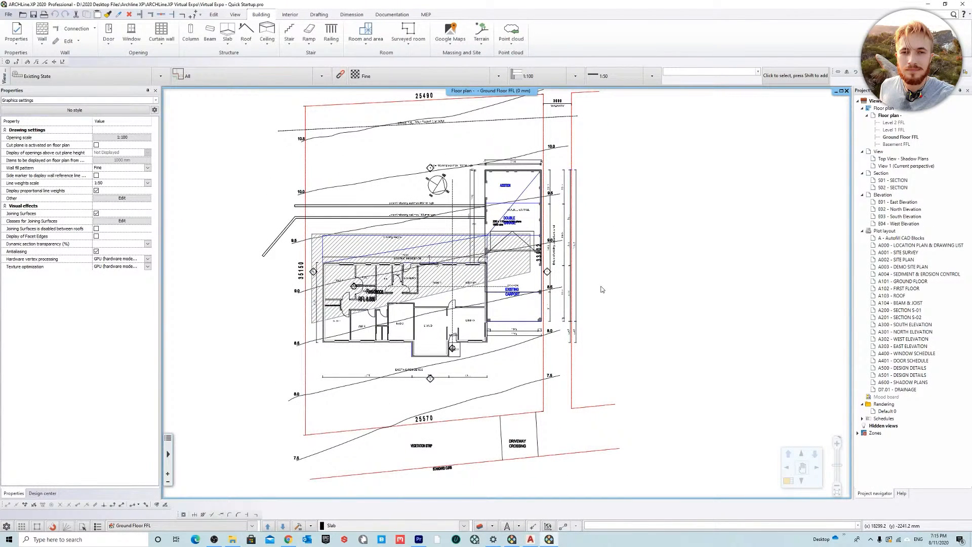
{"action": "middle_click_drag", "start_coordinate": [599, 271], "coordinate": [599, 282]}
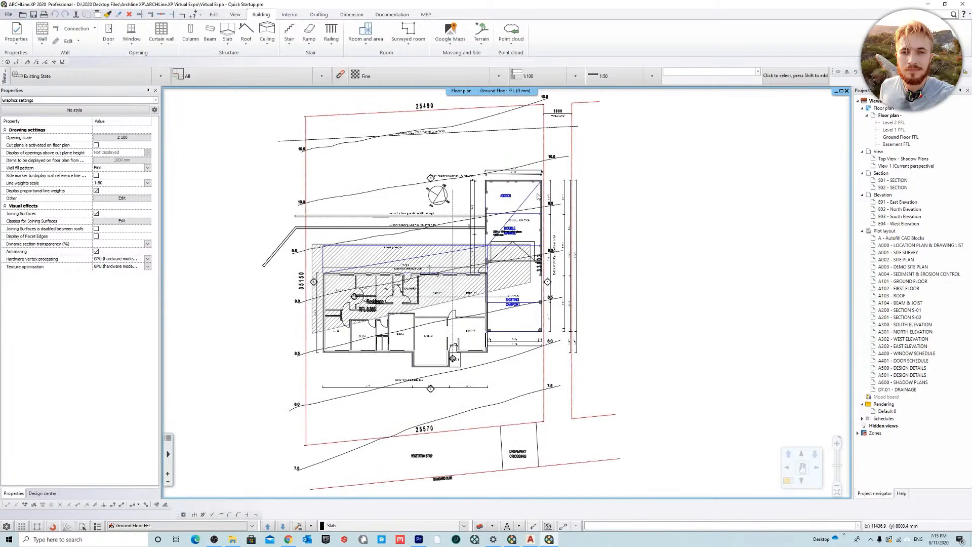
{"action": "middle_click_drag", "start_coordinate": [600, 212], "coordinate": [600, 214]}
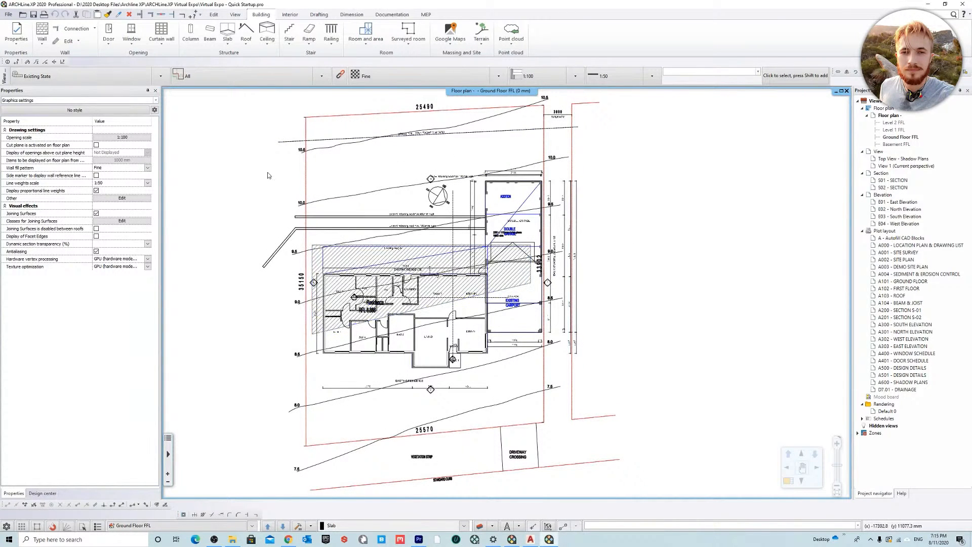
{"action": "middle_click_drag", "start_coordinate": [267, 203], "coordinate": [271, 196]}
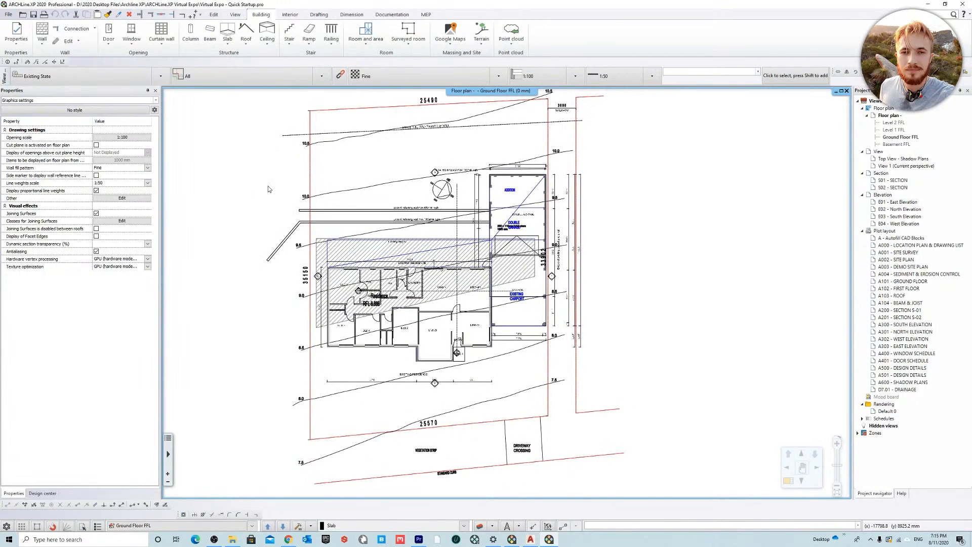
Step: Switch to AutoCAD and examine the existing residence, garage and site contours in the DWG underlay drawing
{"action": "left_click", "coordinate": [530, 540]}
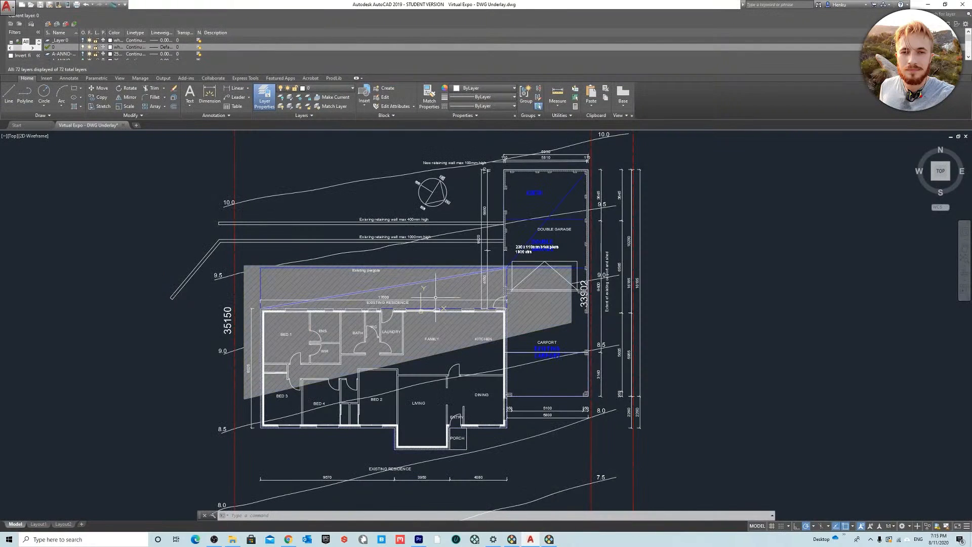
{"action": "scroll", "coordinate": [499, 192], "scroll_direction": "down", "scroll_amount": 2}
{"action": "scroll", "coordinate": [459, 238], "scroll_direction": "up", "scroll_amount": 2}
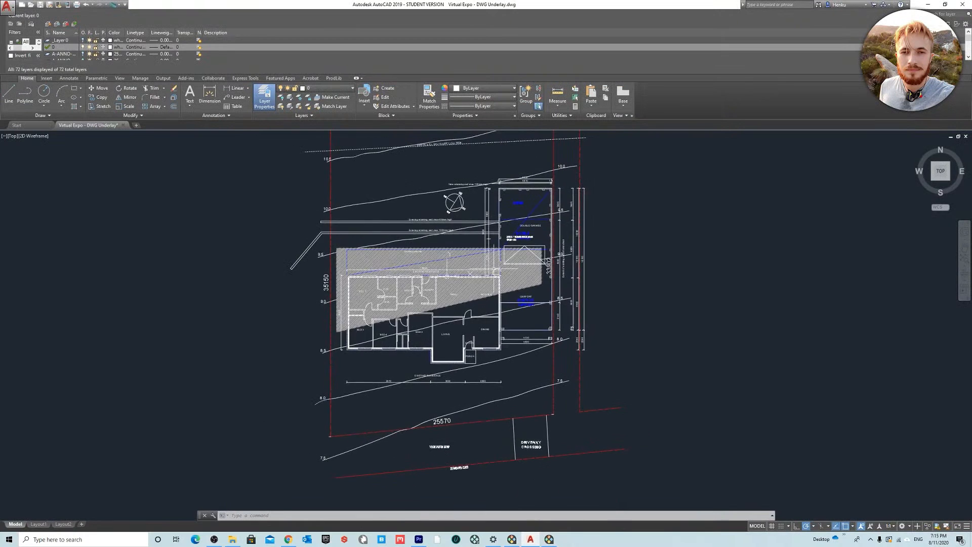
{"action": "scroll", "coordinate": [577, 237], "scroll_direction": "down", "scroll_amount": 2}
{"action": "middle_click_drag", "start_coordinate": [632, 327], "coordinate": [572, 318]}
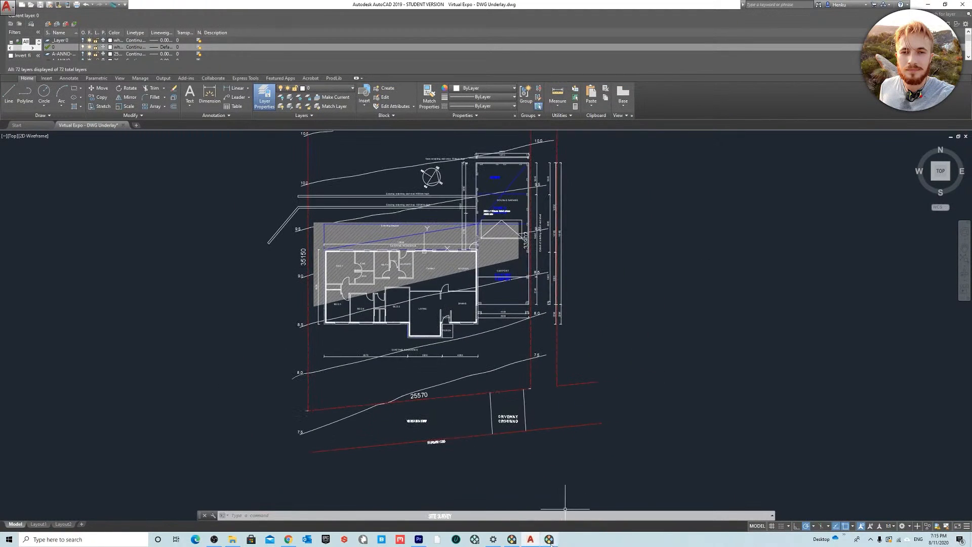
{"action": "middle_click_drag", "start_coordinate": [459, 243], "coordinate": [458, 275]}
{"action": "scroll", "coordinate": [457, 275], "scroll_direction": "up", "scroll_amount": 2}
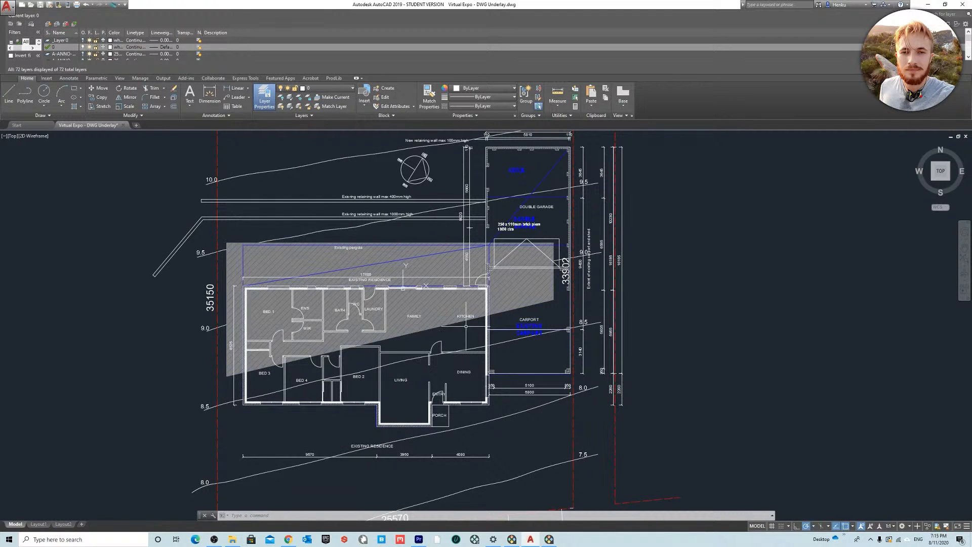
{"action": "middle_click_drag", "start_coordinate": [461, 365], "coordinate": [456, 358]}
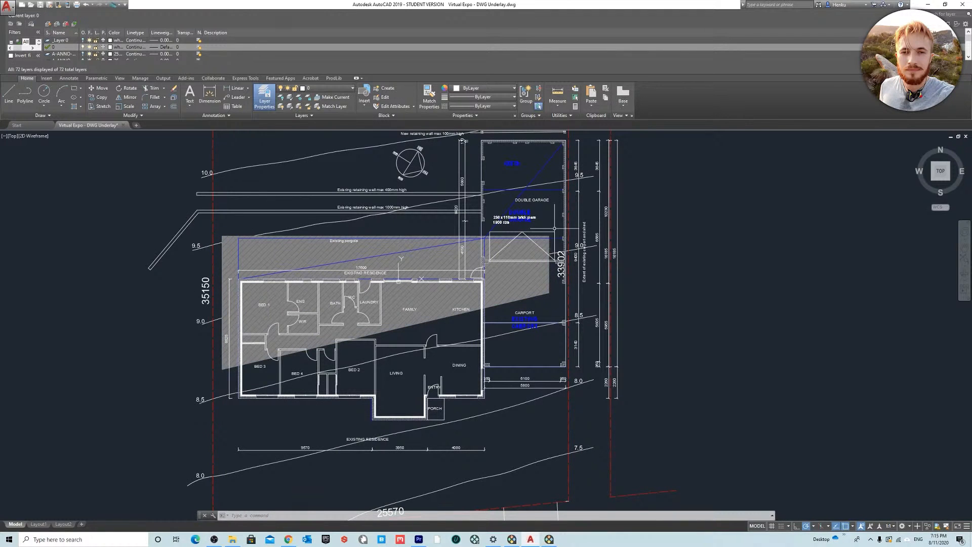
Step: Close AutoCAD with its DWG underlay drawing and return to the ARCHLine.XP ground floor plan
{"action": "double_click", "coordinate": [699, 6]}
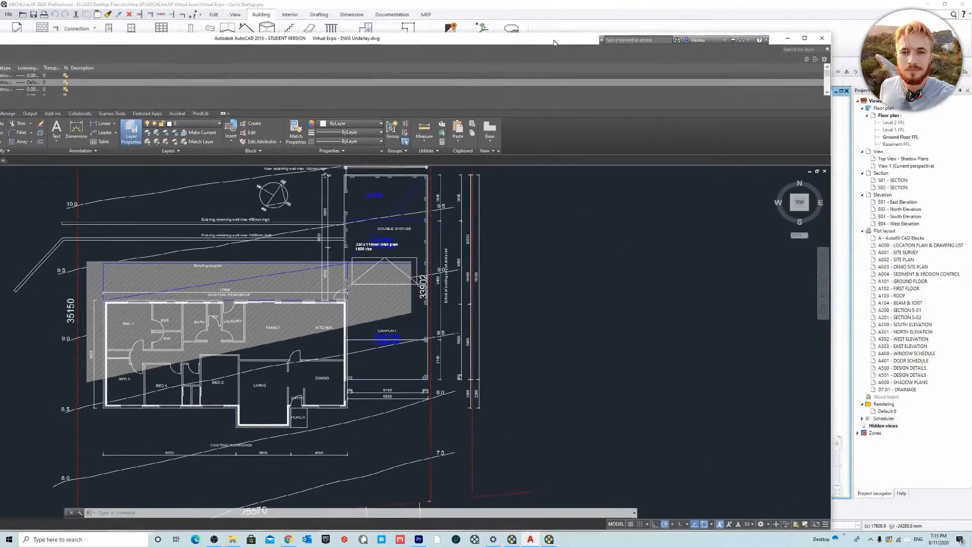
{"action": "left_click", "coordinate": [820, 38]}
{"action": "left_click", "coordinate": [361, 303]}
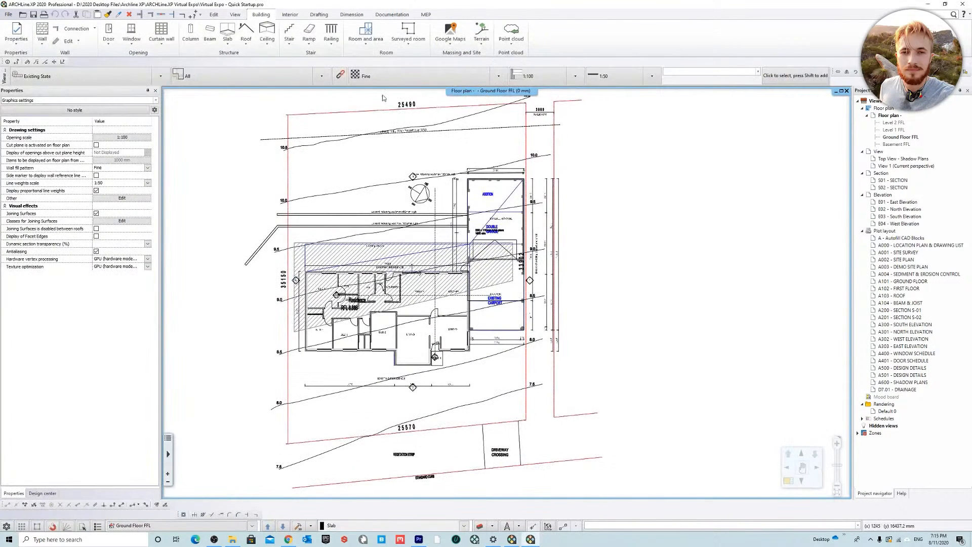
Step: Review the list of imported DWG layers in the layer manager and close it without changes
{"action": "left_click", "coordinate": [319, 14]}
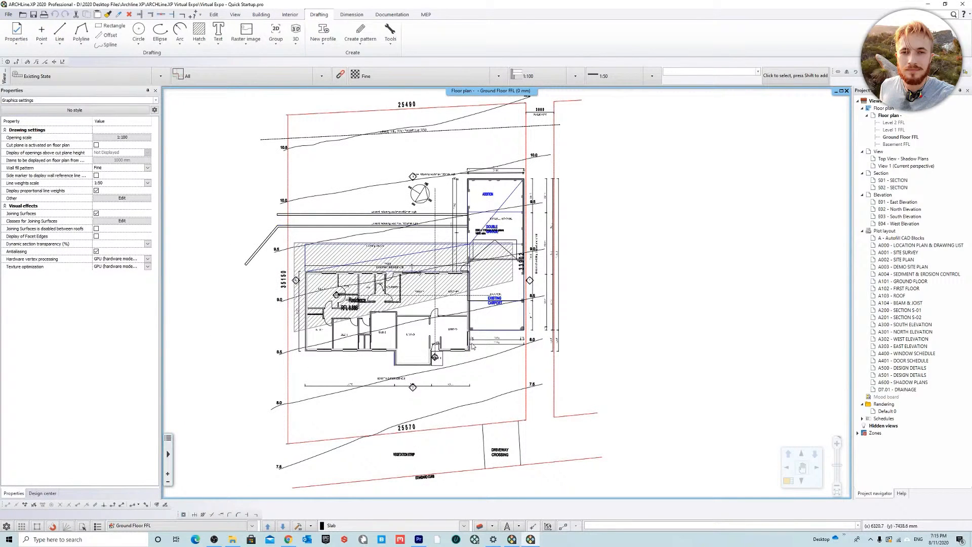
{"action": "middle_click_drag", "start_coordinate": [625, 274], "coordinate": [614, 263]}
{"action": "middle_click_drag", "start_coordinate": [534, 293], "coordinate": [548, 311]}
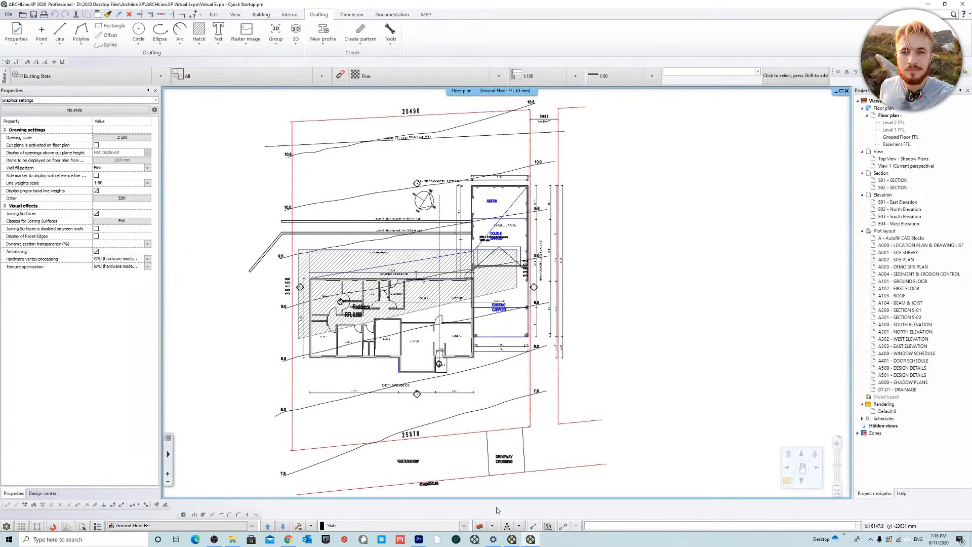
{"action": "left_click", "coordinate": [480, 527]}
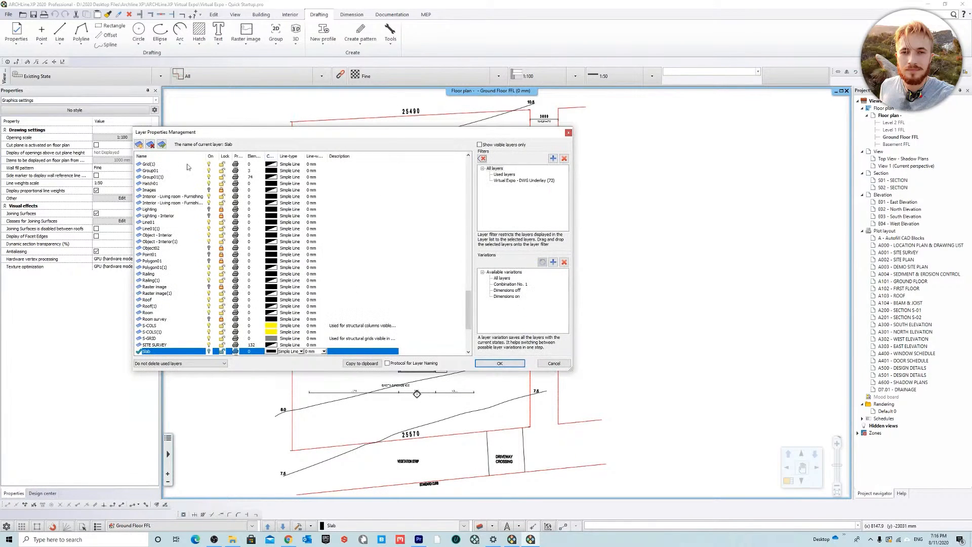
{"action": "left_click_drag", "start_coordinate": [469, 308], "coordinate": [467, 171]}
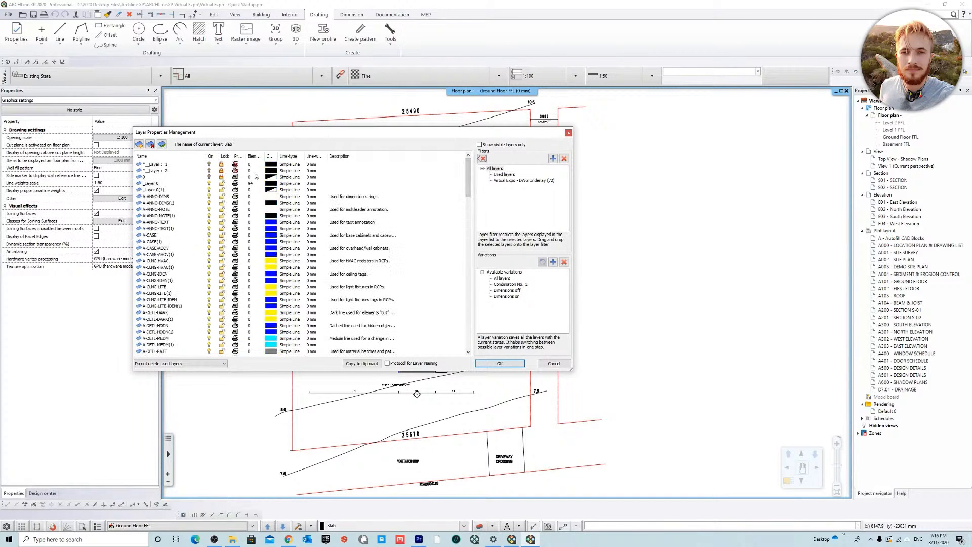
{"action": "left_click", "coordinate": [569, 133]}
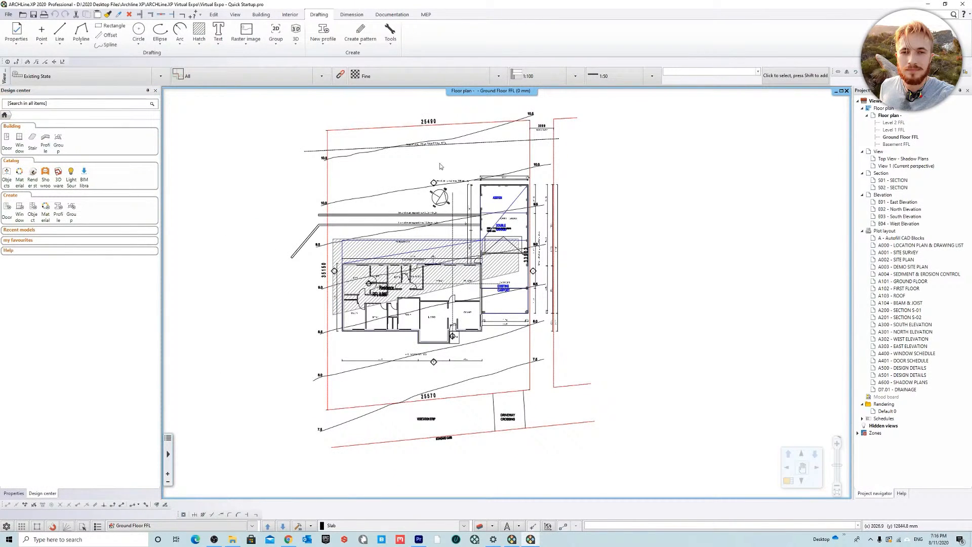
Step: Use Layer Walk to view the BUILDING FOOTPRINT, EXISTING BUILDING and SITE SURVEY layers one at a time
{"action": "middle_click_drag", "start_coordinate": [593, 283], "coordinate": [564, 299]}
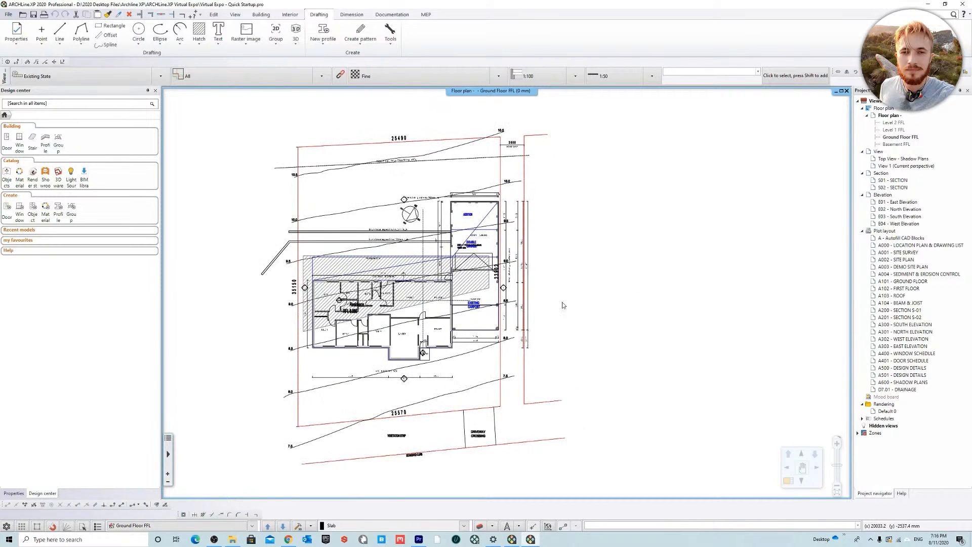
{"action": "left_click", "coordinate": [494, 525]}
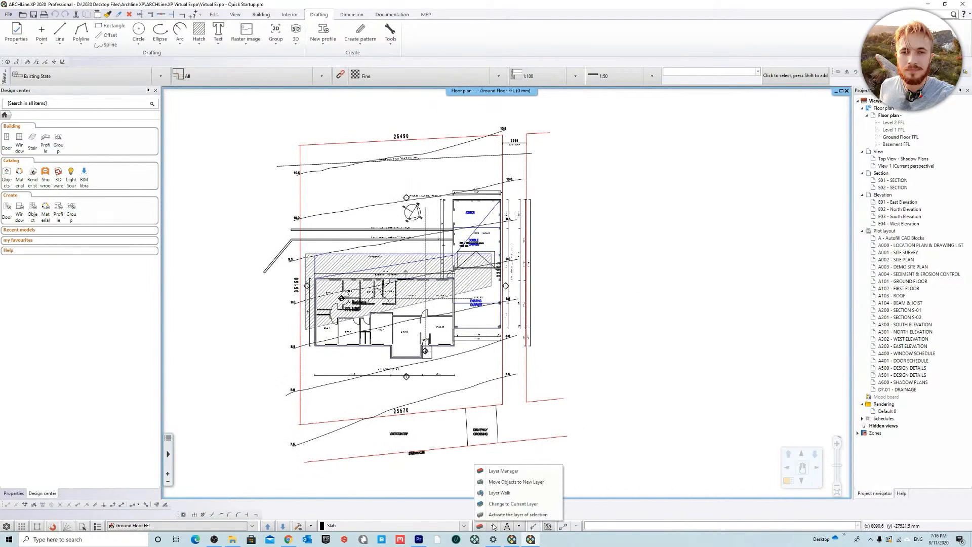
{"action": "left_click", "coordinate": [514, 493]}
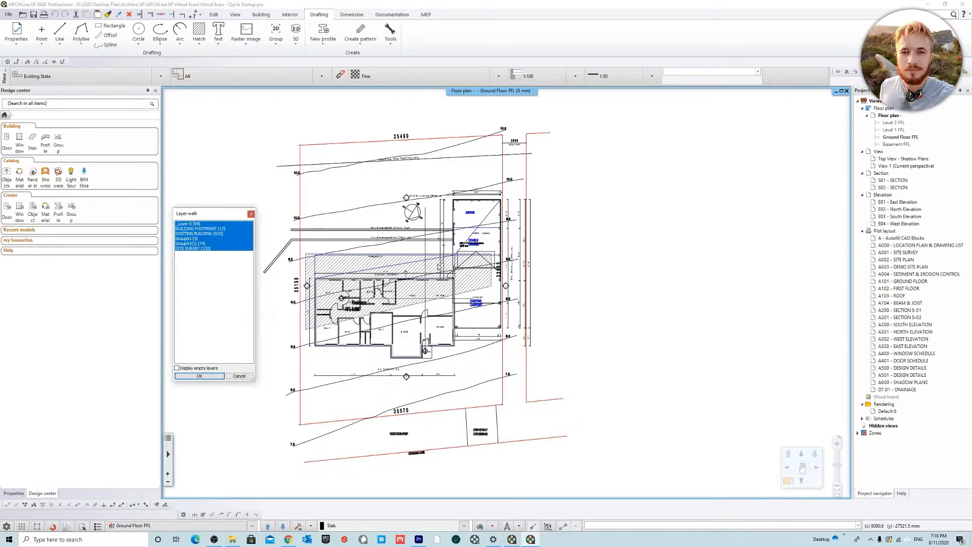
{"action": "left_click", "coordinate": [210, 229]}
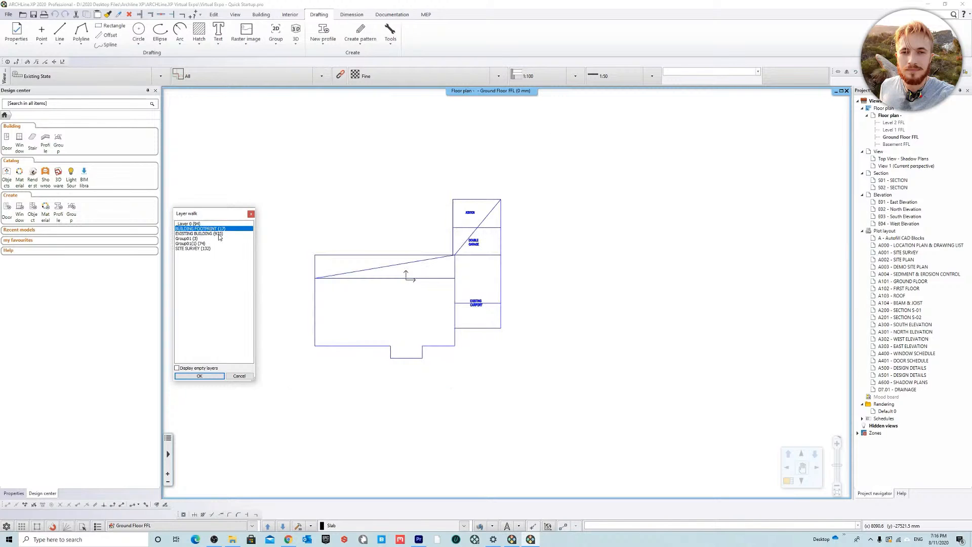
{"action": "left_click", "coordinate": [219, 233]}
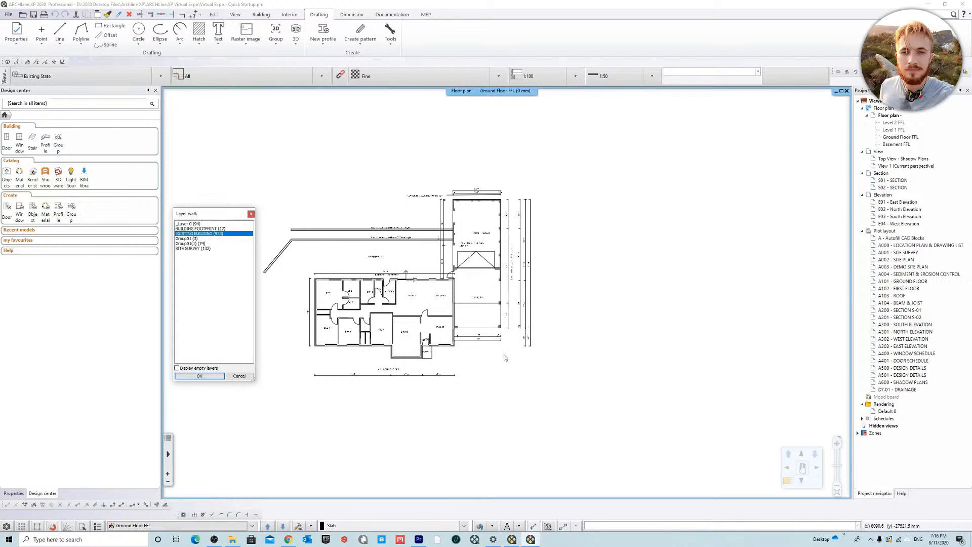
{"action": "left_click", "coordinate": [202, 249]}
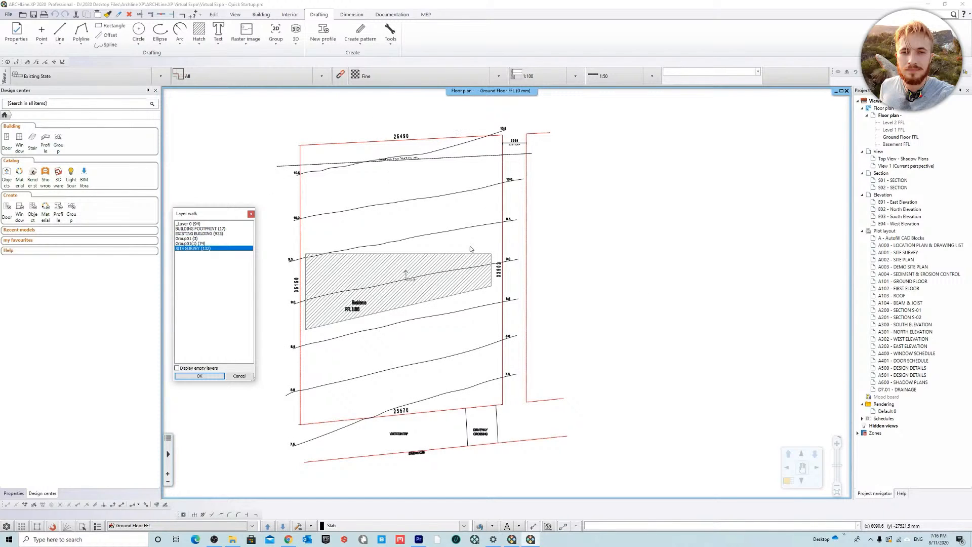
Step: Isolate the SITE SURVEY layer in Layer Walk and apply that layer visibility to the floor plan
{"action": "left_click_drag", "start_coordinate": [211, 252], "coordinate": [207, 209]}
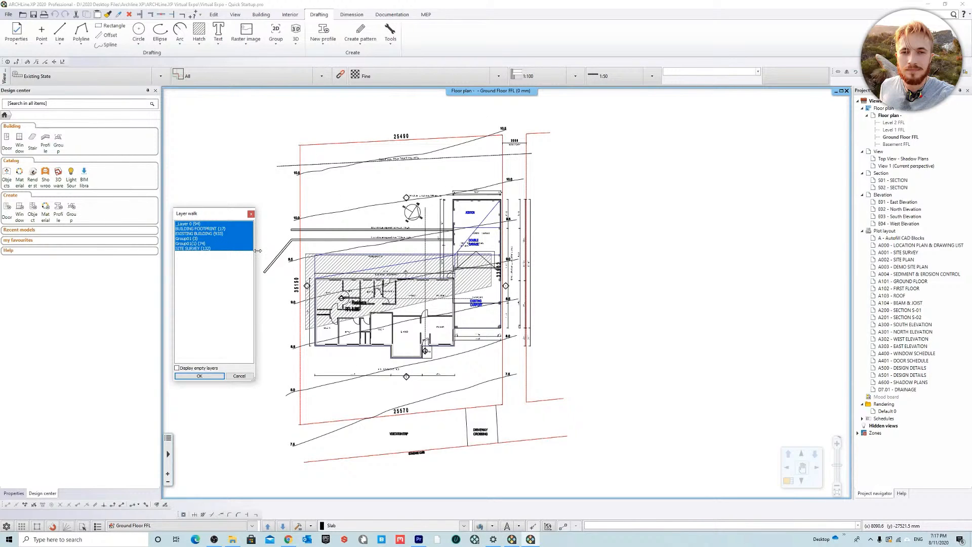
{"action": "left_click", "coordinate": [201, 248]}
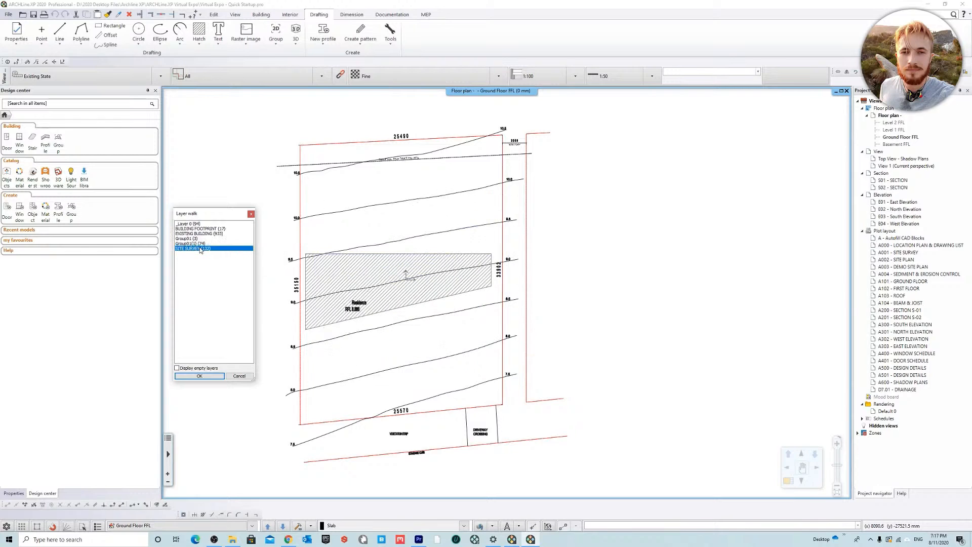
{"action": "left_click", "coordinate": [210, 379]}
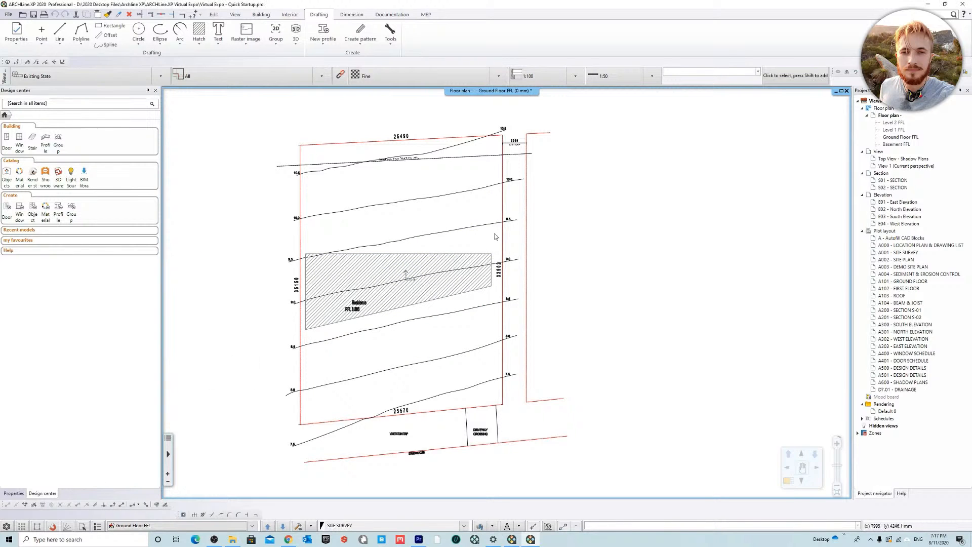
Step: Examine the contour lines, their height labels and the site boundaries on the isolated site survey
{"action": "scroll", "coordinate": [400, 137], "scroll_direction": "up", "scroll_amount": 2}
{"action": "middle_click_drag", "start_coordinate": [423, 222], "coordinate": [429, 216]}
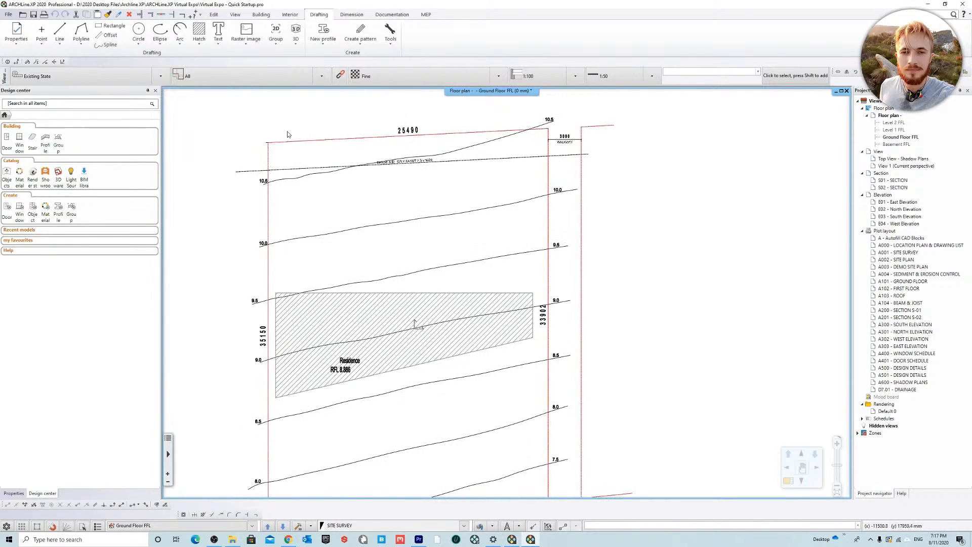
{"action": "middle_click_drag", "start_coordinate": [552, 426], "coordinate": [561, 223]}
{"action": "middle_click_drag", "start_coordinate": [485, 238], "coordinate": [435, 368]}
{"action": "scroll", "coordinate": [436, 366], "scroll_direction": "down", "scroll_amount": 2}
{"action": "middle_click_drag", "start_coordinate": [418, 156], "coordinate": [415, 177]}
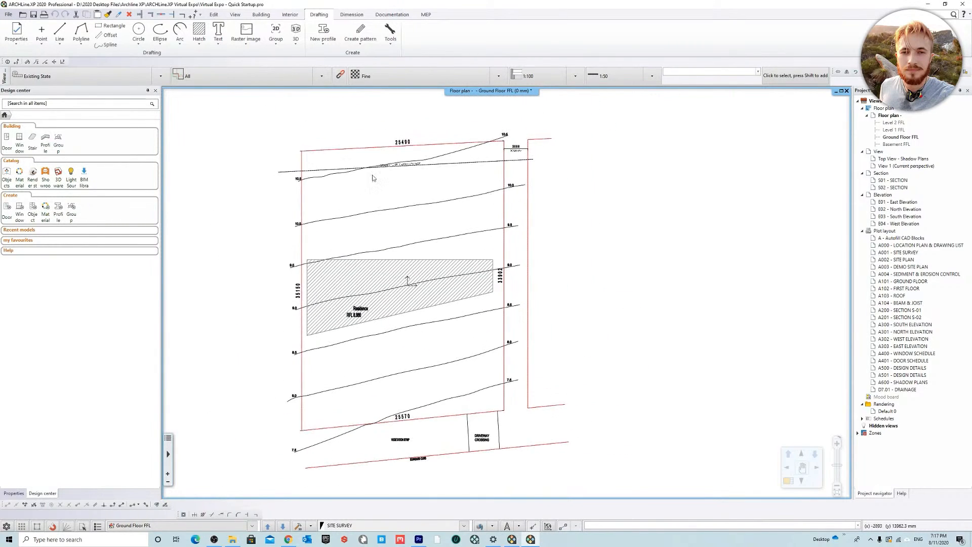
{"action": "middle_click_drag", "start_coordinate": [577, 401], "coordinate": [598, 332]}
{"action": "mouse_move", "coordinate": [449, 128]}
{"action": "middle_mouse_down"}
{"action": "mouse_move", "coordinate": [415, 228]}
{"action": "mouse_move", "coordinate": [405, 205]}
{"action": "middle_mouse_up"}
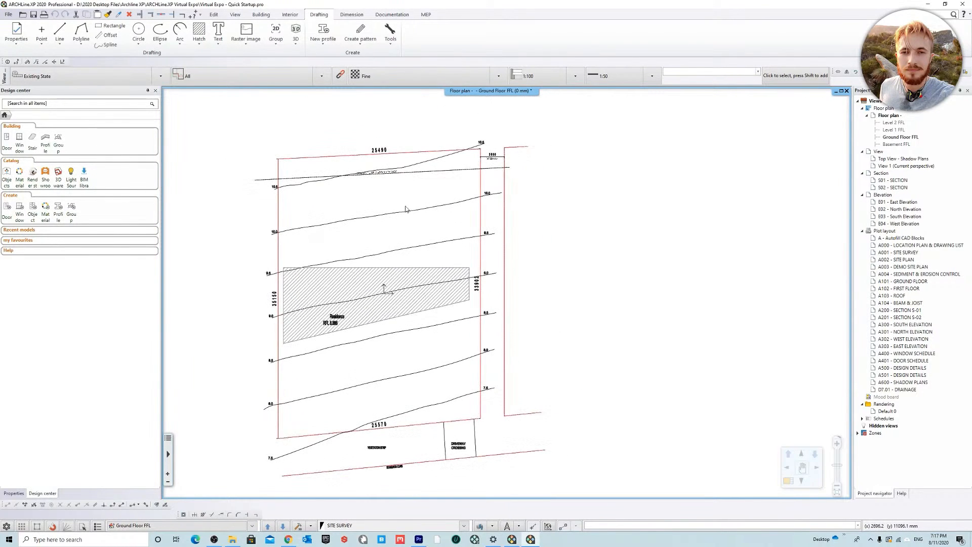
{"action": "scroll", "coordinate": [289, 128], "scroll_direction": "up", "scroll_amount": 4}
{"action": "middle_click_drag", "start_coordinate": [555, 232], "coordinate": [493, 221]}
{"action": "scroll", "coordinate": [451, 221], "scroll_direction": "down", "scroll_amount": 1}
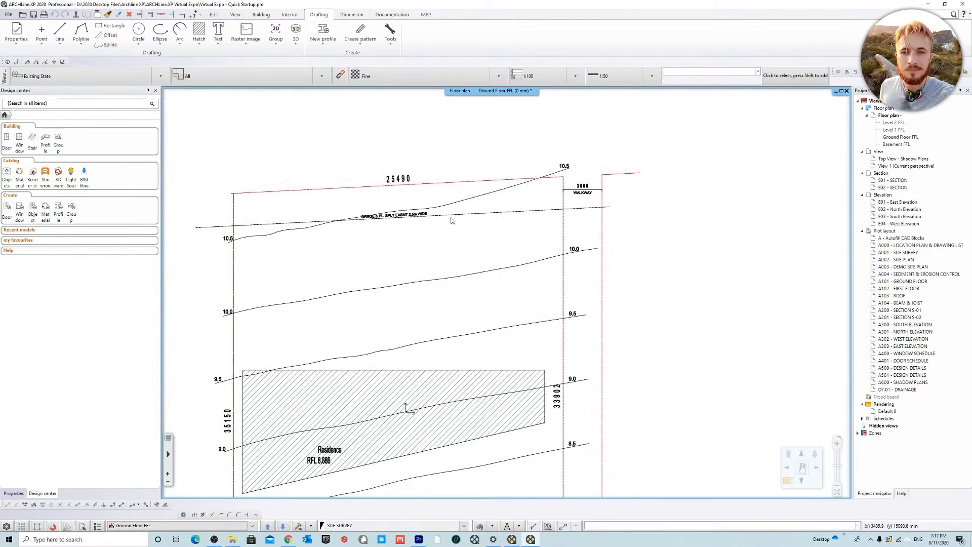
Step: Start creating a terrain from contour lines by open chain, and add the 10.5 contour with its height taken from its label
{"action": "left_click", "coordinate": [260, 15]}
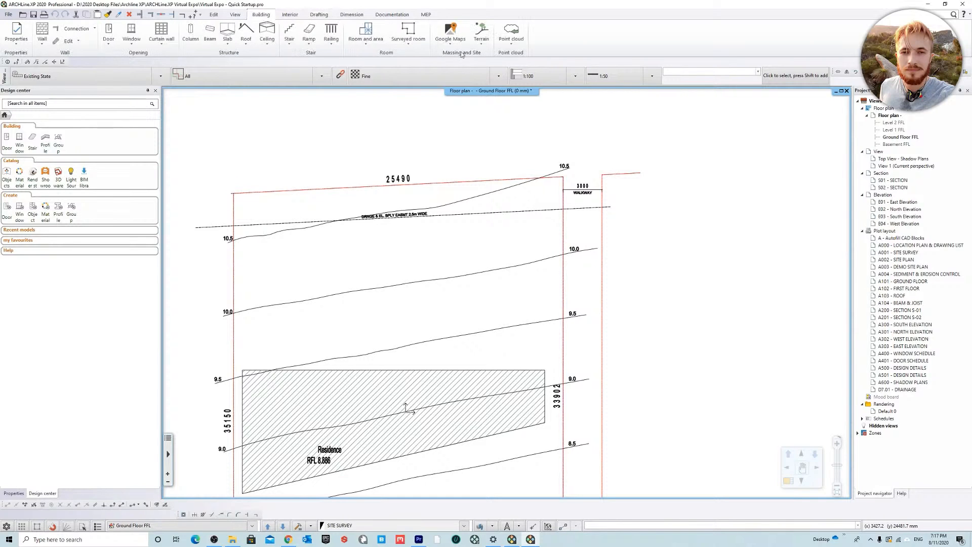
{"action": "left_click", "coordinate": [481, 38]}
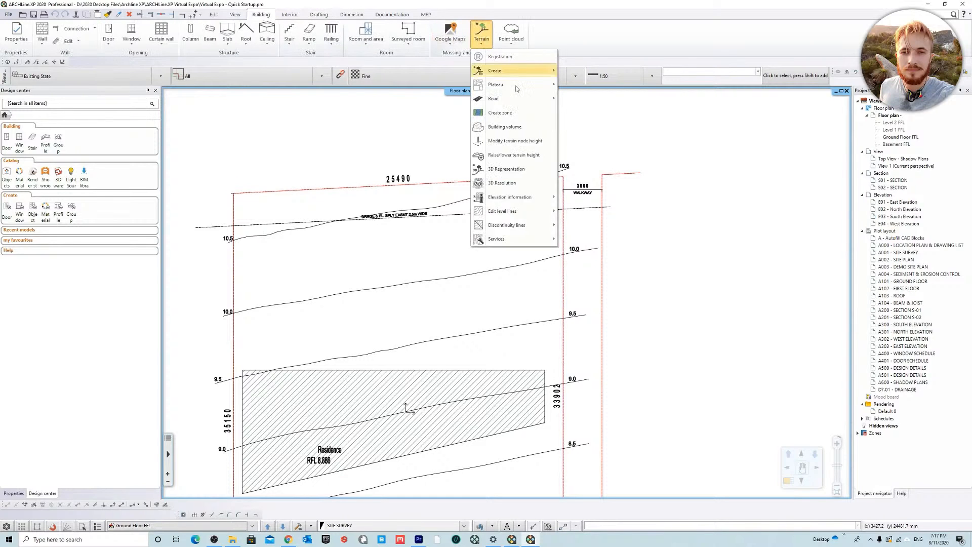
{"action": "mouse_move", "coordinate": [512, 69]}
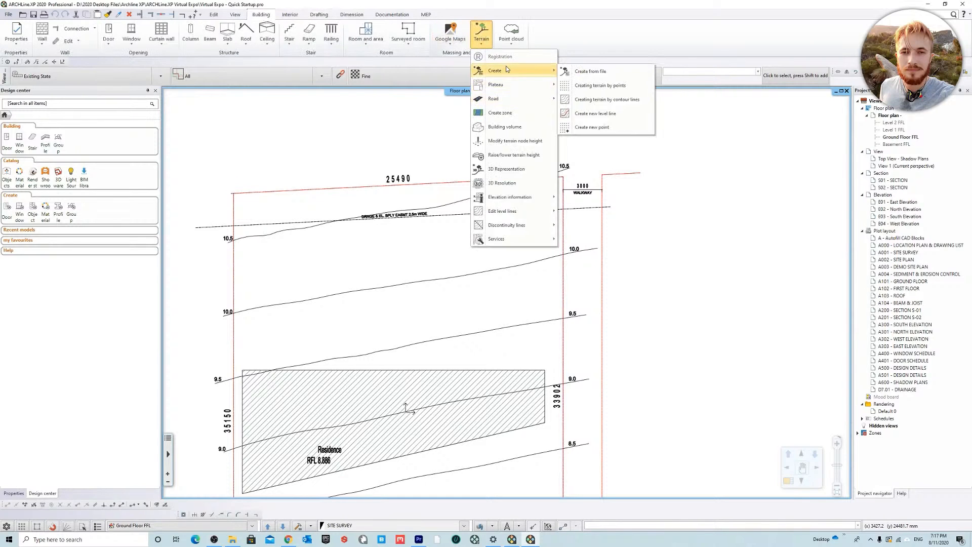
{"action": "left_click", "coordinate": [621, 99]}
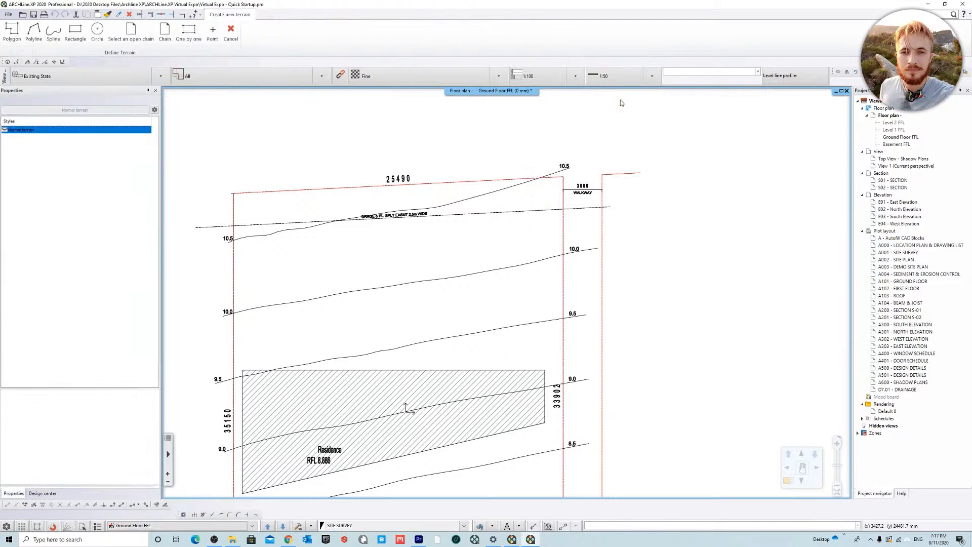
{"action": "left_click", "coordinate": [131, 33]}
{"action": "scroll", "coordinate": [317, 283], "scroll_direction": "up", "scroll_amount": 5}
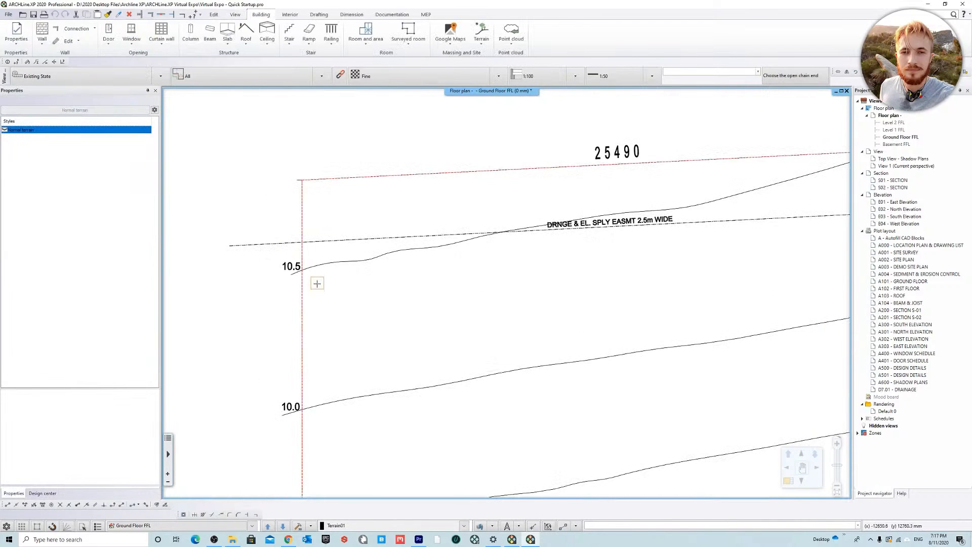
{"action": "left_click", "coordinate": [426, 277]}
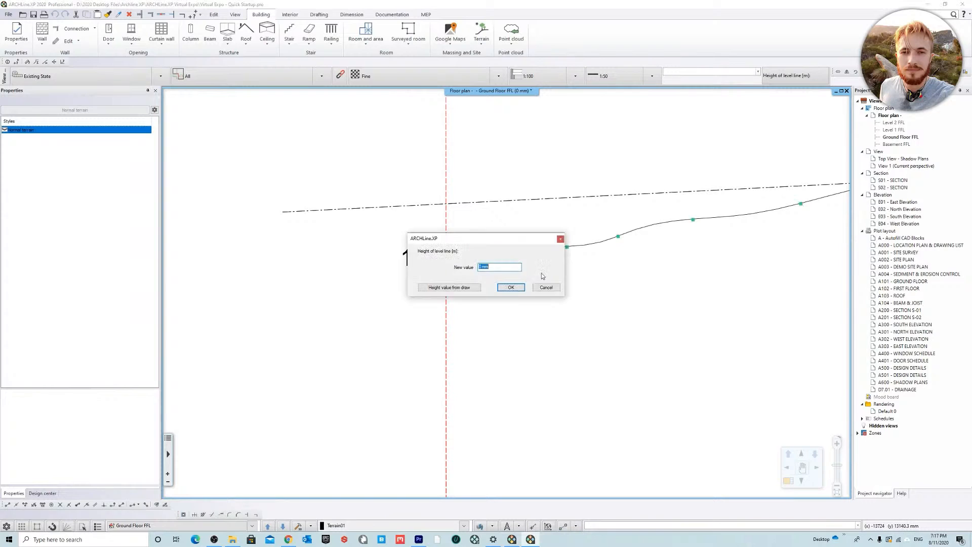
{"action": "left_click", "coordinate": [468, 289]}
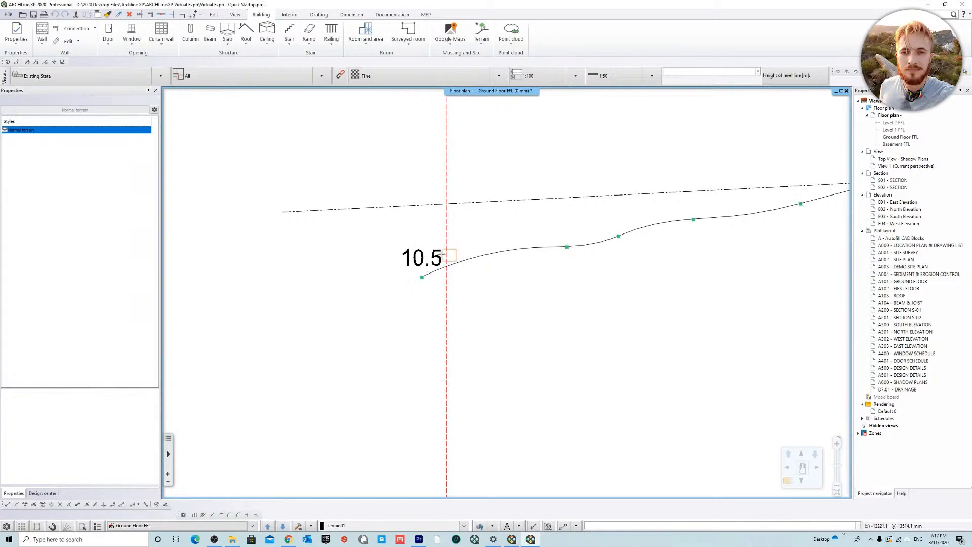
{"action": "left_click", "coordinate": [423, 262]}
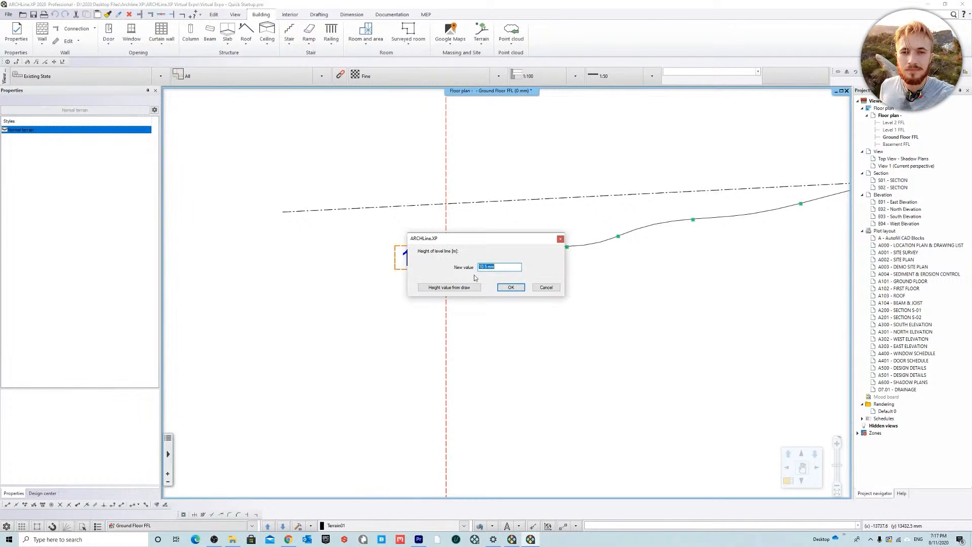
{"action": "left_click", "coordinate": [512, 288]}
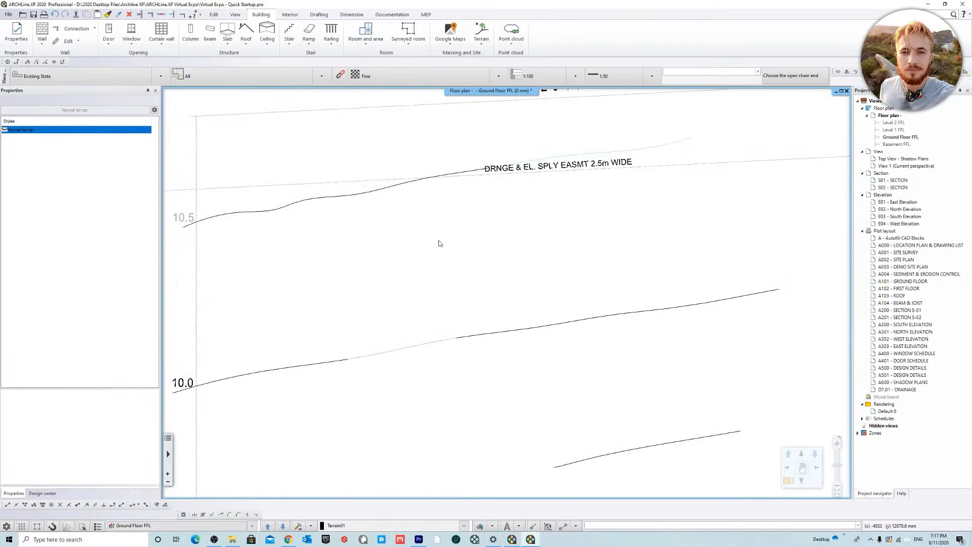
Step: Add the 10.0 contour to the terrain as an open chain, taking its height from the adjacent drawing label
{"action": "scroll", "coordinate": [485, 247], "scroll_direction": "down", "scroll_amount": 3}
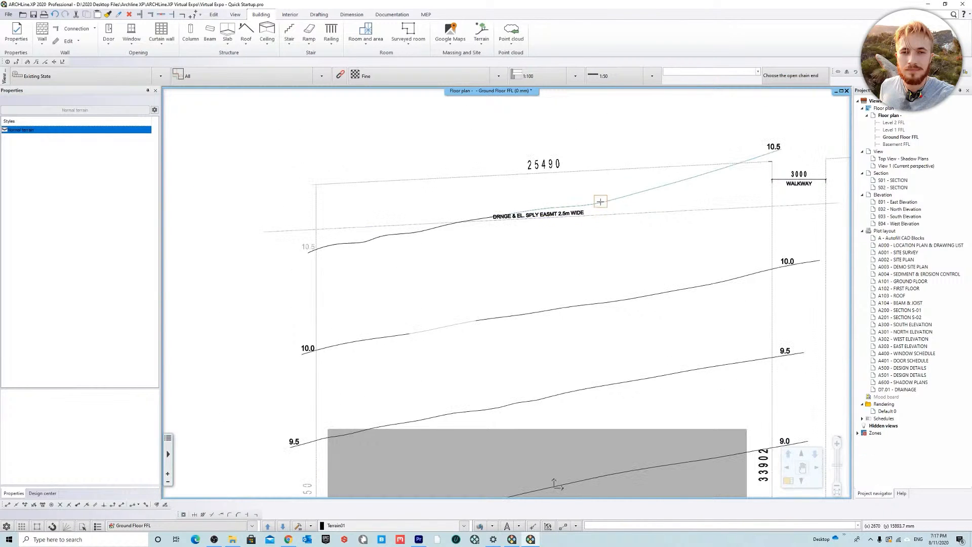
{"action": "middle_click_drag", "start_coordinate": [457, 276], "coordinate": [372, 232]}
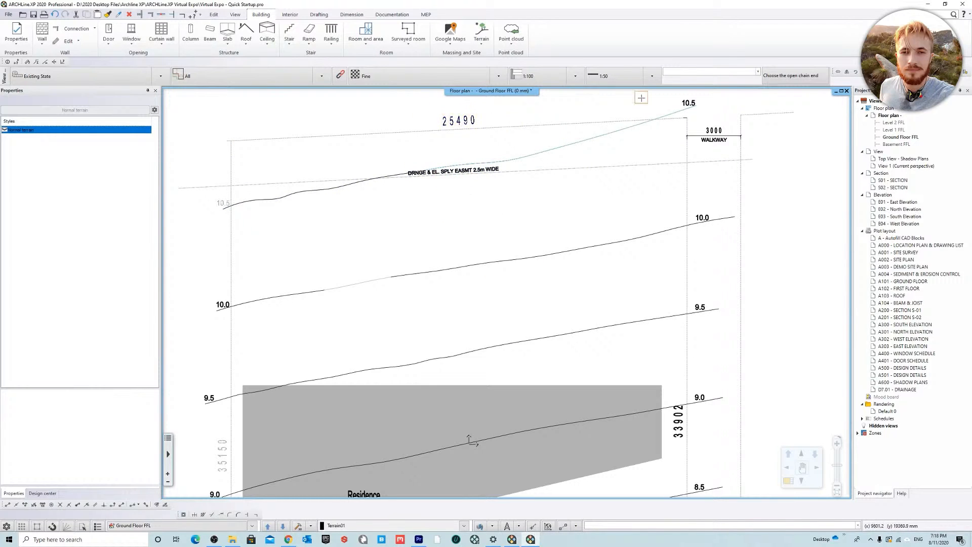
{"action": "scroll", "coordinate": [334, 276], "scroll_direction": "up", "scroll_amount": 3}
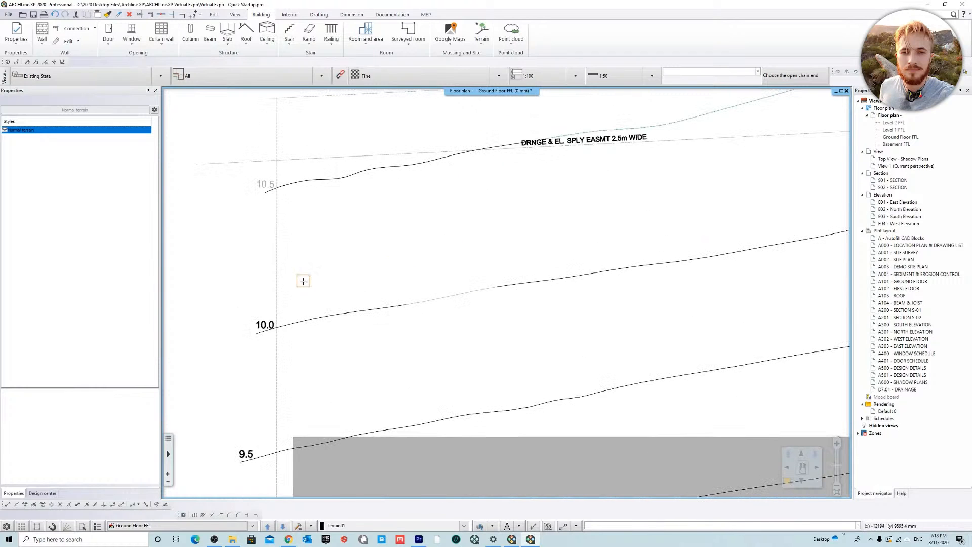
{"action": "left_click", "coordinate": [347, 330]}
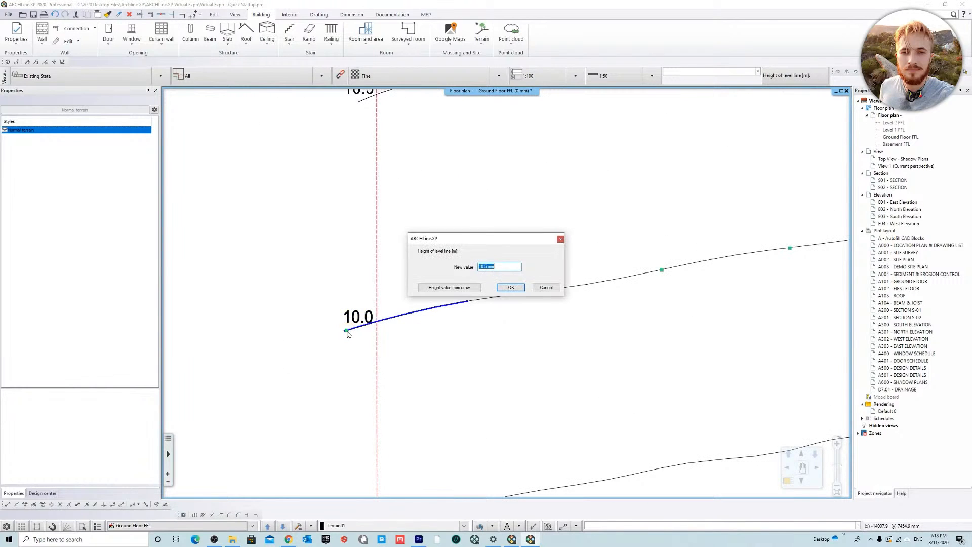
{"action": "left_click", "coordinate": [455, 288]}
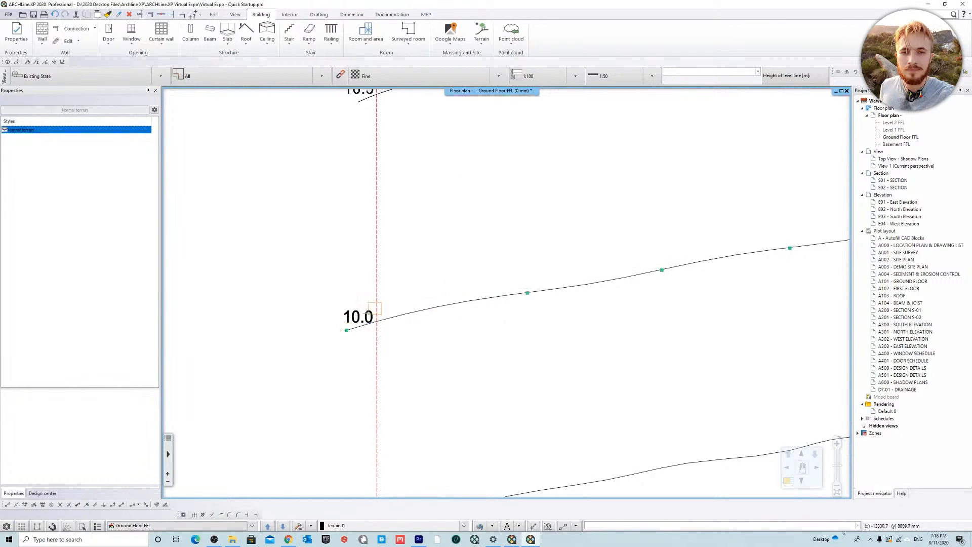
{"action": "left_click", "coordinate": [353, 317]}
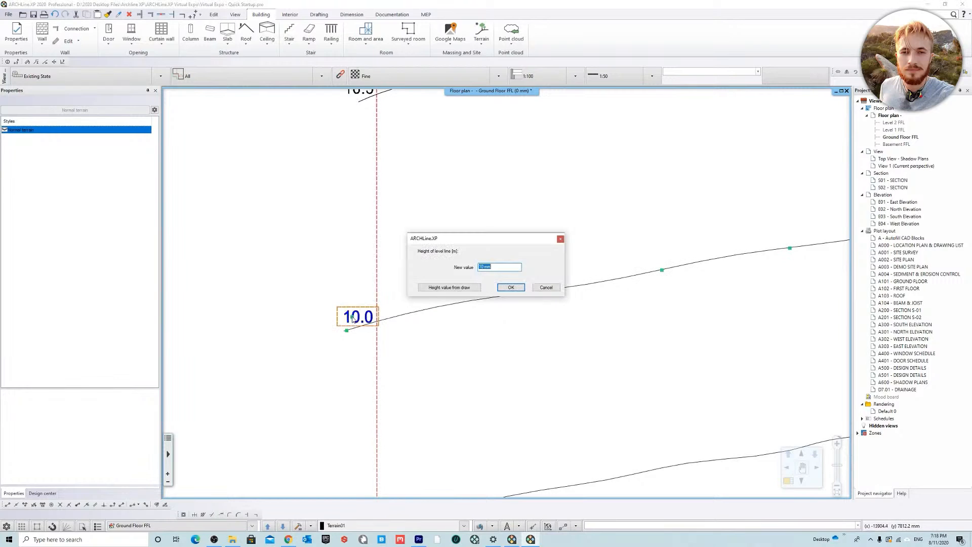
{"action": "left_click", "coordinate": [512, 288]}
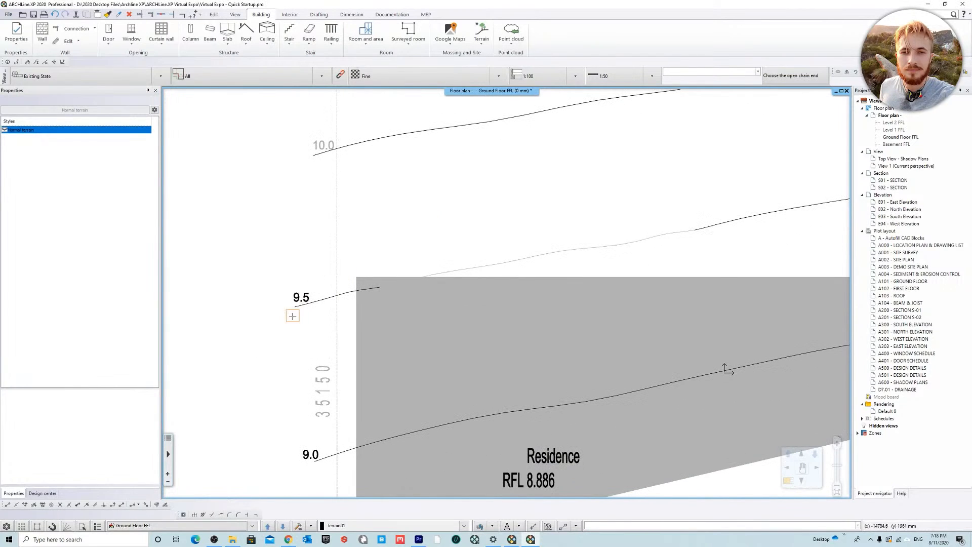
Step: Add the 9.5 and 9.0 contours to the terrain, taking each height from its label in the drawing
{"action": "left_click", "coordinate": [297, 306]}
{"action": "left_click", "coordinate": [468, 287]}
{"action": "left_click", "coordinate": [301, 297]}
{"action": "left_click", "coordinate": [515, 287]}
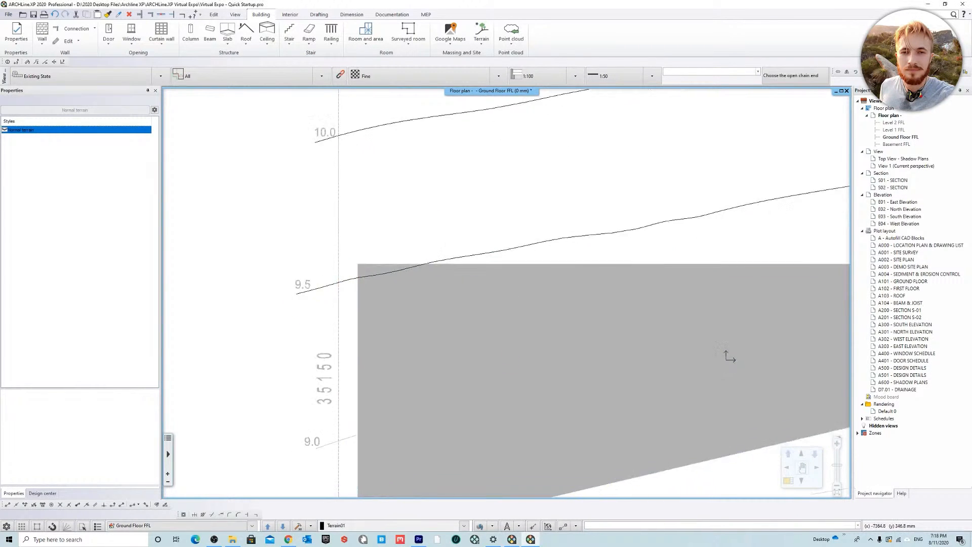
{"action": "left_click", "coordinate": [454, 287]}
{"action": "left_click", "coordinate": [312, 287]}
{"action": "left_click", "coordinate": [511, 288]}
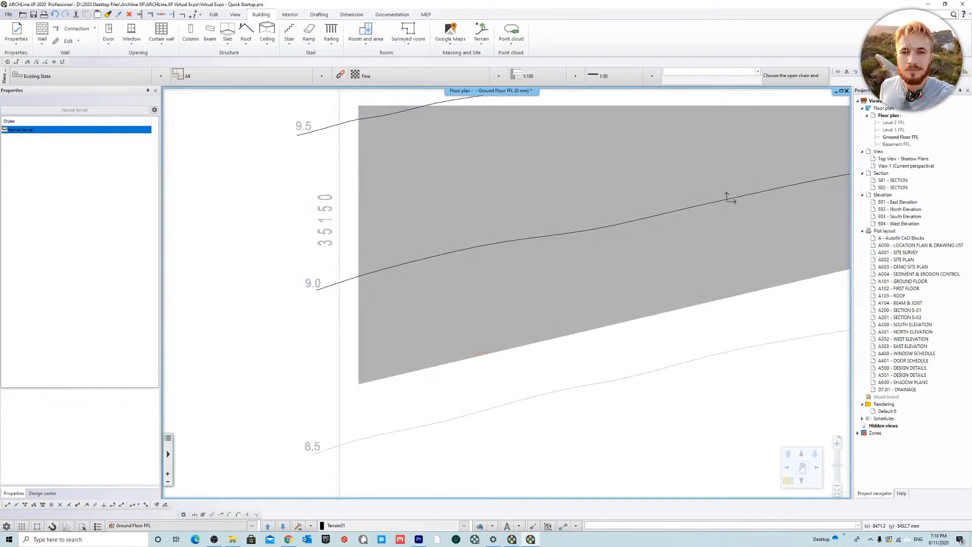
Step: Add the 8.5 and 8.0 contours to the terrain, taking each height from its label in the drawing
{"action": "left_click", "coordinate": [449, 288]}
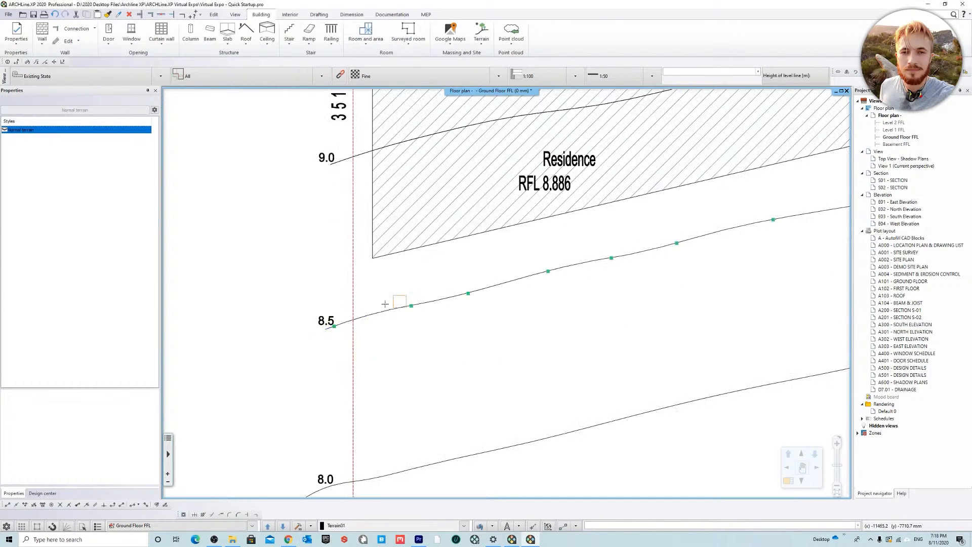
{"action": "left_click", "coordinate": [330, 321]}
{"action": "left_click", "coordinate": [512, 287]}
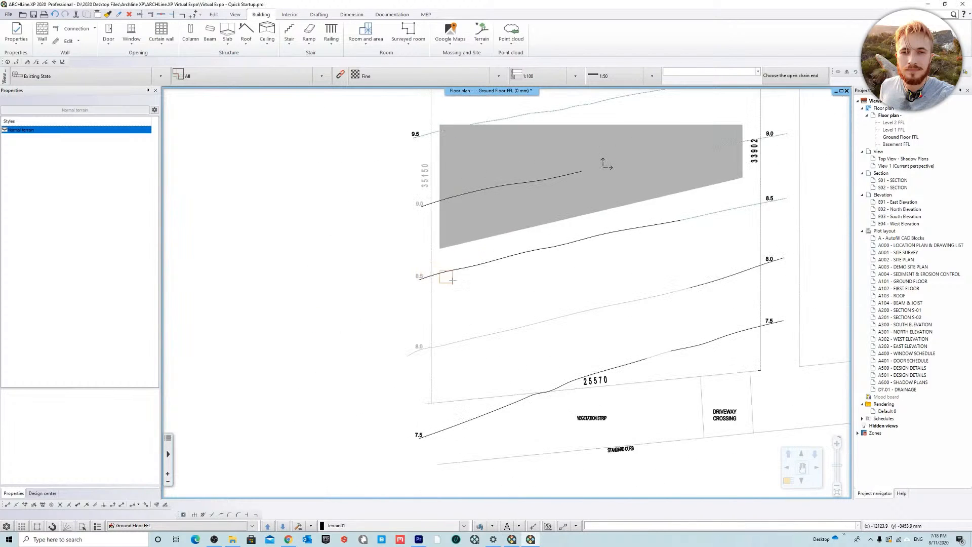
{"action": "left_click", "coordinate": [344, 372]}
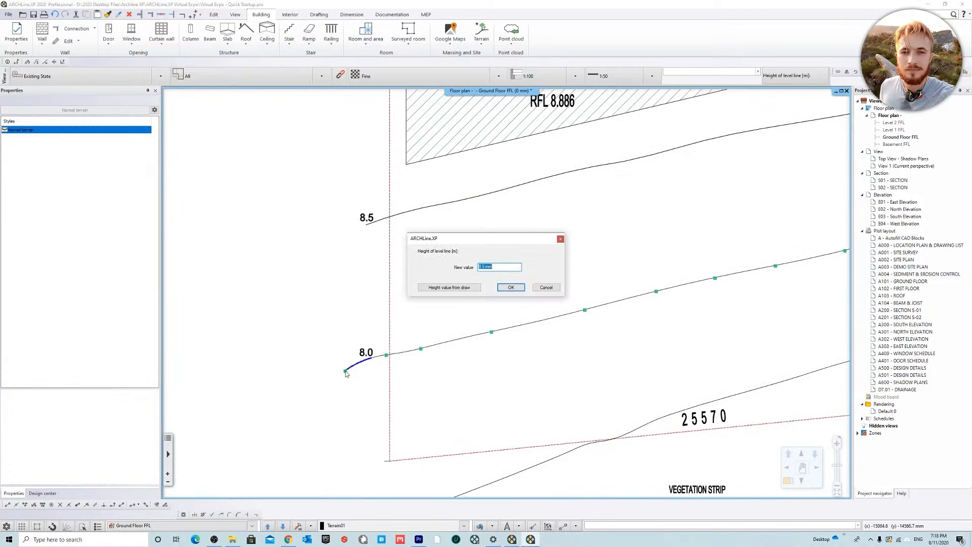
{"action": "left_click", "coordinate": [472, 287]}
{"action": "left_click", "coordinate": [366, 352]}
{"action": "left_click", "coordinate": [511, 288]}
Step: Add the 7.5 contour near the front boundary with its height from the label, and finish the terrain definition
{"action": "middle_click_drag", "start_coordinate": [549, 385], "coordinate": [507, 196]}
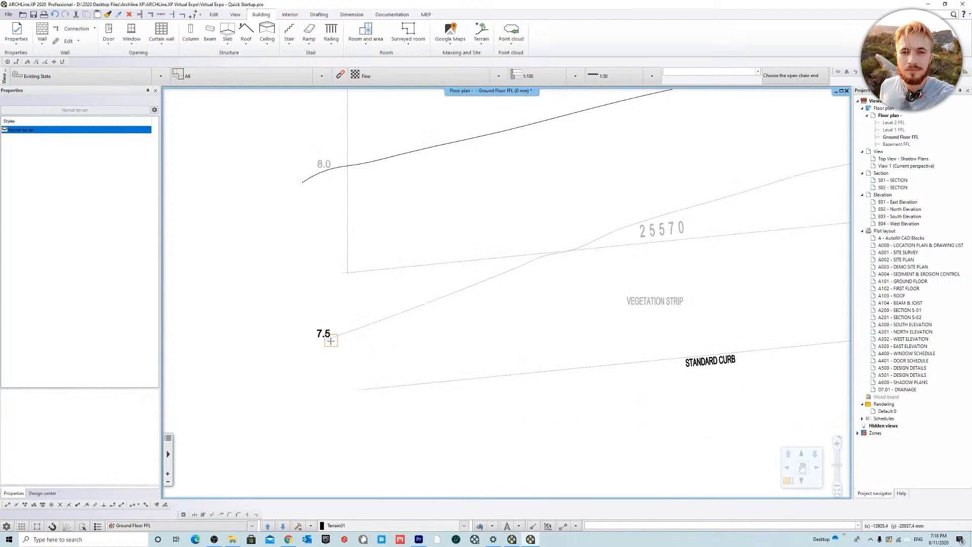
{"action": "left_click", "coordinate": [326, 339]}
{"action": "left_click", "coordinate": [469, 287]}
{"action": "left_click", "coordinate": [329, 335]}
{"action": "scroll", "coordinate": [483, 300], "scroll_direction": "down", "scroll_amount": 5}
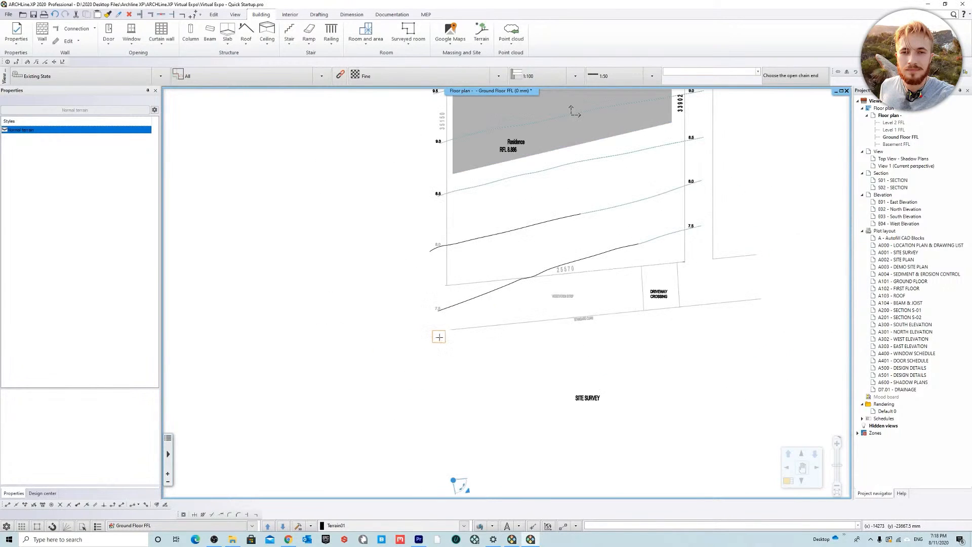
{"action": "scroll", "coordinate": [487, 390], "scroll_direction": "up", "scroll_amount": 3}
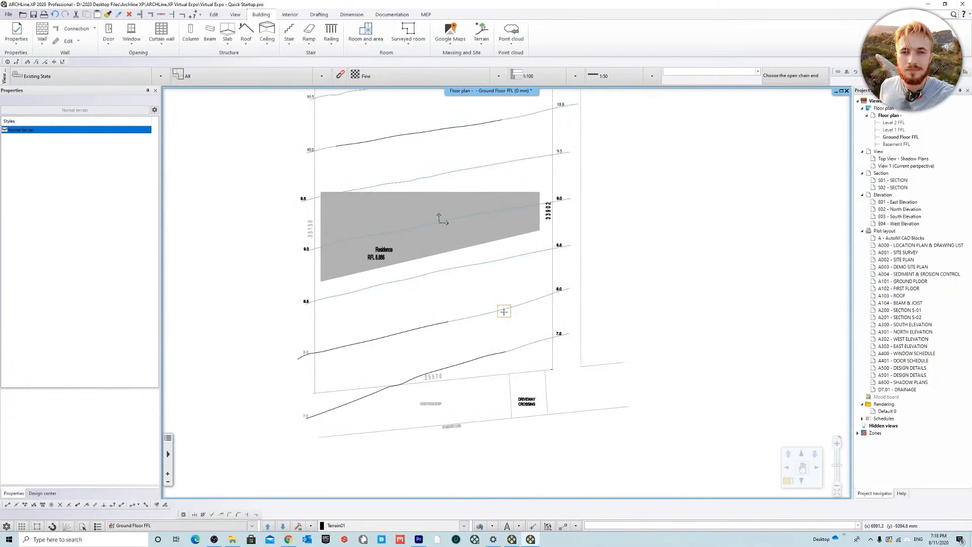
{"action": "scroll", "coordinate": [649, 267], "scroll_direction": "down", "scroll_amount": 2}
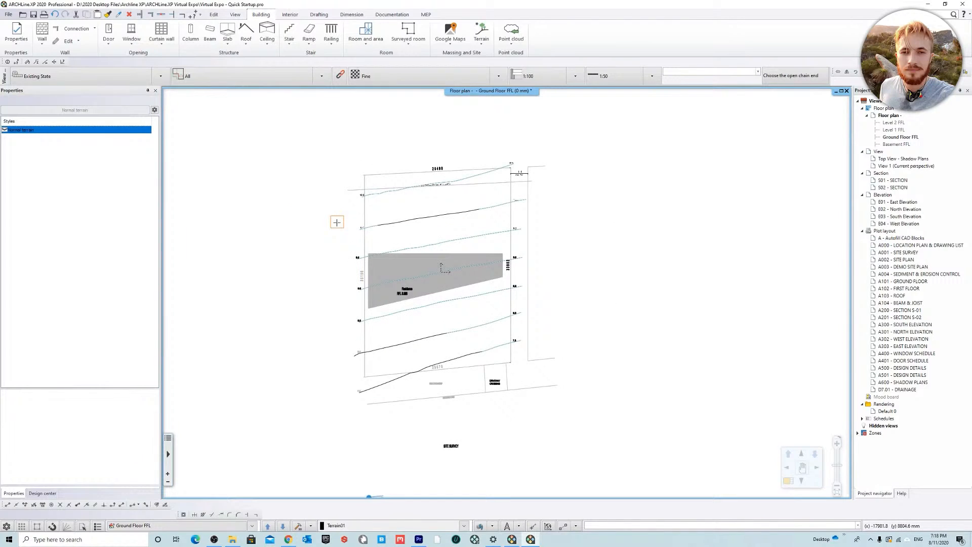
{"action": "key", "text": "Escape"}
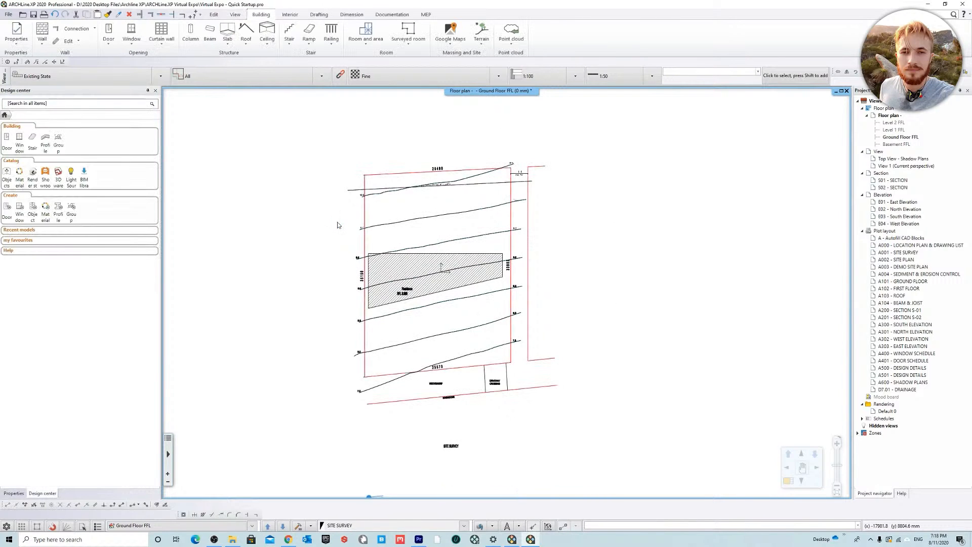
Step: Open the View 1 perspective, return to the Ground Floor FFL plan and magnify the plan beside the 3D view
{"action": "right_click", "coordinate": [499, 89]}
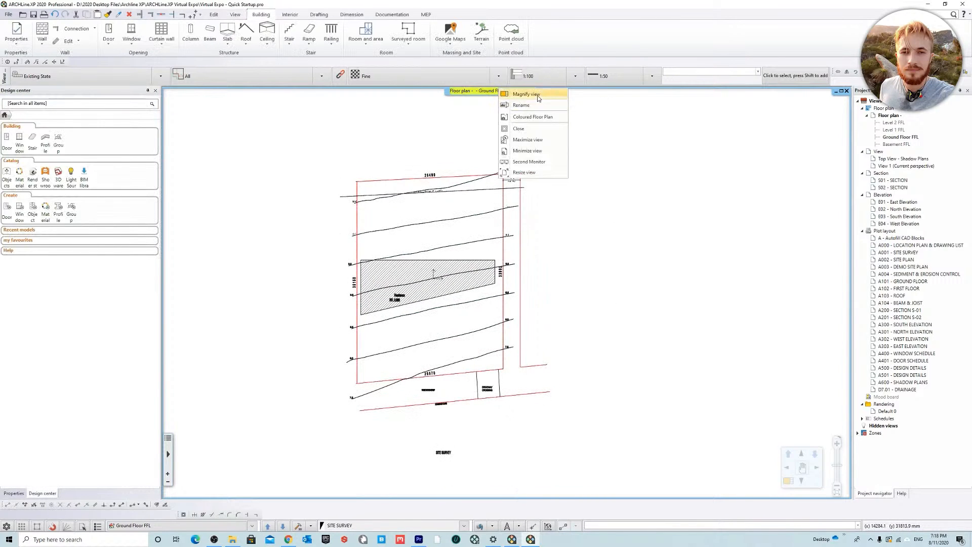
{"action": "left_click", "coordinate": [538, 95]}
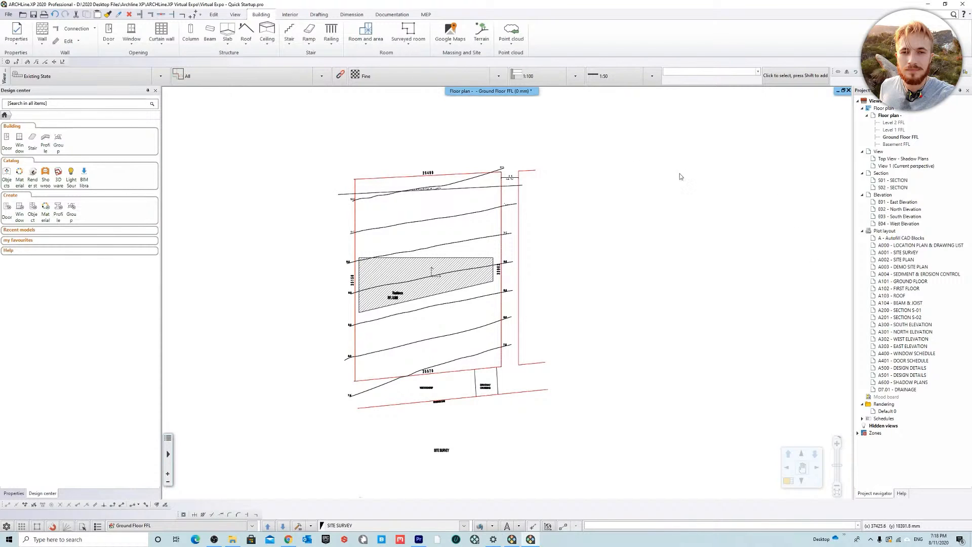
{"action": "double_click", "coordinate": [907, 166]}
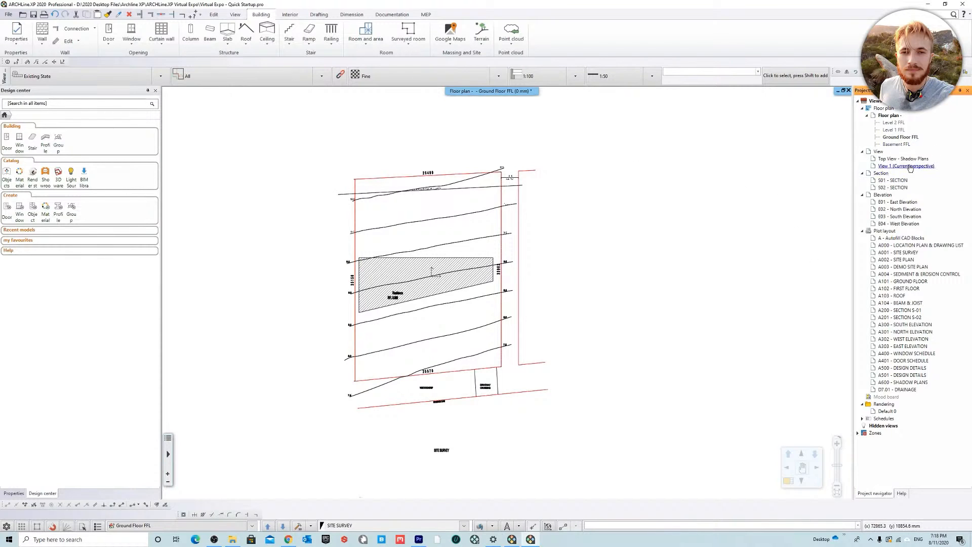
{"action": "double_click", "coordinate": [900, 137]}
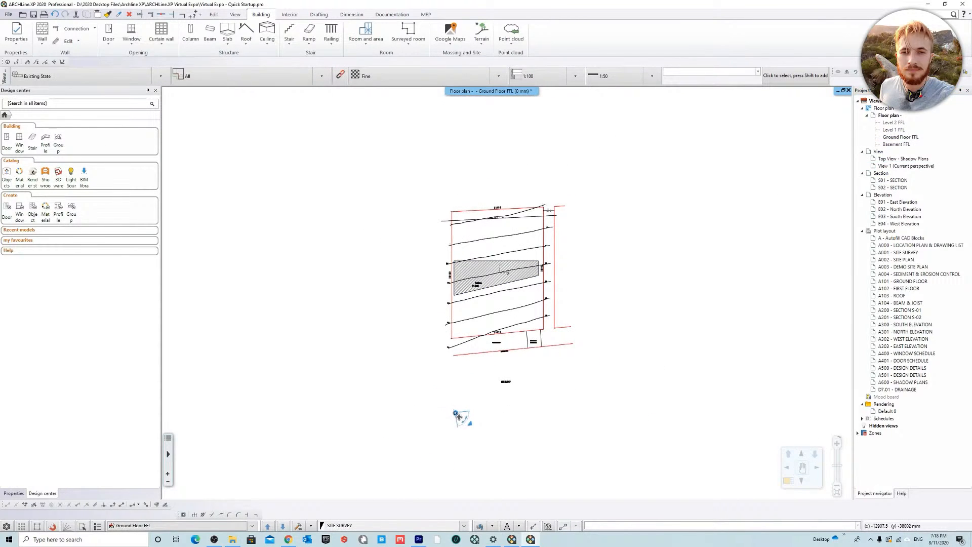
{"action": "right_click", "coordinate": [498, 91]}
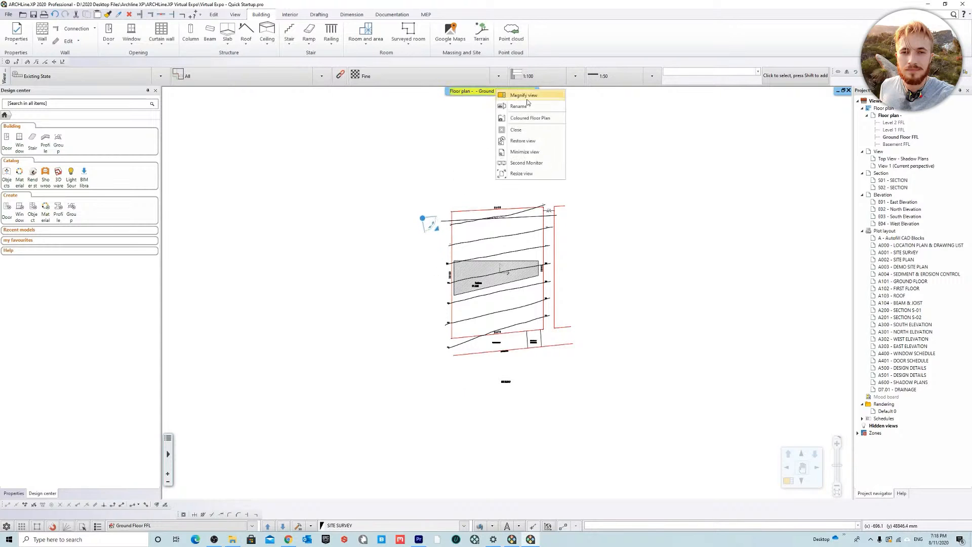
{"action": "left_click", "coordinate": [527, 96]}
Step: Magnify the View 1 perspective and examine the generated terrain model in 3D
{"action": "right_click", "coordinate": [751, 91]}
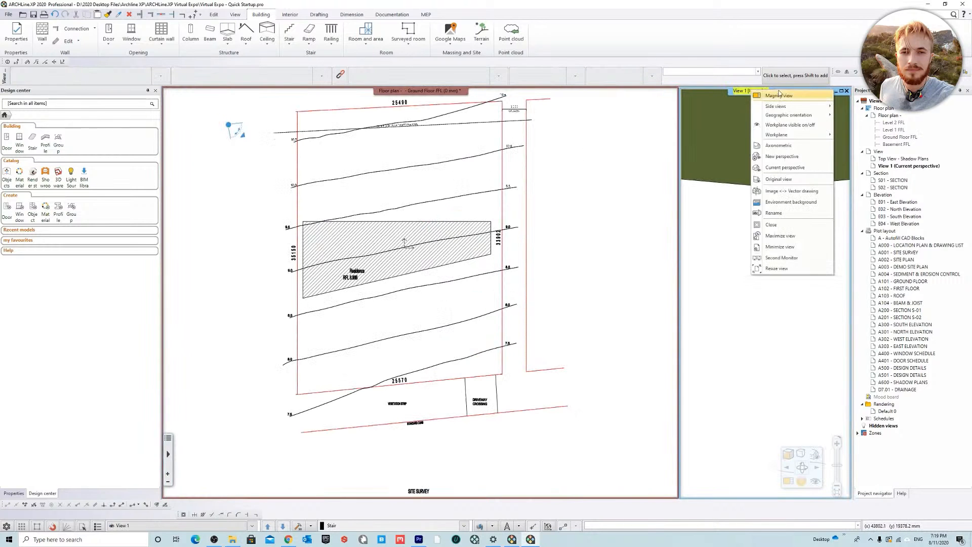
{"action": "left_click", "coordinate": [780, 96]}
{"action": "middle_click_drag", "start_coordinate": [563, 304], "coordinate": [491, 275]}
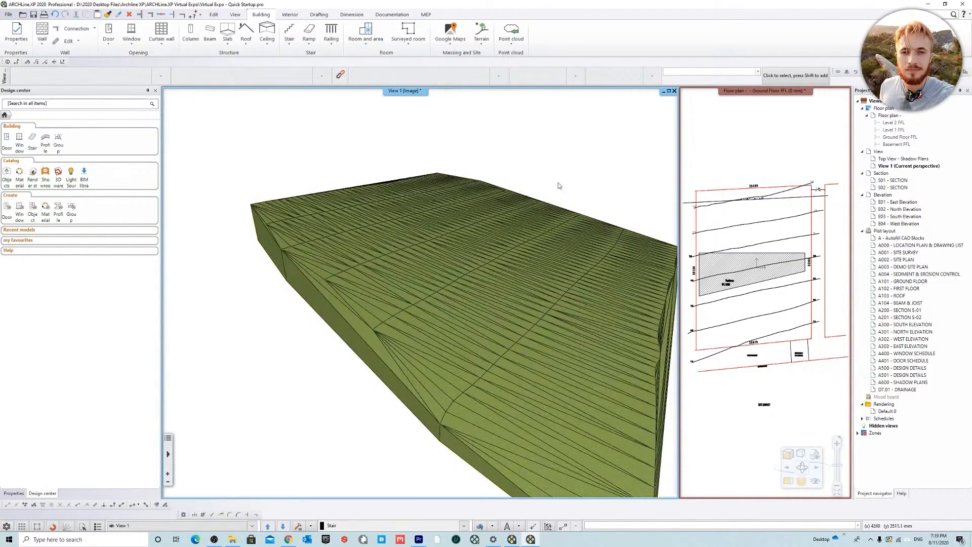
{"action": "middle_click_drag", "start_coordinate": [571, 154], "coordinate": [554, 153]}
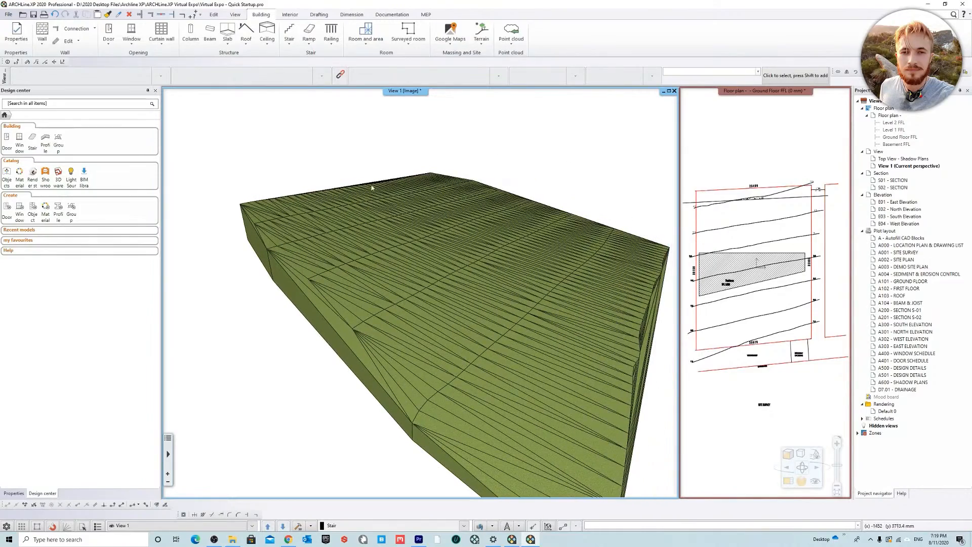
{"action": "mouse_move", "coordinate": [545, 234]}
{"action": "middle_mouse_down"}
{"action": "mouse_move", "coordinate": [588, 228]}
{"action": "mouse_move", "coordinate": [687, 373]}
{"action": "mouse_move", "coordinate": [547, 240]}
{"action": "middle_mouse_up"}
Step: Make the Ground Floor FFL plan the magnified view again, with the 3D terrain view beside it
{"action": "left_click", "coordinate": [760, 110]}
{"action": "right_click", "coordinate": [734, 92]}
{"action": "left_click", "coordinate": [747, 98]}
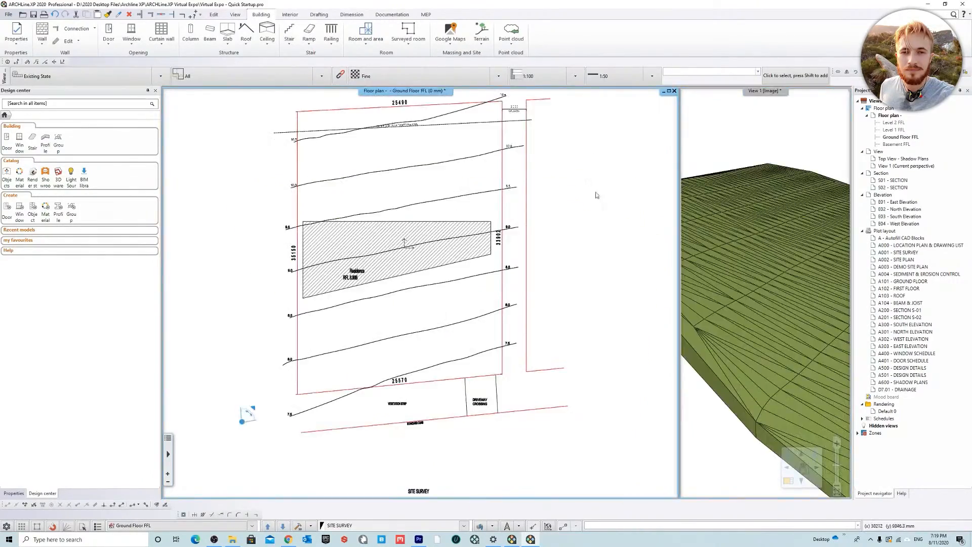
Step: Display all the project's layers together in the floor plan using Layer Walk
{"action": "middle_click_drag", "start_coordinate": [440, 272], "coordinate": [415, 304]}
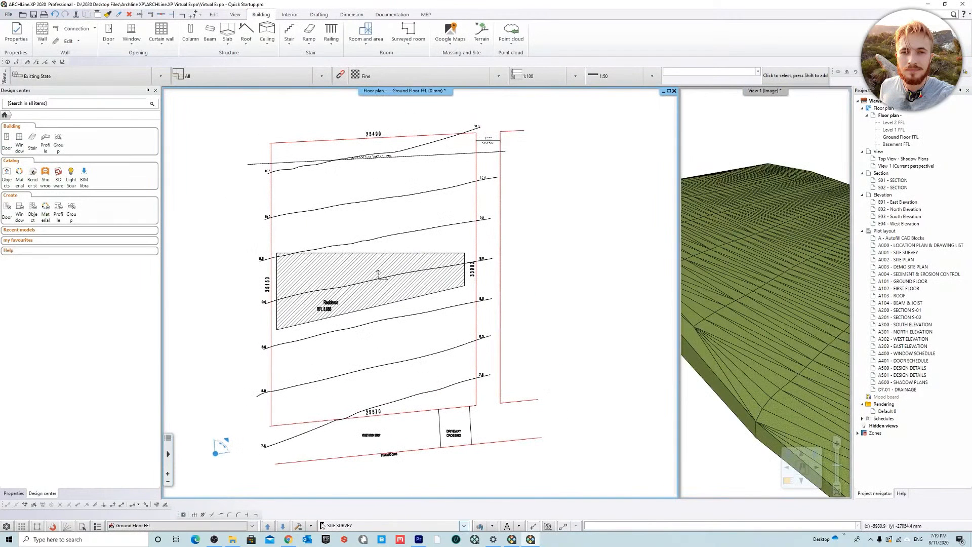
{"action": "left_click", "coordinate": [480, 527]}
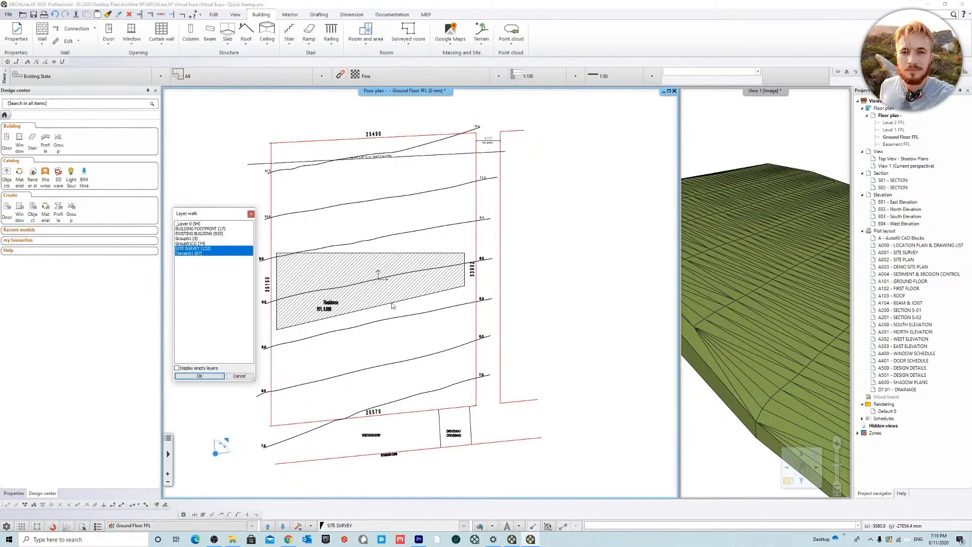
{"action": "left_click", "coordinate": [198, 225], "text": "shift"}
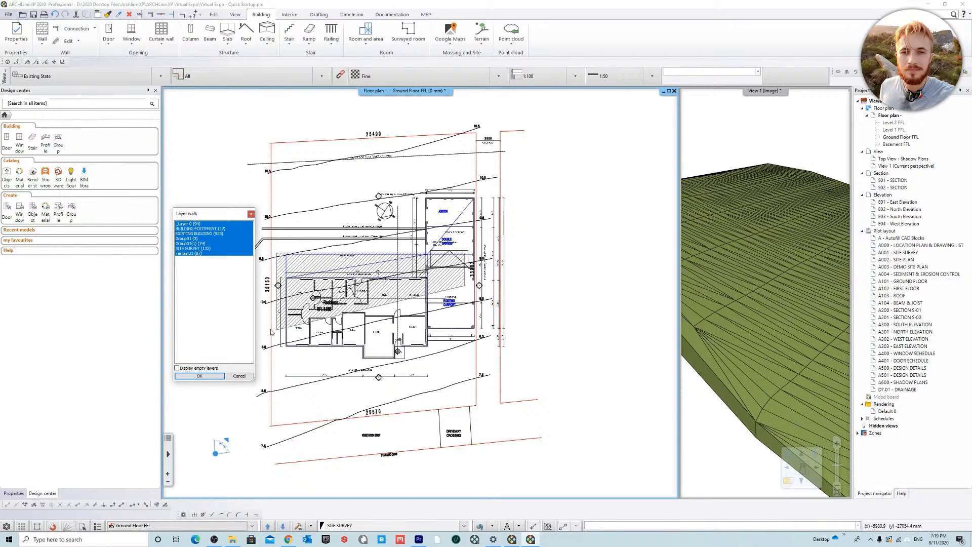
{"action": "left_click", "coordinate": [191, 376]}
Step: Examine how the existing residence, carport and garage sit against the hatched footprint, the survey contours and the residence's RFL label
{"action": "left_click", "coordinate": [455, 284]}
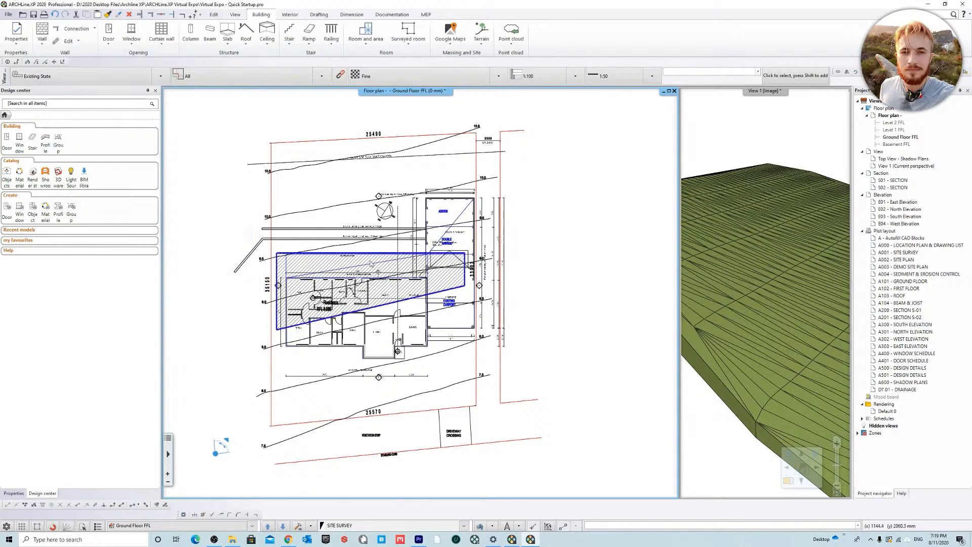
{"action": "scroll", "coordinate": [469, 299], "scroll_direction": "up", "scroll_amount": 2}
{"action": "scroll", "coordinate": [469, 298], "scroll_direction": "down", "scroll_amount": 2}
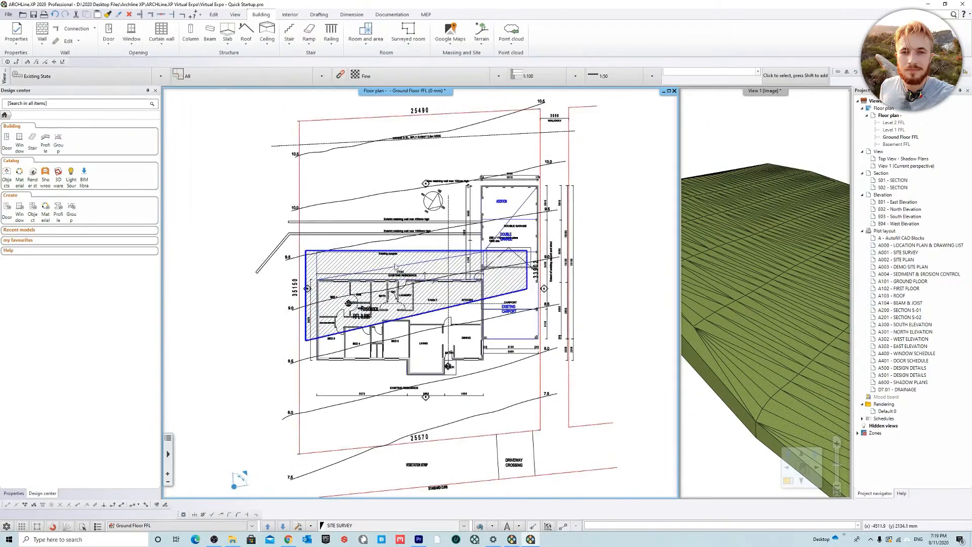
{"action": "scroll", "coordinate": [426, 267], "scroll_direction": "up", "scroll_amount": 2}
{"action": "middle_click_drag", "start_coordinate": [395, 265], "coordinate": [398, 245]}
{"action": "scroll", "coordinate": [400, 304], "scroll_direction": "up", "scroll_amount": 2}
{"action": "middle_click_drag", "start_coordinate": [373, 282], "coordinate": [417, 281]}
{"action": "scroll", "coordinate": [405, 281], "scroll_direction": "down", "scroll_amount": 2}
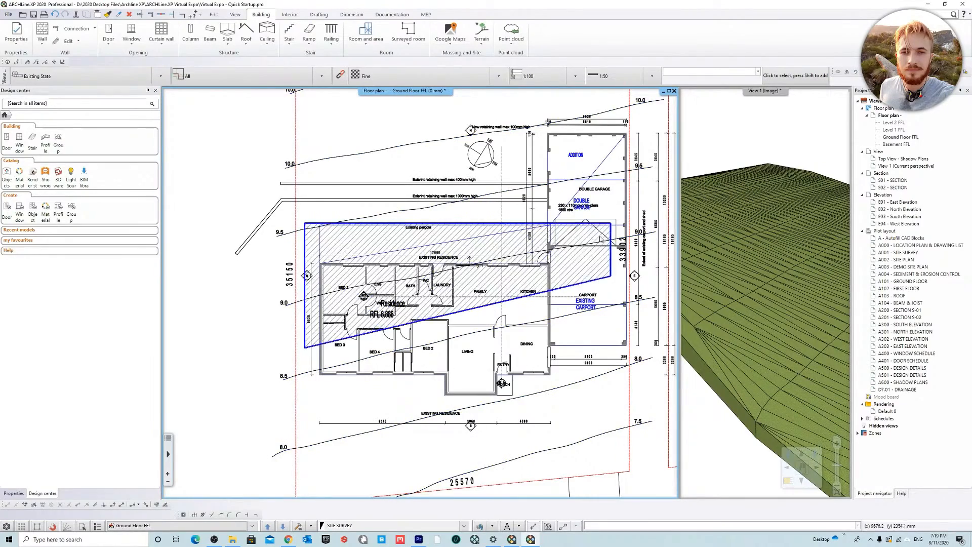
{"action": "middle_click_drag", "start_coordinate": [609, 233], "coordinate": [493, 208]}
{"action": "scroll", "coordinate": [493, 209], "scroll_direction": "down", "scroll_amount": 2}
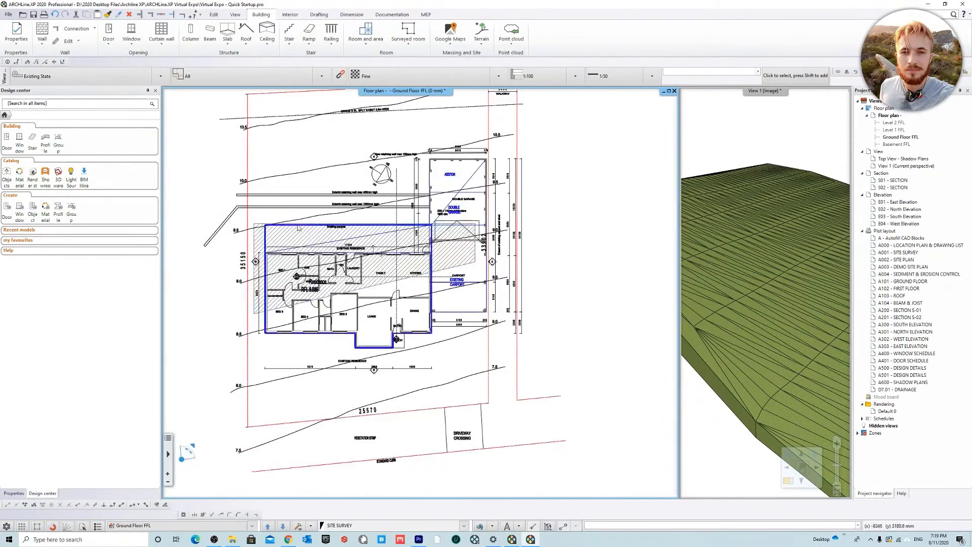
{"action": "middle_click_drag", "start_coordinate": [324, 238], "coordinate": [367, 210]}
{"action": "scroll", "coordinate": [368, 210], "scroll_direction": "up", "scroll_amount": 2}
{"action": "mouse_move", "coordinate": [335, 256]}
{"action": "middle_mouse_down"}
{"action": "mouse_move", "coordinate": [377, 244]}
{"action": "mouse_move", "coordinate": [323, 247]}
{"action": "middle_mouse_up"}
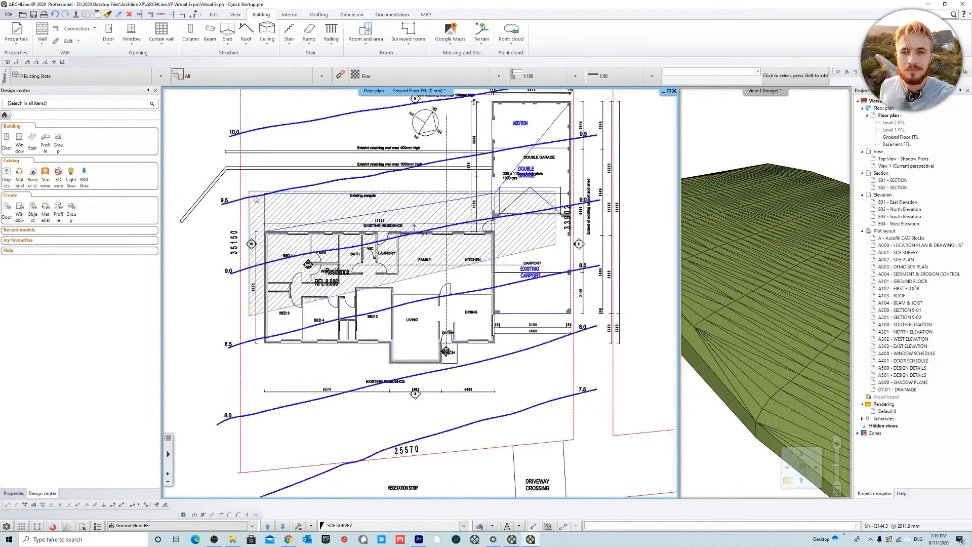
{"action": "middle_click_drag", "start_coordinate": [517, 204], "coordinate": [462, 224]}
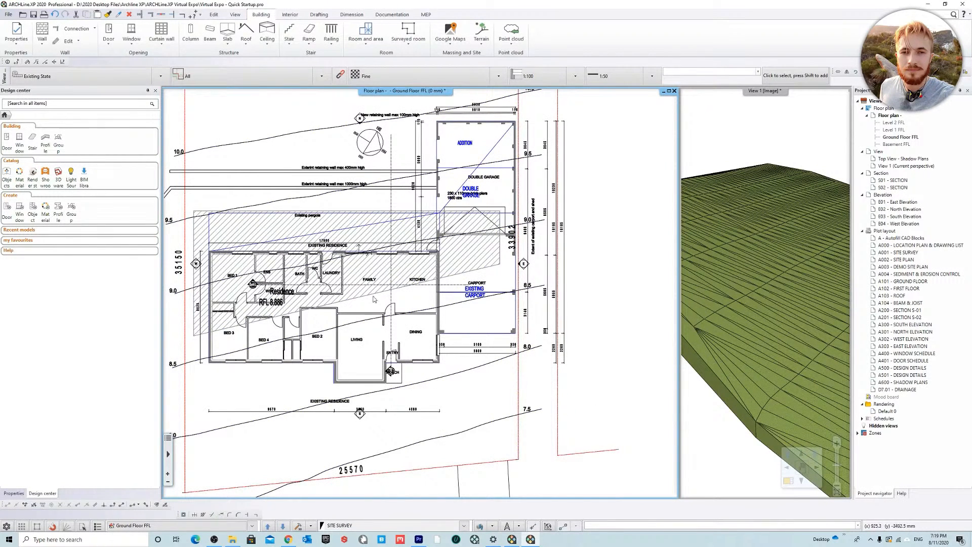
{"action": "middle_click_drag", "start_coordinate": [366, 313], "coordinate": [388, 319]}
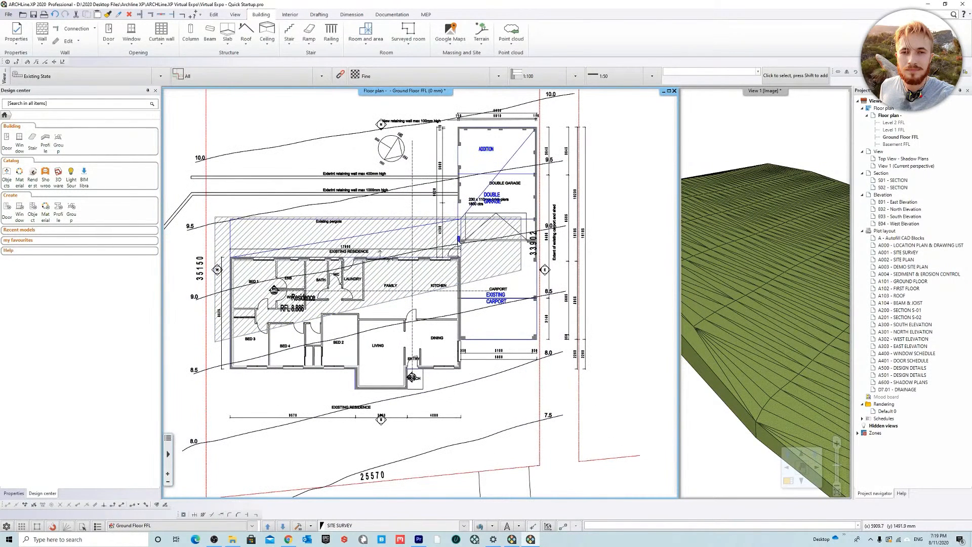
{"action": "middle_click_drag", "start_coordinate": [528, 241], "coordinate": [566, 251]}
{"action": "scroll", "coordinate": [356, 304], "scroll_direction": "up", "scroll_amount": 4}
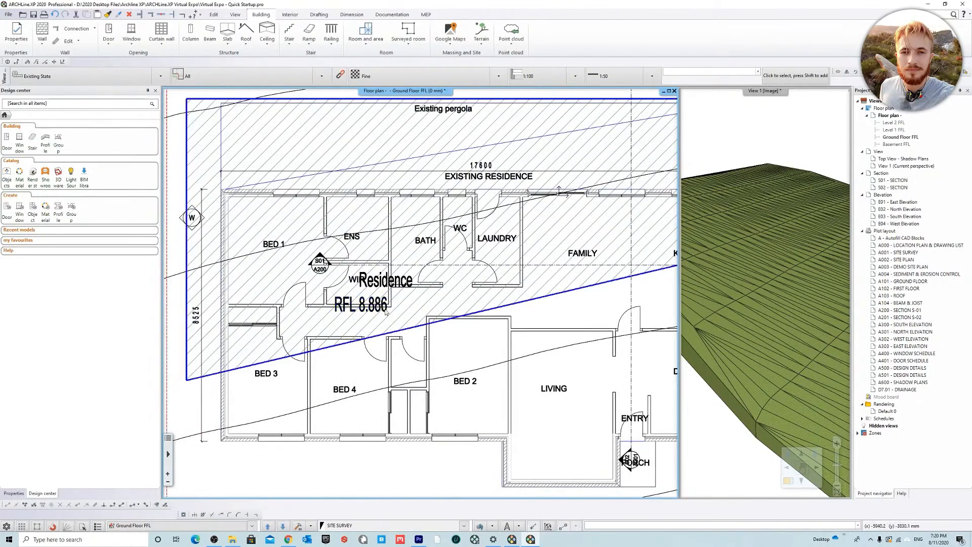
{"action": "scroll", "coordinate": [421, 295], "scroll_direction": "down", "scroll_amount": 4}
{"action": "middle_click_drag", "start_coordinate": [526, 277], "coordinate": [420, 287]}
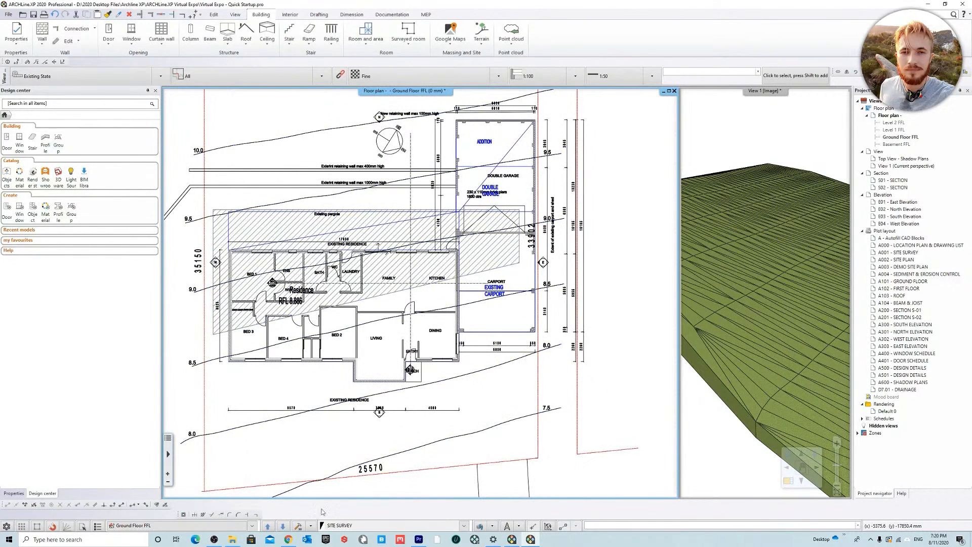
Step: Isolate the EXISTING BUILDING layer with Layer Walk so only the existing residence drawing is displayed
{"action": "left_click", "coordinate": [482, 529]}
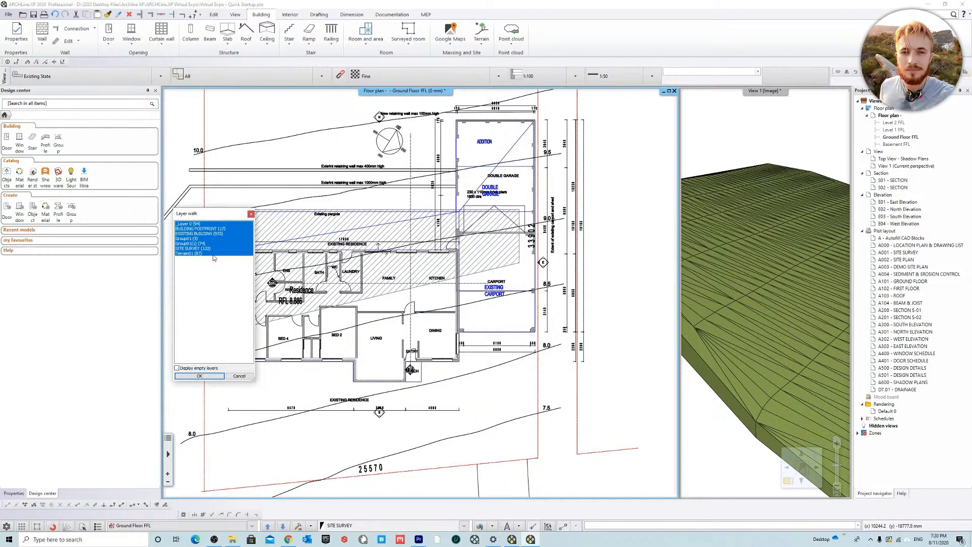
{"action": "left_click", "coordinate": [196, 234]}
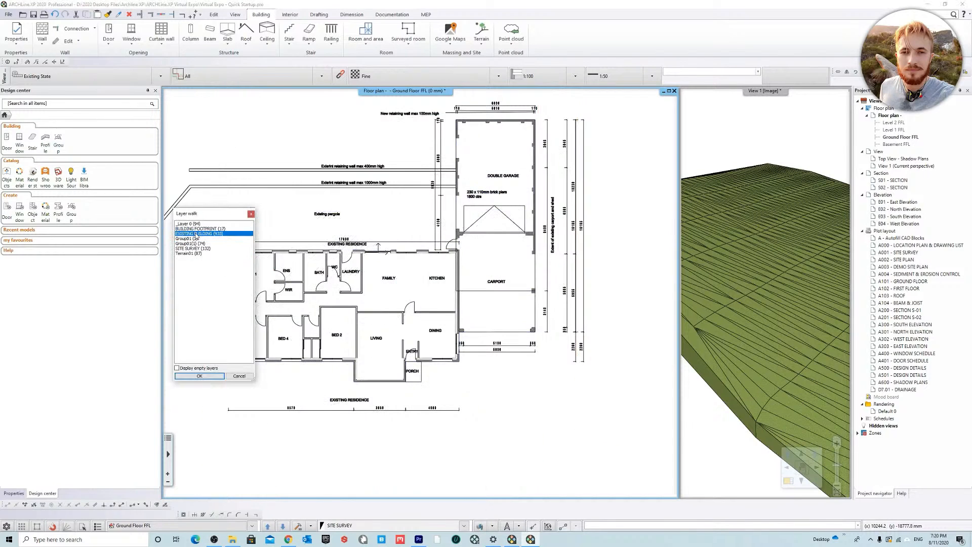
{"action": "left_click", "coordinate": [199, 376]}
{"action": "scroll", "coordinate": [443, 319], "scroll_direction": "up", "scroll_amount": 5}
{"action": "middle_click_drag", "start_coordinate": [439, 281], "coordinate": [441, 241]}
{"action": "scroll", "coordinate": [502, 340], "scroll_direction": "down", "scroll_amount": 4}
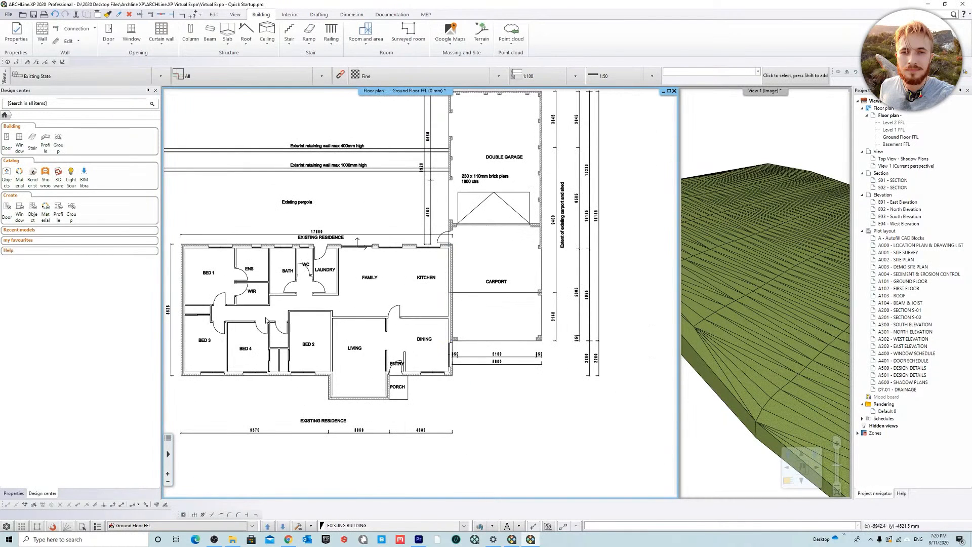
{"action": "middle_click_drag", "start_coordinate": [309, 249], "coordinate": [399, 253]}
Step: Review the layer list and its settings in Layer Manager, leaving everything as it is
{"action": "left_click", "coordinate": [480, 527]}
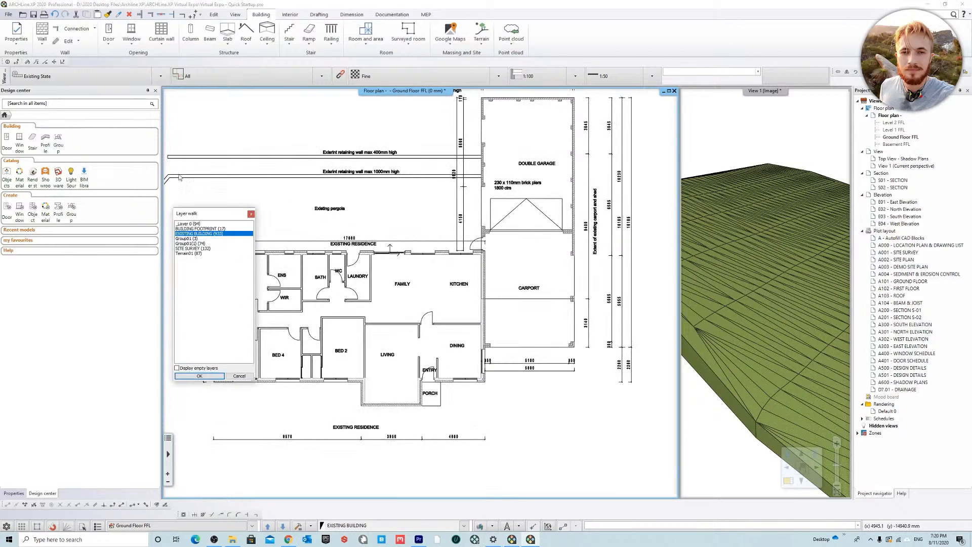
{"action": "left_click", "coordinate": [205, 377]}
{"action": "left_click", "coordinate": [494, 527]}
{"action": "left_click", "coordinate": [501, 470]}
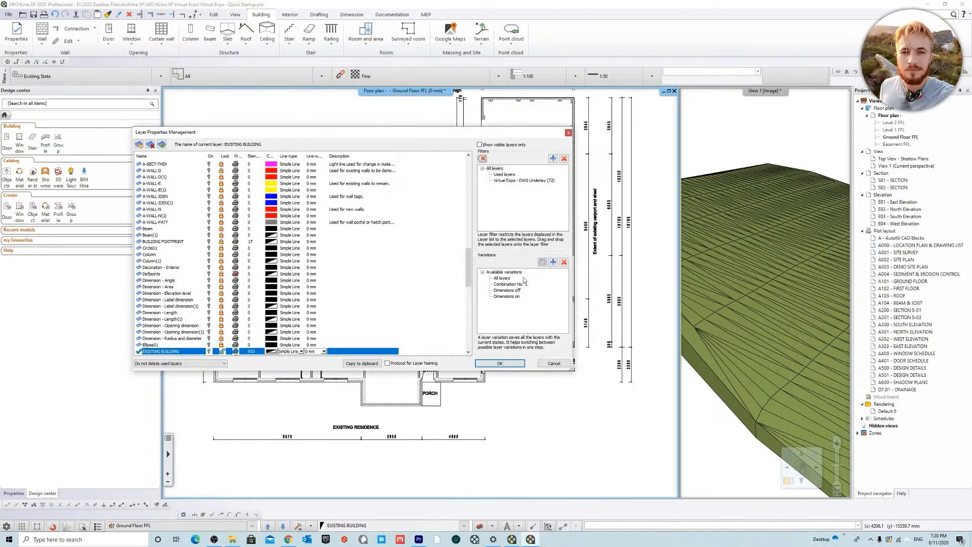
{"action": "left_click", "coordinate": [555, 363]}
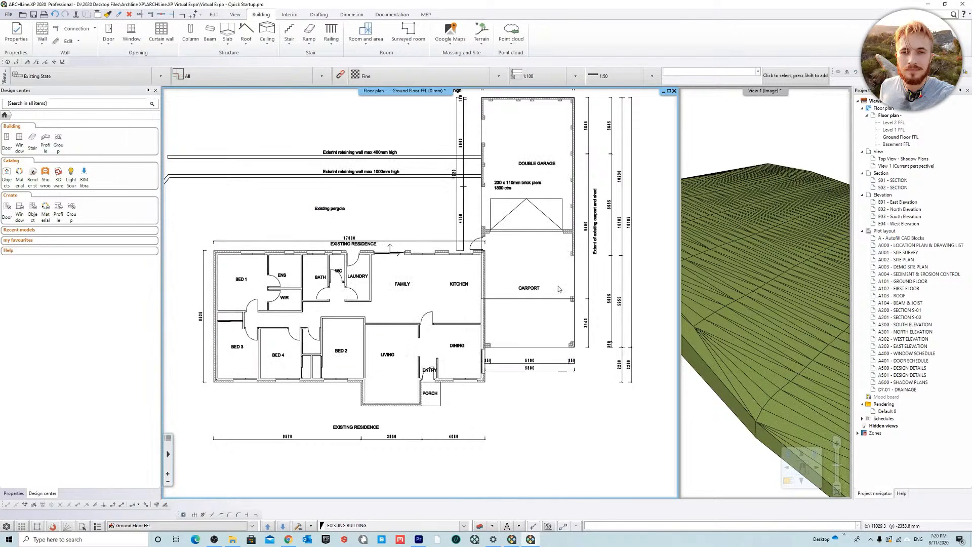
Step: Preview the SITE SURVEY and BUILDING FOOTPRINT layers one by one with Layer Walk, and return to the EXISTING BUILDING layer alone
{"action": "left_click", "coordinate": [492, 527]}
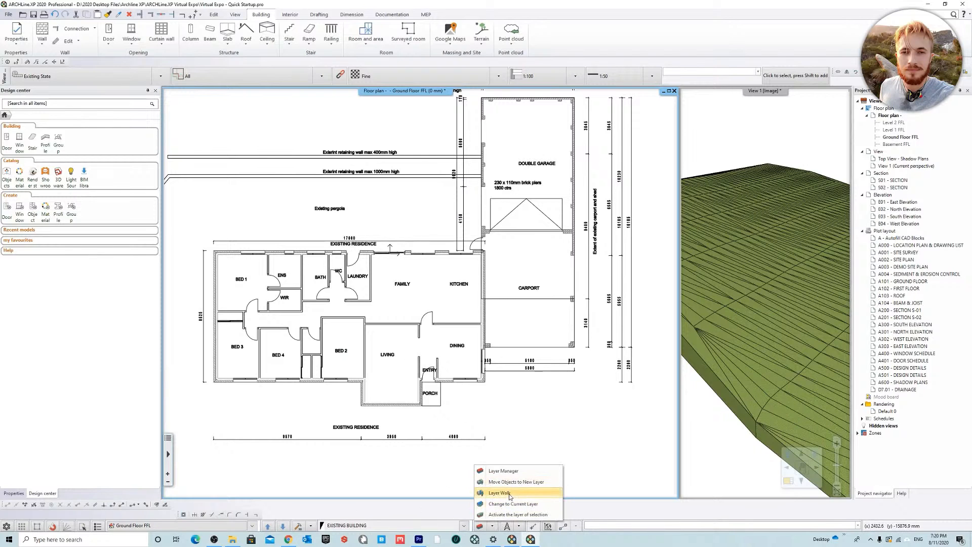
{"action": "left_click", "coordinate": [510, 494]}
{"action": "left_click", "coordinate": [197, 249]}
{"action": "left_click", "coordinate": [209, 229]}
{"action": "left_click", "coordinate": [212, 234]}
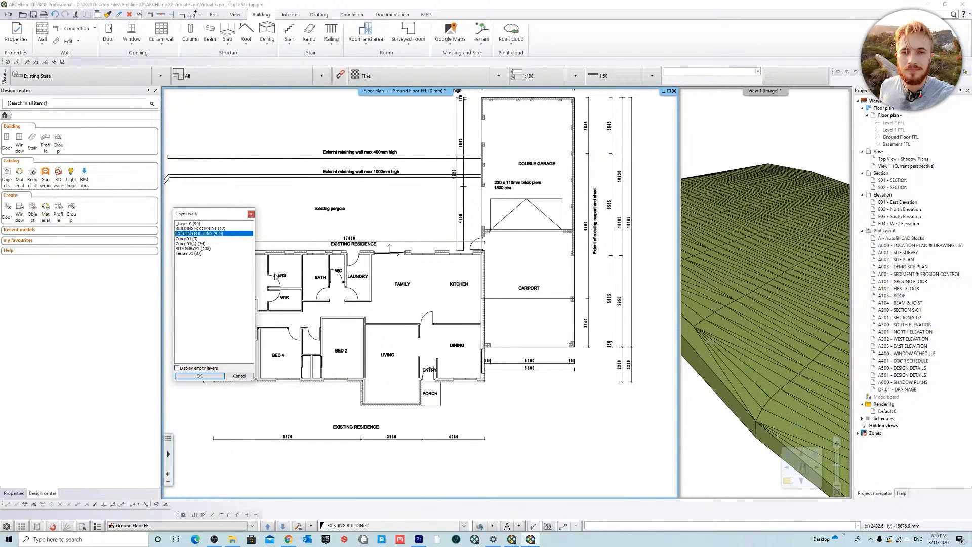
{"action": "left_click", "coordinate": [200, 376]}
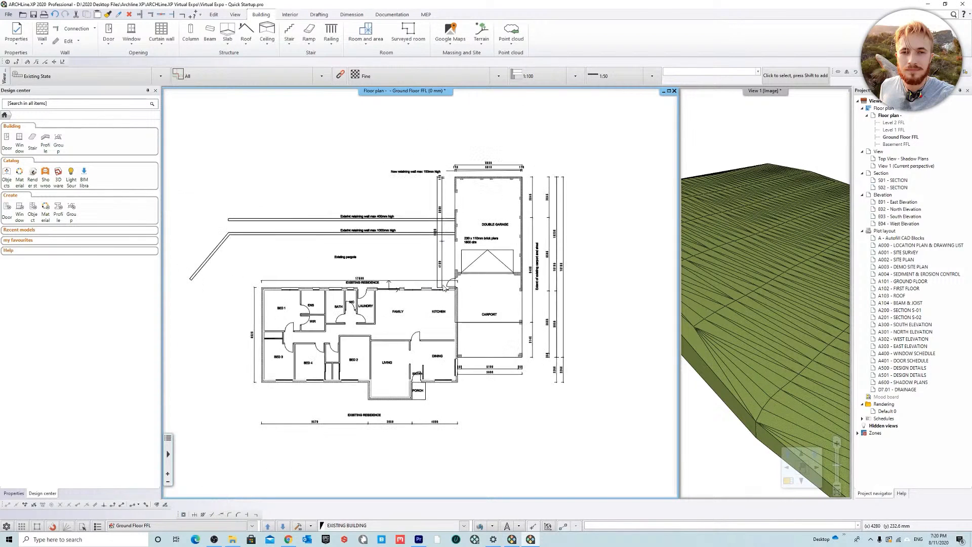
Step: Start the Slab command and open the properties of the FS01: 100mm Concrete Slab style
{"action": "left_click", "coordinate": [226, 32]}
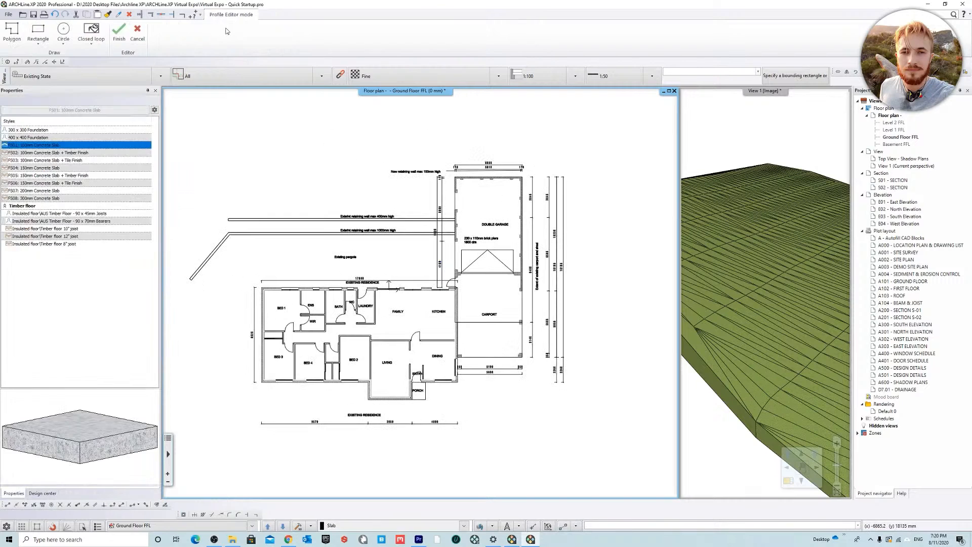
{"action": "right_click", "coordinate": [73, 150]}
{"action": "left_click", "coordinate": [92, 170]}
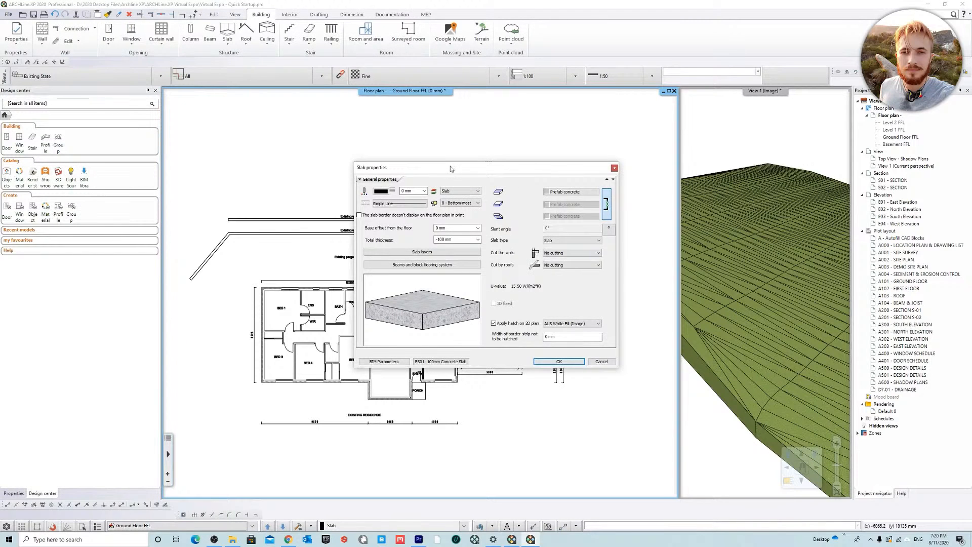
{"action": "left_click_drag", "start_coordinate": [452, 171], "coordinate": [386, 168]}
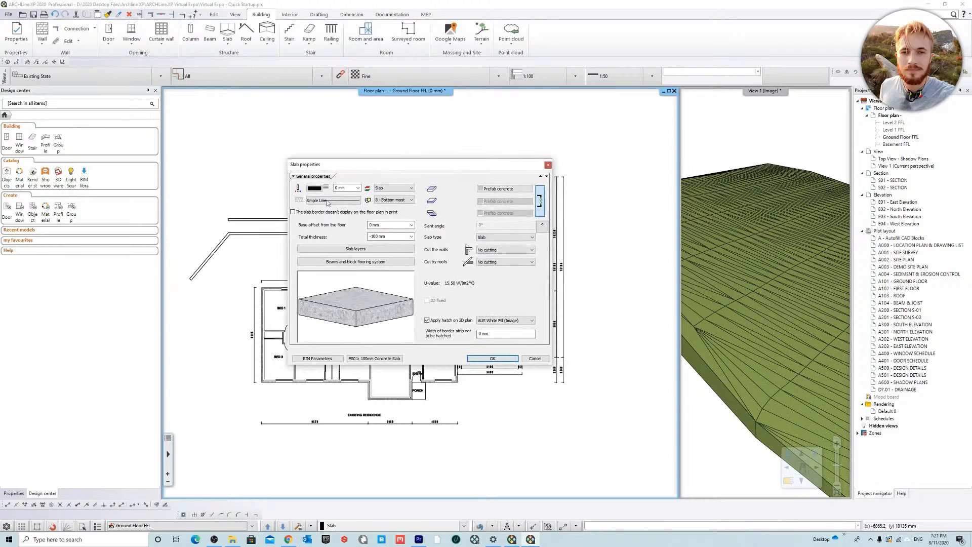
{"action": "left_click_drag", "start_coordinate": [430, 158], "coordinate": [419, 154]}
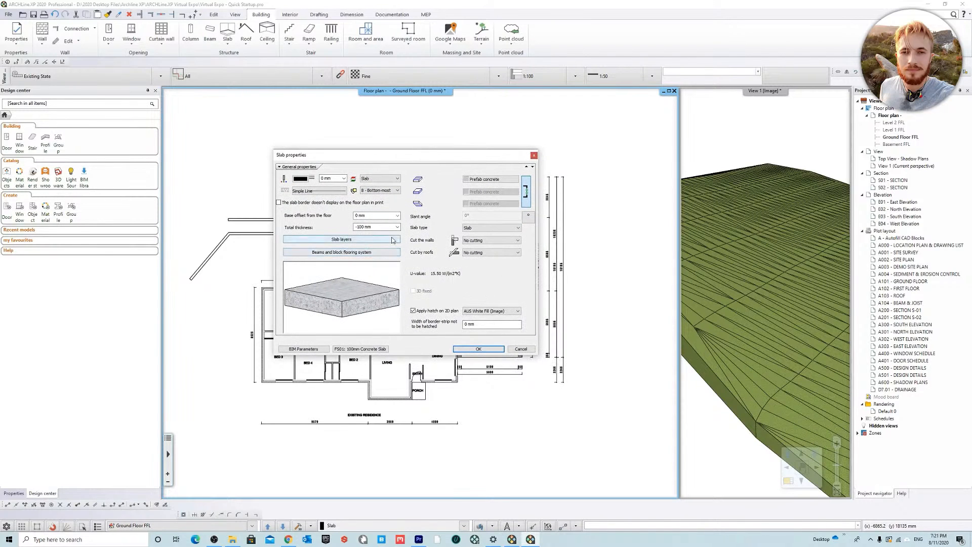
Step: Review the height parameters behind the slab's base offset and total thickness without changing them
{"action": "left_click", "coordinate": [398, 216]}
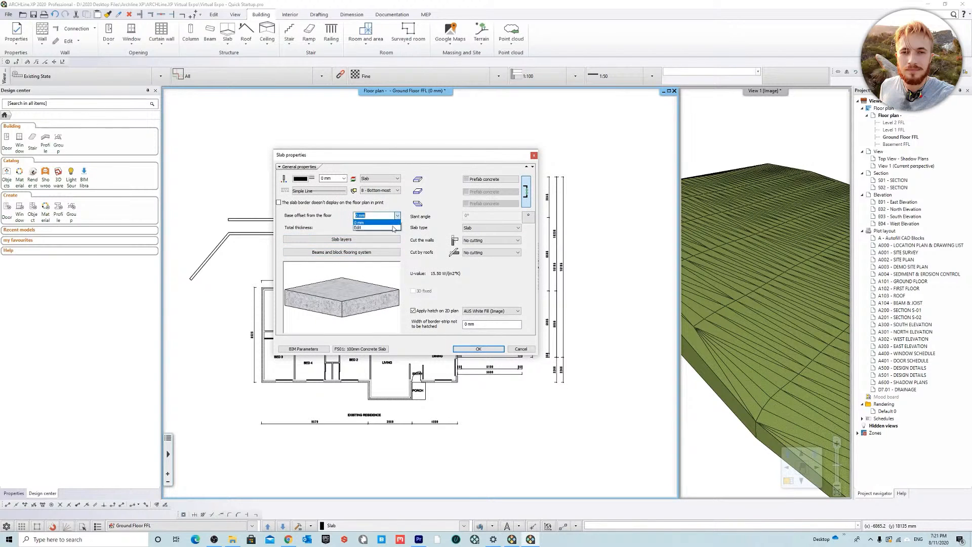
{"action": "left_click", "coordinate": [389, 231]}
{"action": "left_click", "coordinate": [380, 290]}
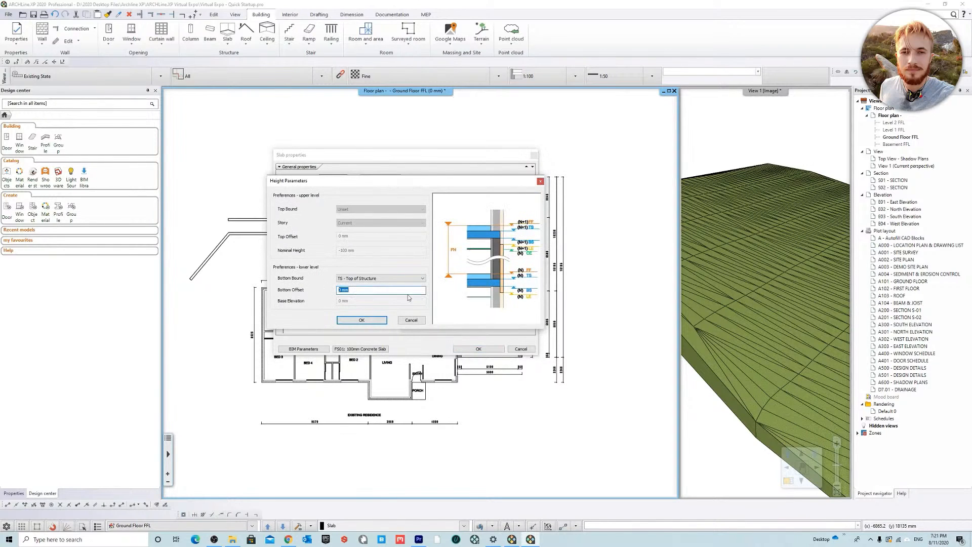
{"action": "left_click", "coordinate": [415, 323]}
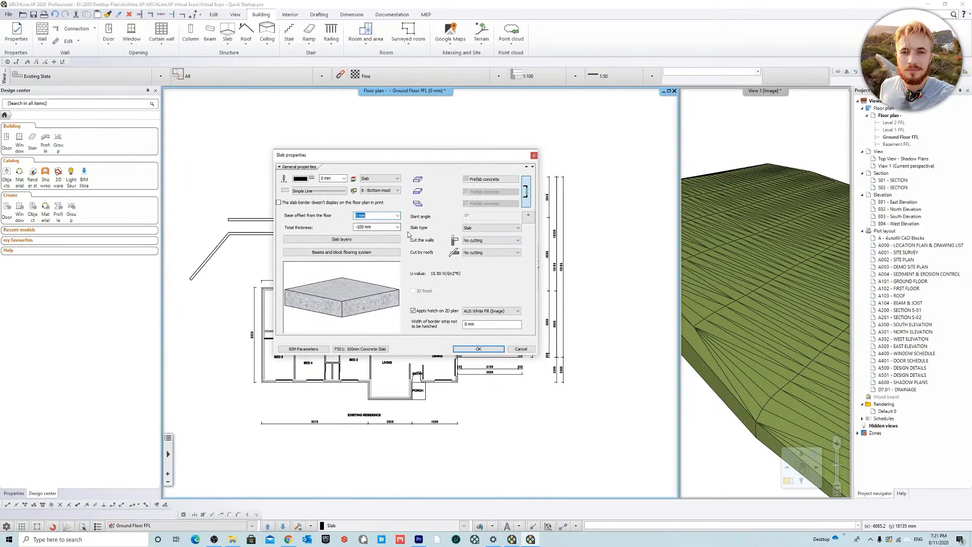
{"action": "left_click", "coordinate": [397, 227]}
{"action": "left_click", "coordinate": [375, 240]}
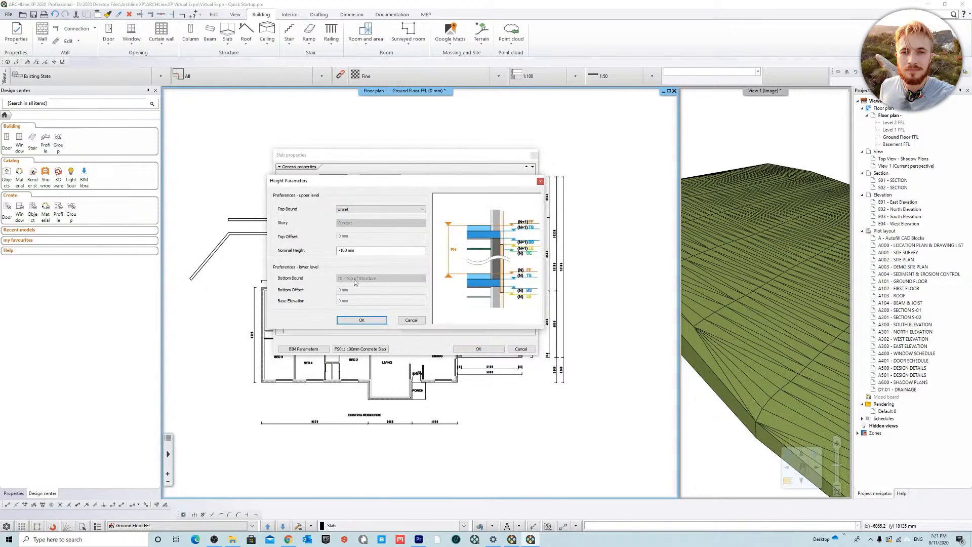
{"action": "left_click", "coordinate": [363, 250]}
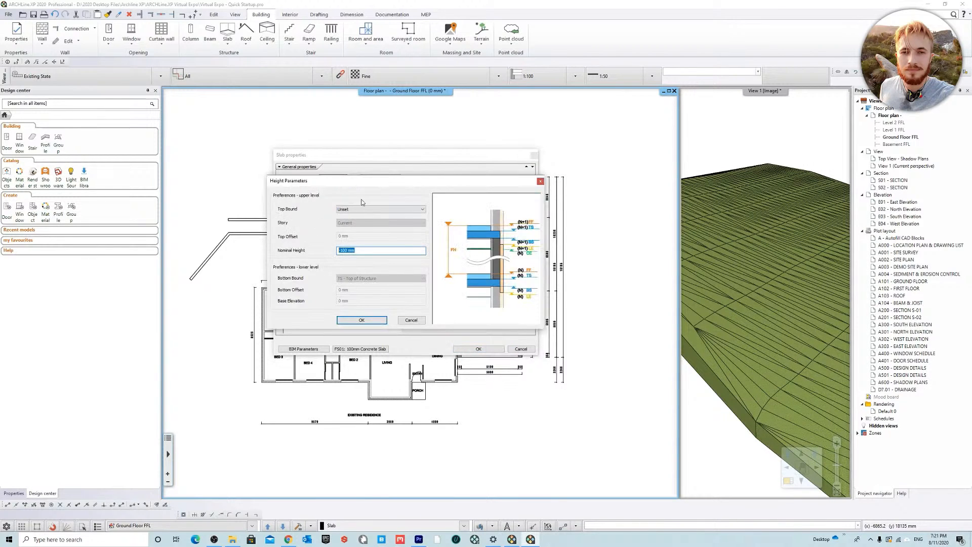
{"action": "left_click", "coordinate": [412, 321]}
Step: Turn off the slab's hatch on the 2D plan and accept the slab properties
{"action": "left_click", "coordinate": [413, 311]}
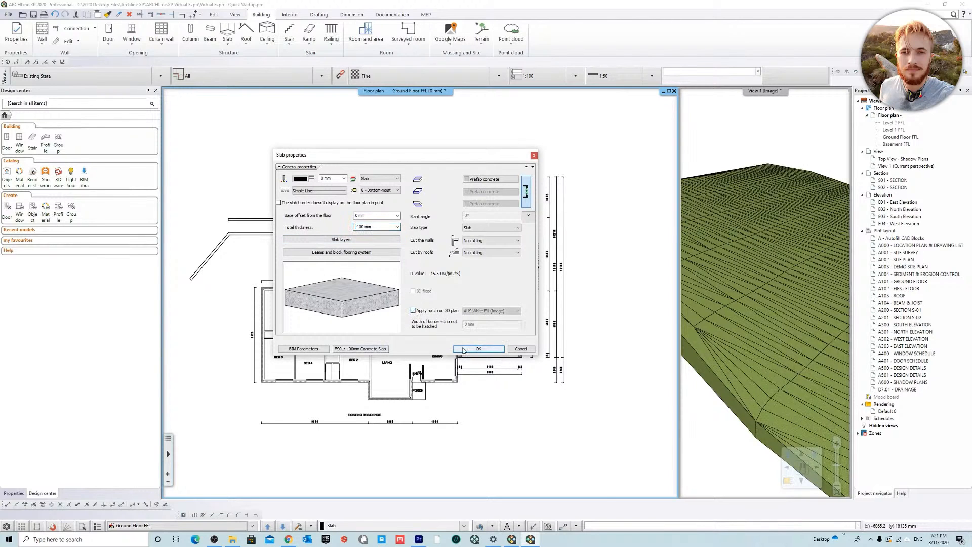
{"action": "left_click", "coordinate": [478, 349]}
Step: Draw a rectangular slab of about 17600 x 8525 mm from BED 1's upper-left outer wall corner to DINING's lower-right outer wall corner
{"action": "left_click", "coordinate": [38, 31]}
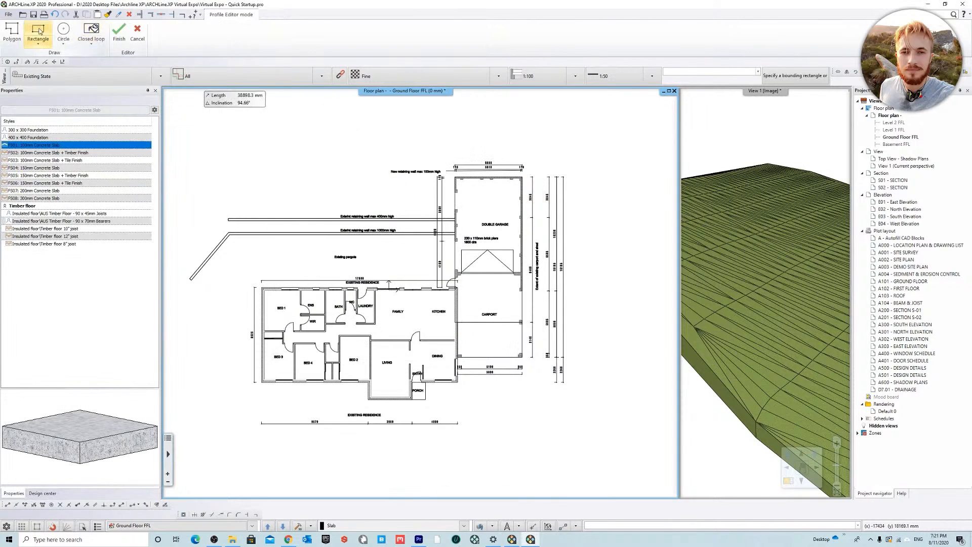
{"action": "left_click", "coordinate": [40, 31]}
{"action": "scroll", "coordinate": [372, 329], "scroll_direction": "up", "scroll_amount": 2}
{"action": "middle_click_drag", "start_coordinate": [370, 329], "coordinate": [437, 275]}
{"action": "scroll", "coordinate": [437, 273], "scroll_direction": "up", "scroll_amount": 1}
{"action": "scroll", "coordinate": [264, 250], "scroll_direction": "up", "scroll_amount": 2}
{"action": "left_click", "coordinate": [278, 166]}
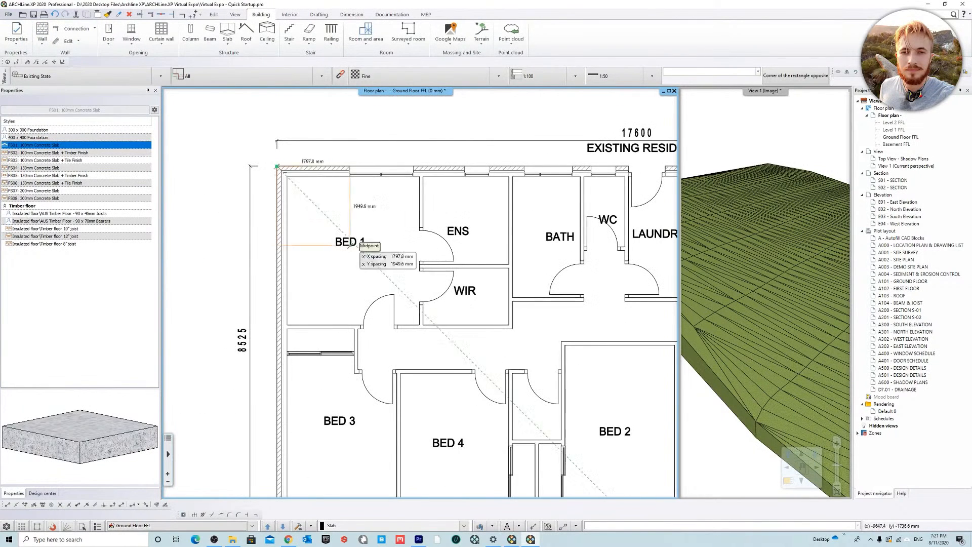
{"action": "scroll", "coordinate": [333, 218], "scroll_direction": "down", "scroll_amount": 5}
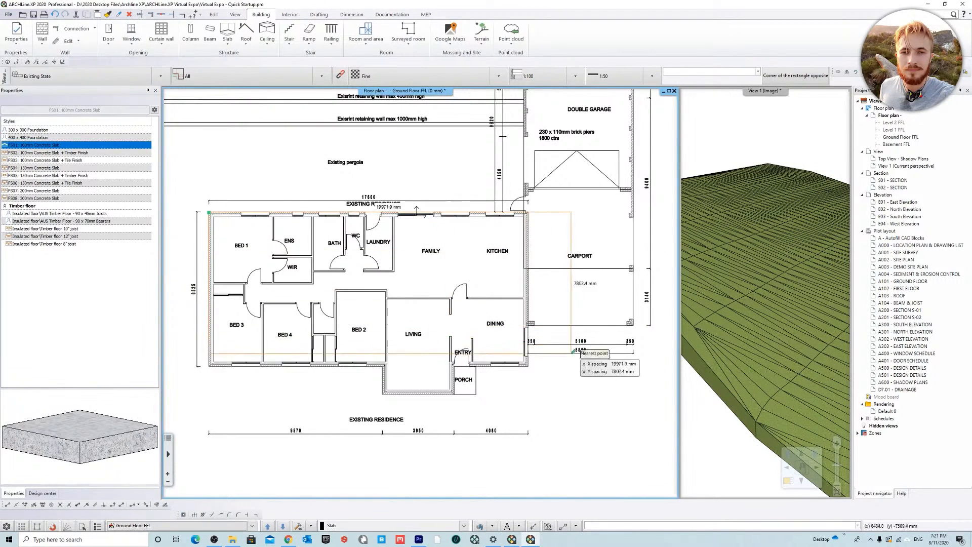
{"action": "scroll", "coordinate": [504, 372], "scroll_direction": "up", "scroll_amount": 3}
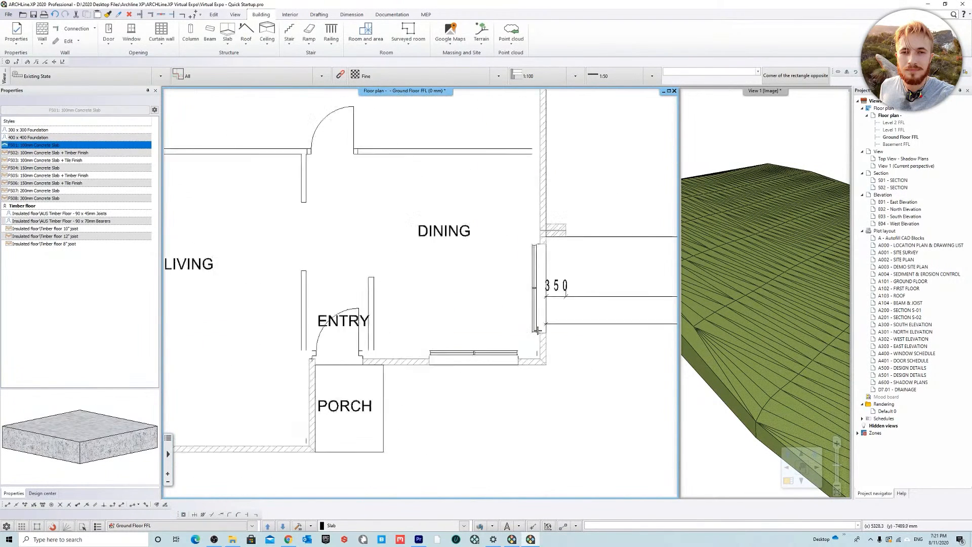
{"action": "scroll", "coordinate": [603, 362], "scroll_direction": "up", "scroll_amount": 1}
{"action": "left_click", "coordinate": [530, 365]}
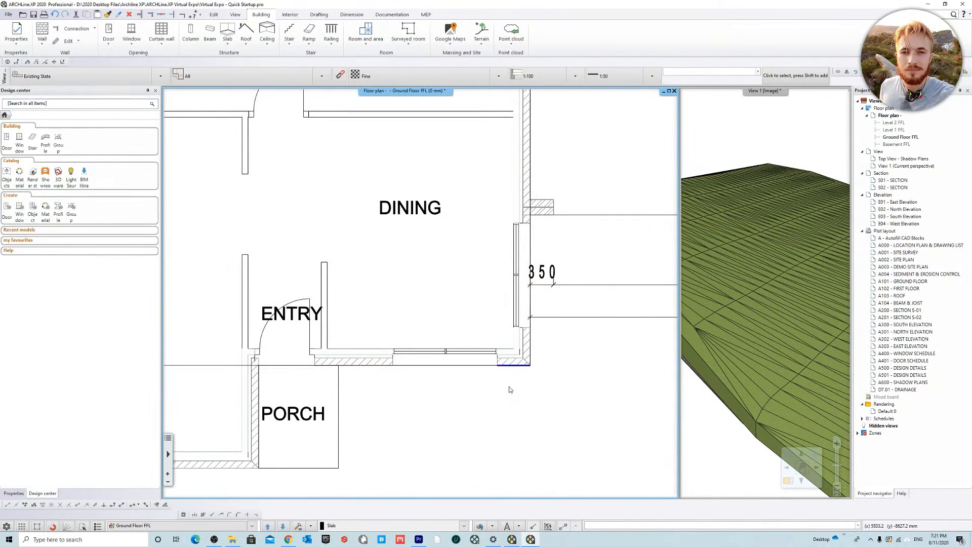
Step: Insert two nodes in the slab's lower edge, 3950 mm apart, at the corners of the LIVING room projection
{"action": "scroll", "coordinate": [508, 389], "scroll_direction": "down", "scroll_amount": 3}
{"action": "left_click", "coordinate": [321, 323]}
{"action": "key", "text": "Tab"}
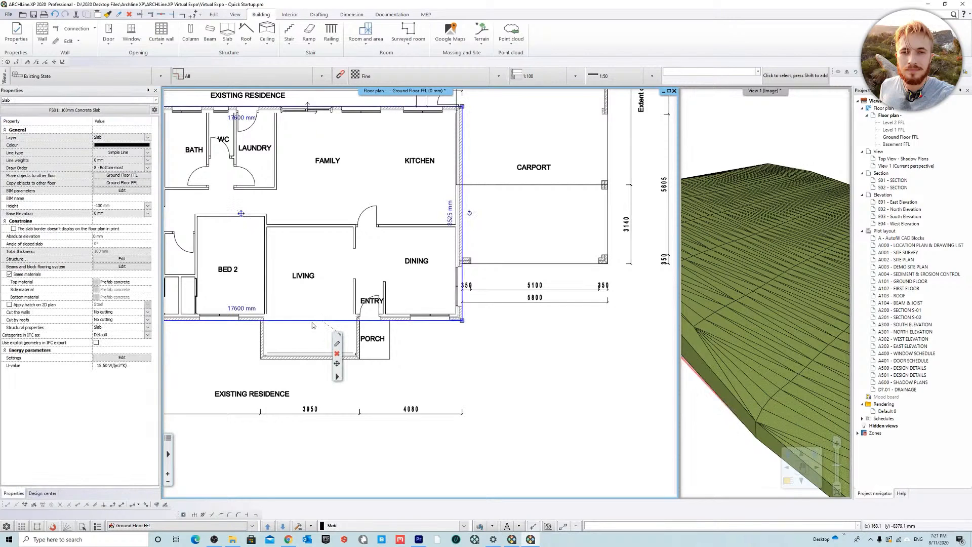
{"action": "scroll", "coordinate": [318, 324], "scroll_direction": "up", "scroll_amount": 3}
{"action": "left_click", "coordinate": [292, 286]}
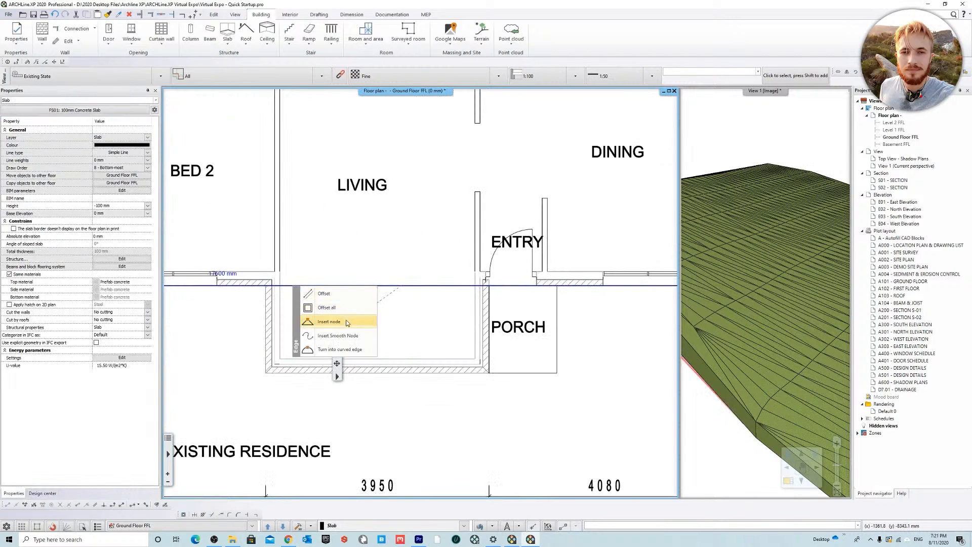
{"action": "left_click", "coordinate": [344, 309]}
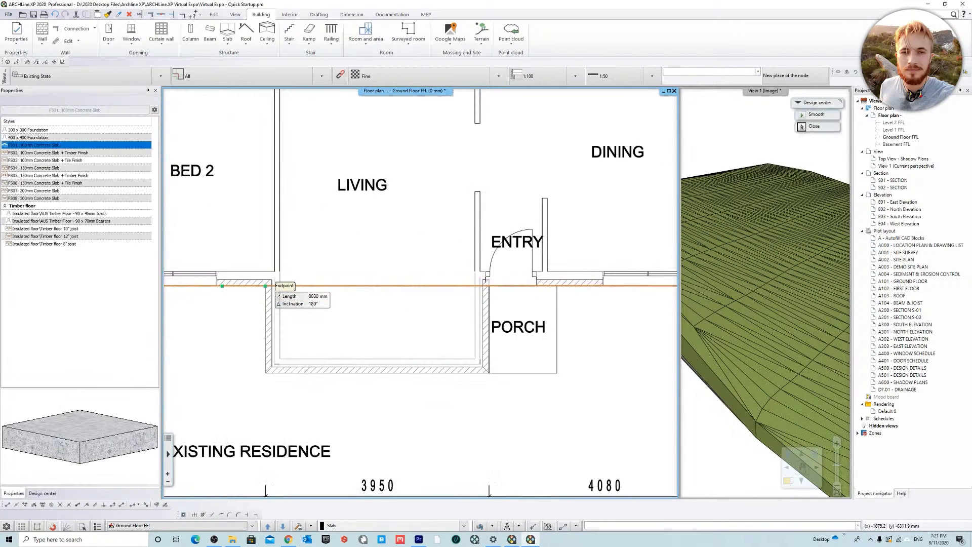
{"action": "right_click", "coordinate": [482, 287]}
{"action": "left_click", "coordinate": [531, 320]}
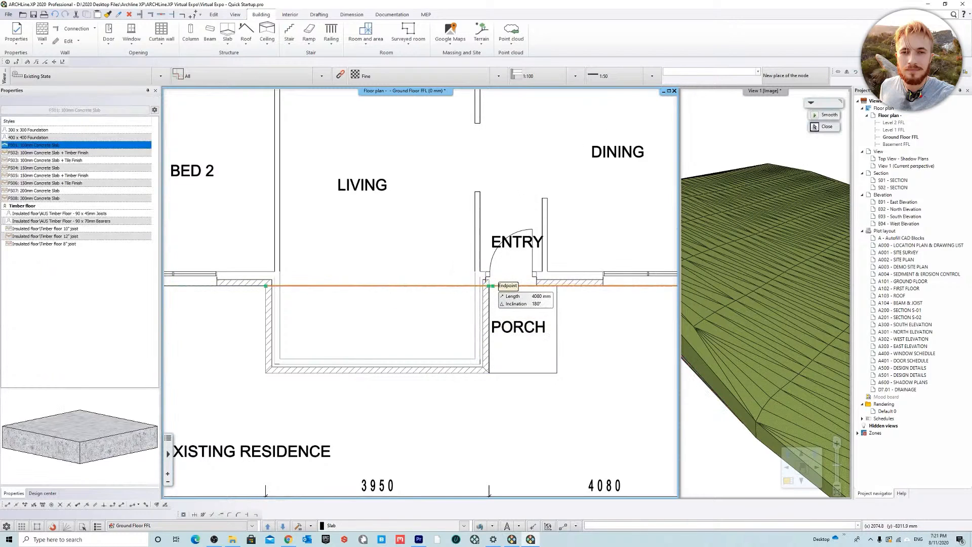
{"action": "left_click", "coordinate": [491, 287]}
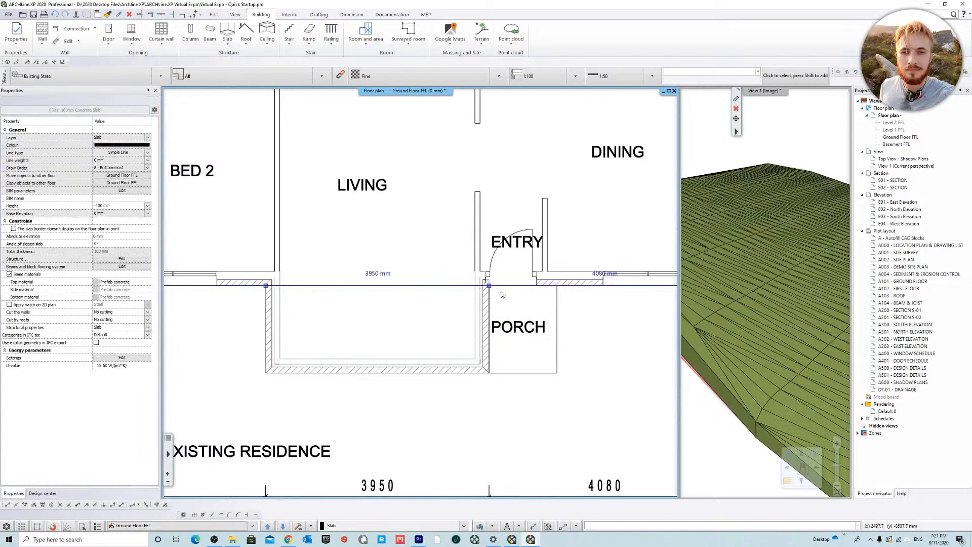
Step: Offset the slab edge between the two new nodes outward by about 1545 mm to the outer face of the LIVING room wall
{"action": "left_click", "coordinate": [450, 287]}
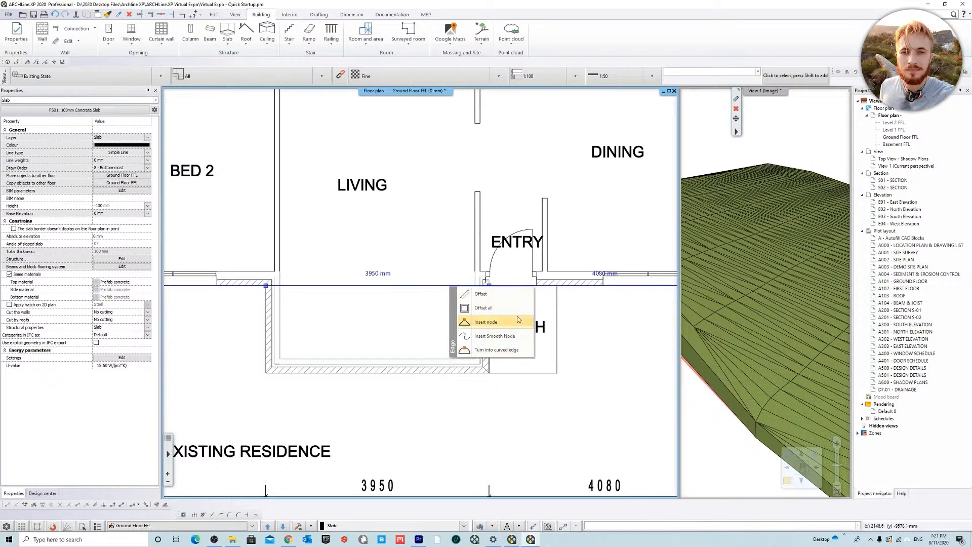
{"action": "left_click", "coordinate": [497, 295]}
{"action": "left_click", "coordinate": [490, 373]}
{"action": "key", "text": "Escape"}
{"action": "scroll", "coordinate": [515, 411], "scroll_direction": "down", "scroll_amount": 3}
{"action": "scroll", "coordinate": [515, 408], "scroll_direction": "down", "scroll_amount": 3}
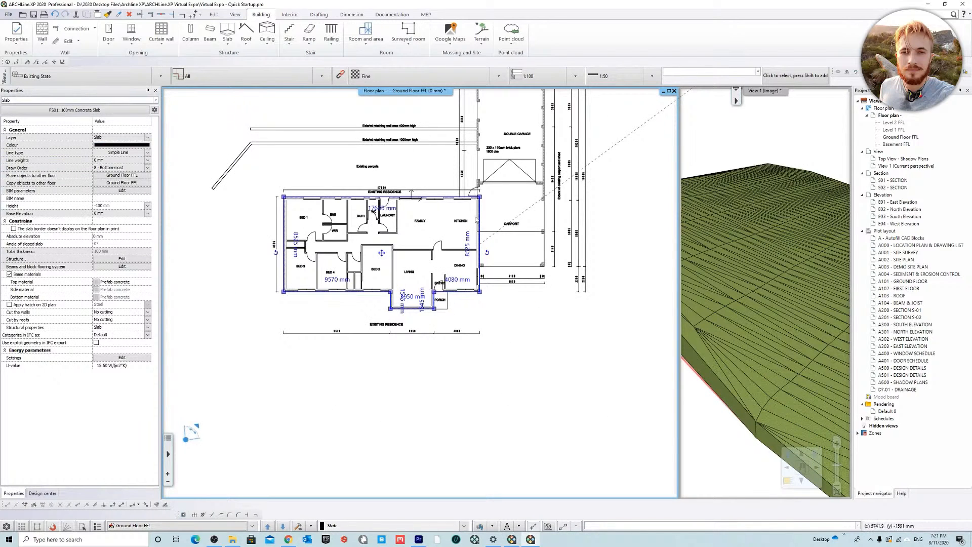
{"action": "middle_click_drag", "start_coordinate": [482, 227], "coordinate": [482, 268]}
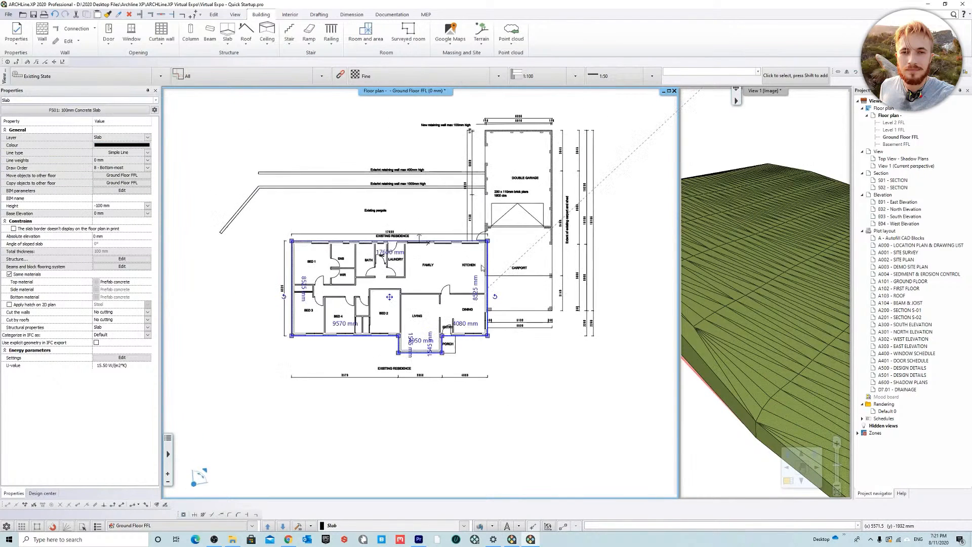
{"action": "key", "text": "Escape"}
Step: Magnify the 3D view and examine the slab's height relative to the terrain from a low angle
{"action": "right_click", "coordinate": [750, 93]}
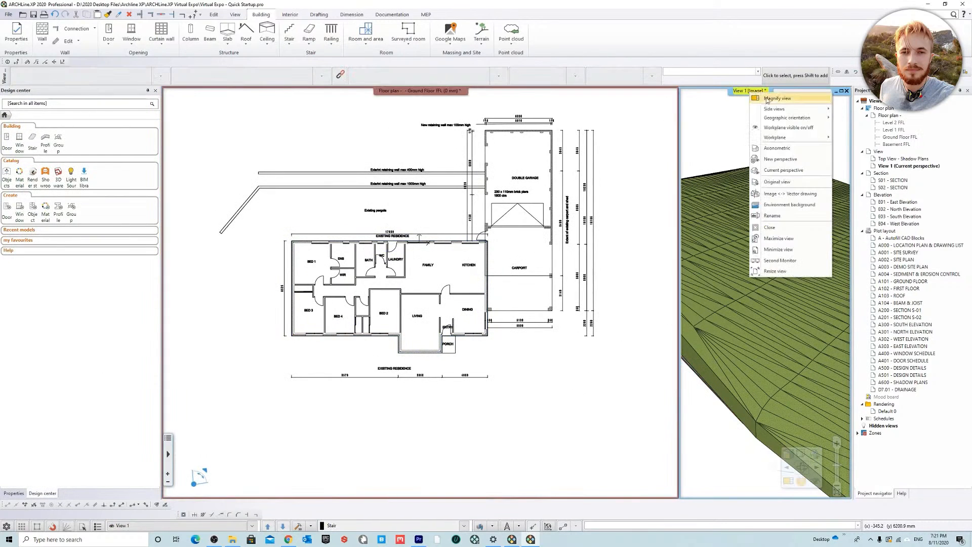
{"action": "left_click", "coordinate": [785, 105]}
{"action": "middle_click_drag", "start_coordinate": [501, 284], "coordinate": [386, 390]}
{"action": "left_click", "coordinate": [400, 386]}
{"action": "left_click", "coordinate": [495, 373]}
{"action": "middle_click_drag", "start_coordinate": [500, 372], "coordinate": [507, 330]}
{"action": "middle_click_drag", "start_coordinate": [498, 362], "coordinate": [451, 387]}
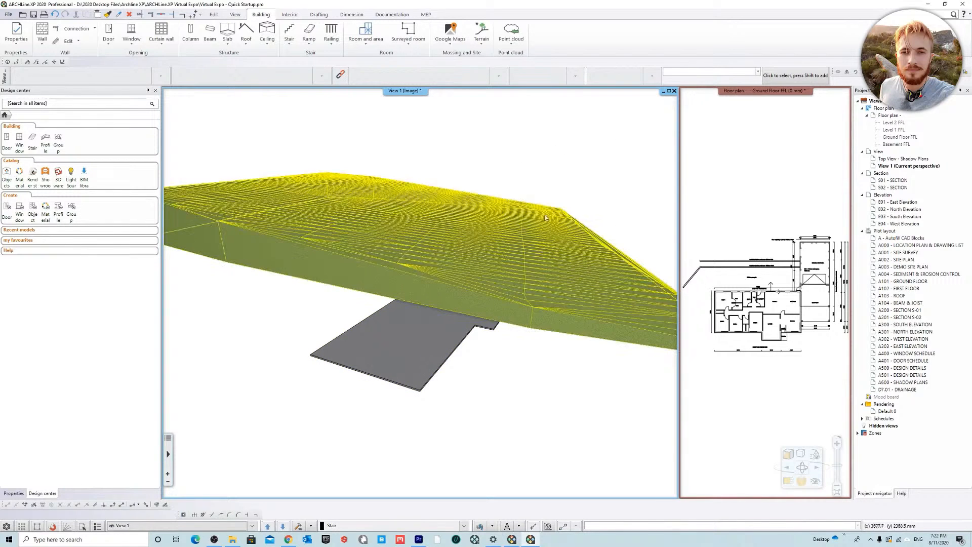
Step: Review the floor levels' bottom elevations and the building elevation above sea level in the floor plan's level settings, without changing them
{"action": "right_click", "coordinate": [899, 116]}
{"action": "left_click", "coordinate": [867, 160]}
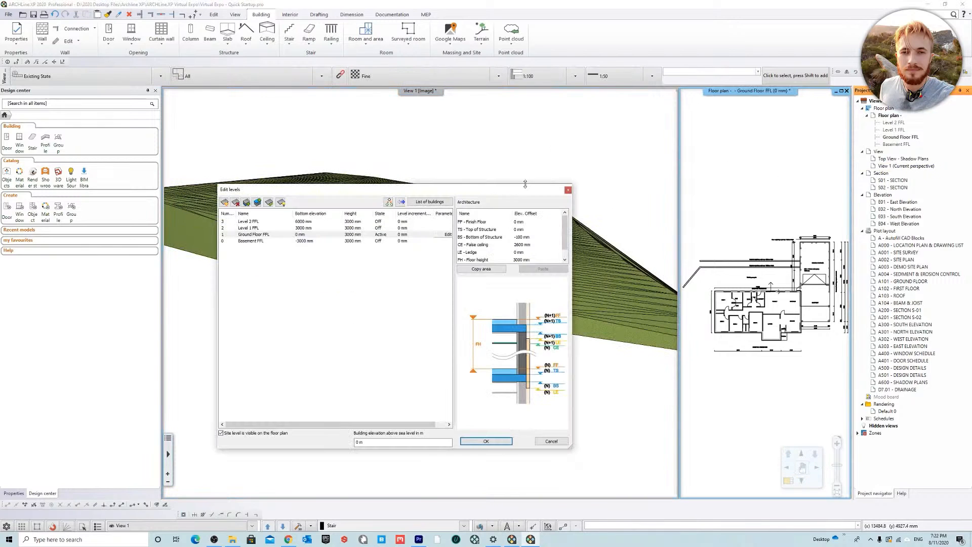
{"action": "left_click", "coordinate": [388, 440]}
{"action": "left_click_drag", "start_coordinate": [443, 191], "coordinate": [456, 163]}
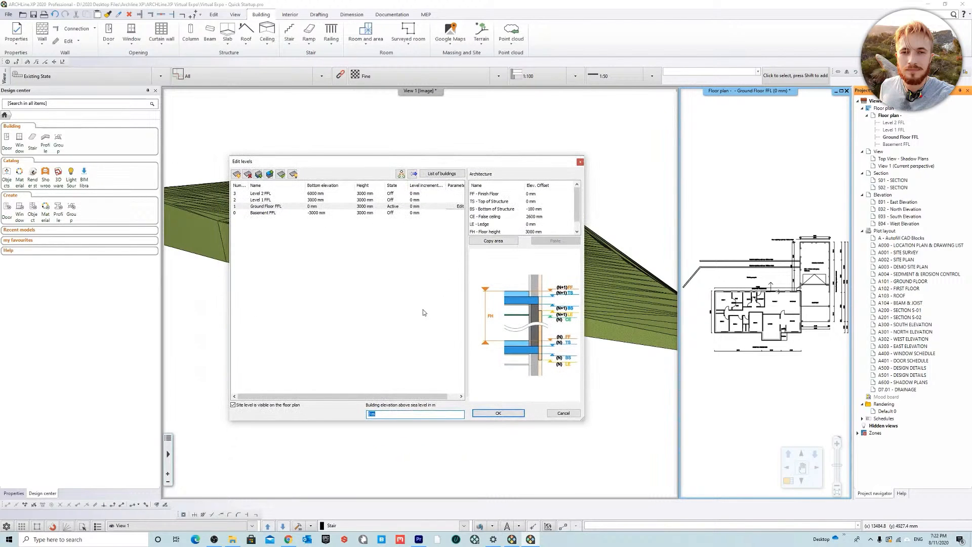
{"action": "left_click_drag", "start_coordinate": [331, 162], "coordinate": [365, 186]}
{"action": "left_click", "coordinate": [362, 230]}
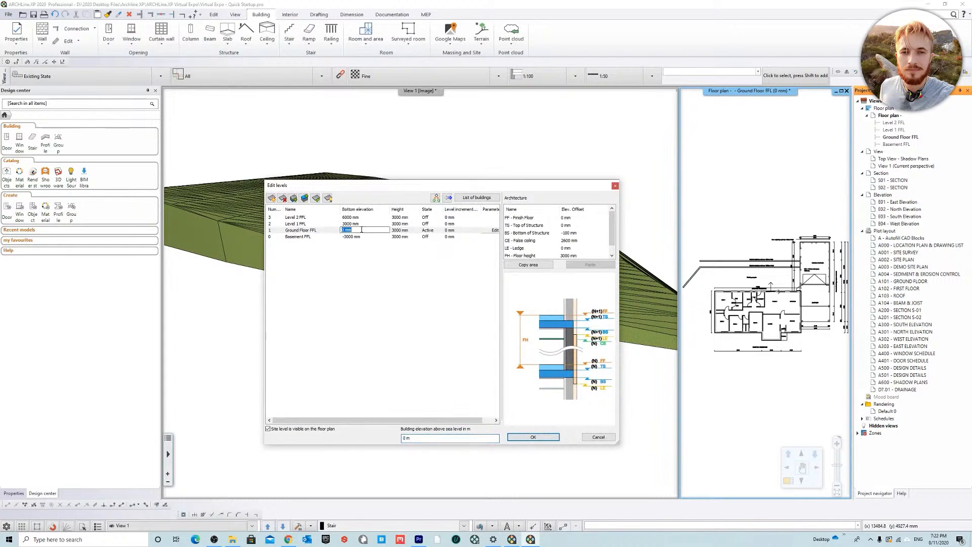
{"action": "left_click", "coordinate": [444, 347]}
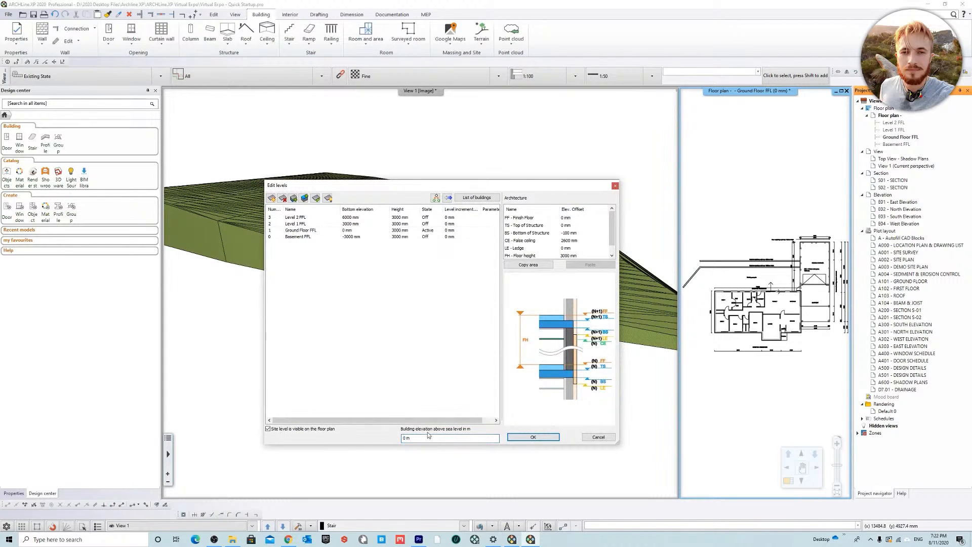
{"action": "left_click_drag", "start_coordinate": [433, 438], "coordinate": [172, 405]}
{"action": "left_click", "coordinate": [616, 186]}
Step: Magnify the floor plan and isolate the SITE SURVEY layer in Layer Walk to read the residence's floor level, leaving the layers unchanged
{"action": "right_click", "coordinate": [746, 92]}
{"action": "left_click", "coordinate": [760, 98]}
{"action": "scroll", "coordinate": [334, 395], "scroll_direction": "up", "scroll_amount": 3}
{"action": "scroll", "coordinate": [383, 346], "scroll_direction": "down", "scroll_amount": 4}
{"action": "middle_click_drag", "start_coordinate": [474, 373], "coordinate": [412, 384]}
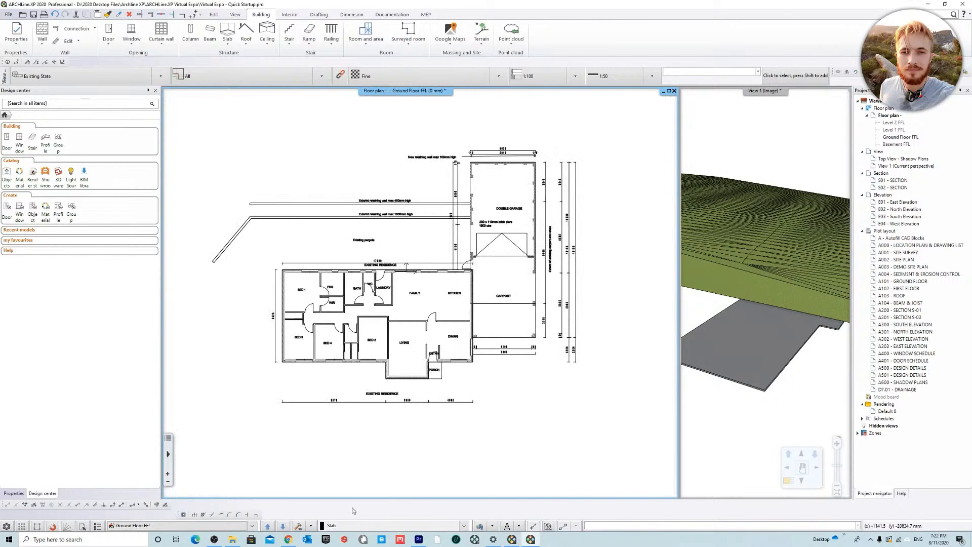
{"action": "left_click", "coordinate": [480, 526]}
{"action": "left_click", "coordinate": [188, 248]}
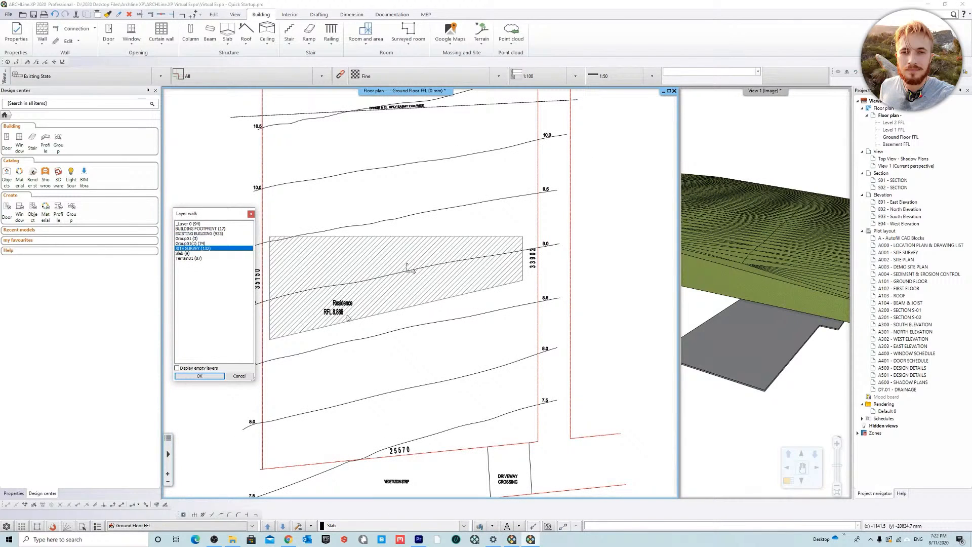
{"action": "left_click", "coordinate": [240, 376]}
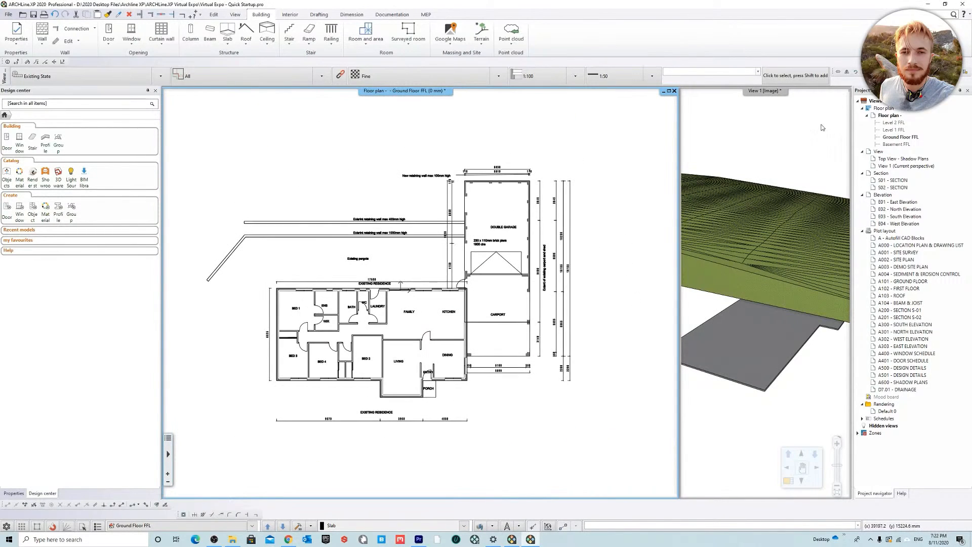
Step: Set the building elevation above sea level to the residence's surveyed floor level, 8.886 m, in the floor plan's level settings
{"action": "left_click", "coordinate": [769, 93]}
{"action": "right_click", "coordinate": [890, 110]}
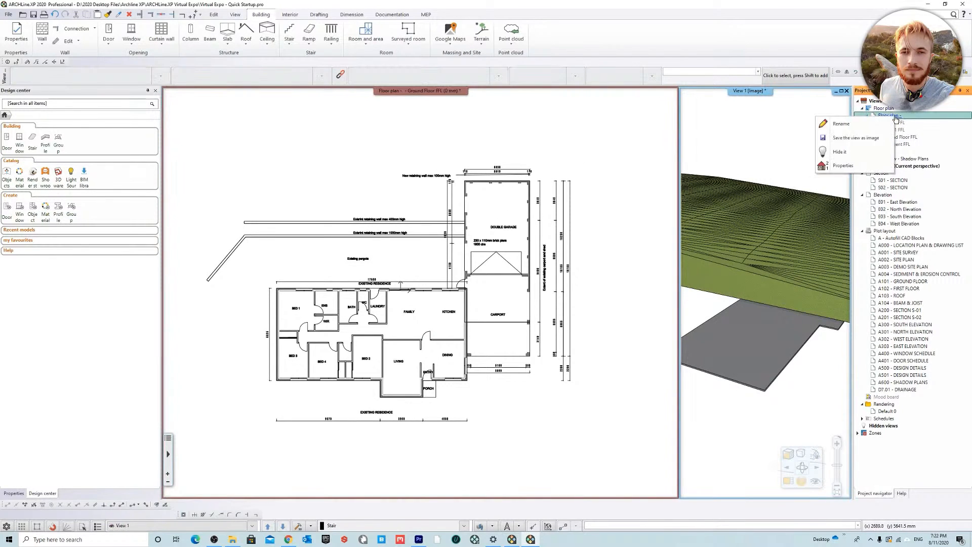
{"action": "left_click", "coordinate": [851, 161]}
{"action": "triple_click", "coordinate": [476, 436]}
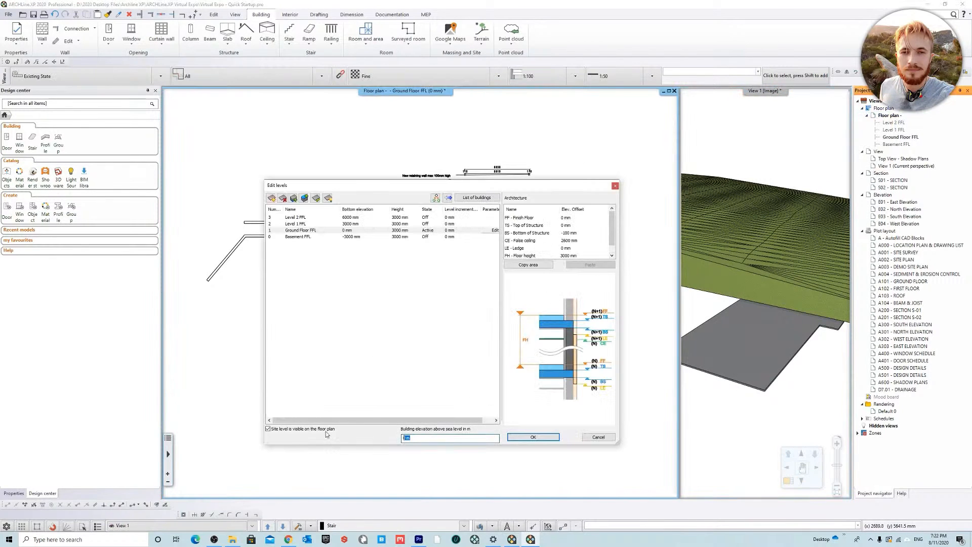
{"action": "type", "text": "8.886"}
{"action": "left_click", "coordinate": [534, 437]}
Step: Keep all layers on in the 3D view, and turn on every floor plan layer from _Layer 0 to Terrain01 with Layer Walk
{"action": "left_click", "coordinate": [778, 118]}
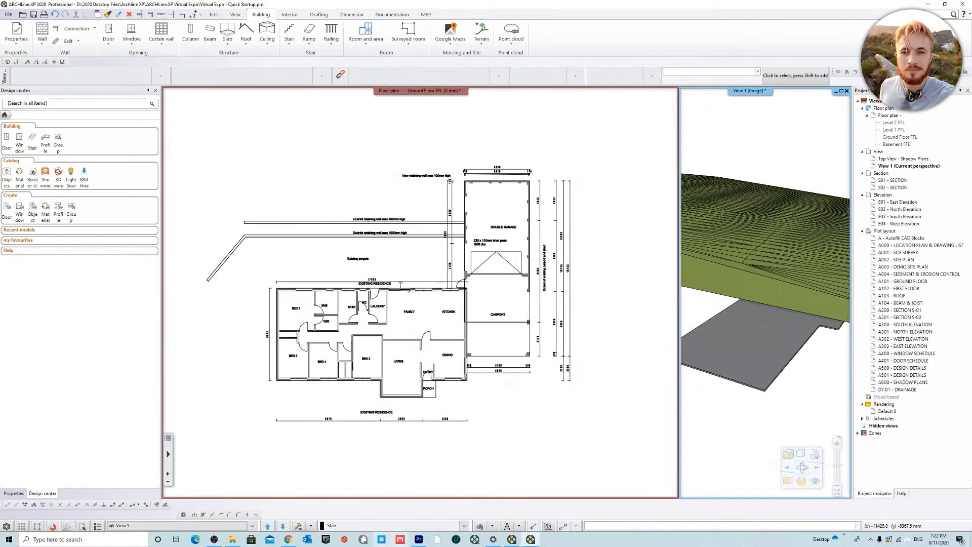
{"action": "left_click", "coordinate": [481, 526]}
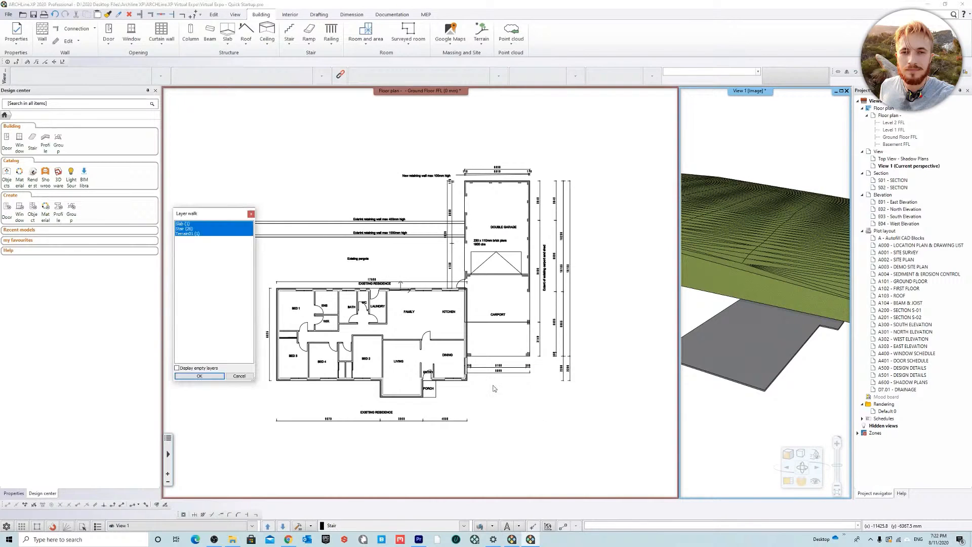
{"action": "left_click", "coordinate": [206, 377]}
{"action": "left_click", "coordinate": [398, 141]}
{"action": "left_click", "coordinate": [481, 525]}
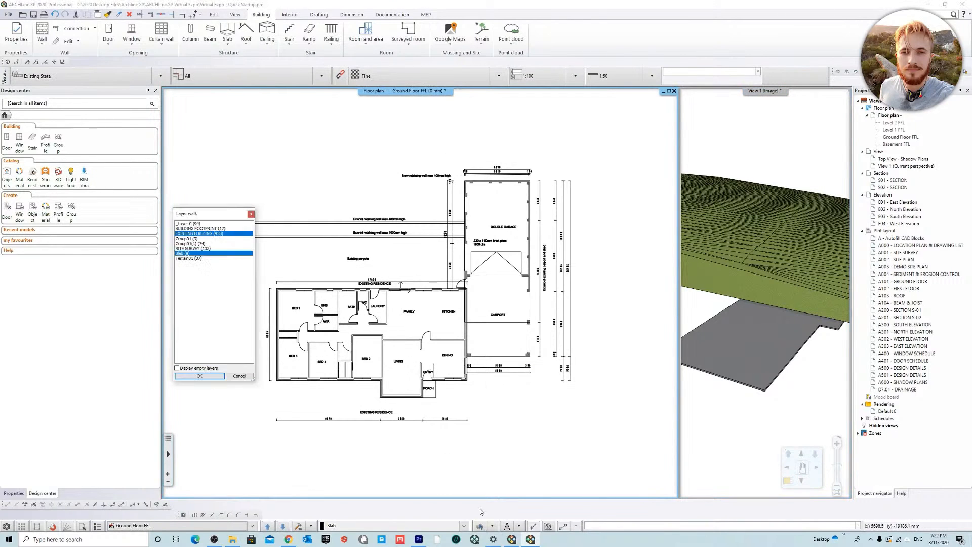
{"action": "left_click", "coordinate": [215, 224]}
{"action": "left_click", "coordinate": [217, 259], "text": "shift"}
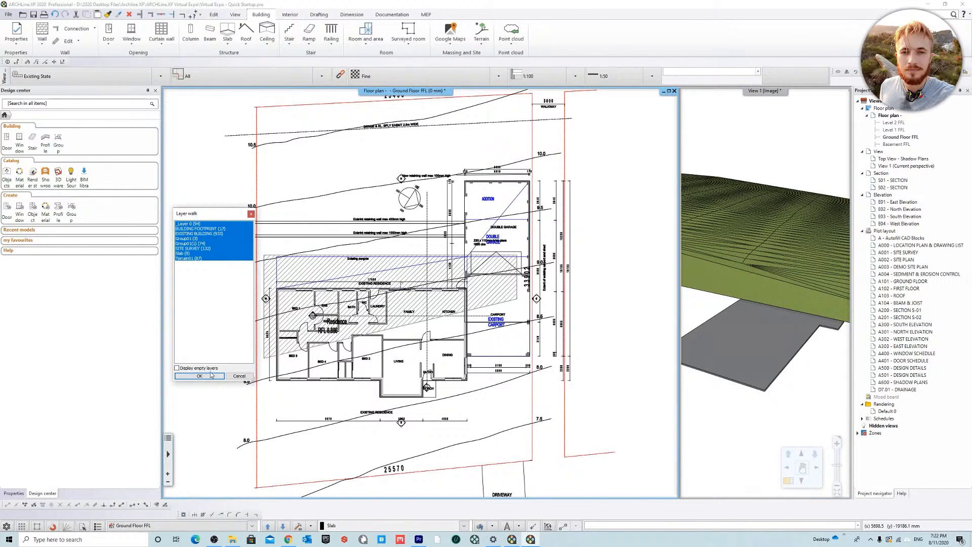
{"action": "left_click", "coordinate": [212, 376]}
Step: Examine in the magnified 3D view how the slab sits in the sloping terrain
{"action": "left_click", "coordinate": [765, 91]}
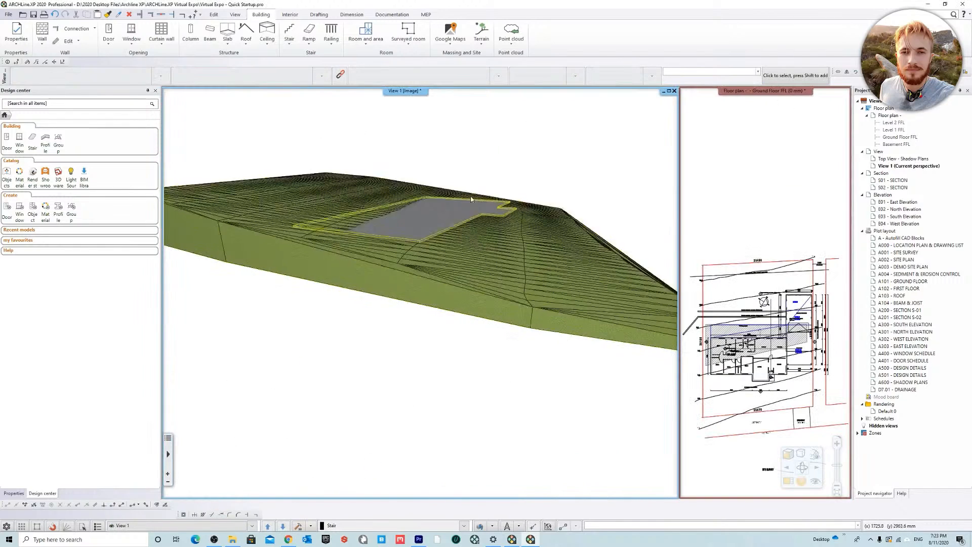
{"action": "middle_click_drag", "start_coordinate": [503, 144], "coordinate": [683, 416]}
{"action": "scroll", "coordinate": [399, 317], "scroll_direction": "up", "scroll_amount": 10}
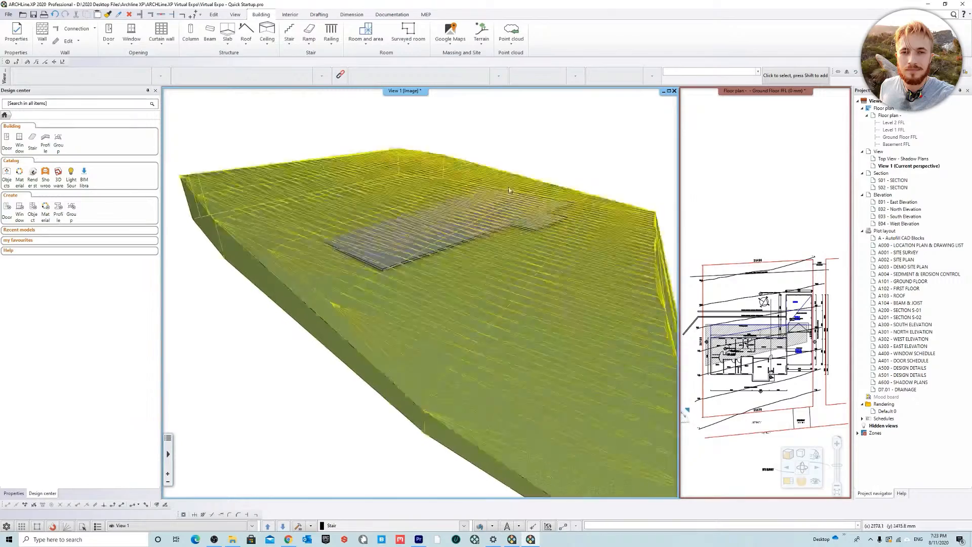
{"action": "middle_click_drag", "start_coordinate": [364, 308], "coordinate": [484, 305]}
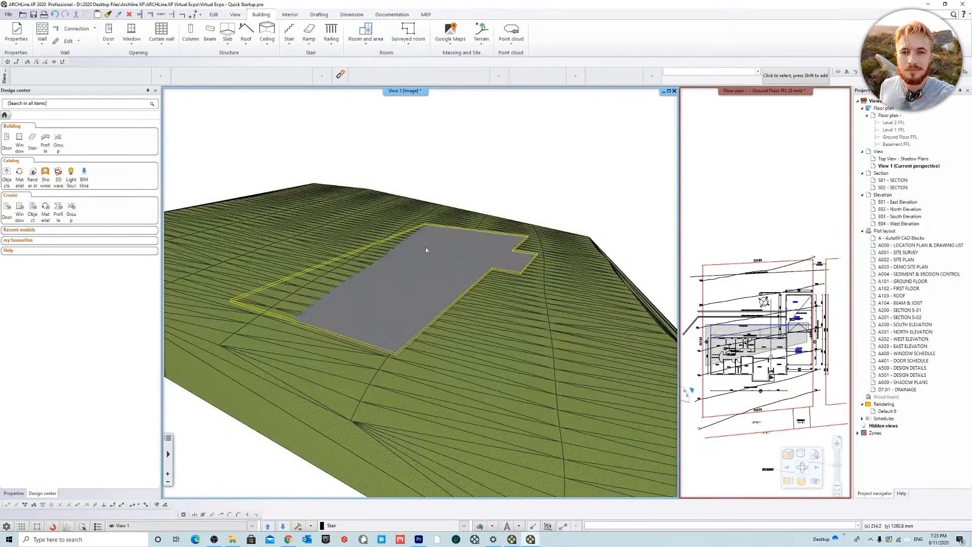
Step: Make the Ground Floor FFL floor plan the magnified view, framed on the existing residence and carport
{"action": "left_click", "coordinate": [783, 94]}
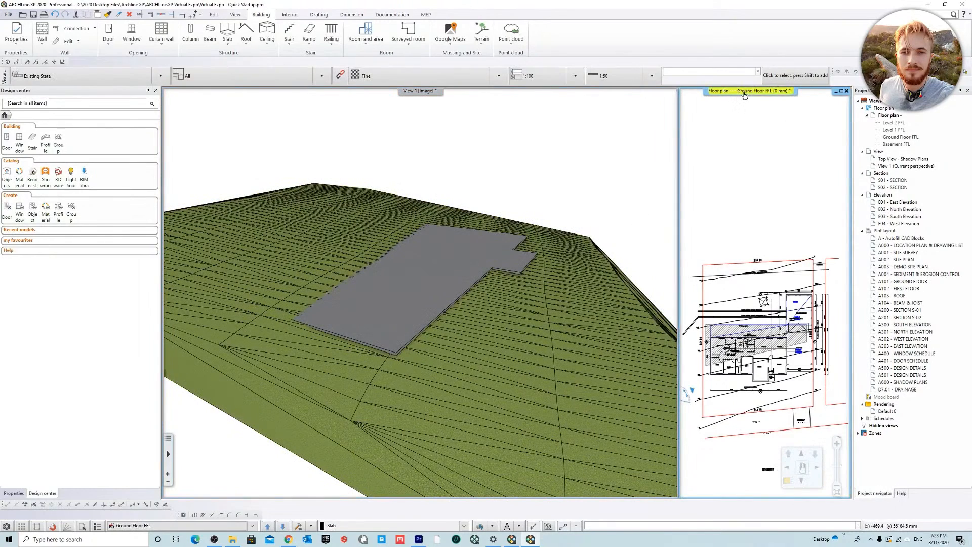
{"action": "right_click", "coordinate": [745, 92]}
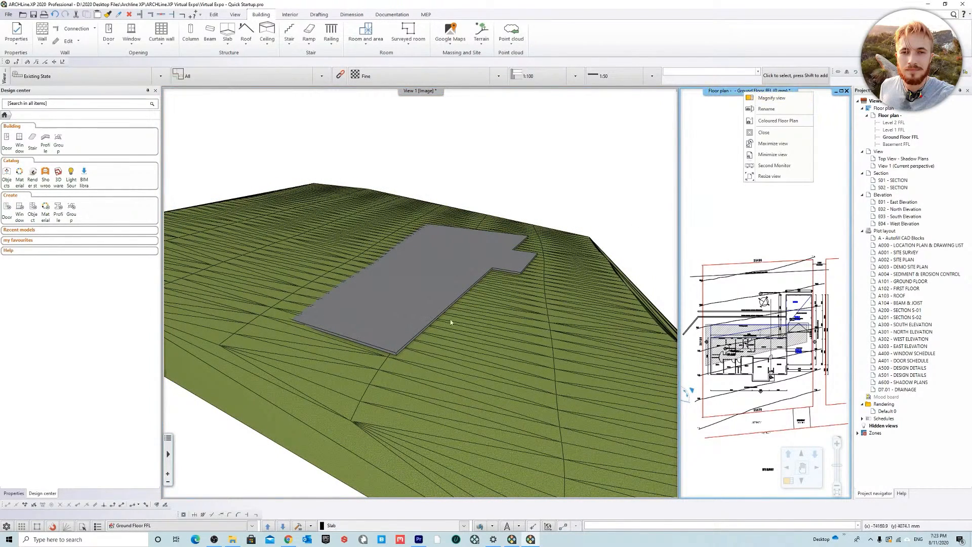
{"action": "left_click", "coordinate": [772, 98]}
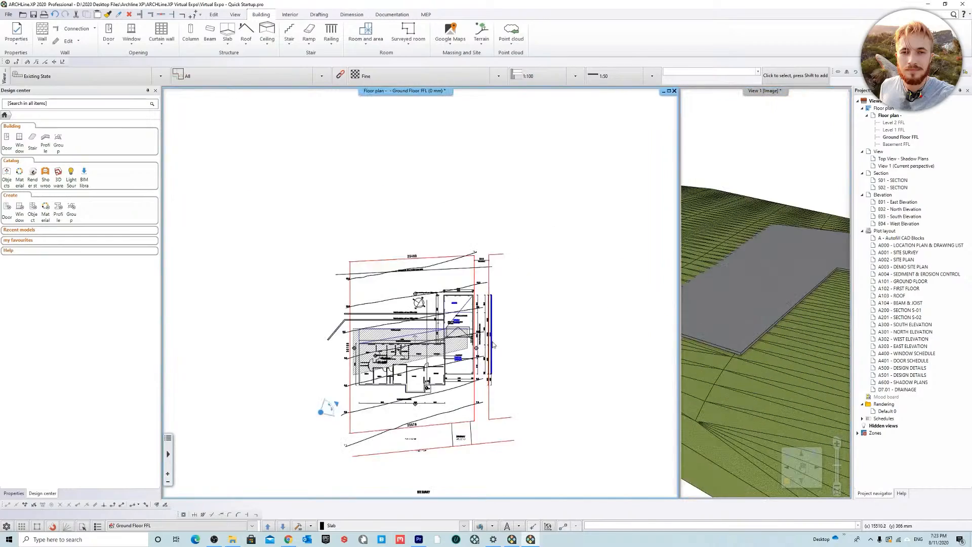
{"action": "scroll", "coordinate": [441, 319], "scroll_direction": "up", "scroll_amount": 3}
{"action": "scroll", "coordinate": [440, 319], "scroll_direction": "down", "scroll_amount": 2}
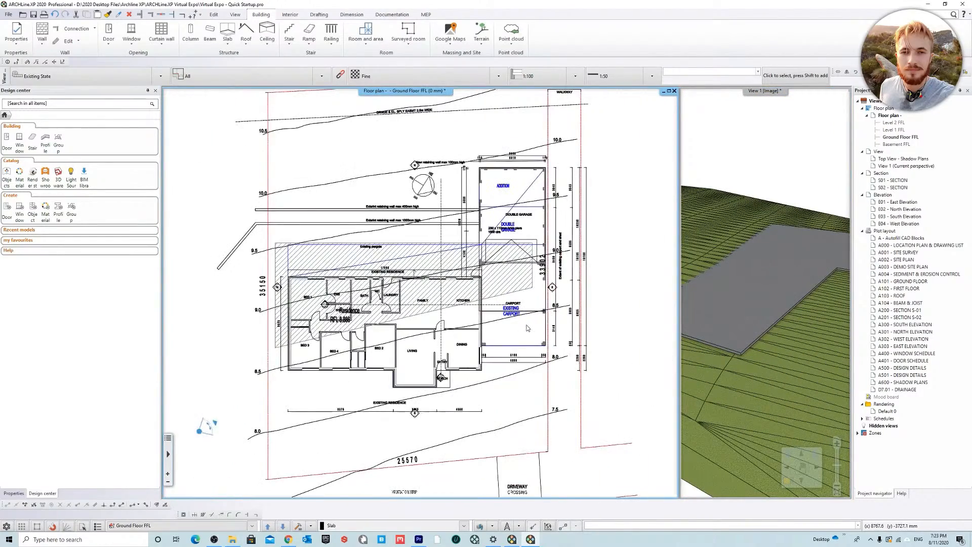
Step: Use Layer Walk to leave only the EXISTING BUILDING, SITE SURVEY and Terrain01 layers displayed in the floor plan
{"action": "scroll", "coordinate": [411, 286], "scroll_direction": "up", "scroll_amount": 2}
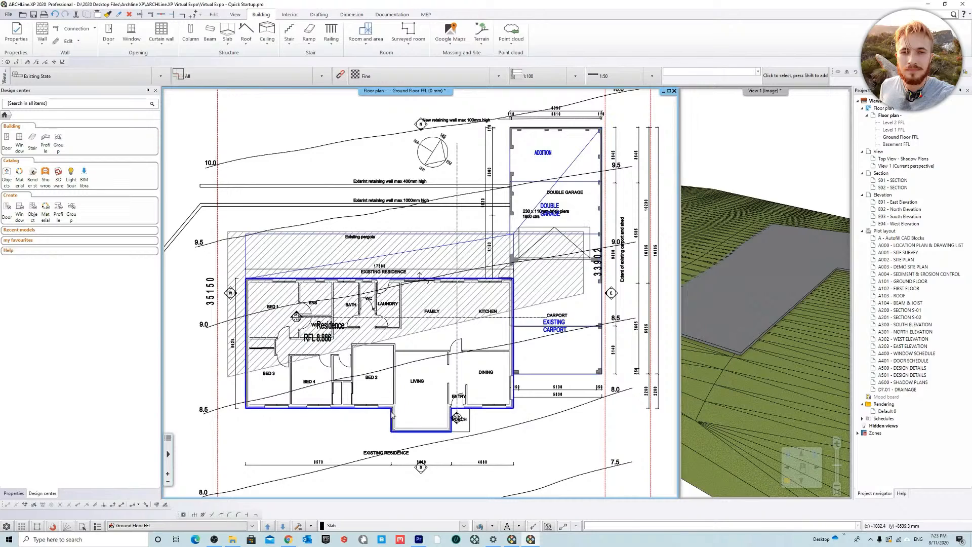
{"action": "scroll", "coordinate": [423, 291], "scroll_direction": "down", "scroll_amount": 2}
{"action": "middle_click_drag", "start_coordinate": [428, 285], "coordinate": [375, 260]}
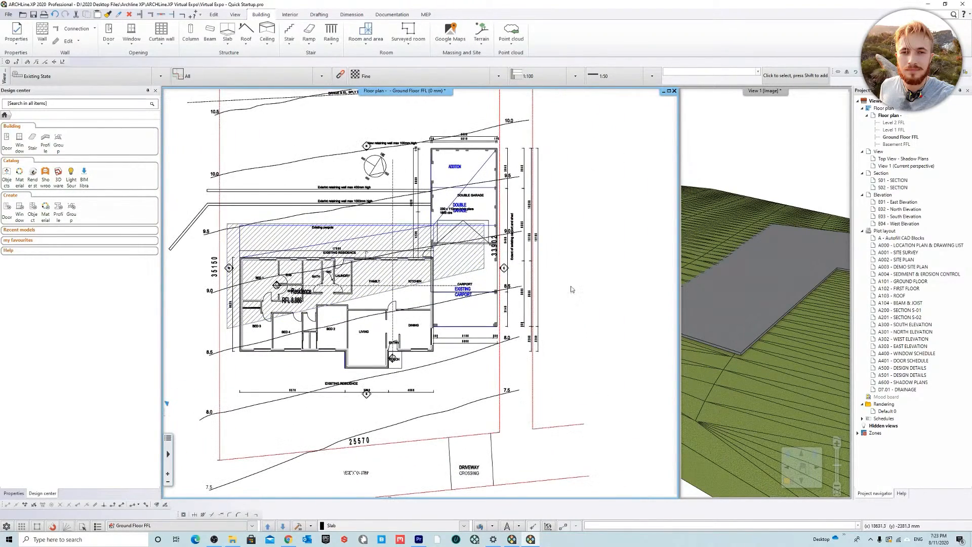
{"action": "left_click", "coordinate": [481, 526]}
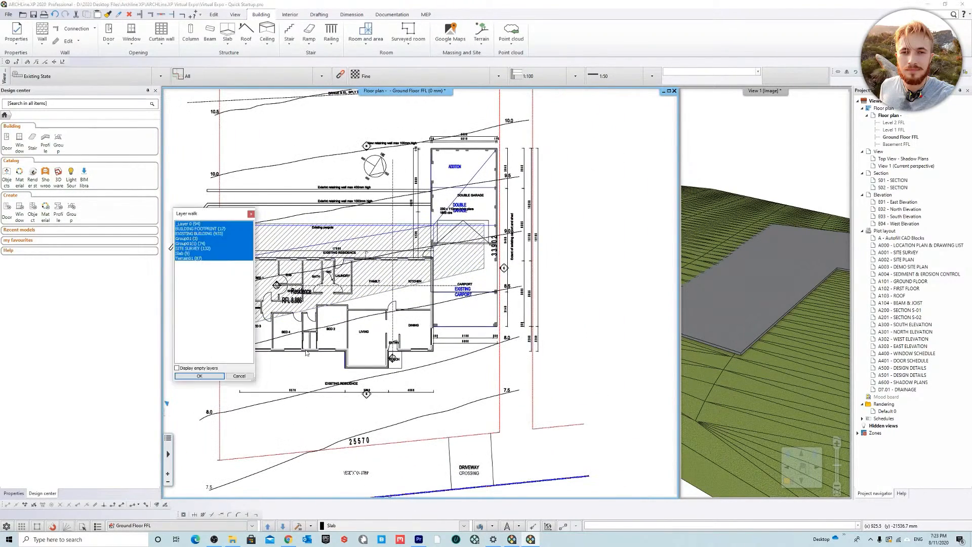
{"action": "left_click", "coordinate": [213, 229]}
{"action": "left_click", "coordinate": [210, 234]}
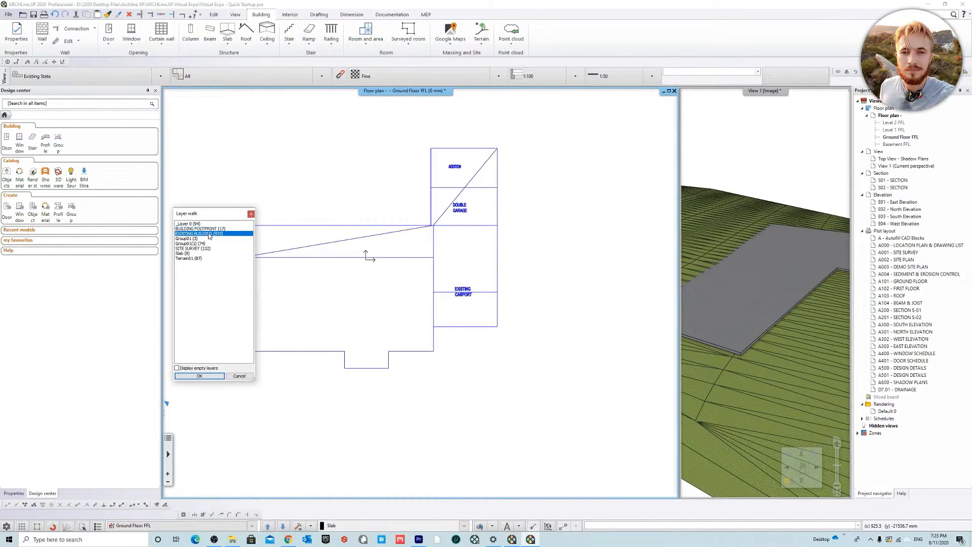
{"action": "left_click", "coordinate": [192, 259], "text": "ctrl"}
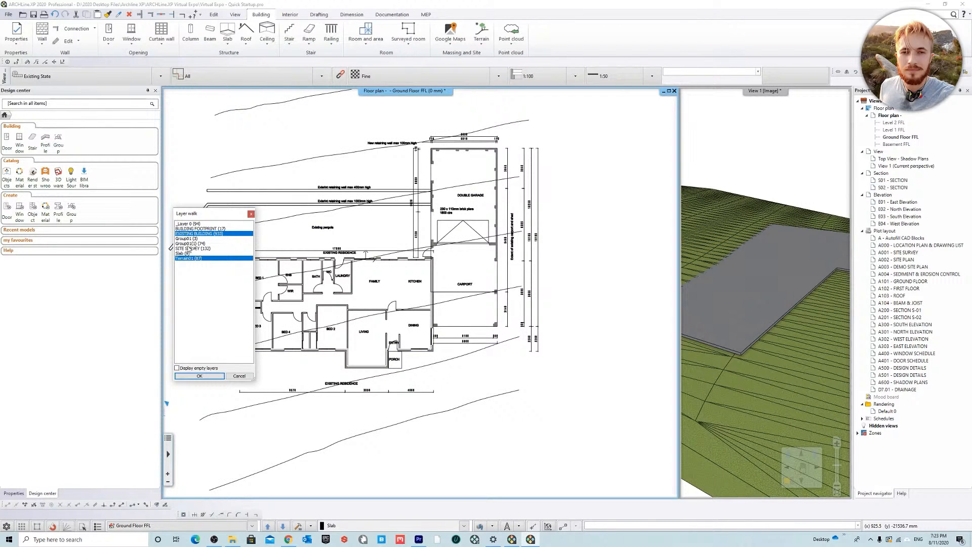
{"action": "left_click", "coordinate": [201, 249], "text": "ctrl"}
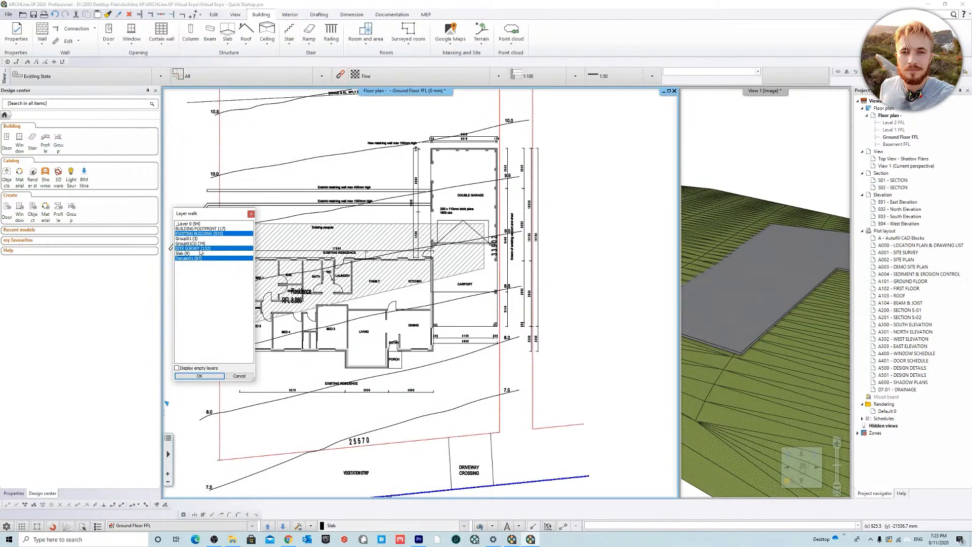
{"action": "left_click", "coordinate": [199, 376]}
Step: Add a plateau to the terrain with a rectangular contour about 24.8 by 14 m enclosing the existing residence and carport
{"action": "scroll", "coordinate": [432, 344], "scroll_direction": "down", "scroll_amount": 2}
{"action": "scroll", "coordinate": [400, 282], "scroll_direction": "up", "scroll_amount": 3}
{"action": "scroll", "coordinate": [455, 288], "scroll_direction": "down", "scroll_amount": 3}
{"action": "middle_click_drag", "start_coordinate": [410, 289], "coordinate": [349, 282]}
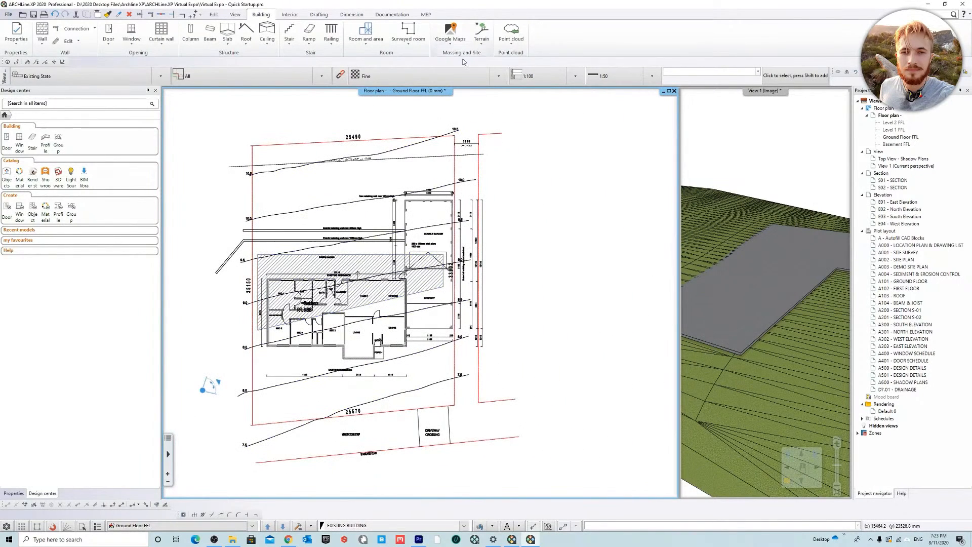
{"action": "left_click", "coordinate": [485, 39]}
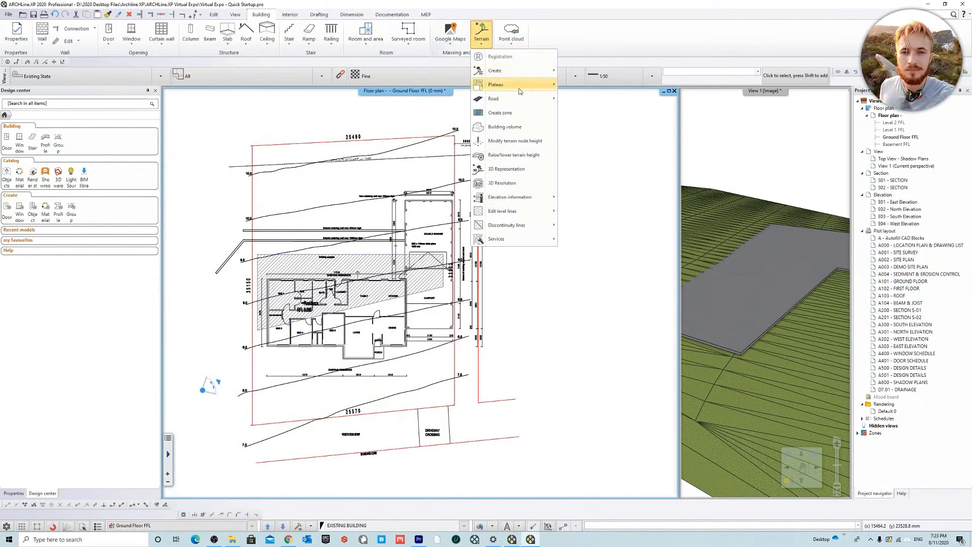
{"action": "mouse_move", "coordinate": [520, 91]}
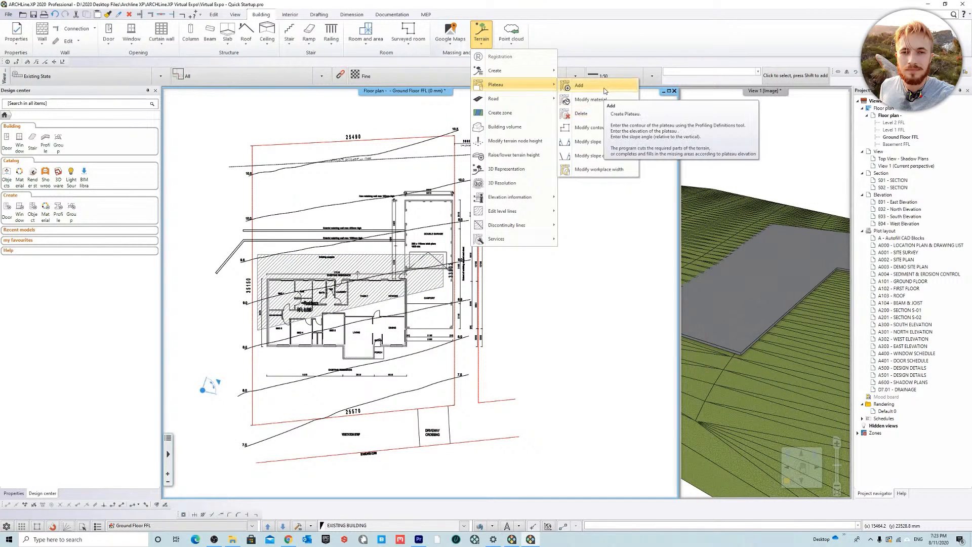
{"action": "left_click", "coordinate": [605, 91]}
{"action": "middle_click_drag", "start_coordinate": [302, 209], "coordinate": [323, 193]}
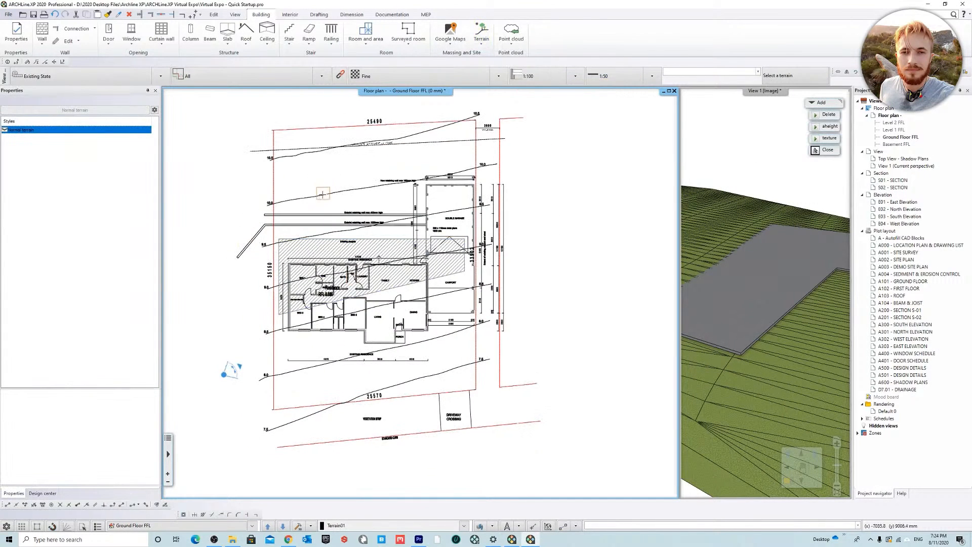
{"action": "left_click", "coordinate": [815, 151]}
{"action": "scroll", "coordinate": [306, 278], "scroll_direction": "up", "scroll_amount": 2}
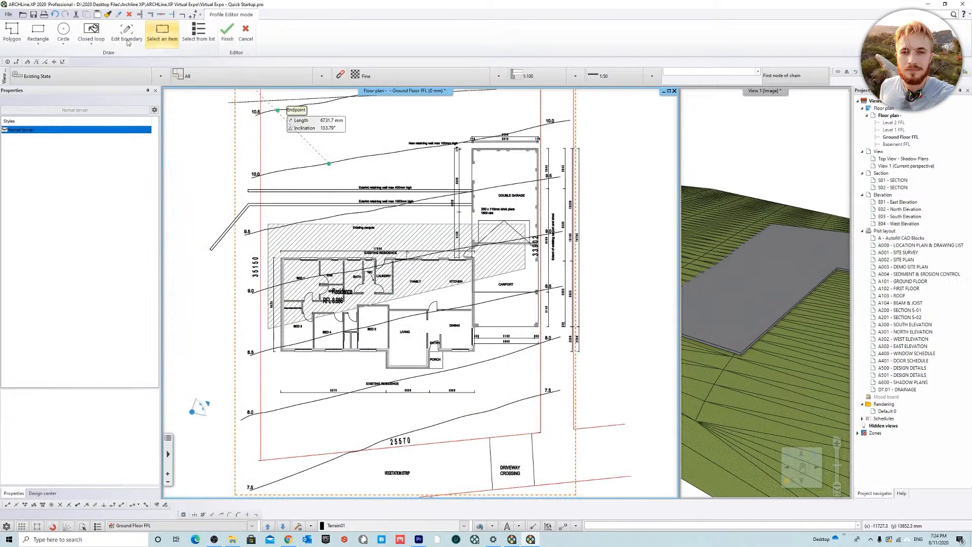
{"action": "left_click", "coordinate": [36, 31]}
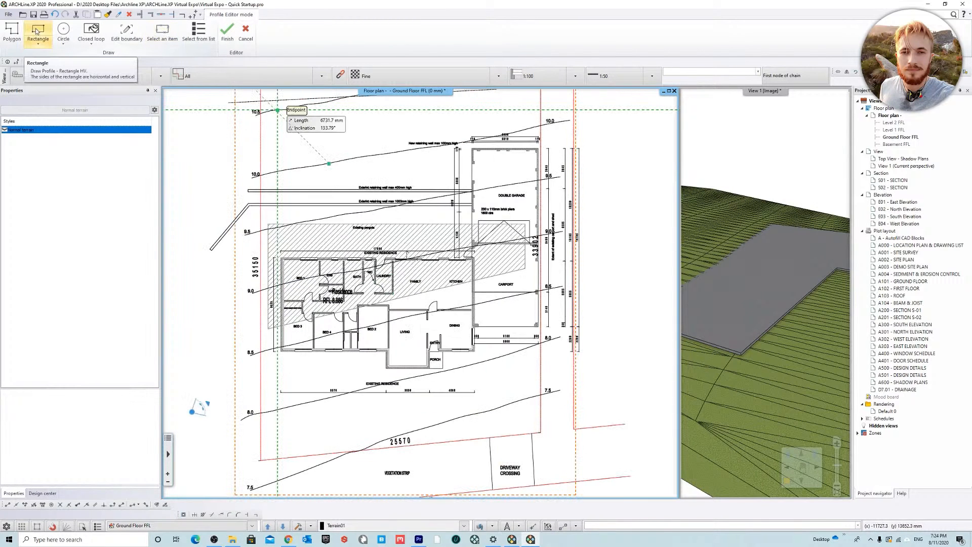
{"action": "scroll", "coordinate": [375, 303], "scroll_direction": "up", "scroll_amount": 2}
{"action": "left_click", "coordinate": [201, 173]}
{"action": "scroll", "coordinate": [507, 407], "scroll_direction": "down", "scroll_amount": 2}
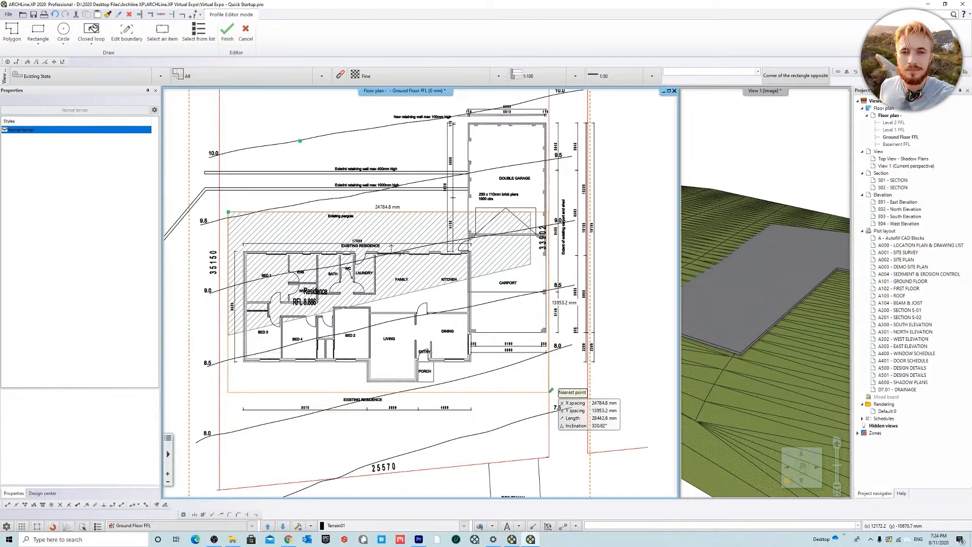
{"action": "left_click", "coordinate": [551, 389]}
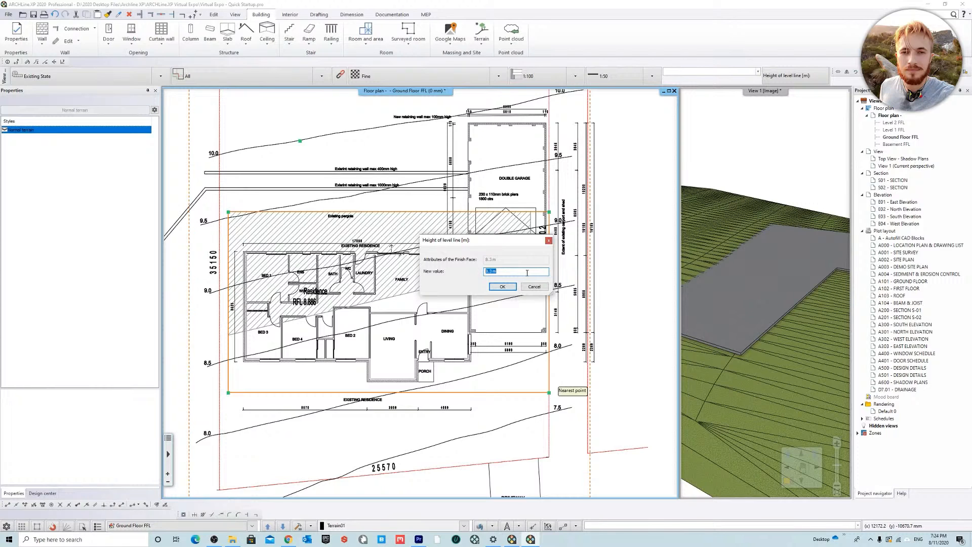
Step: Set the plateau's level height to 8.786 m and its slope inclination relative to vertical to 60 degrees
{"action": "left_click_drag", "start_coordinate": [482, 242], "coordinate": [406, 312]}
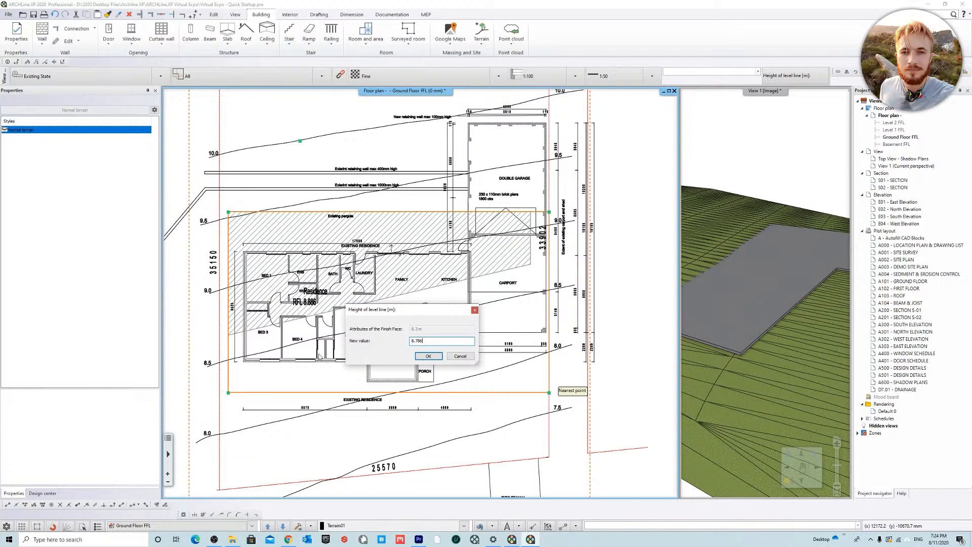
{"action": "left_click", "coordinate": [429, 357]}
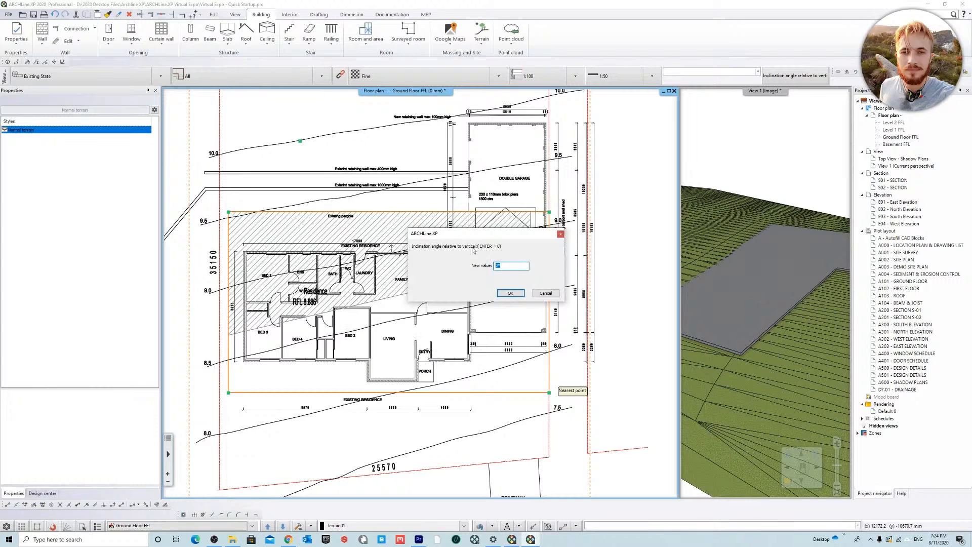
{"action": "double_click", "coordinate": [521, 268]}
{"action": "double_click", "coordinate": [508, 265]}
{"action": "type", "text": "60"}
{"action": "left_click", "coordinate": [510, 294]}
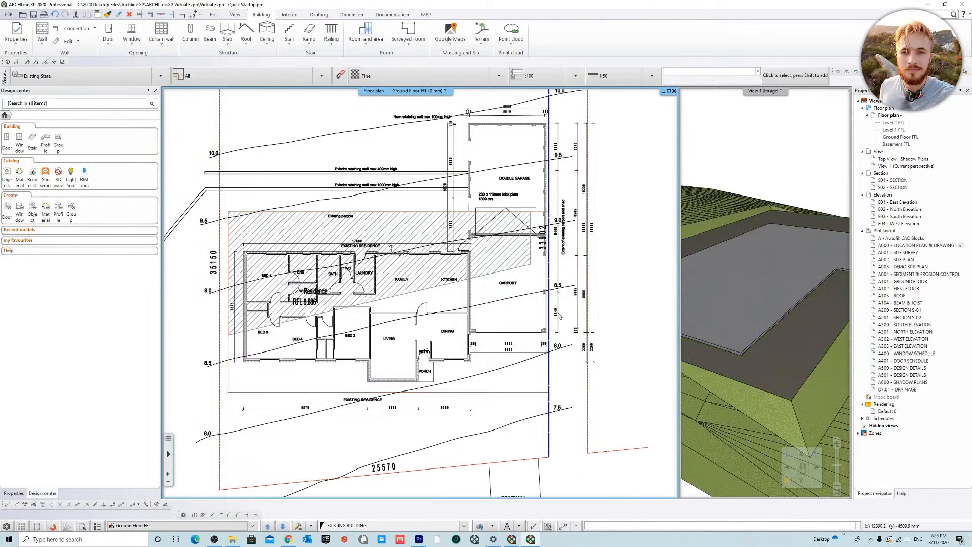
Step: Make the 3D view the magnified view and examine the plateau and its slopes around the slab
{"action": "middle_click_drag", "start_coordinate": [760, 320], "coordinate": [966, 322]}
{"action": "middle_click_drag", "start_coordinate": [665, 299], "coordinate": [875, 306]}
{"action": "mouse_move", "coordinate": [702, 324]}
{"action": "middle_mouse_down"}
{"action": "mouse_move", "coordinate": [734, 391]}
{"action": "mouse_move", "coordinate": [688, 346]}
{"action": "middle_mouse_up"}
{"action": "left_click", "coordinate": [751, 91]}
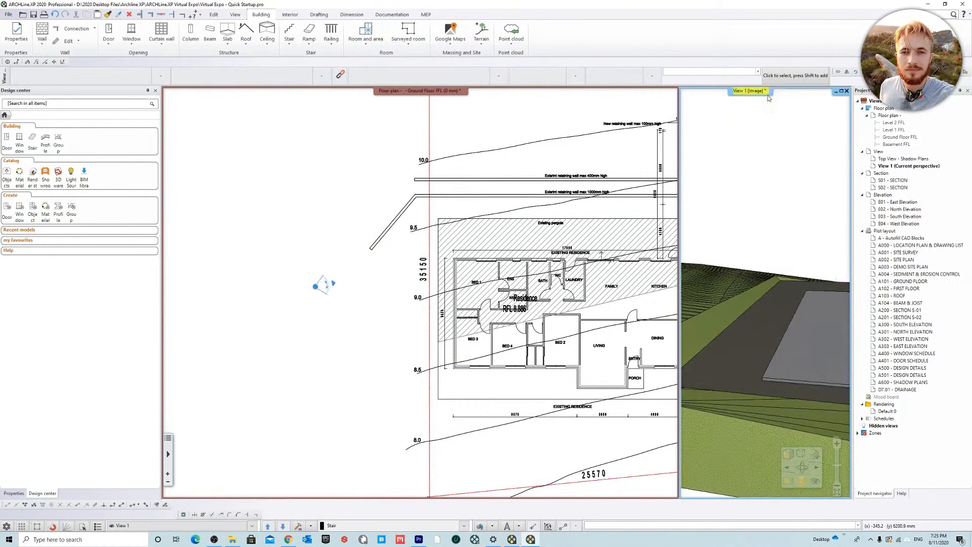
{"action": "left_click", "coordinate": [765, 96]}
{"action": "mouse_move", "coordinate": [486, 333]}
{"action": "middle_mouse_down"}
{"action": "mouse_move", "coordinate": [391, 332]}
{"action": "mouse_move", "coordinate": [336, 366]}
{"action": "middle_mouse_up"}
{"action": "middle_click_drag", "start_coordinate": [419, 326], "coordinate": [355, 319]}
{"action": "left_click", "coordinate": [744, 105]}
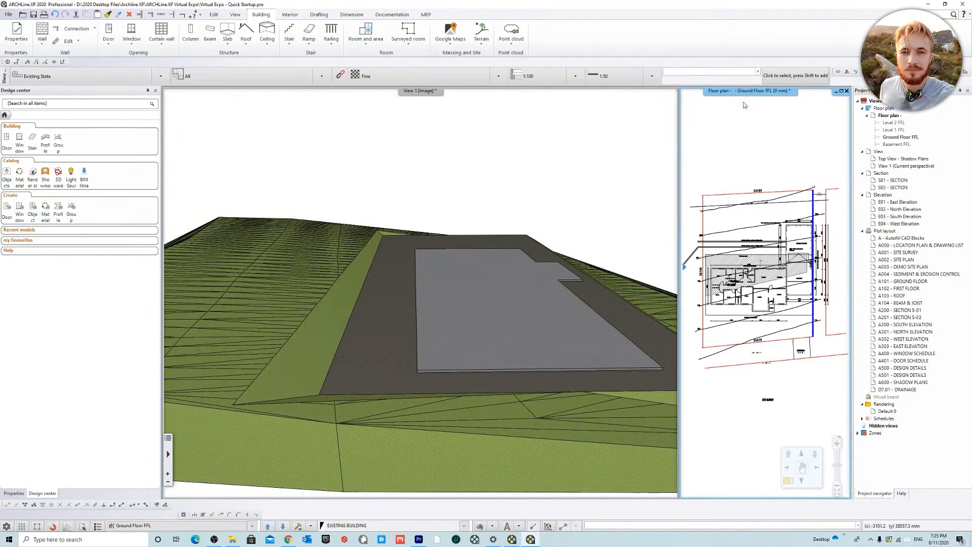
Step: Try a different inclination angle for the slope on all sides of the plateau
{"action": "right_click", "coordinate": [418, 238]}
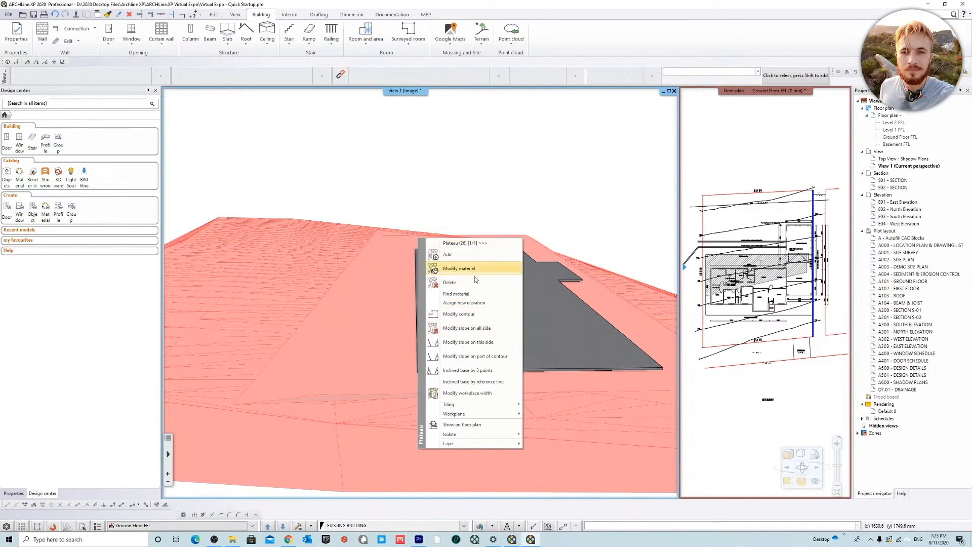
{"action": "left_click", "coordinate": [502, 333]}
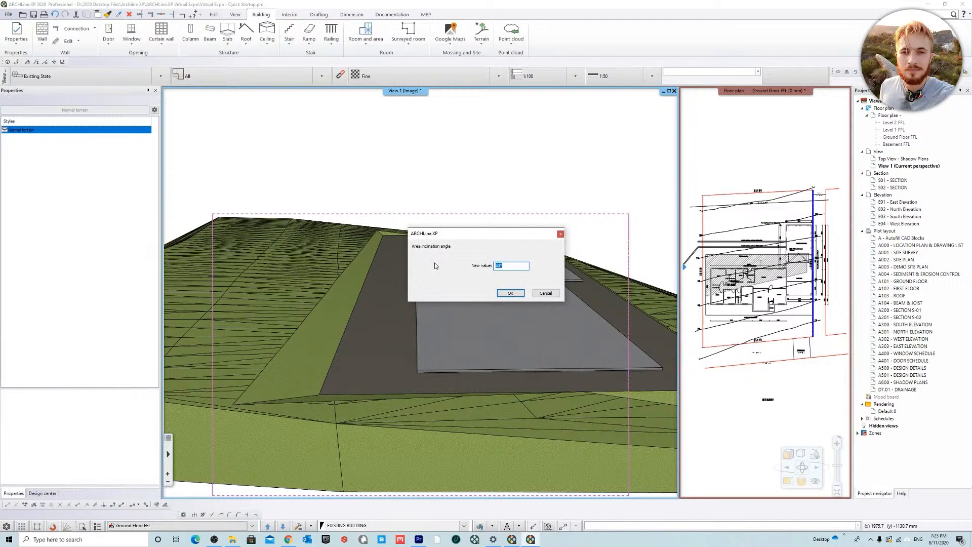
{"action": "left_click", "coordinate": [510, 293]}
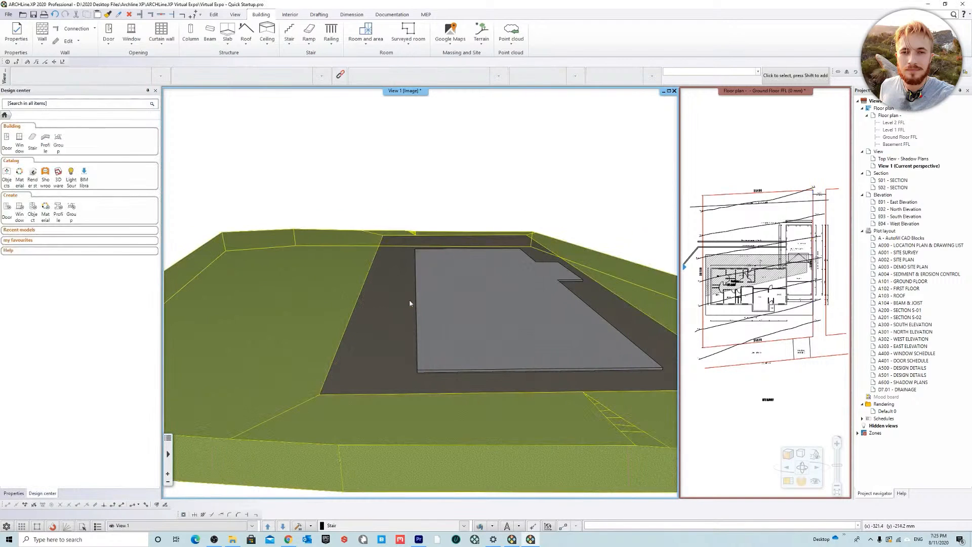
Step: Set the slope inclination on all sides of the plateau back to 60 degrees
{"action": "scroll", "coordinate": [347, 332], "scroll_direction": "up", "scroll_amount": 5}
{"action": "mouse_move", "coordinate": [345, 328]}
{"action": "middle_mouse_down"}
{"action": "mouse_move", "coordinate": [403, 306]}
{"action": "mouse_move", "coordinate": [489, 322]}
{"action": "mouse_move", "coordinate": [422, 341]}
{"action": "mouse_move", "coordinate": [386, 330]}
{"action": "mouse_move", "coordinate": [382, 306]}
{"action": "mouse_move", "coordinate": [405, 335]}
{"action": "mouse_move", "coordinate": [380, 323]}
{"action": "middle_mouse_up"}
{"action": "right_click", "coordinate": [381, 322]}
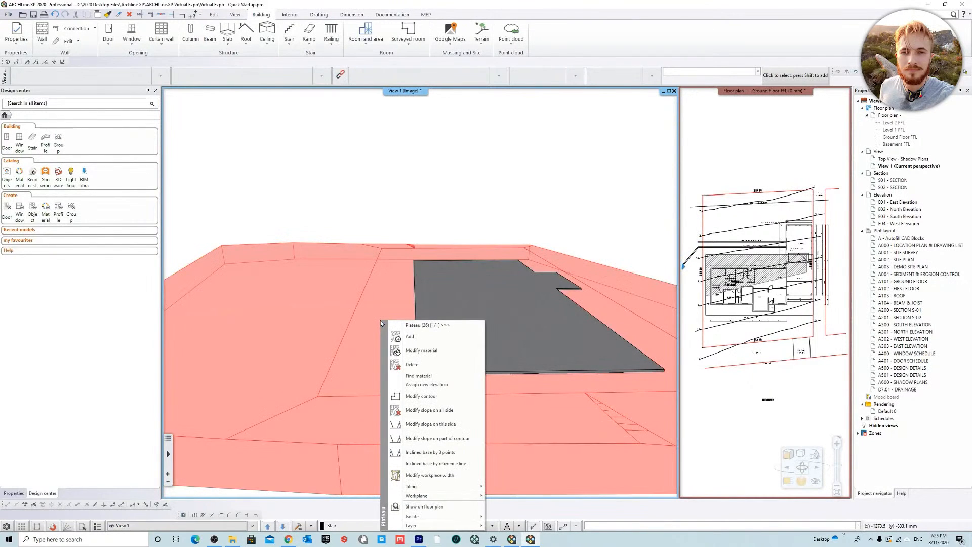
{"action": "left_click", "coordinate": [455, 412]}
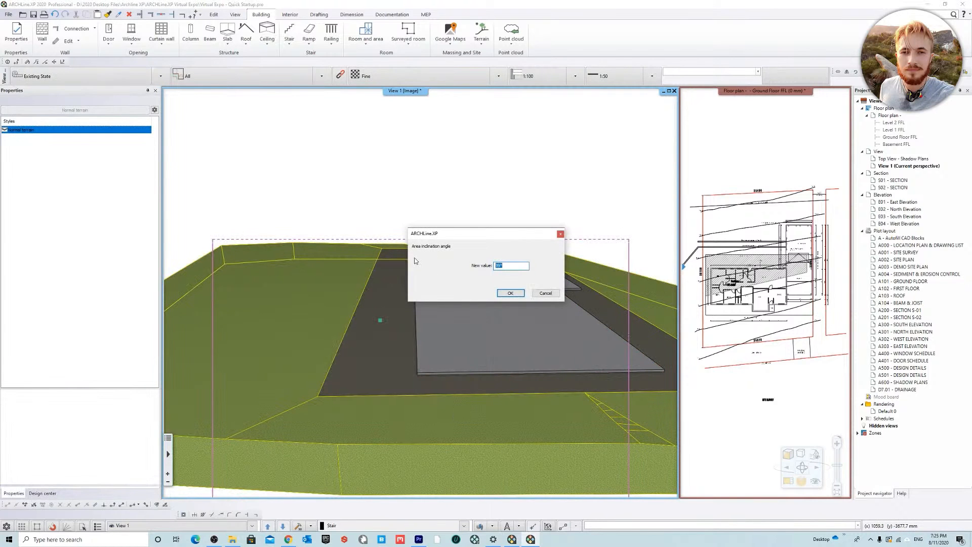
{"action": "type", "text": "60"}
{"action": "left_click", "coordinate": [521, 296]}
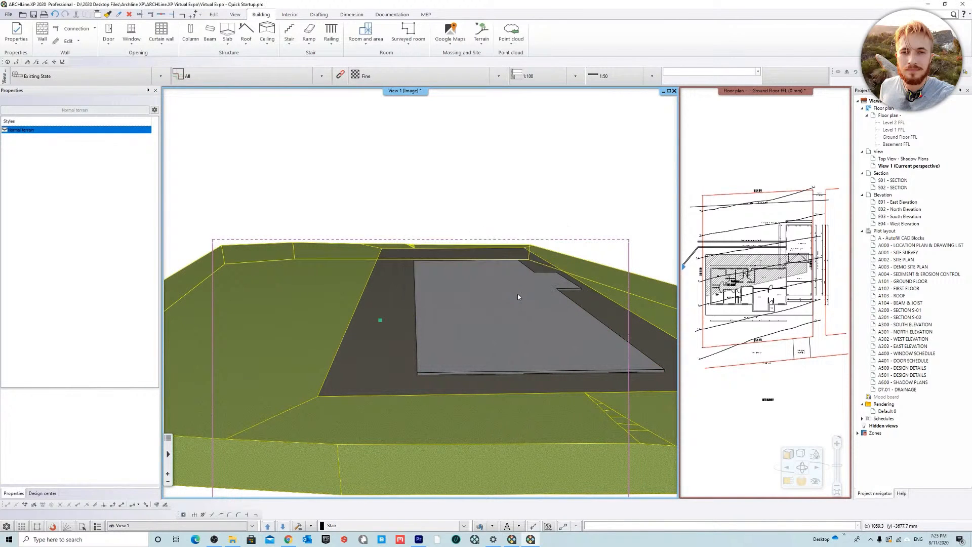
{"action": "scroll", "coordinate": [506, 282], "scroll_direction": "up", "scroll_amount": 3}
{"action": "middle_click_drag", "start_coordinate": [441, 286], "coordinate": [537, 308]}
{"action": "right_click", "coordinate": [306, 292]}
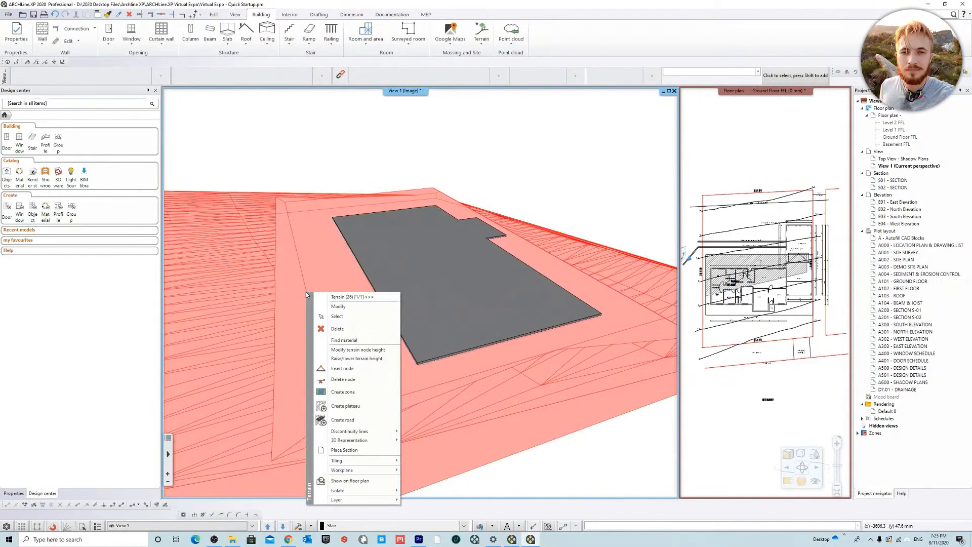
{"action": "left_click", "coordinate": [375, 296]}
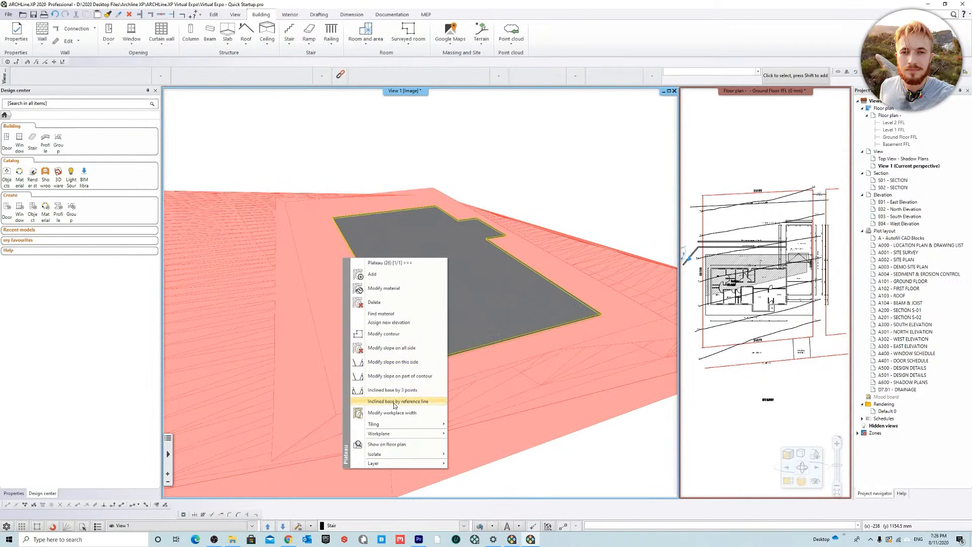
{"action": "left_click", "coordinate": [387, 322]}
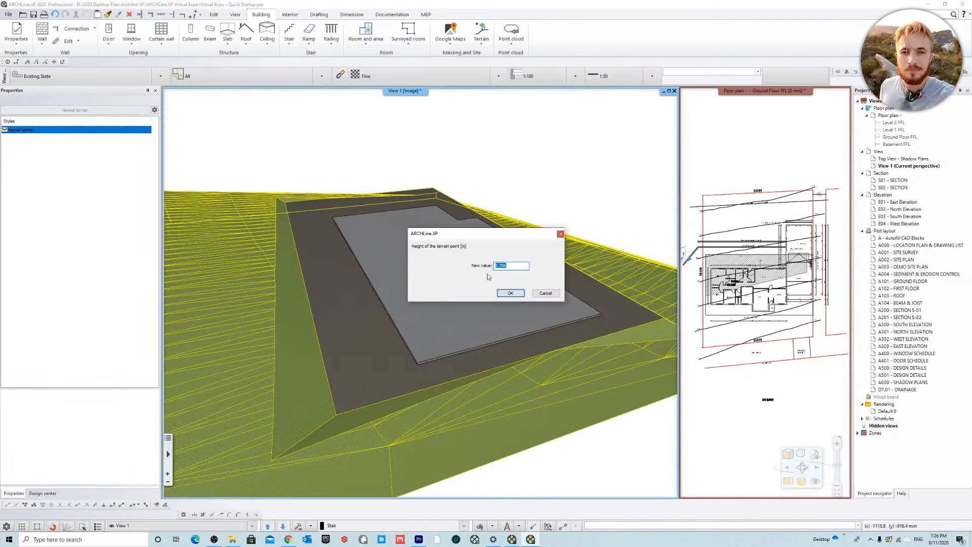
{"action": "left_click", "coordinate": [546, 295]}
{"action": "middle_click_drag", "start_coordinate": [567, 335], "coordinate": [454, 361]}
{"action": "key", "text": "Escape"}
{"action": "middle_click_drag", "start_coordinate": [500, 321], "coordinate": [385, 341]}
Step: Make the Ground Floor FFL floor plan the magnified view again, framed on the existing residence and carport
{"action": "left_click", "coordinate": [769, 134]}
{"action": "right_click", "coordinate": [735, 89]}
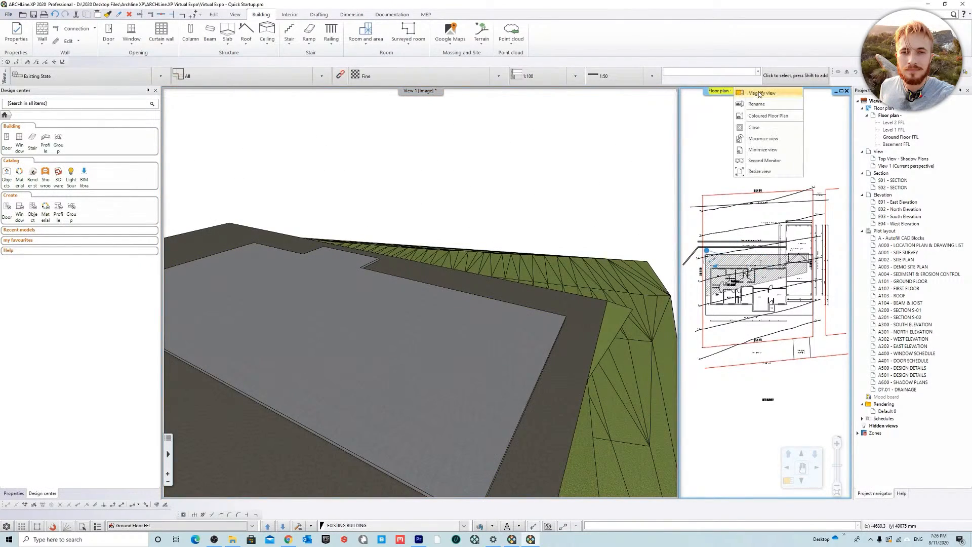
{"action": "left_click", "coordinate": [744, 93]}
{"action": "scroll", "coordinate": [394, 248], "scroll_direction": "up", "scroll_amount": 2}
{"action": "scroll", "coordinate": [397, 275], "scroll_direction": "up", "scroll_amount": 1}
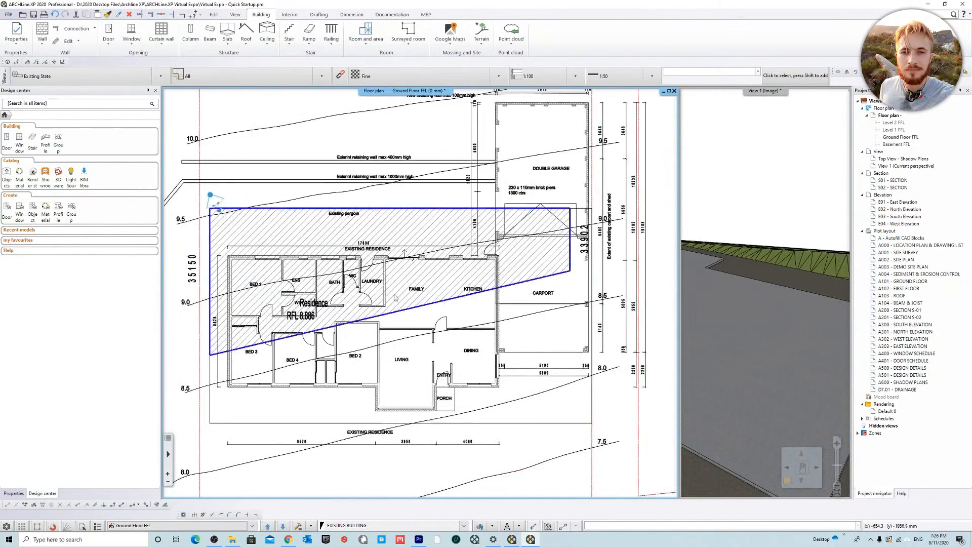
{"action": "scroll", "coordinate": [427, 350], "scroll_direction": "up", "scroll_amount": 1}
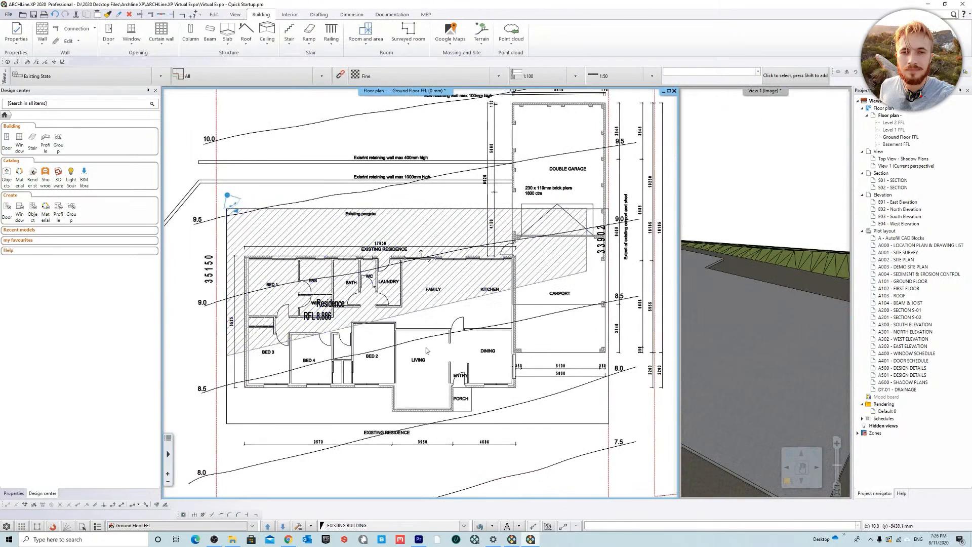
Step: Isolate the EXISTING BUILDING layer in the floor plan with Layer Walk, keeping the whole residence and garage in view
{"action": "left_click", "coordinate": [477, 526]}
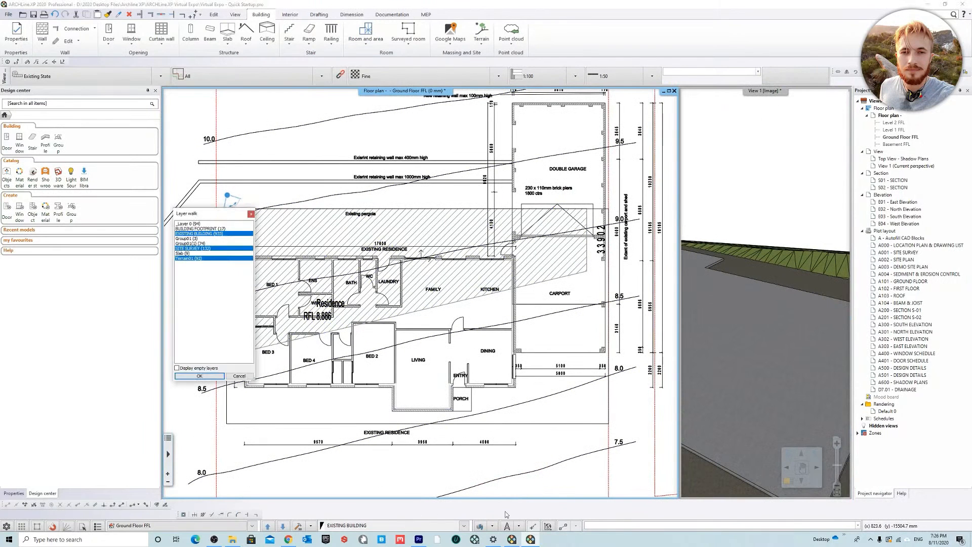
{"action": "left_click", "coordinate": [200, 234]}
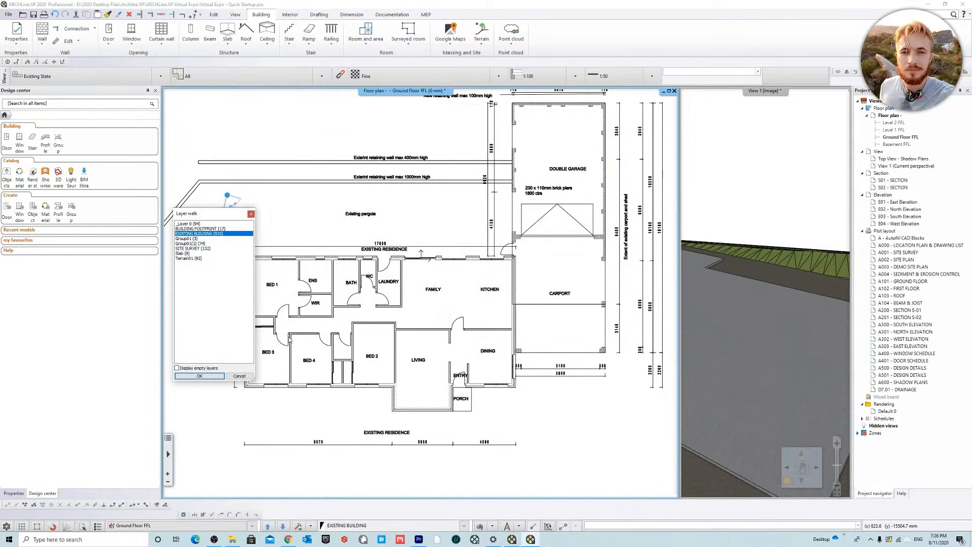
{"action": "left_click", "coordinate": [199, 376]}
{"action": "scroll", "coordinate": [355, 263], "scroll_direction": "down", "scroll_amount": 2}
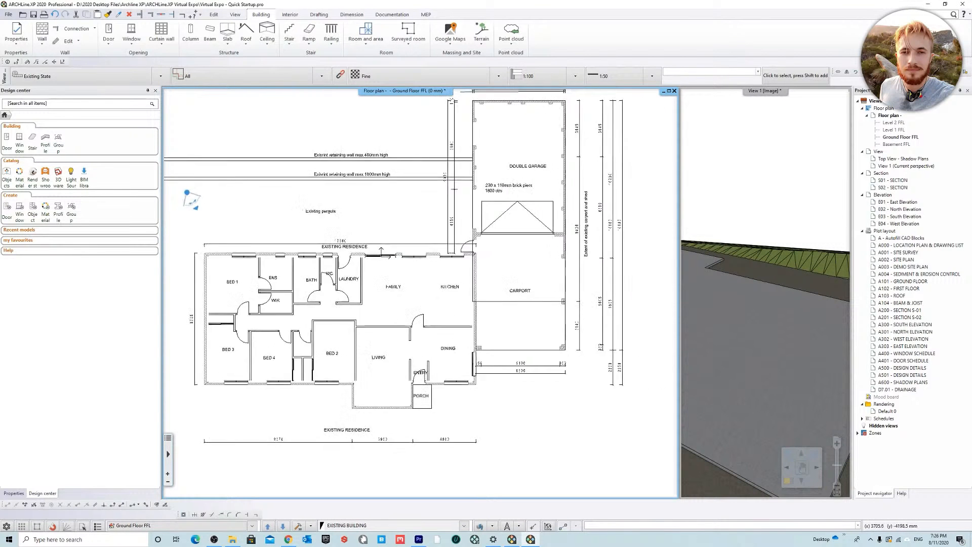
{"action": "scroll", "coordinate": [404, 277], "scroll_direction": "down", "scroll_amount": 1}
{"action": "scroll", "coordinate": [383, 334], "scroll_direction": "up", "scroll_amount": 1}
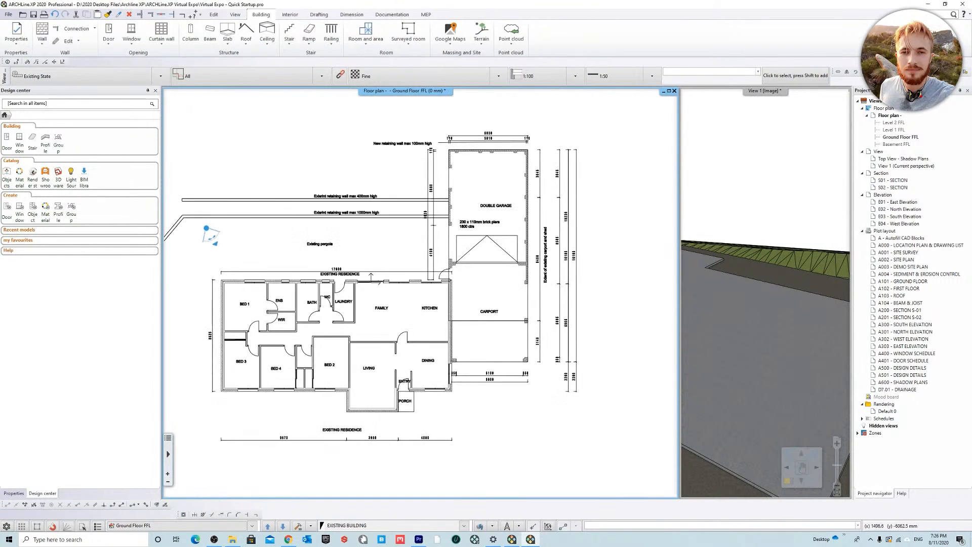
Step: With the Wall command active, copy the BW01: 250mm Brick Veneer - (Plasterboard) wall style as "BW01: 250mm Brick Veneer"
{"action": "middle_click_drag", "start_coordinate": [380, 324], "coordinate": [388, 323]}
{"action": "left_click", "coordinate": [42, 29]}
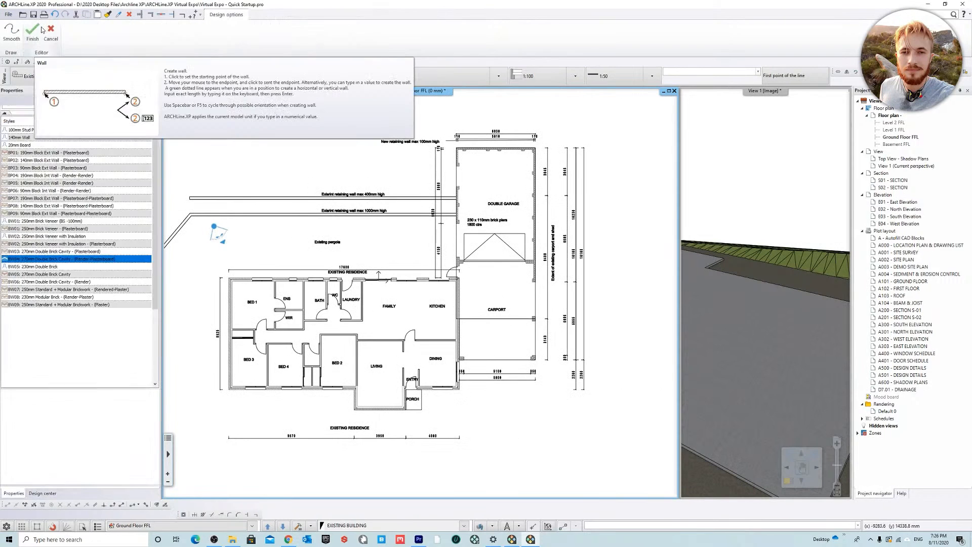
{"action": "left_click", "coordinate": [60, 267]}
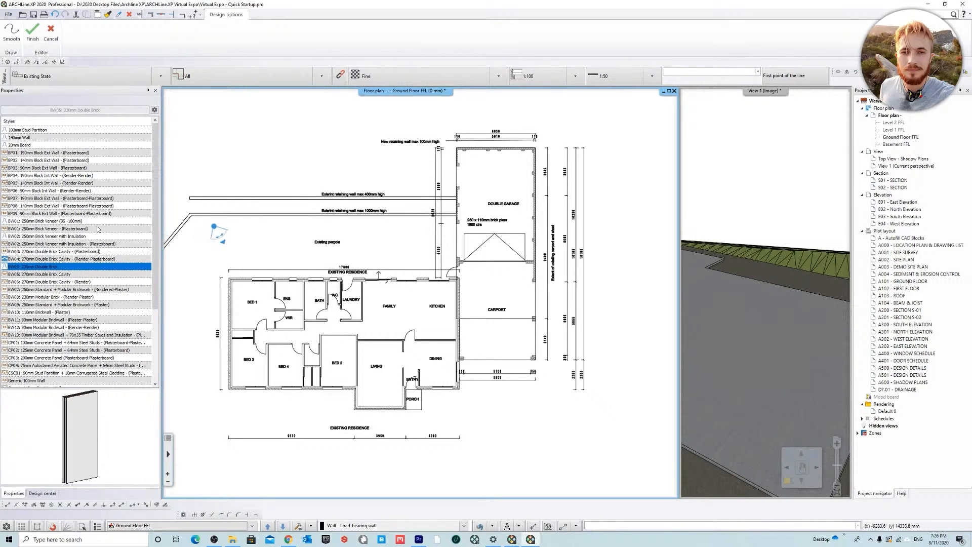
{"action": "left_click", "coordinate": [65, 229]}
{"action": "right_click", "coordinate": [66, 229]}
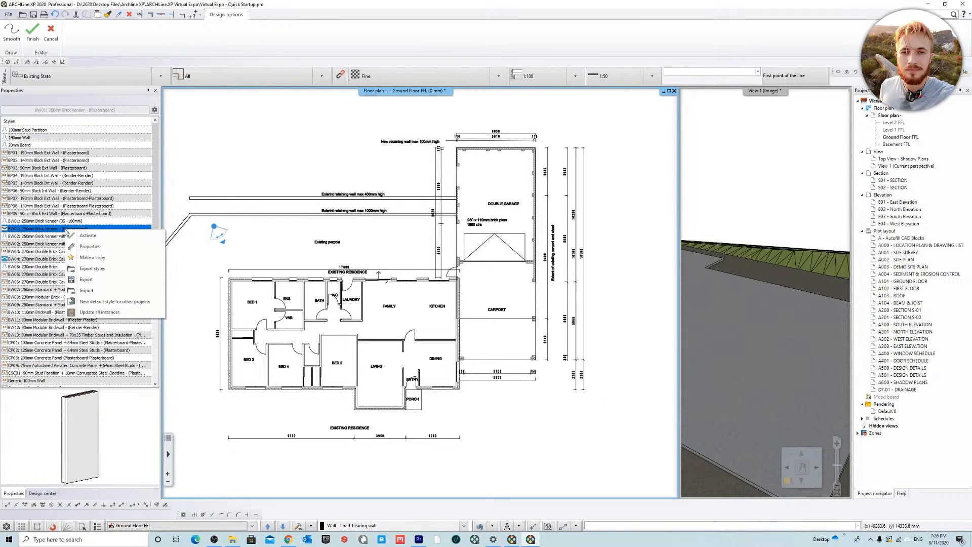
{"action": "left_click", "coordinate": [76, 257]}
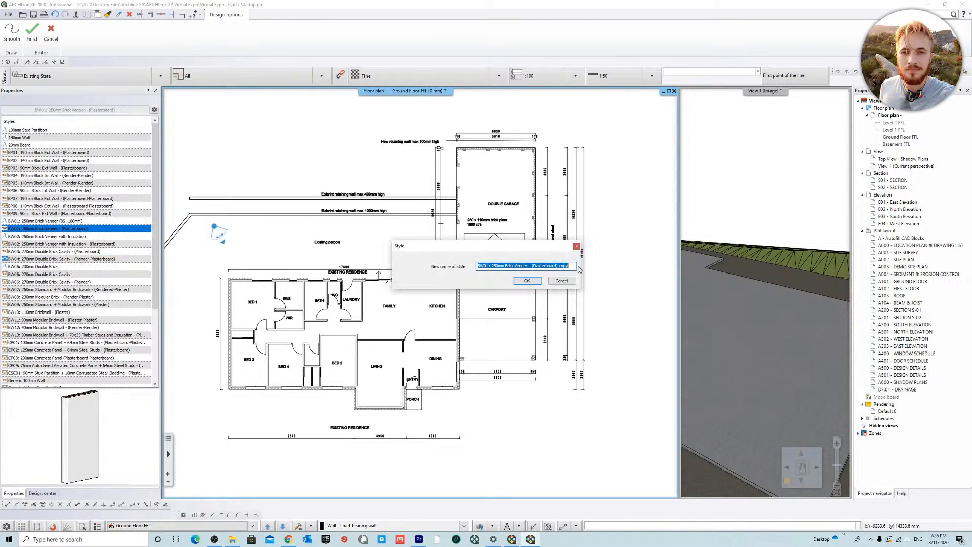
{"action": "left_click", "coordinate": [524, 281]}
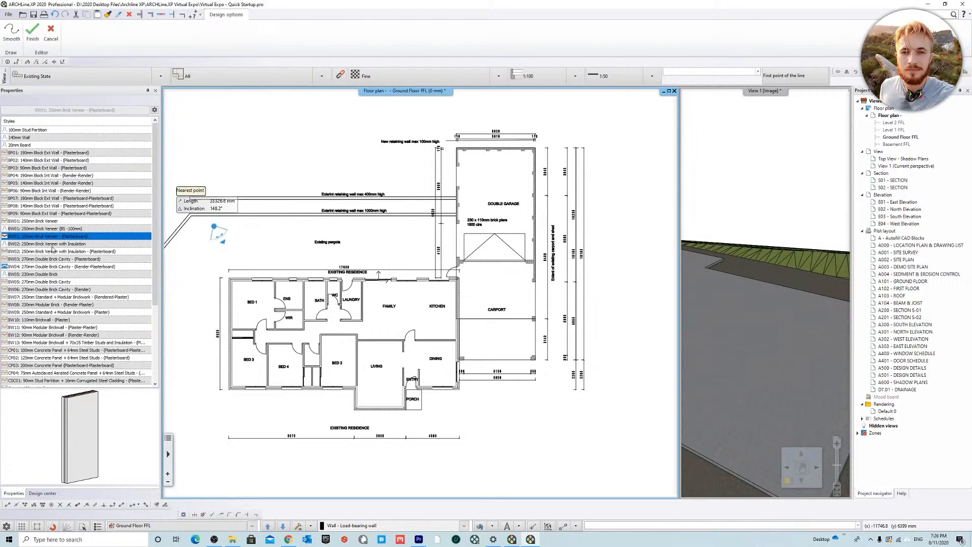
Step: Remove the 10 mm plasterboard layer from the BW01: 250mm Brick Veneer compound wall and overwrite the style with the change
{"action": "left_click", "coordinate": [53, 244]}
{"action": "left_click", "coordinate": [52, 222]}
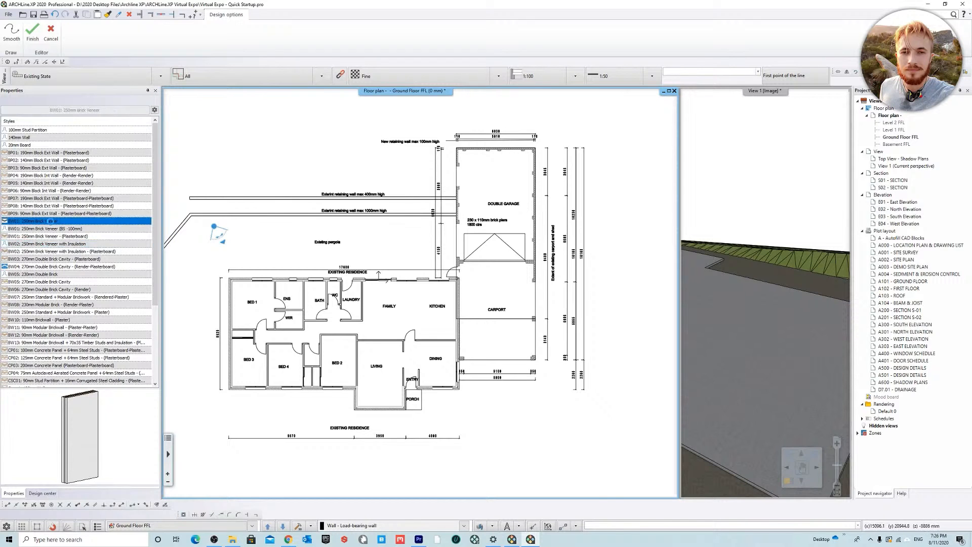
{"action": "right_click", "coordinate": [51, 222]}
{"action": "left_click", "coordinate": [85, 240]}
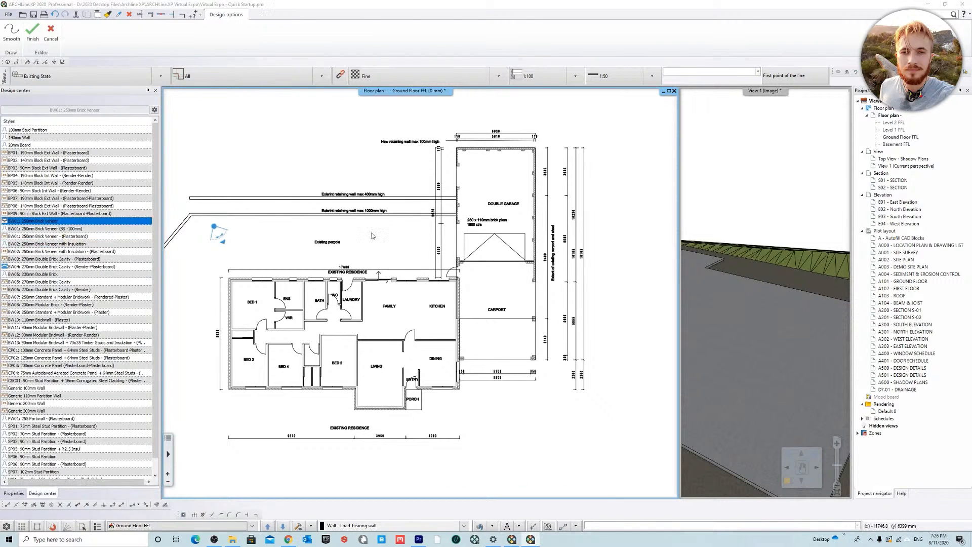
{"action": "left_click", "coordinate": [443, 215]}
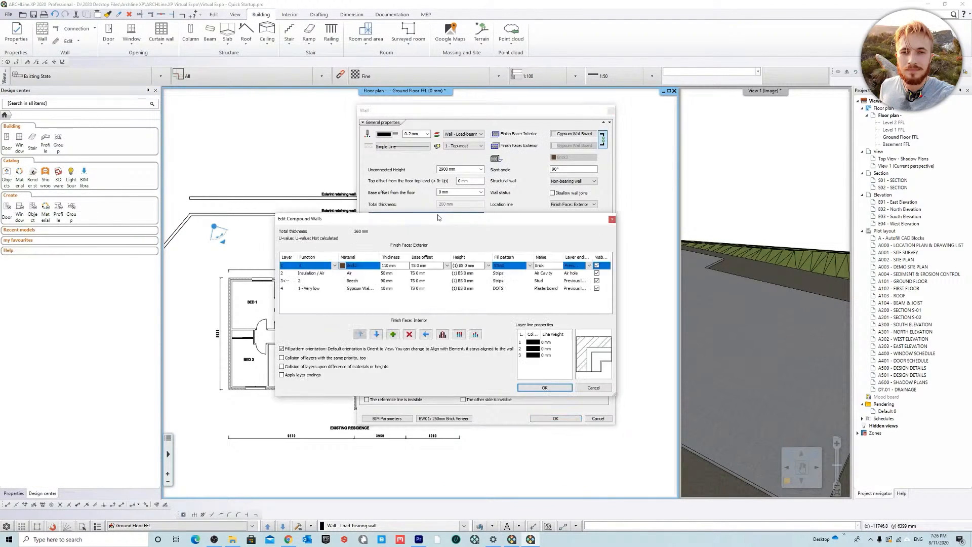
{"action": "left_click", "coordinate": [387, 288]}
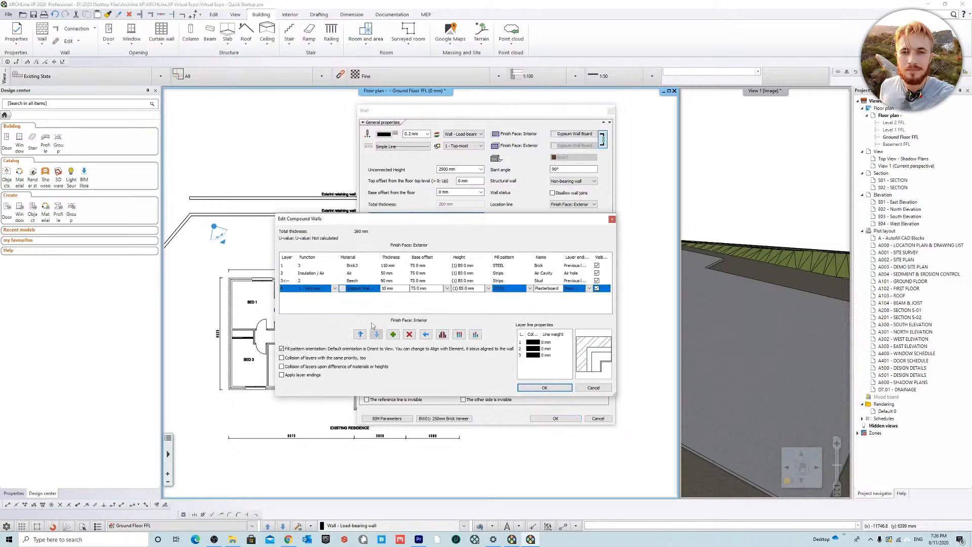
{"action": "left_click", "coordinate": [409, 335]}
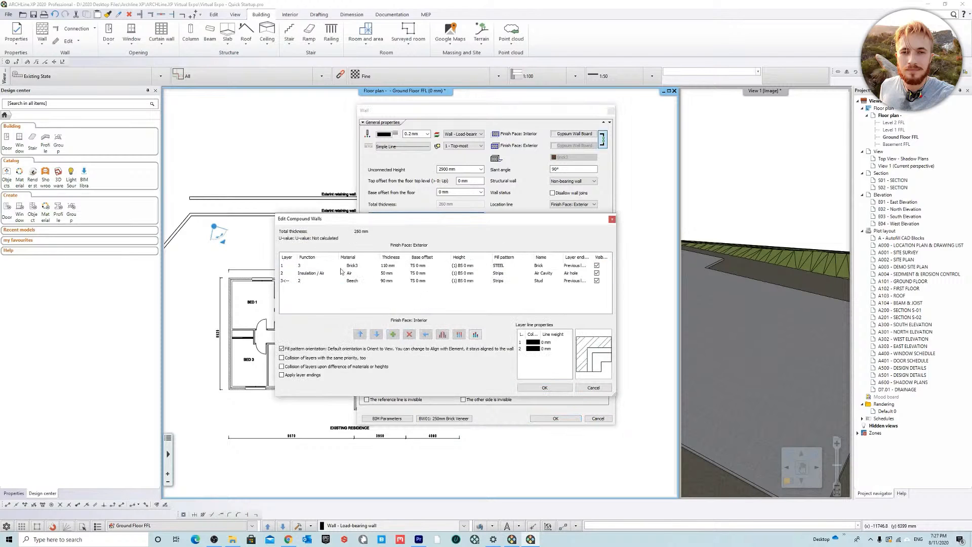
{"action": "left_click", "coordinate": [543, 388]}
{"action": "left_click", "coordinate": [645, 405]}
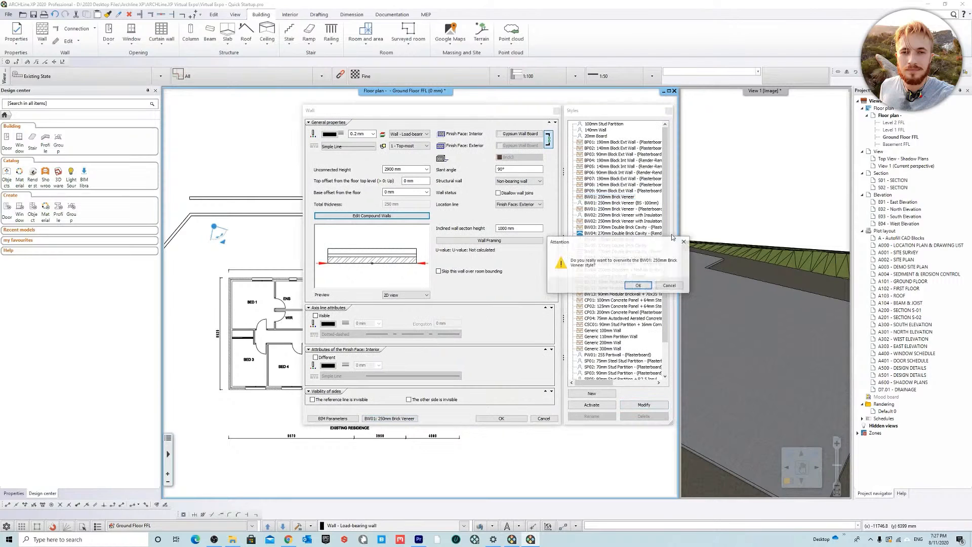
{"action": "left_click", "coordinate": [652, 281]}
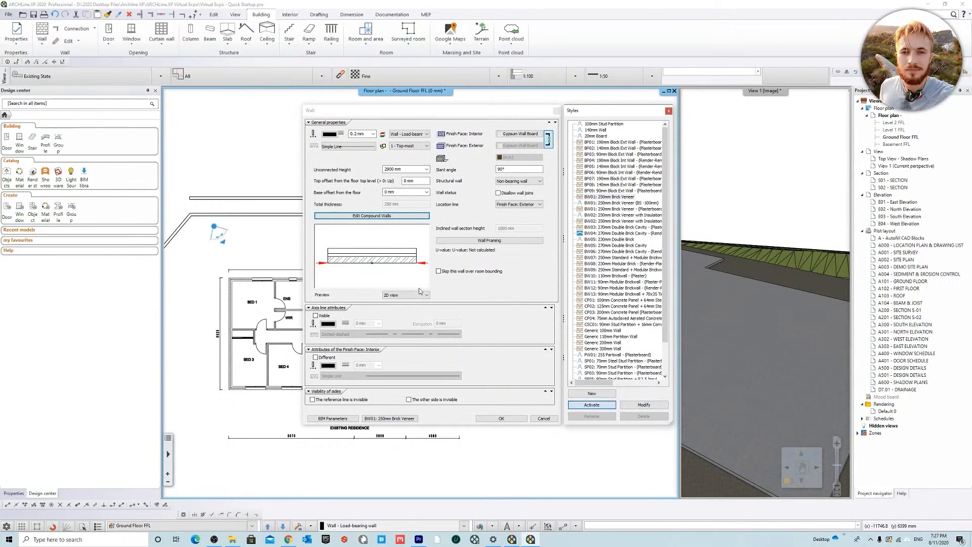
{"action": "left_click", "coordinate": [501, 419]}
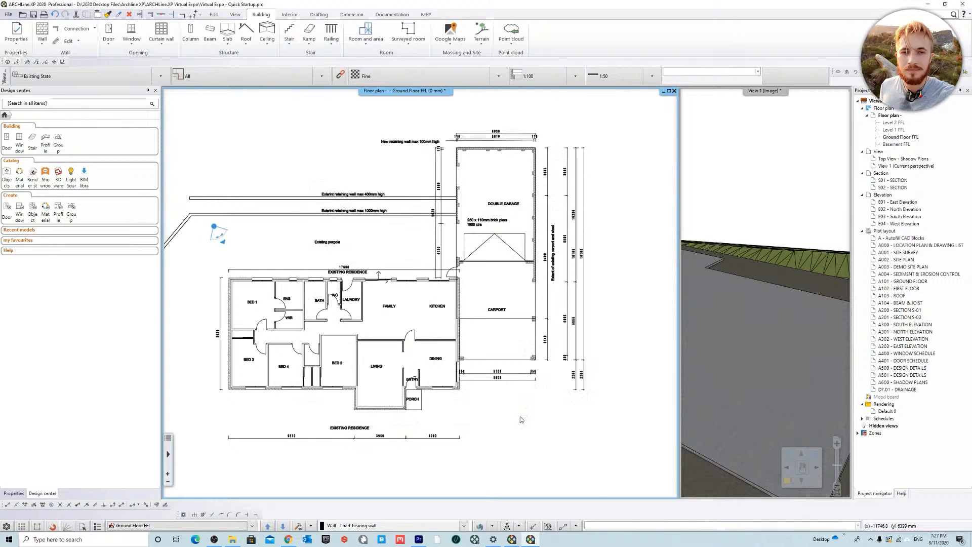
{"action": "scroll", "coordinate": [384, 308], "scroll_direction": "up", "scroll_amount": 3}
{"action": "scroll", "coordinate": [383, 307], "scroll_direction": "up", "scroll_amount": 5}
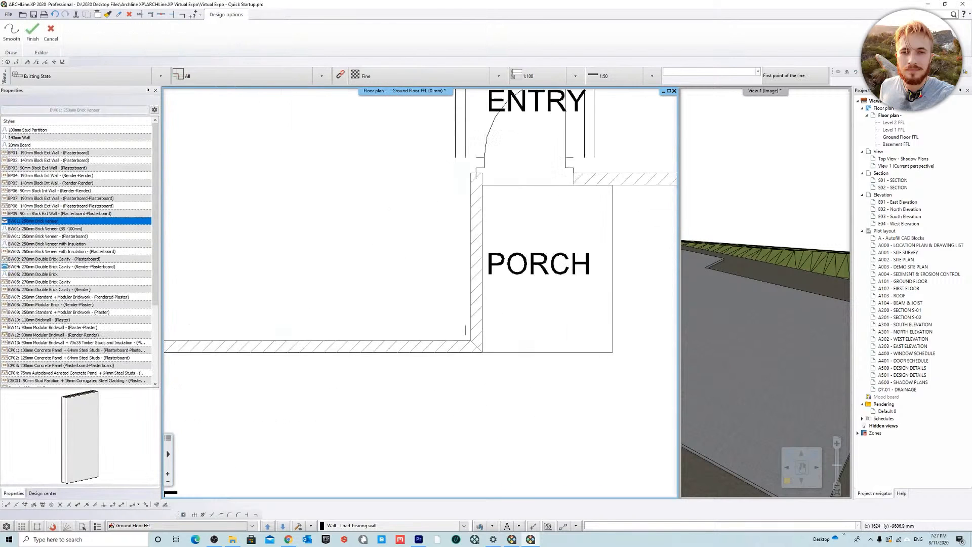
{"action": "left_click", "coordinate": [483, 351]}
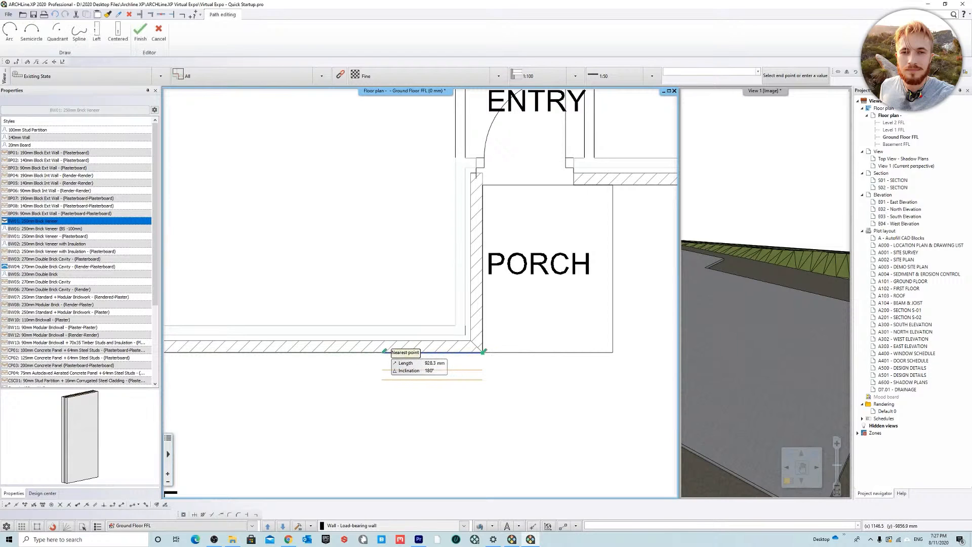
{"action": "key", "text": "ctrl"}
{"action": "key", "text": "ctrl"}
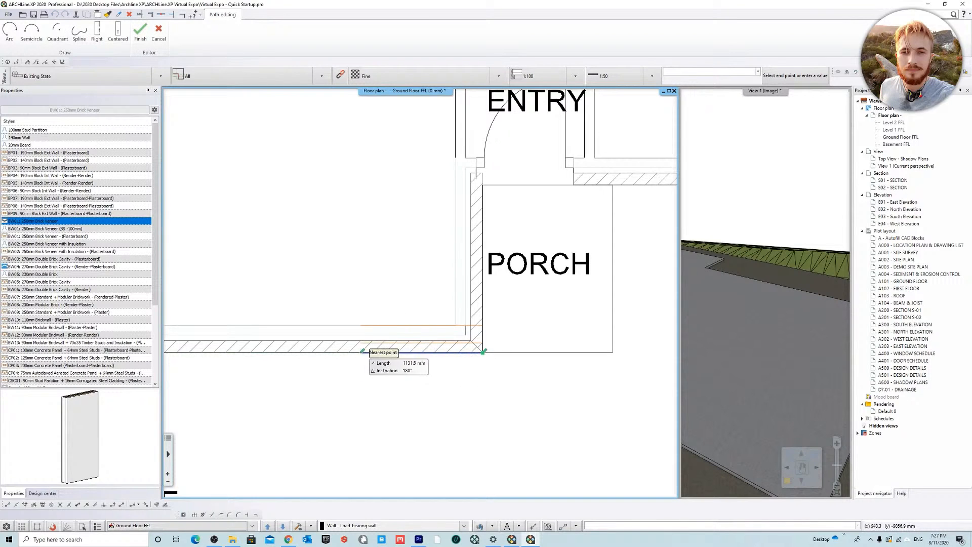
{"action": "middle_click_drag", "start_coordinate": [369, 352], "coordinate": [557, 384]}
{"action": "left_click", "coordinate": [270, 383]}
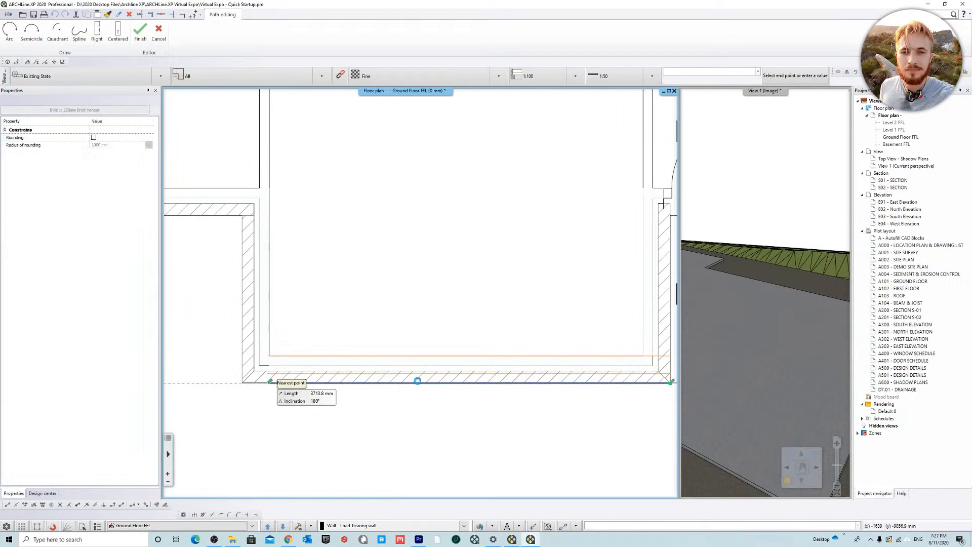
{"action": "key", "text": "Escape"}
{"action": "key", "text": "ctrl+z"}
Step: Enable the Tangent object snap and draw the living room's front wall, 3950 mm long, ending at the outer porch corner
{"action": "left_click", "coordinate": [241, 383]}
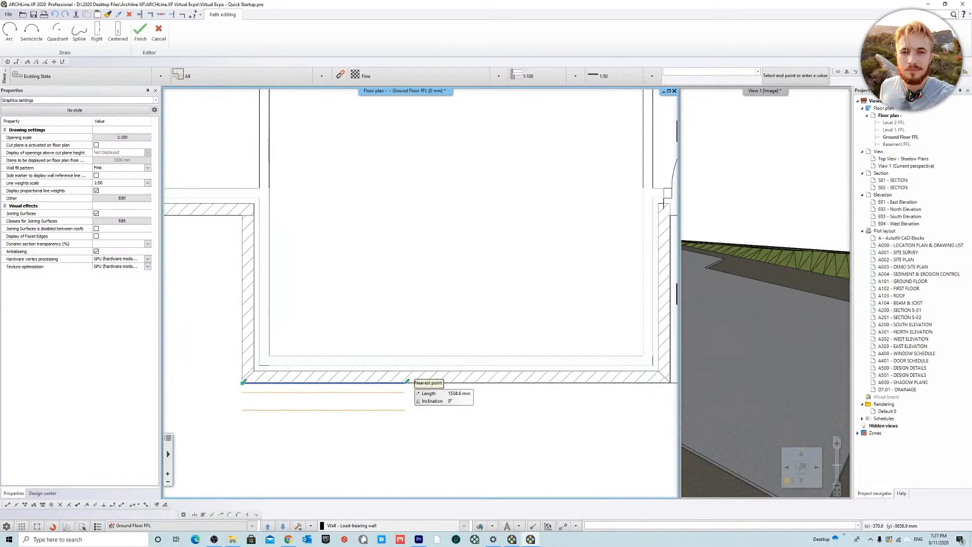
{"action": "middle_click_drag", "start_coordinate": [652, 382], "coordinate": [448, 422]}
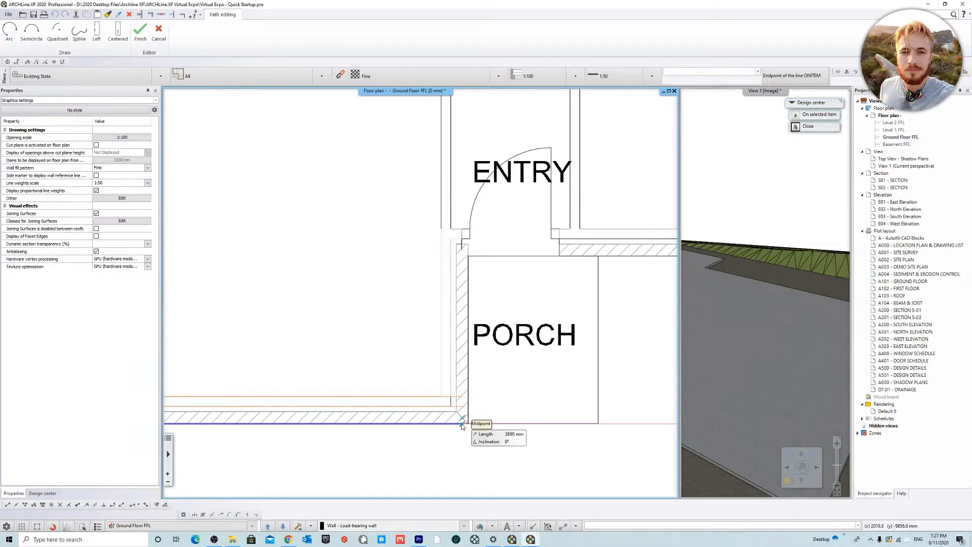
{"action": "left_click", "coordinate": [7, 527]}
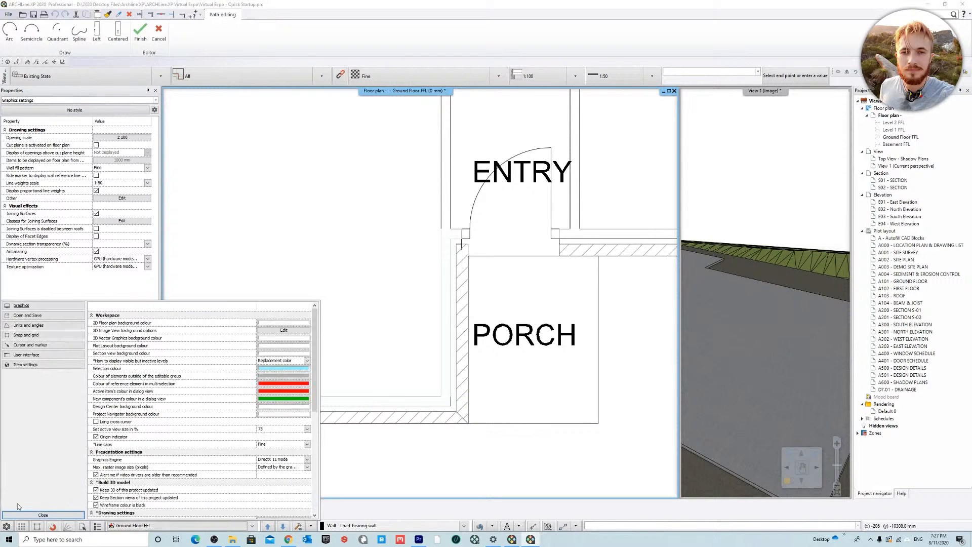
{"action": "left_click", "coordinate": [31, 336]}
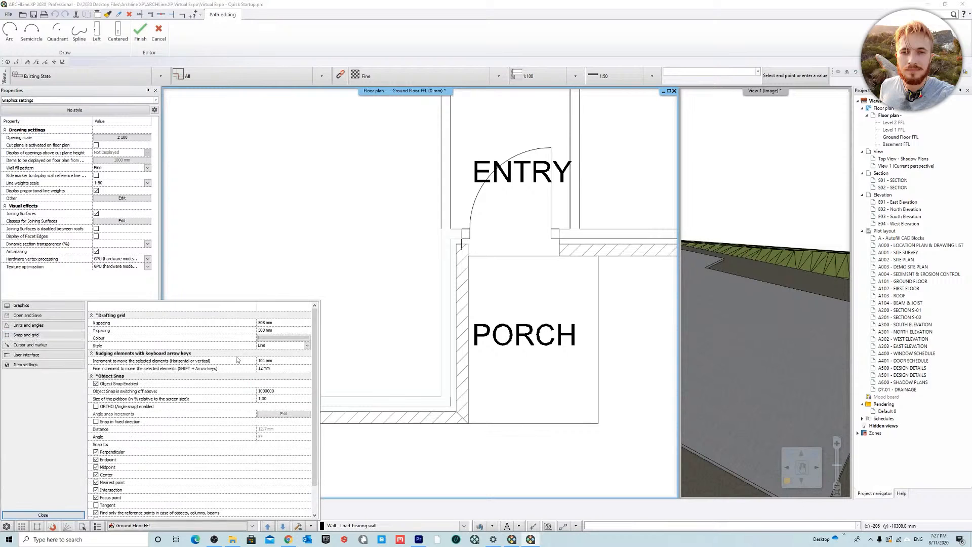
{"action": "scroll", "coordinate": [140, 440], "scroll_direction": "down", "scroll_amount": 2}
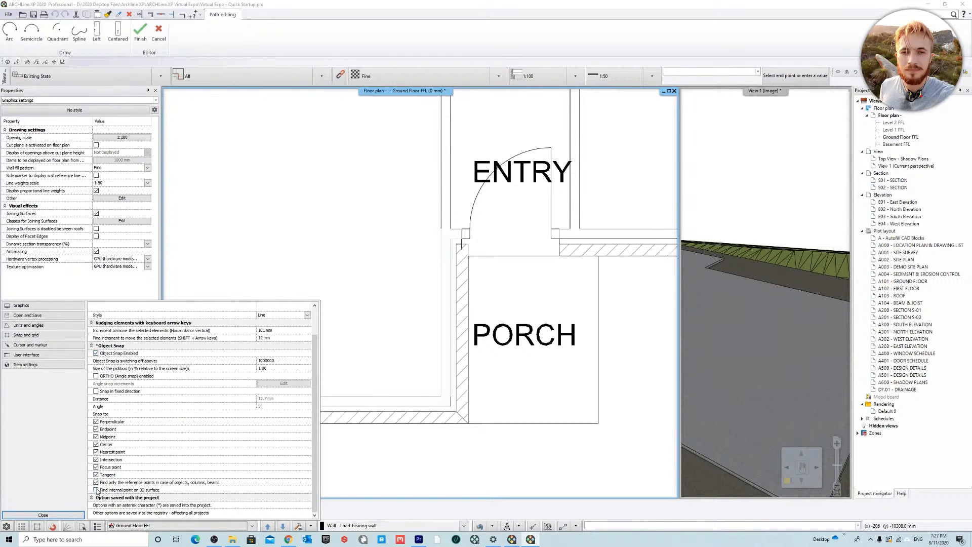
{"action": "left_click", "coordinate": [56, 517]}
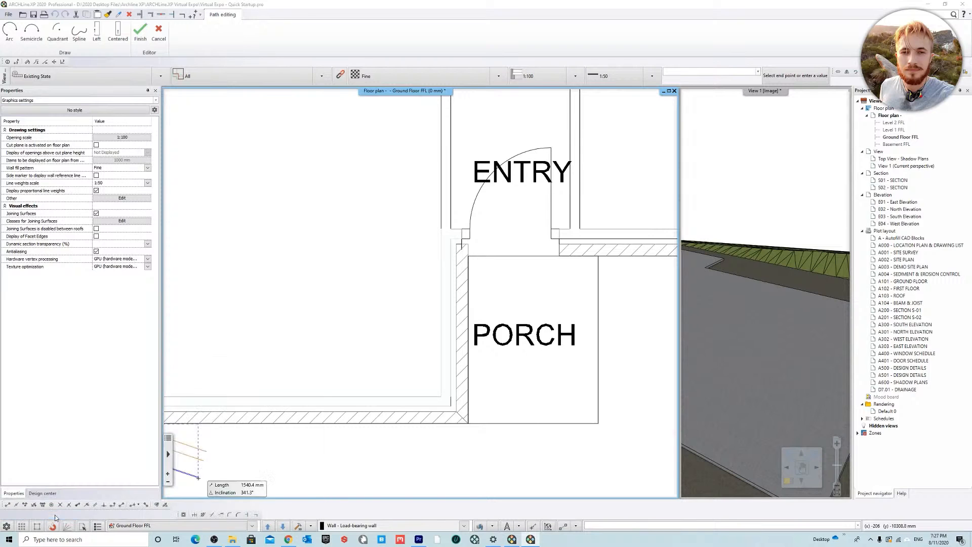
{"action": "left_click", "coordinate": [468, 425]}
Step: Continue the brick veneer wall along the porch side of the living room and across the entry and dining front to the outer corner
{"action": "middle_click_drag", "start_coordinate": [484, 255], "coordinate": [397, 320]}
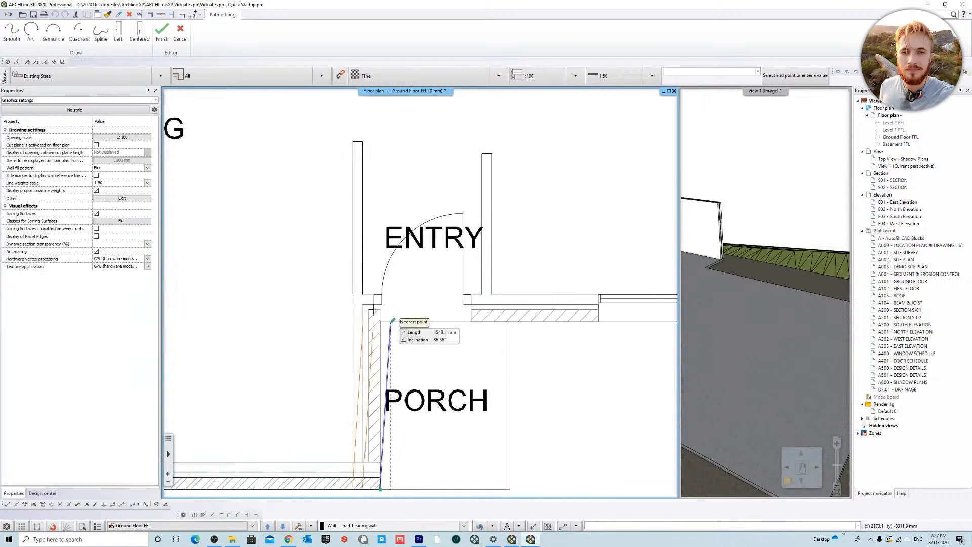
{"action": "scroll", "coordinate": [391, 330], "scroll_direction": "up", "scroll_amount": 5}
{"action": "middle_click_drag", "start_coordinate": [517, 328], "coordinate": [504, 329]}
{"action": "left_click", "coordinate": [337, 331]}
Step: Continue the wall along the carport side of the dining room and kitchen to the kitchen's outer rear corner
{"action": "scroll", "coordinate": [348, 327], "scroll_direction": "down", "scroll_amount": 2}
{"action": "middle_click_drag", "start_coordinate": [400, 283], "coordinate": [462, 384]}
{"action": "scroll", "coordinate": [459, 345], "scroll_direction": "down", "scroll_amount": 4}
{"action": "scroll", "coordinate": [455, 228], "scroll_direction": "up", "scroll_amount": 5}
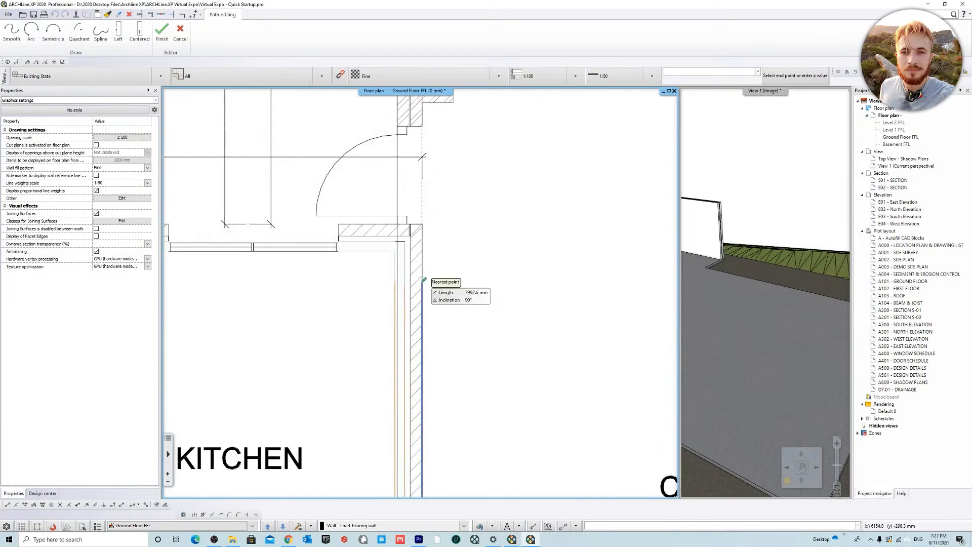
{"action": "left_click", "coordinate": [423, 225]}
Step: Continue the wall along the whole rear of the residence, from the kitchen corner to the outer corner of BED 1
{"action": "middle_click_drag", "start_coordinate": [254, 244], "coordinate": [598, 301]}
{"action": "scroll", "coordinate": [436, 302], "scroll_direction": "down", "scroll_amount": 6}
{"action": "scroll", "coordinate": [203, 300], "scroll_direction": "up", "scroll_amount": 3}
{"action": "middle_click_drag", "start_coordinate": [202, 300], "coordinate": [367, 298]}
{"action": "scroll", "coordinate": [376, 306], "scroll_direction": "up", "scroll_amount": 3}
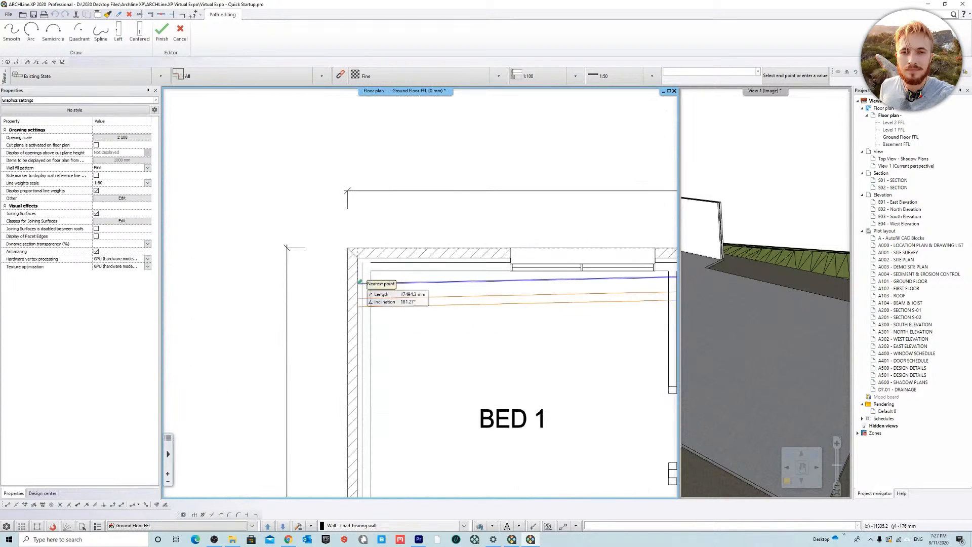
{"action": "left_click", "coordinate": [348, 249]}
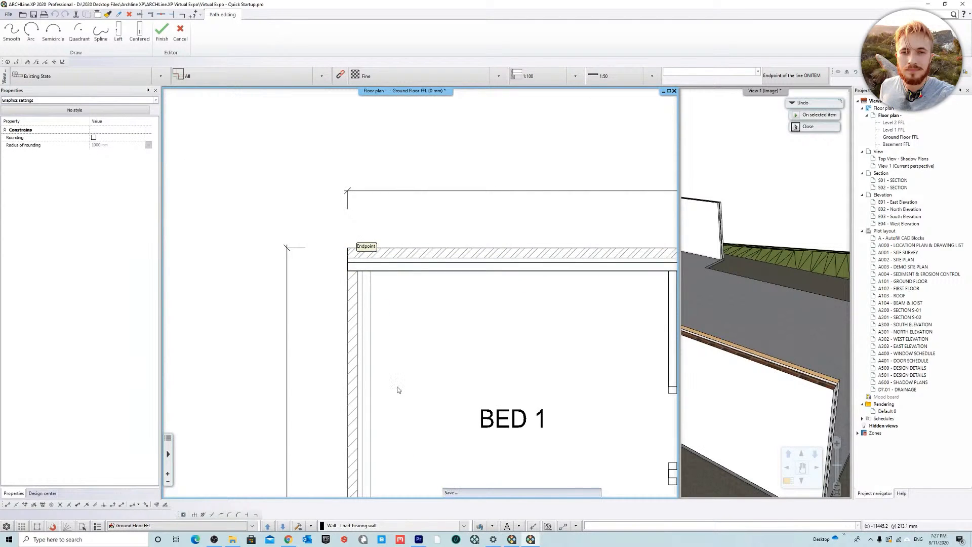
Step: Continue the wall along the outer side of BED 1 and BED 3 to the front corner of BED 3
{"action": "middle_click_drag", "start_coordinate": [408, 440], "coordinate": [400, 273]}
{"action": "scroll", "coordinate": [421, 296], "scroll_direction": "down", "scroll_amount": 4}
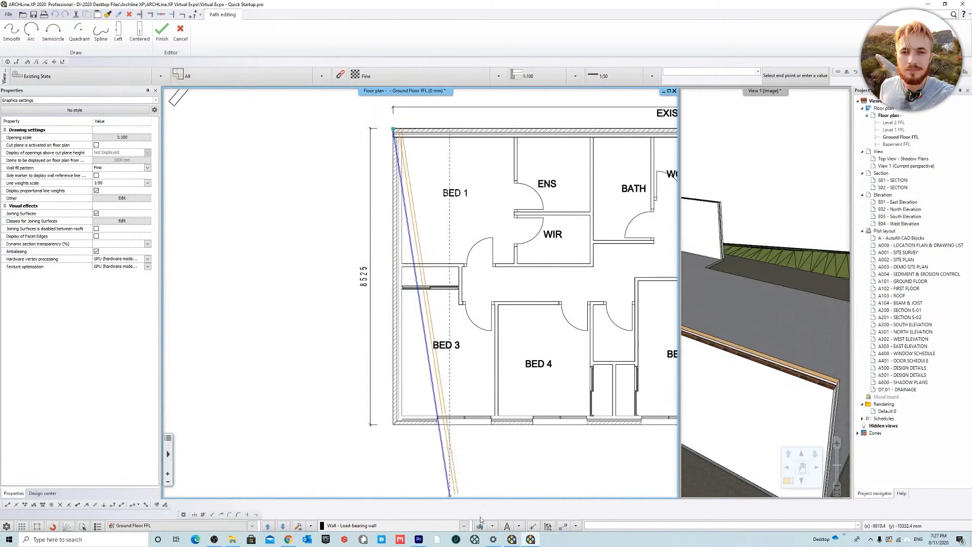
{"action": "scroll", "coordinate": [430, 418], "scroll_direction": "up", "scroll_amount": 3}
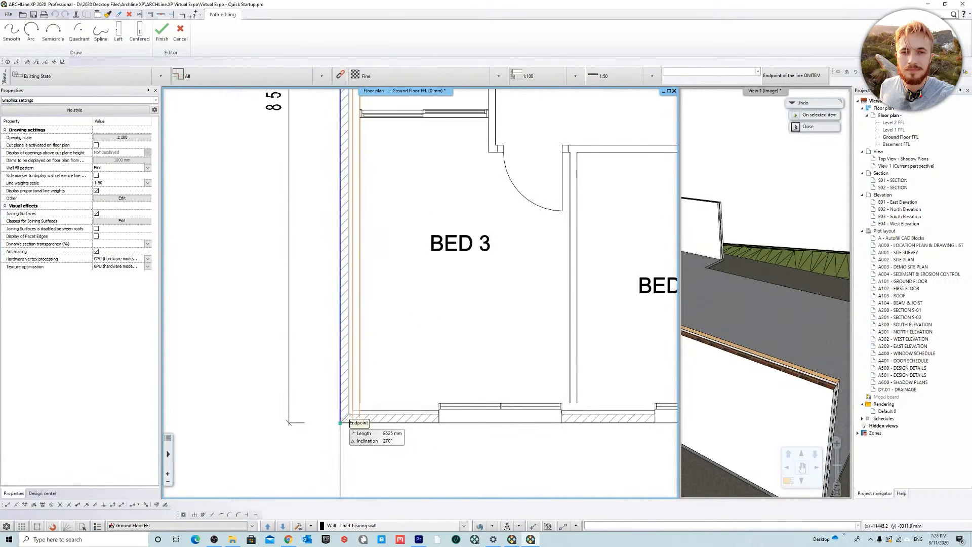
{"action": "left_click", "coordinate": [342, 418]}
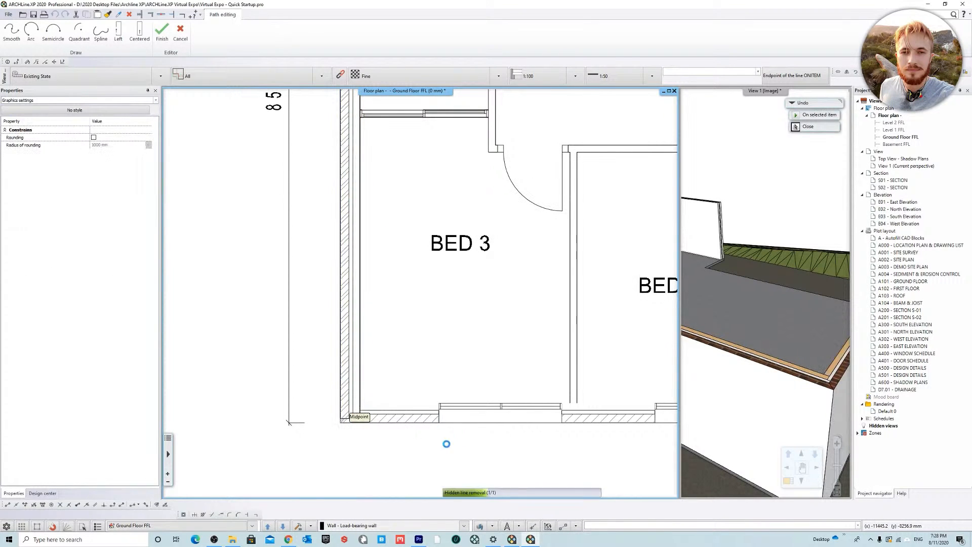
Step: Close the exterior wall outline along the front of BED 3, BED 4 and BED 2 and down the side of the living room
{"action": "middle_click_drag", "start_coordinate": [613, 396], "coordinate": [379, 413]}
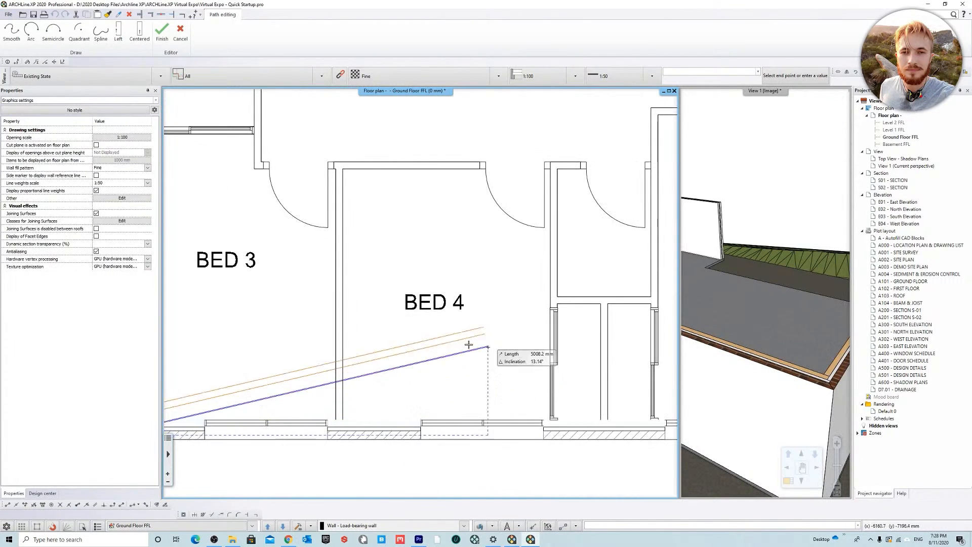
{"action": "scroll", "coordinate": [511, 350], "scroll_direction": "down", "scroll_amount": 5}
{"action": "scroll", "coordinate": [537, 337], "scroll_direction": "up", "scroll_amount": 5}
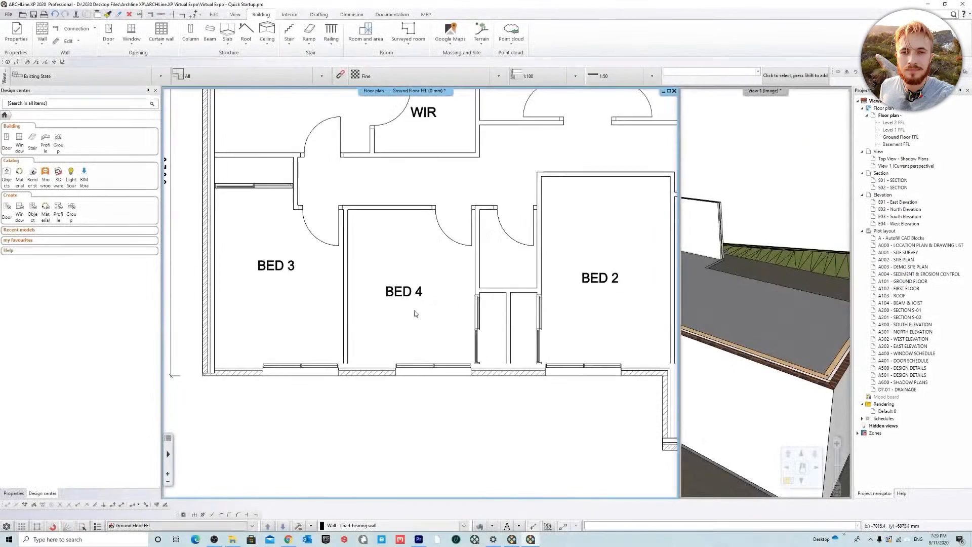
{"action": "scroll", "coordinate": [571, 280], "scroll_direction": "down", "scroll_amount": 3}
{"action": "scroll", "coordinate": [571, 280], "scroll_direction": "down", "scroll_amount": 5}
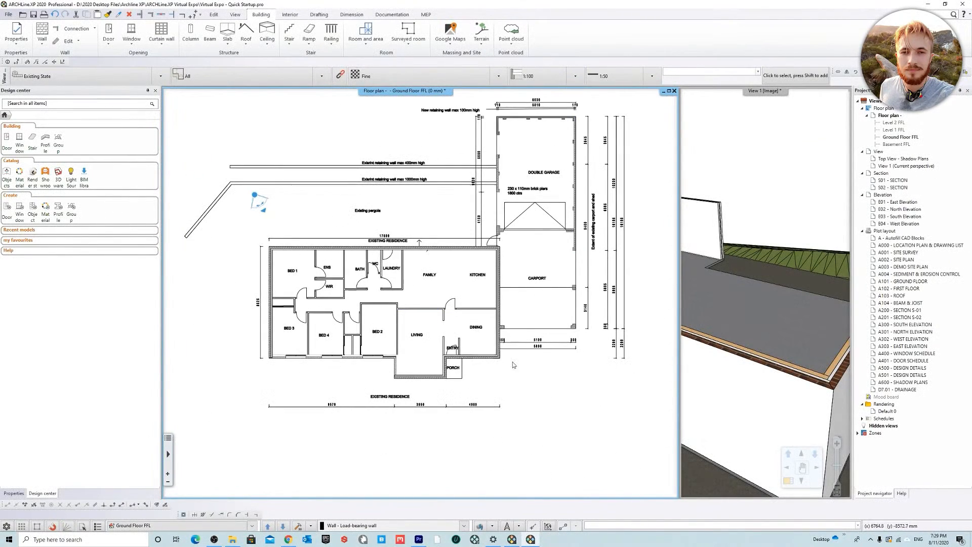
Step: Open the S01 and S02 section views in turn and close each one to move it to the hidden views
{"action": "double_click", "coordinate": [894, 180]}
{"action": "left_click", "coordinate": [846, 336]}
{"action": "double_click", "coordinate": [900, 181]}
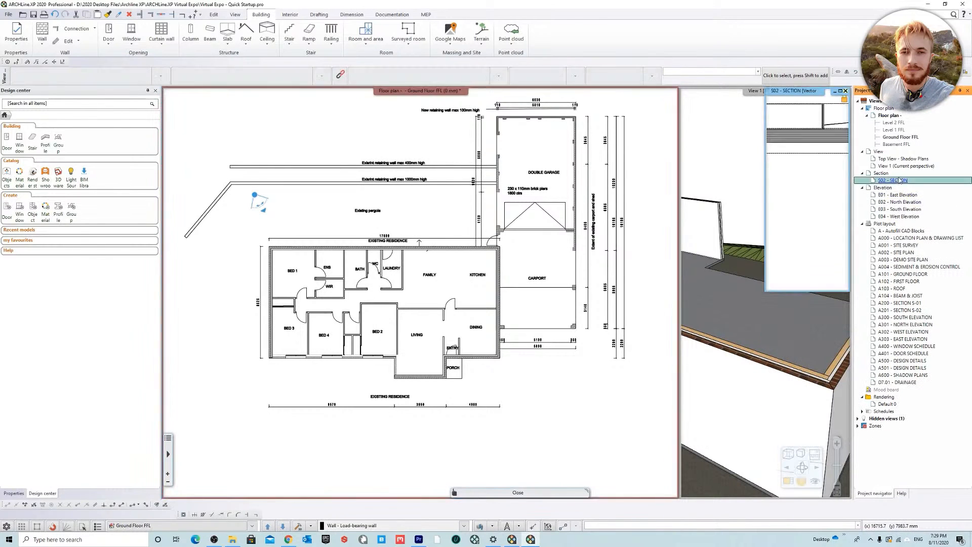
{"action": "left_click", "coordinate": [846, 91]}
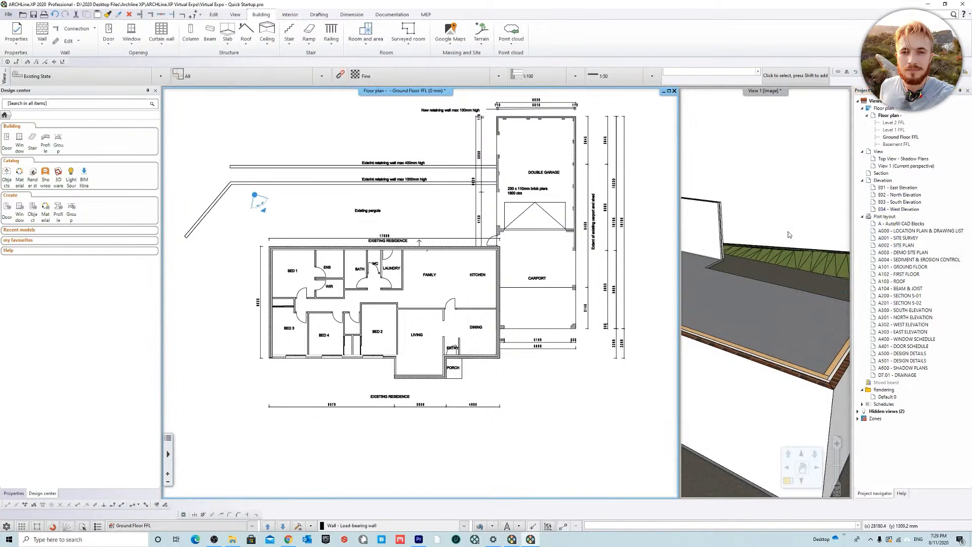
Step: Delete the wall along the outer side of BED 1 and BED 3
{"action": "middle_click_drag", "start_coordinate": [505, 250], "coordinate": [516, 241]}
{"action": "scroll", "coordinate": [288, 381], "scroll_direction": "up", "scroll_amount": 3}
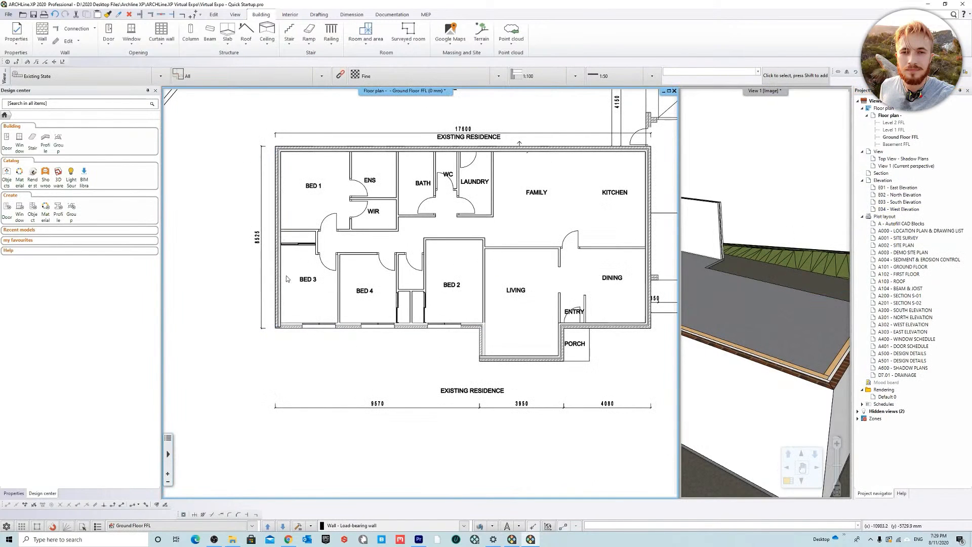
{"action": "left_click", "coordinate": [276, 237]}
{"action": "key", "text": "Escape"}
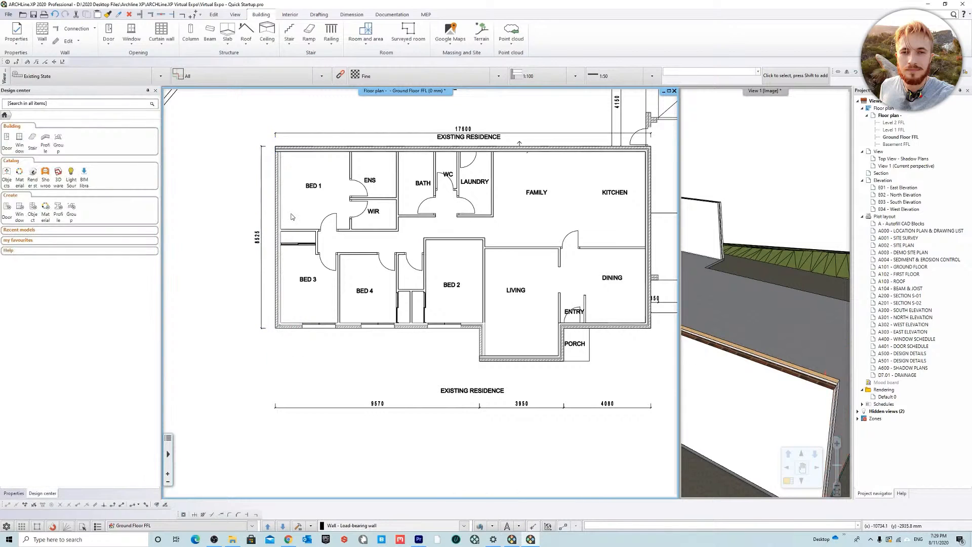
Step: Start walls similar to the rear brick veneer wall and try a first segment from the outer rear corner of BED 1
{"action": "right_click", "coordinate": [297, 150]}
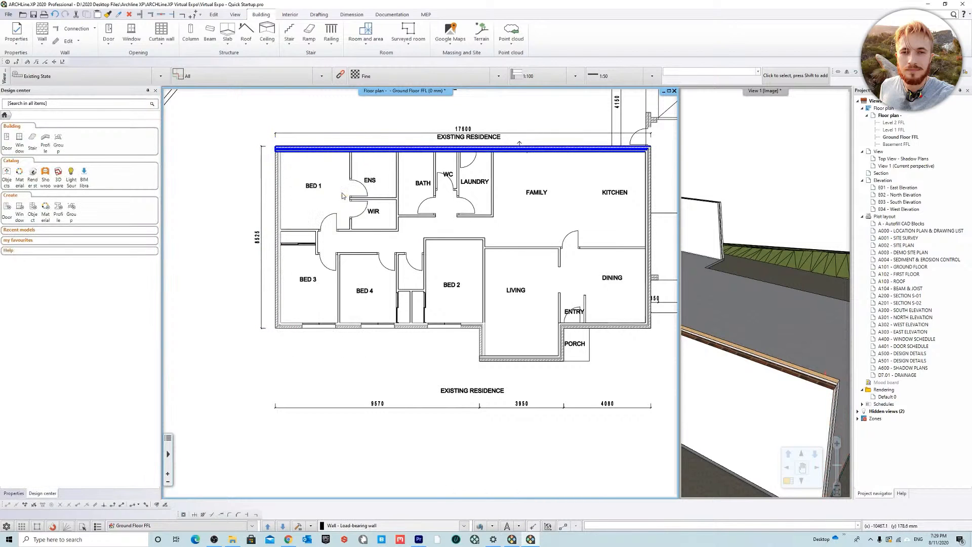
{"action": "left_click", "coordinate": [343, 195]}
{"action": "scroll", "coordinate": [324, 195], "scroll_direction": "up", "scroll_amount": 2}
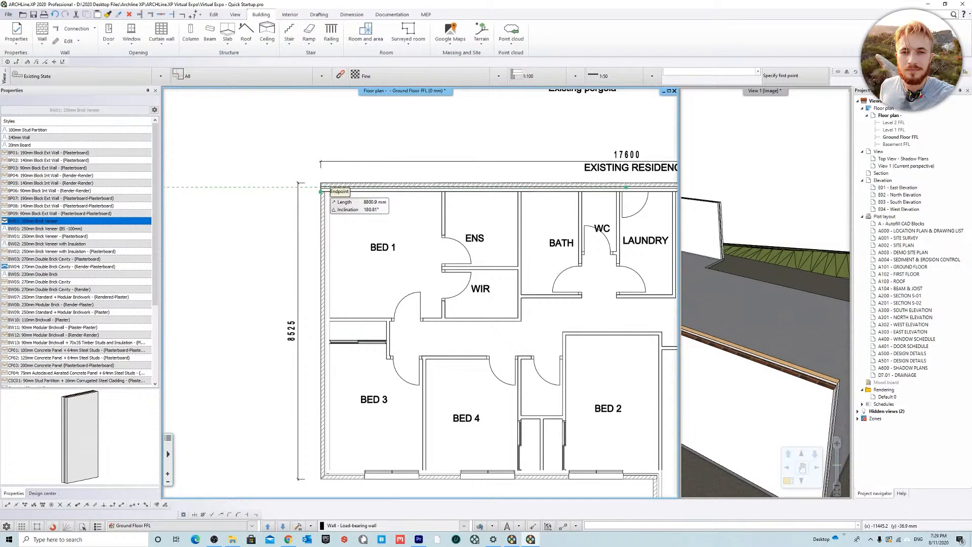
{"action": "left_click", "coordinate": [321, 191]}
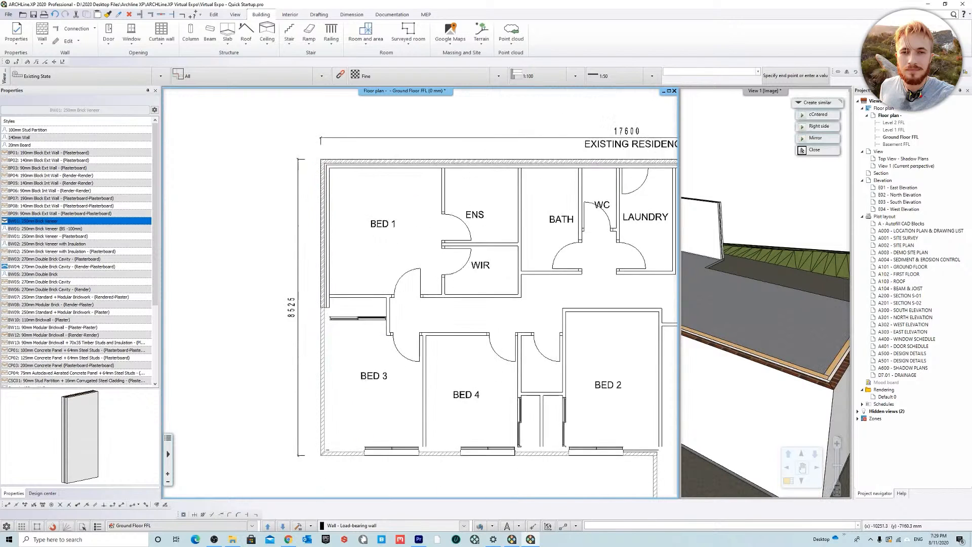
{"action": "middle_click_drag", "start_coordinate": [362, 435], "coordinate": [337, 280]}
{"action": "key", "text": "ctrl+z"}
{"action": "key", "text": "Escape"}
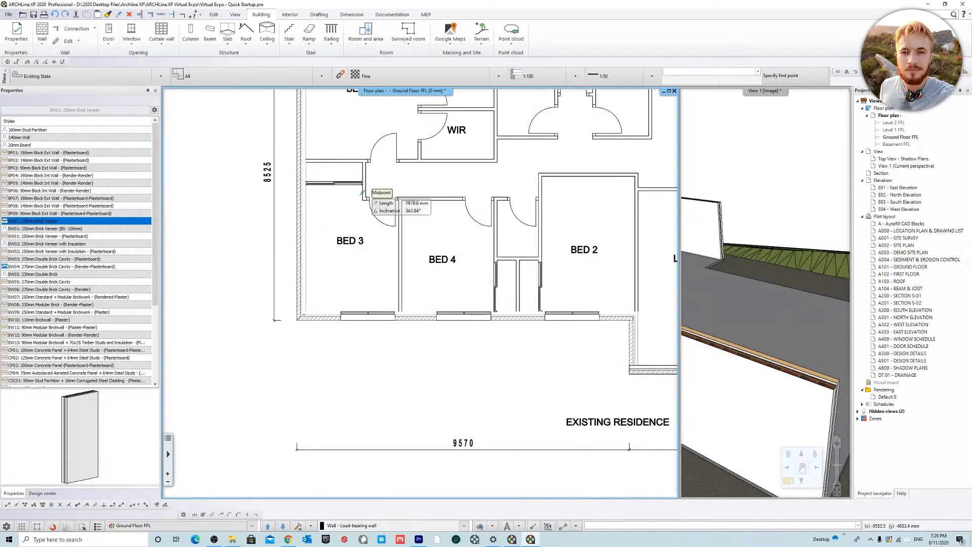
Step: Draw a few trial connected walls in the empty area beside BED 1 and BED 3, and undo them
{"action": "scroll", "coordinate": [361, 172], "scroll_direction": "down", "scroll_amount": 3}
{"action": "left_click", "coordinate": [243, 174]}
{"action": "left_click", "coordinate": [243, 306]}
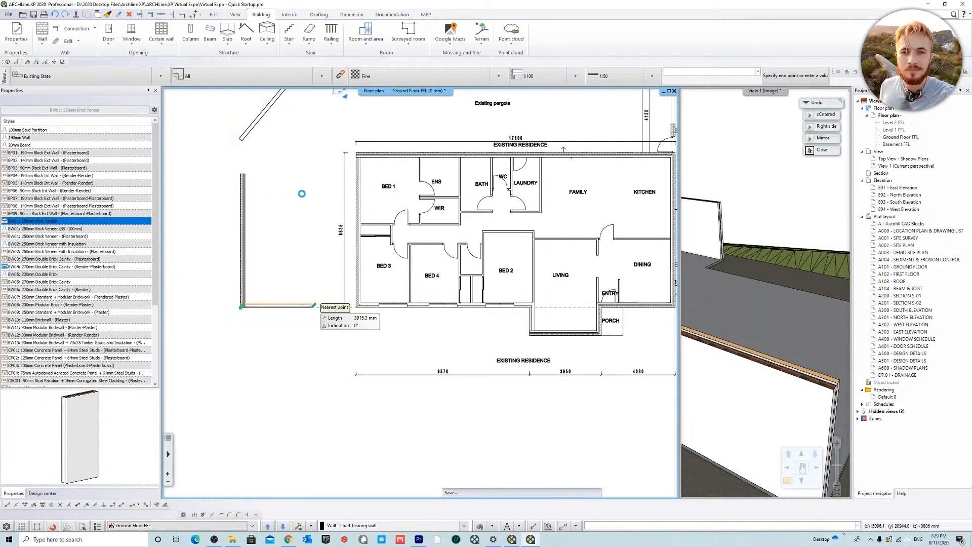
{"action": "left_click", "coordinate": [313, 306]}
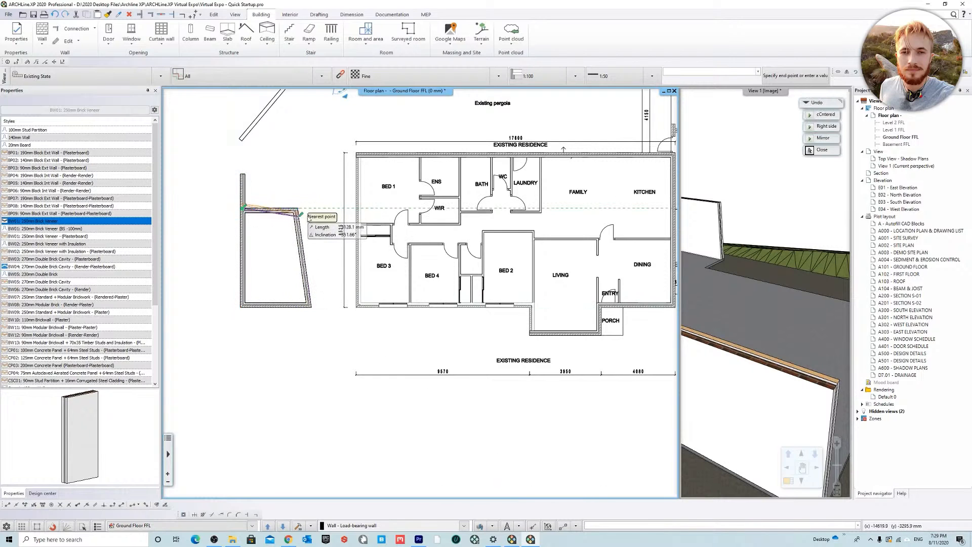
{"action": "key", "text": "ctrl+z"}
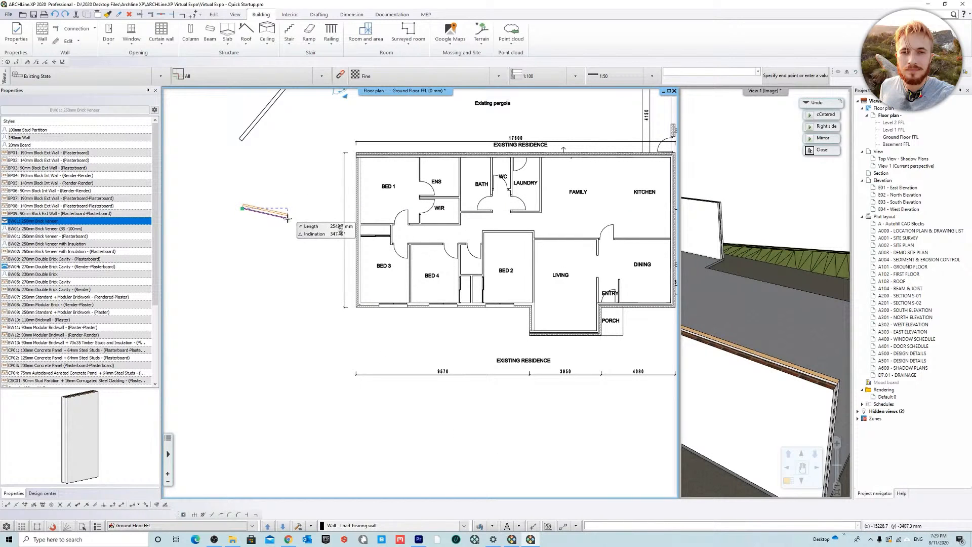
{"action": "key", "text": "Escape"}
Step: Try to draw the outer side wall from the rear corner of BED 1 to the front corner of BED 3
{"action": "scroll", "coordinate": [349, 240], "scroll_direction": "up", "scroll_amount": 5}
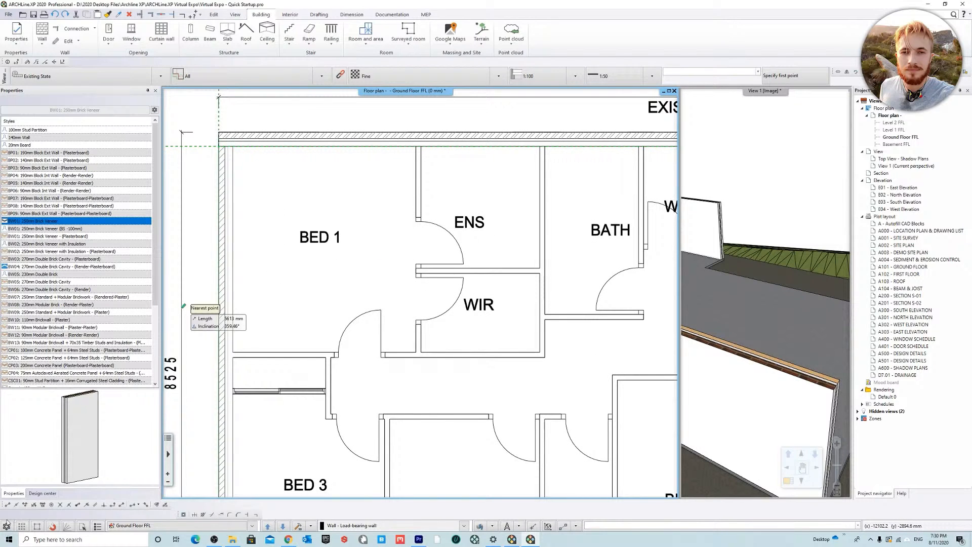
{"action": "left_click", "coordinate": [221, 147]}
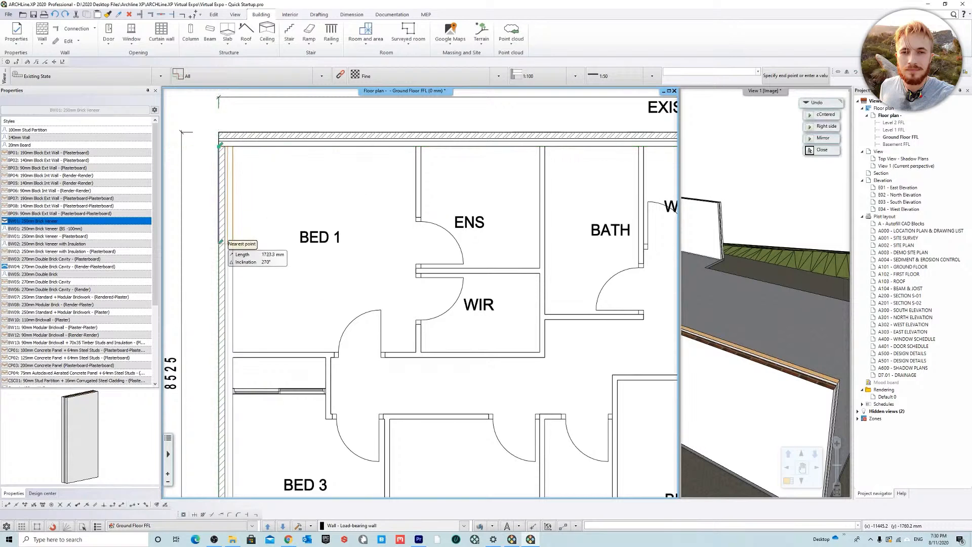
{"action": "middle_click_drag", "start_coordinate": [280, 357], "coordinate": [306, 136]}
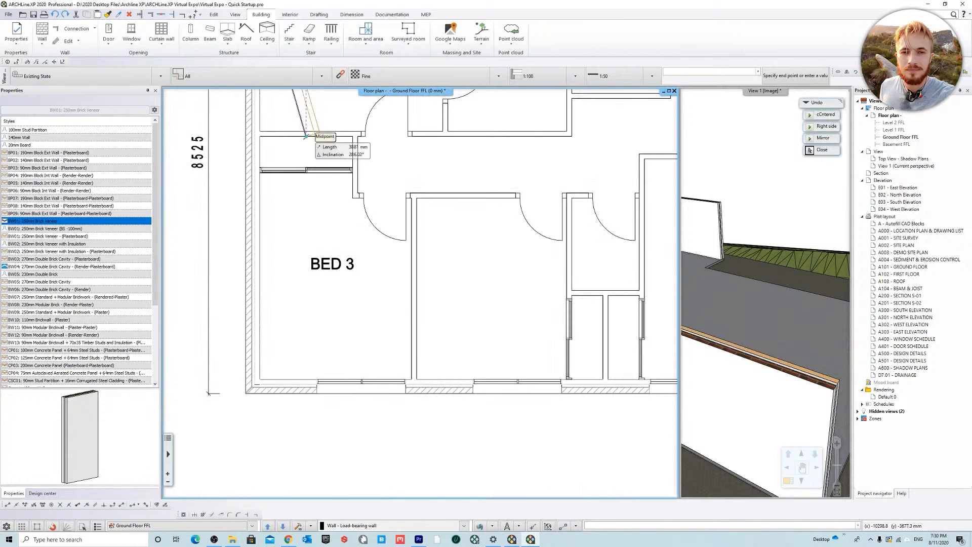
{"action": "left_click", "coordinate": [245, 390]}
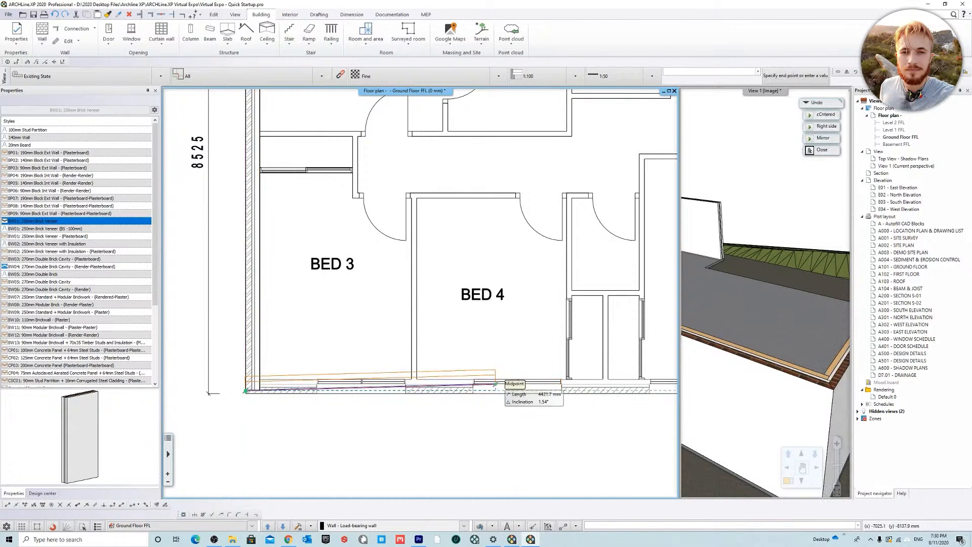
{"action": "key", "text": "Escape"}
Step: Redraw the brick veneer wall along the outer side of BED 1 and BED 3, from the rear corner to the front corner
{"action": "scroll", "coordinate": [368, 269], "scroll_direction": "down", "scroll_amount": 4}
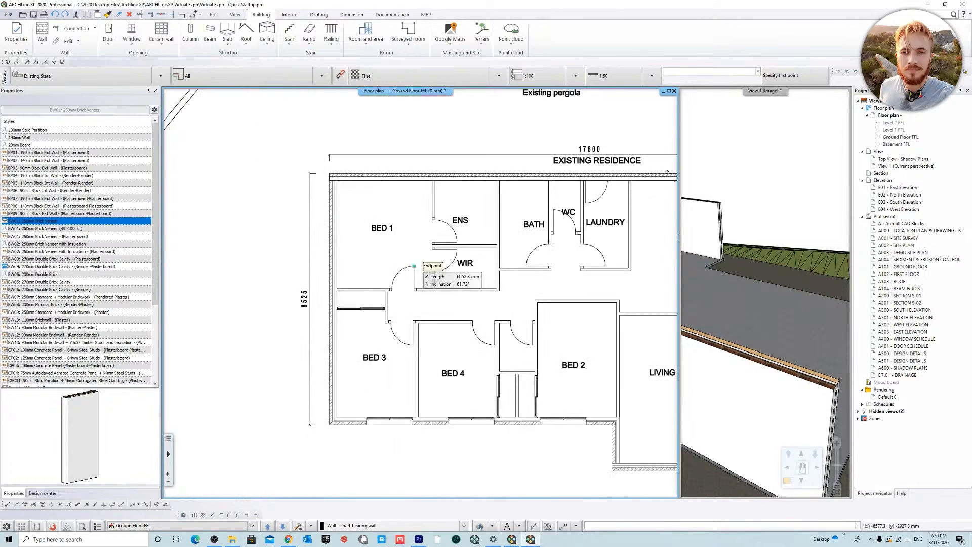
{"action": "left_click", "coordinate": [330, 180]}
{"action": "scroll", "coordinate": [324, 410], "scroll_direction": "up", "scroll_amount": 5}
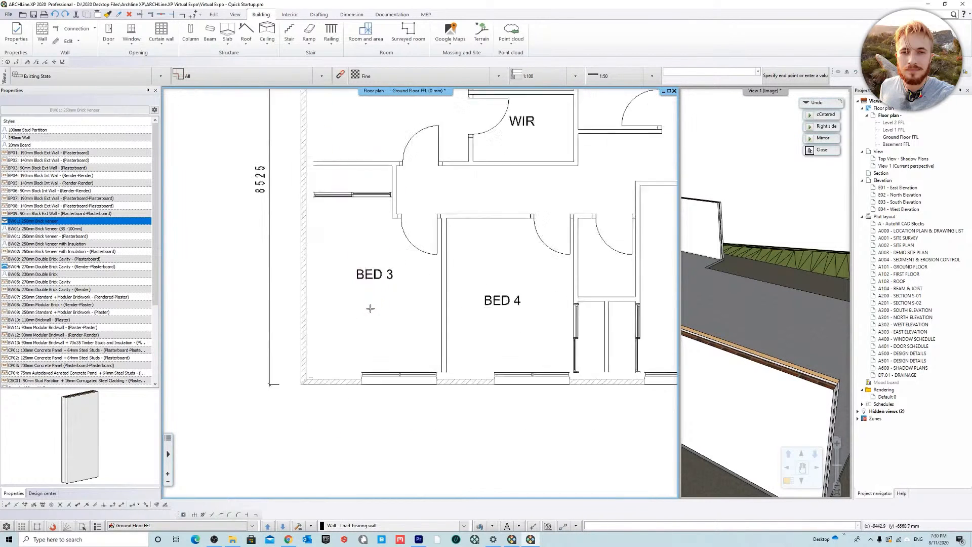
{"action": "left_click", "coordinate": [305, 382]}
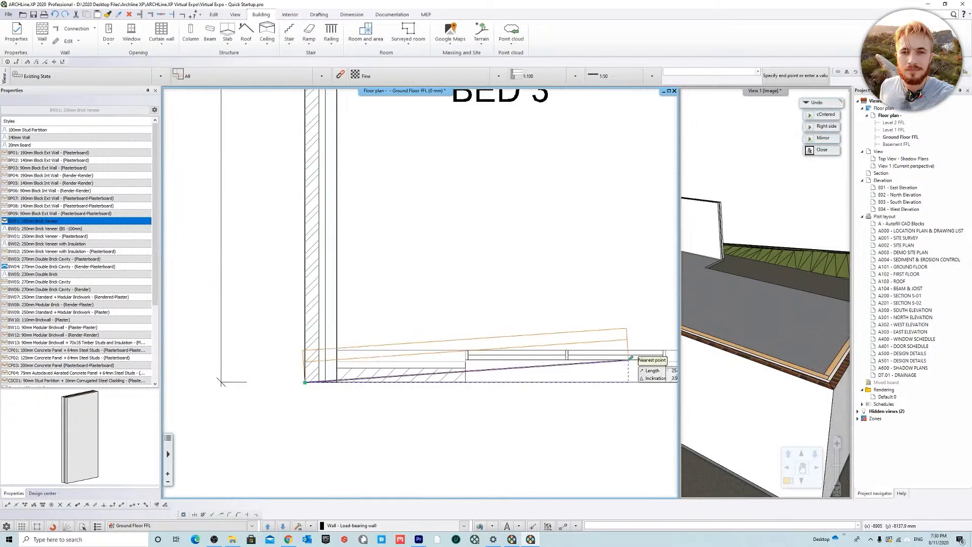
Step: Continue the wall along the front of BED 3, BED 4 and BED 2 and down the living room side to its front corner
{"action": "scroll", "coordinate": [634, 359], "scroll_direction": "down", "scroll_amount": 2}
{"action": "middle_click_drag", "start_coordinate": [634, 359], "coordinate": [363, 325]}
{"action": "middle_click_drag", "start_coordinate": [546, 335], "coordinate": [218, 348]}
{"action": "middle_click_drag", "start_coordinate": [449, 335], "coordinate": [413, 334]}
{"action": "left_click", "coordinate": [398, 349]}
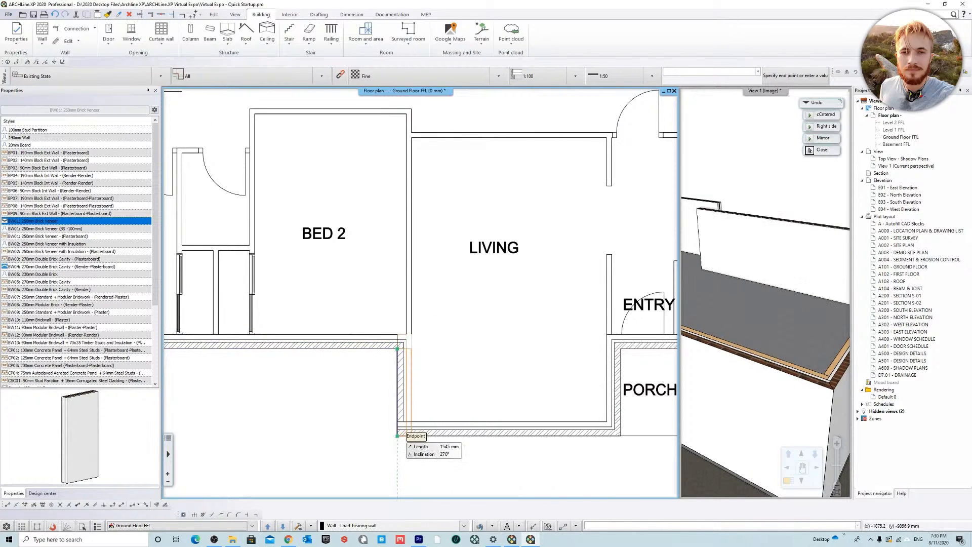
{"action": "left_click", "coordinate": [399, 436]}
{"action": "middle_click_drag", "start_coordinate": [598, 328], "coordinate": [339, 329]}
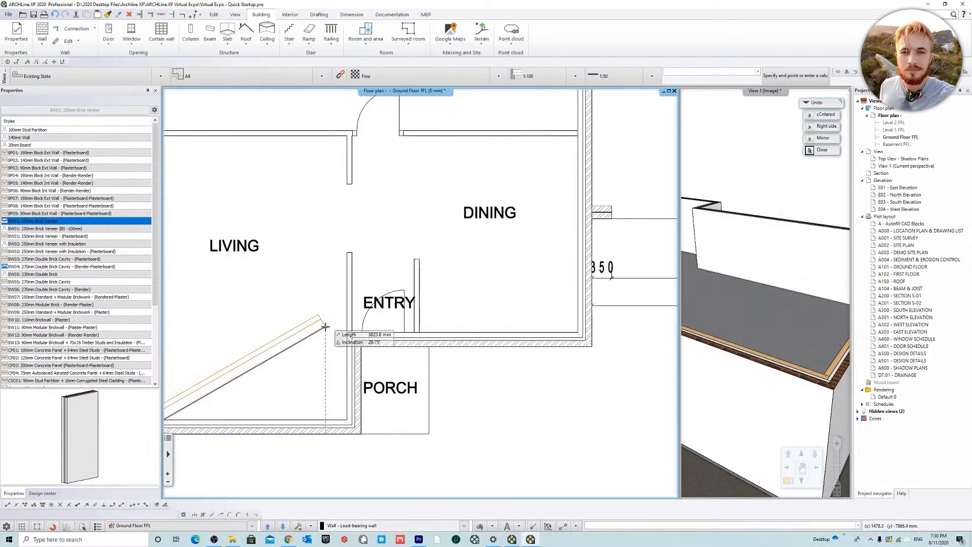
{"action": "scroll", "coordinate": [454, 356], "scroll_direction": "down", "scroll_amount": 3}
{"action": "middle_click_drag", "start_coordinate": [426, 348], "coordinate": [557, 387]}
{"action": "scroll", "coordinate": [555, 385], "scroll_direction": "down", "scroll_amount": 2}
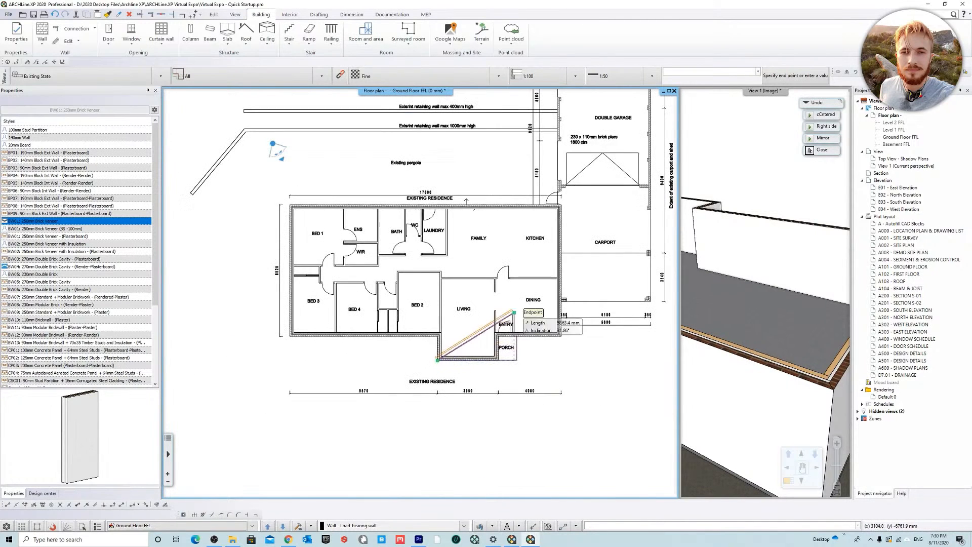
{"action": "key", "text": "Escape"}
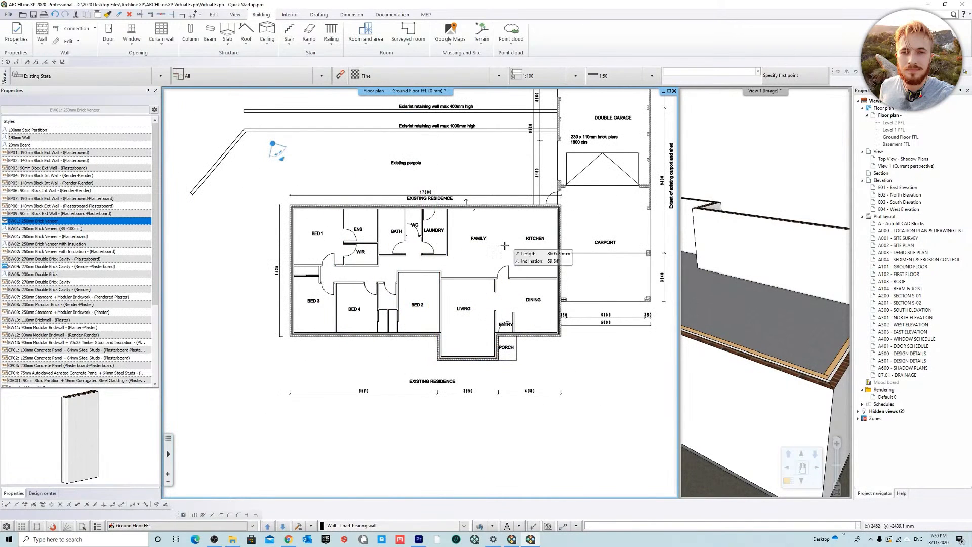
Step: Magnify the View 1 perspective and inspect the exterior walls of the residence in 3D
{"action": "right_click", "coordinate": [748, 93]}
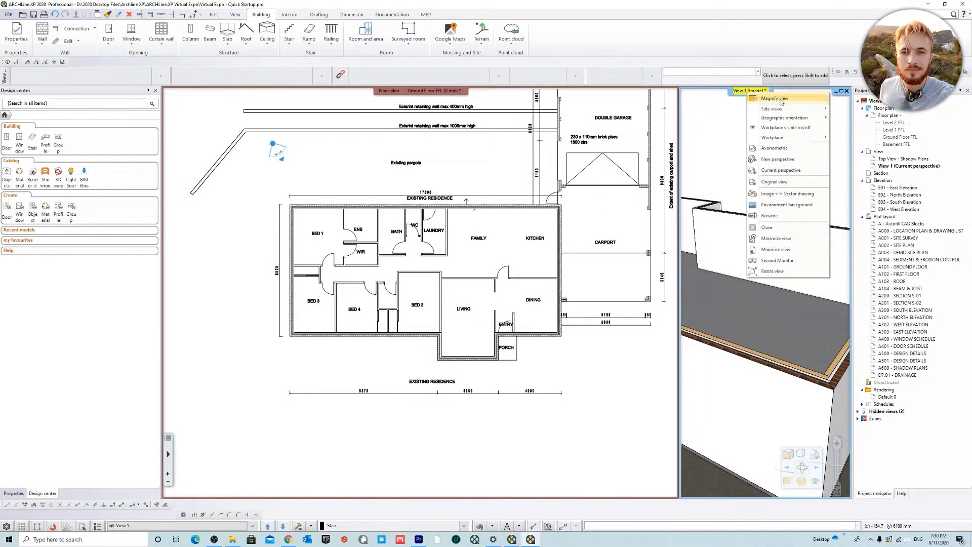
{"action": "left_click", "coordinate": [760, 97]}
{"action": "mouse_move", "coordinate": [374, 228]}
{"action": "middle_mouse_down"}
{"action": "mouse_move", "coordinate": [429, 217]}
{"action": "mouse_move", "coordinate": [455, 258]}
{"action": "mouse_move", "coordinate": [522, 257]}
{"action": "mouse_move", "coordinate": [454, 213]}
{"action": "mouse_move", "coordinate": [445, 245]}
{"action": "mouse_move", "coordinate": [332, 234]}
{"action": "mouse_move", "coordinate": [387, 263]}
{"action": "mouse_move", "coordinate": [434, 262]}
{"action": "mouse_move", "coordinate": [461, 230]}
{"action": "mouse_move", "coordinate": [499, 223]}
{"action": "mouse_move", "coordinate": [557, 263]}
{"action": "mouse_move", "coordinate": [553, 165]}
{"action": "mouse_move", "coordinate": [529, 178]}
{"action": "mouse_move", "coordinate": [600, 94]}
{"action": "mouse_move", "coordinate": [467, 214]}
{"action": "mouse_move", "coordinate": [588, 249]}
{"action": "middle_mouse_up"}
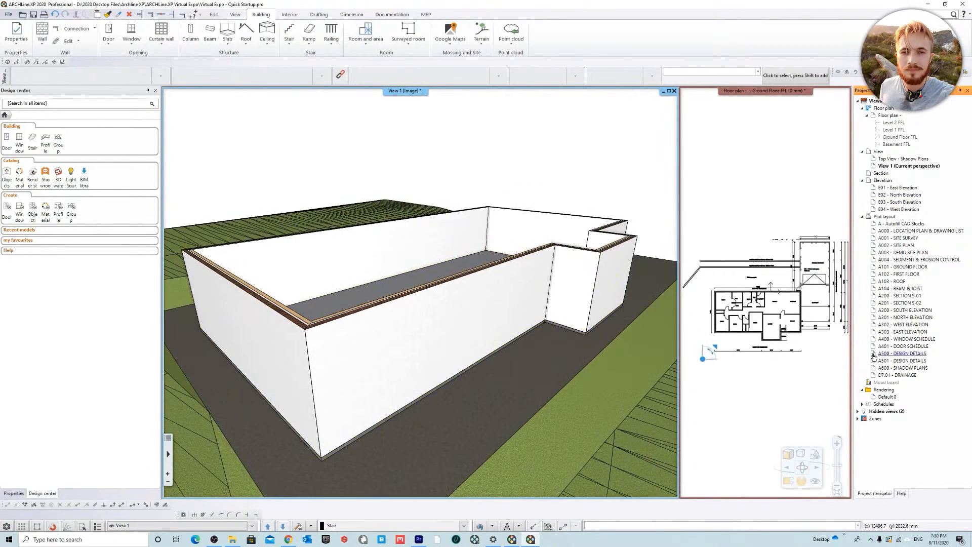
Step: Reopen the hidden S01 section as the magnified view and examine the wall and slab junction at Ground Floor FFL
{"action": "left_click", "coordinate": [901, 413]}
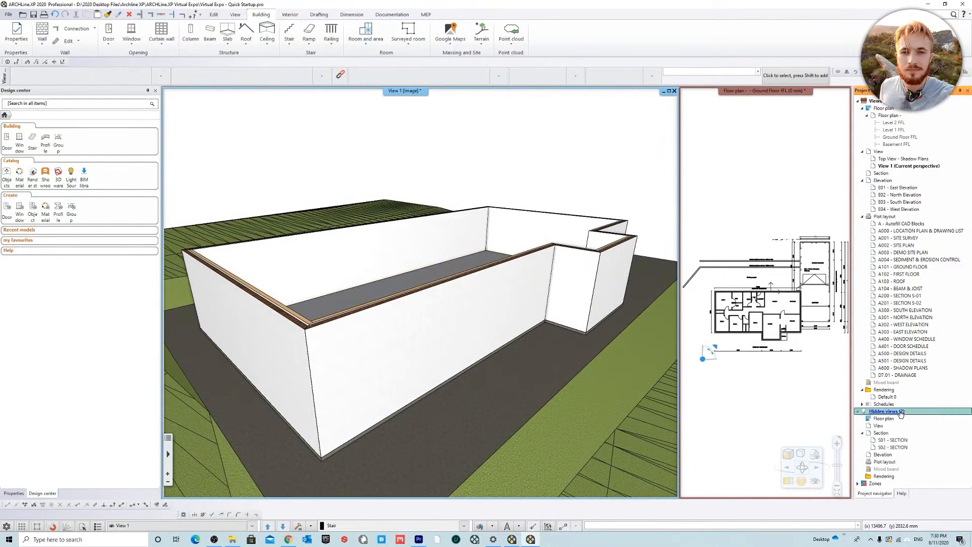
{"action": "double_click", "coordinate": [894, 441]}
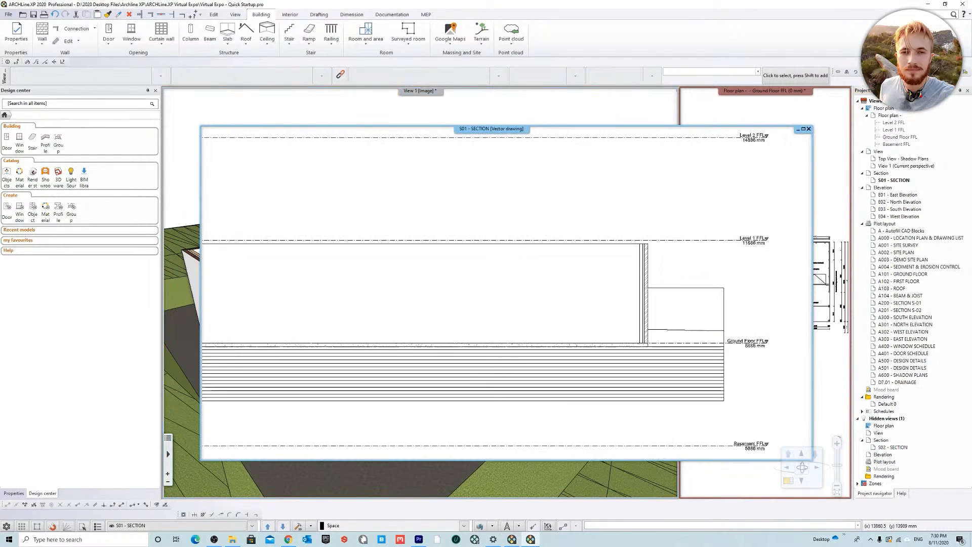
{"action": "right_click", "coordinate": [512, 133]}
{"action": "left_click", "coordinate": [538, 137]}
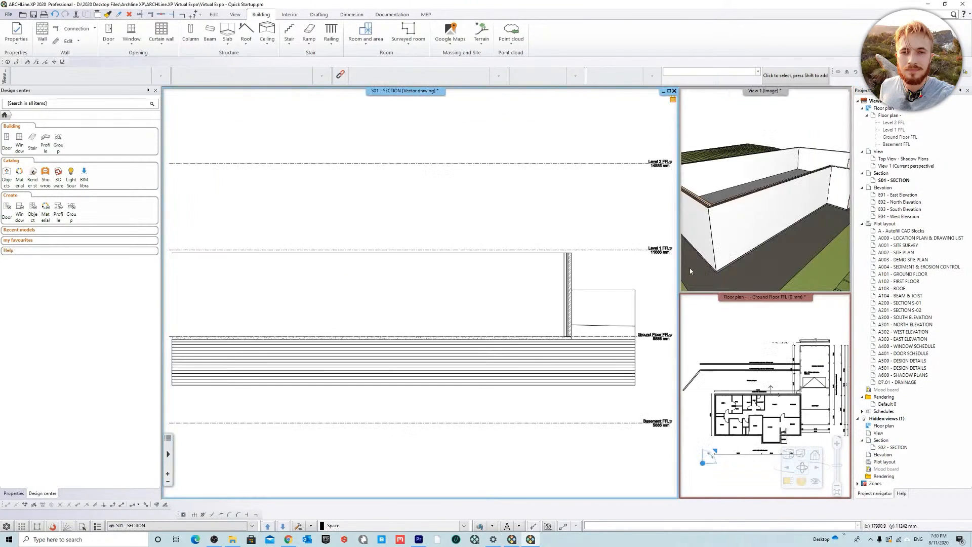
{"action": "scroll", "coordinate": [513, 334], "scroll_direction": "up", "scroll_amount": 3}
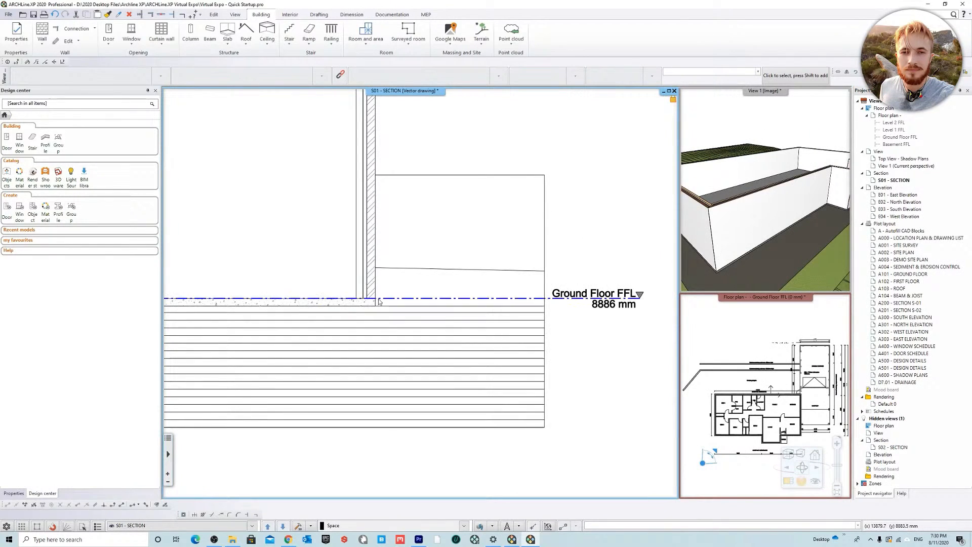
{"action": "scroll", "coordinate": [426, 302], "scroll_direction": "up", "scroll_amount": 2}
{"action": "scroll", "coordinate": [450, 287], "scroll_direction": "up", "scroll_amount": 2}
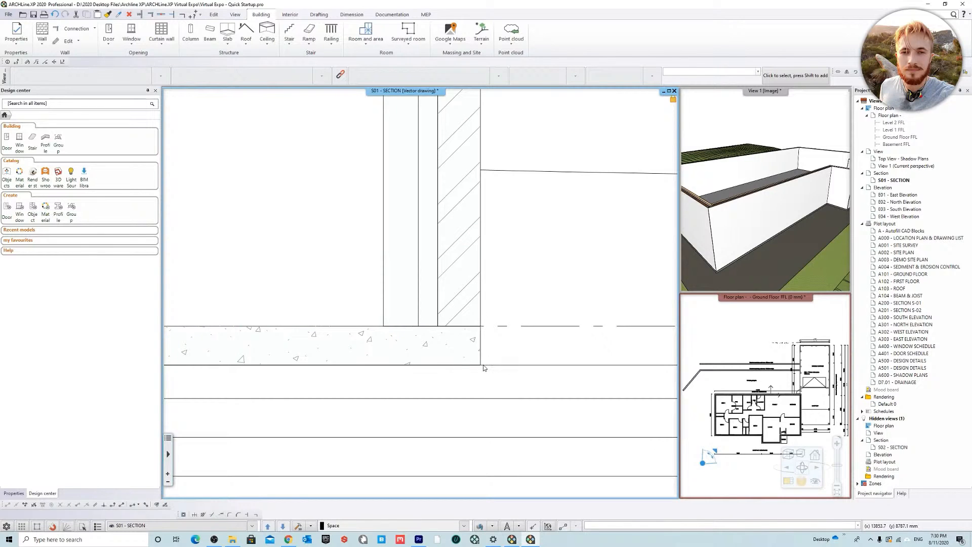
{"action": "scroll", "coordinate": [484, 368], "scroll_direction": "down", "scroll_amount": 3}
{"action": "middle_click_drag", "start_coordinate": [417, 310], "coordinate": [421, 330]}
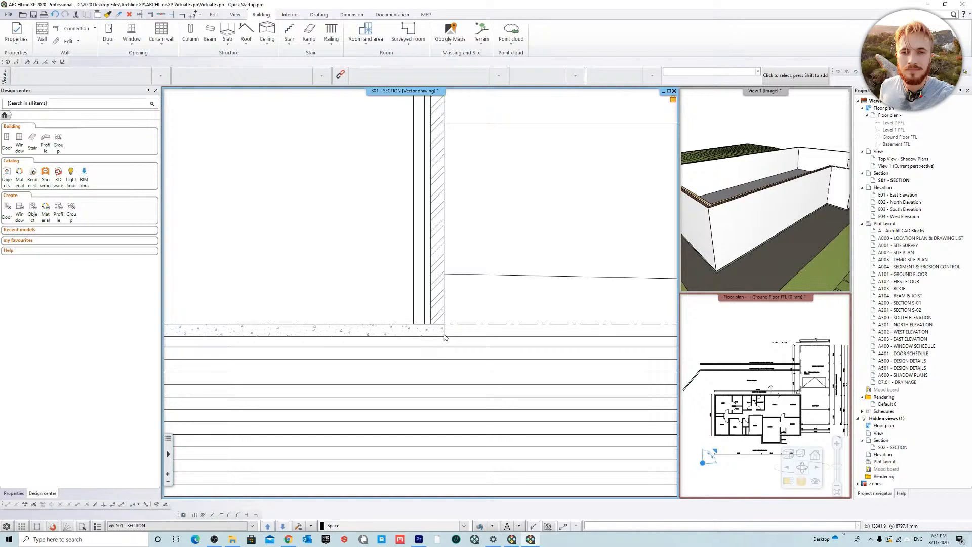
Step: Examine the floor levels around the wall and slab junction in the S01 section
{"action": "scroll", "coordinate": [435, 392], "scroll_direction": "down", "scroll_amount": 2}
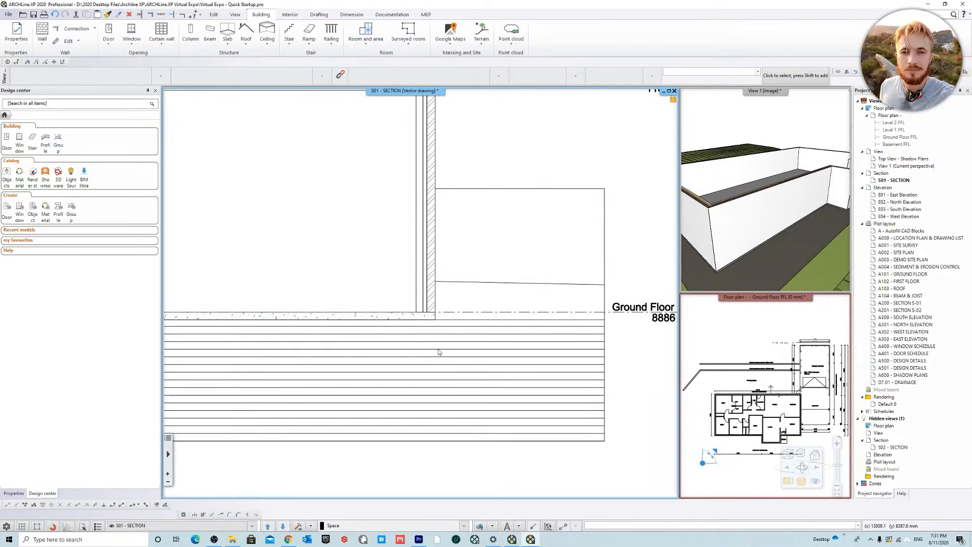
{"action": "scroll", "coordinate": [406, 333], "scroll_direction": "down", "scroll_amount": 3}
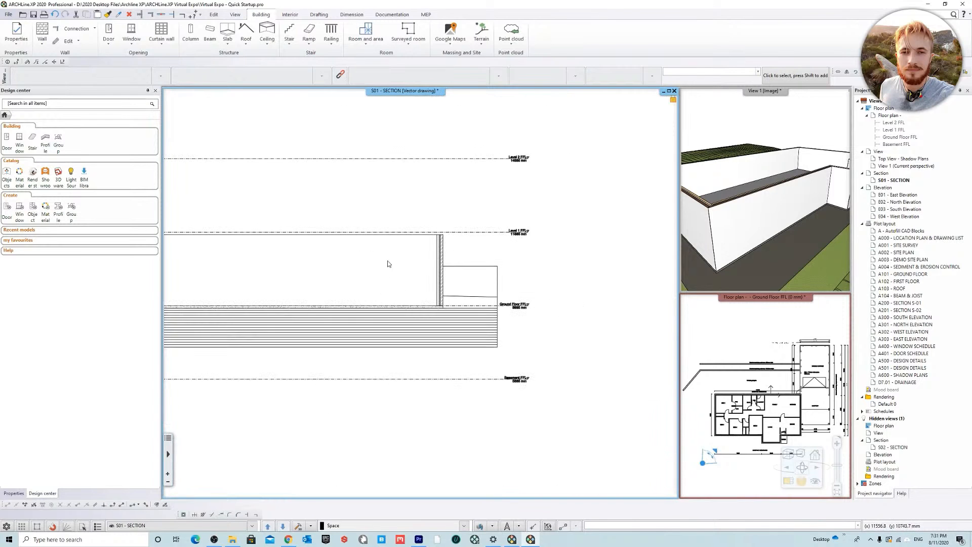
{"action": "scroll", "coordinate": [485, 301], "scroll_direction": "up", "scroll_amount": 2}
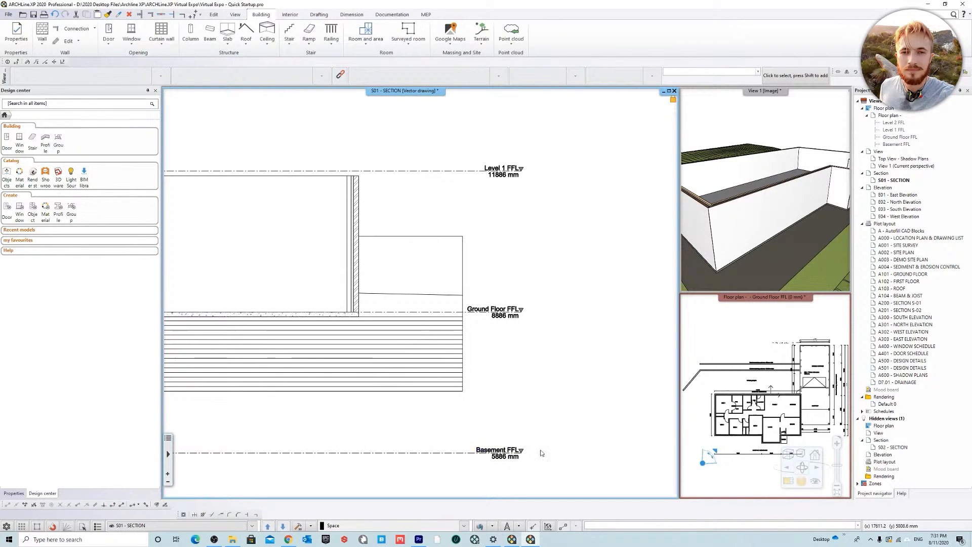
Step: Magnify the Ground Floor FFL plan and set the Basement FFL height to 400 mm in the floor plan's level settings
{"action": "left_click", "coordinate": [755, 339]}
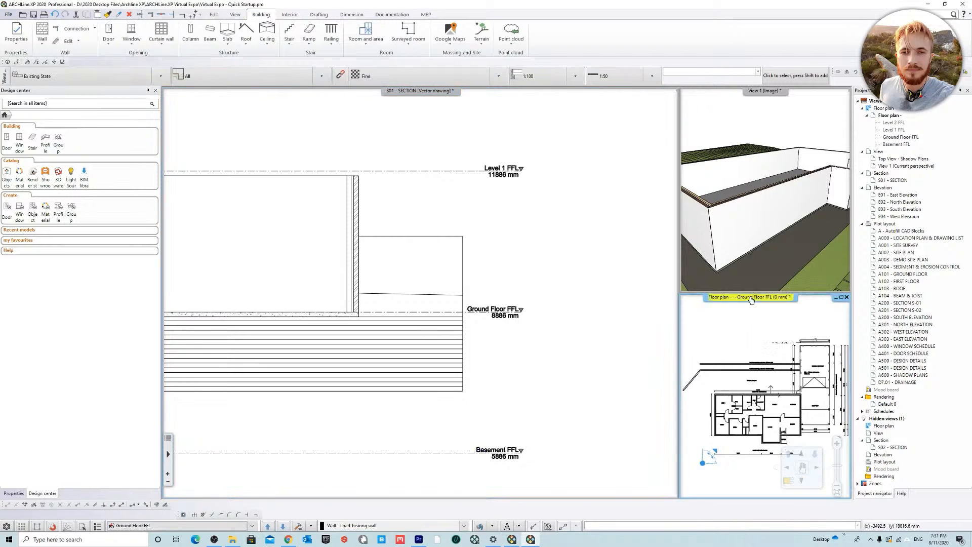
{"action": "double_click", "coordinate": [779, 299]}
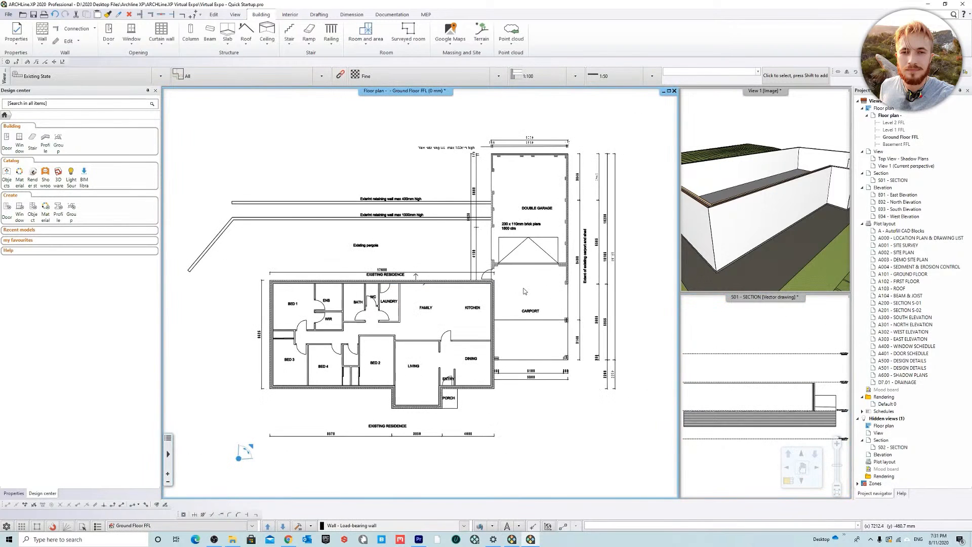
{"action": "right_click", "coordinate": [892, 115]}
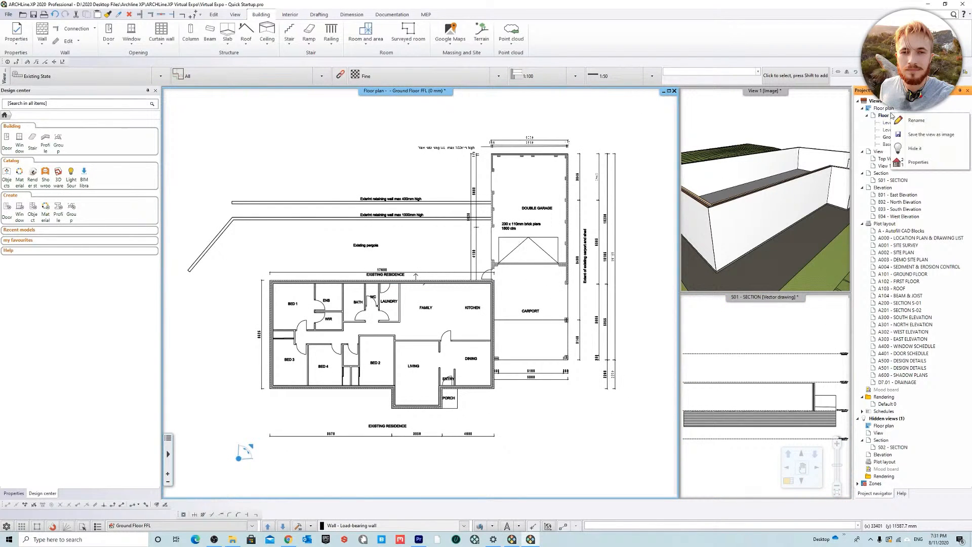
{"action": "left_click", "coordinate": [918, 162]}
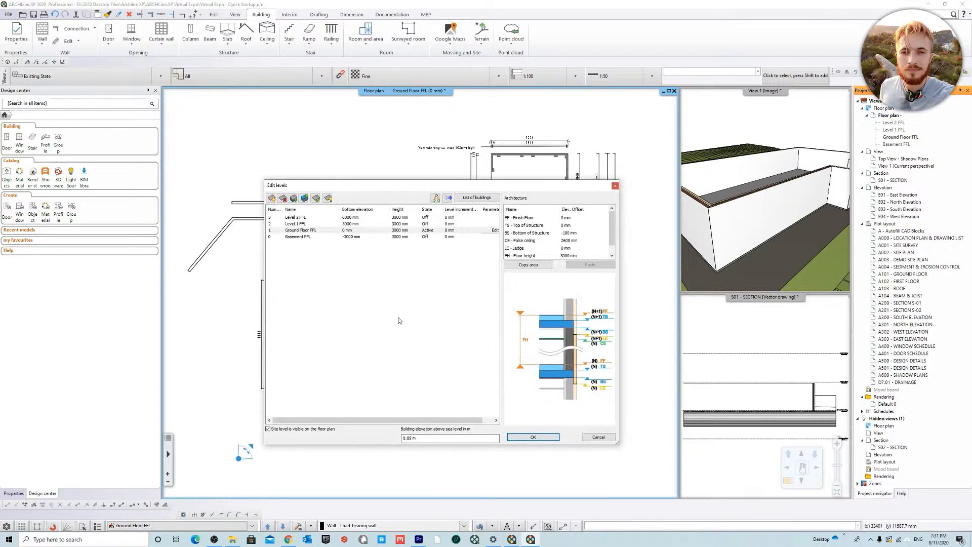
{"action": "left_click", "coordinate": [335, 238]}
{"action": "left_click", "coordinate": [406, 237]}
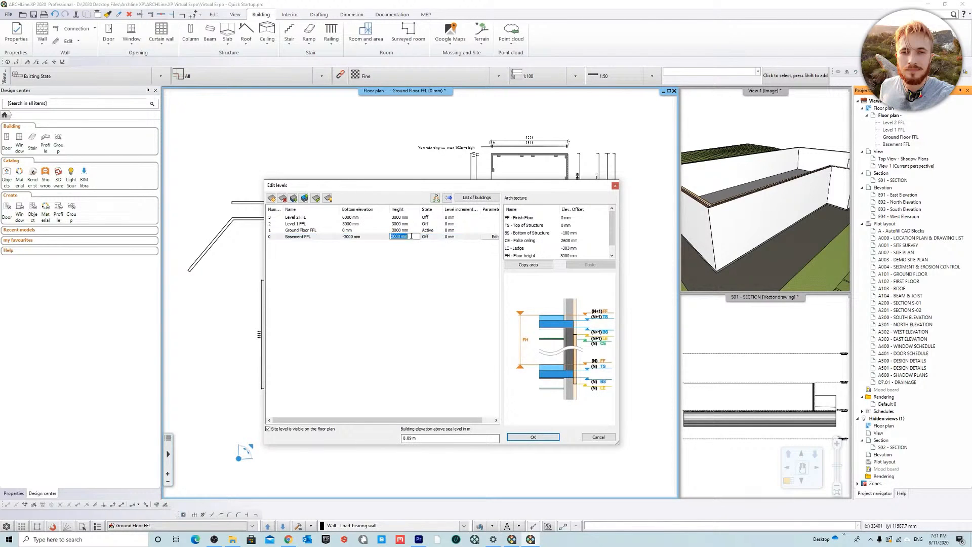
{"action": "type", "text": "400"}
{"action": "left_click", "coordinate": [343, 238]}
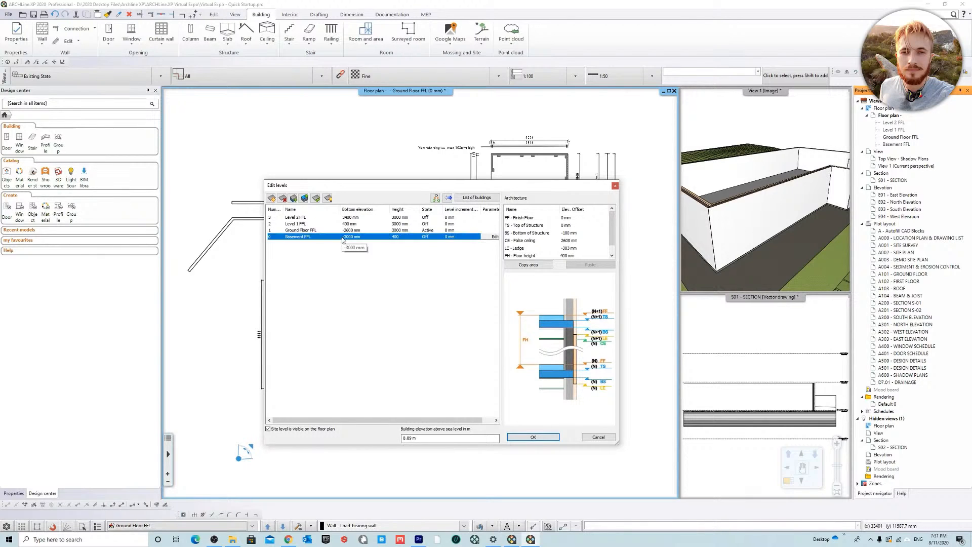
Step: Set the Ground Floor FFL bottom elevation to 0 mm and apply the level changes
{"action": "left_click", "coordinate": [371, 231]}
{"action": "type", "text": "0"}
{"action": "key", "text": "Return"}
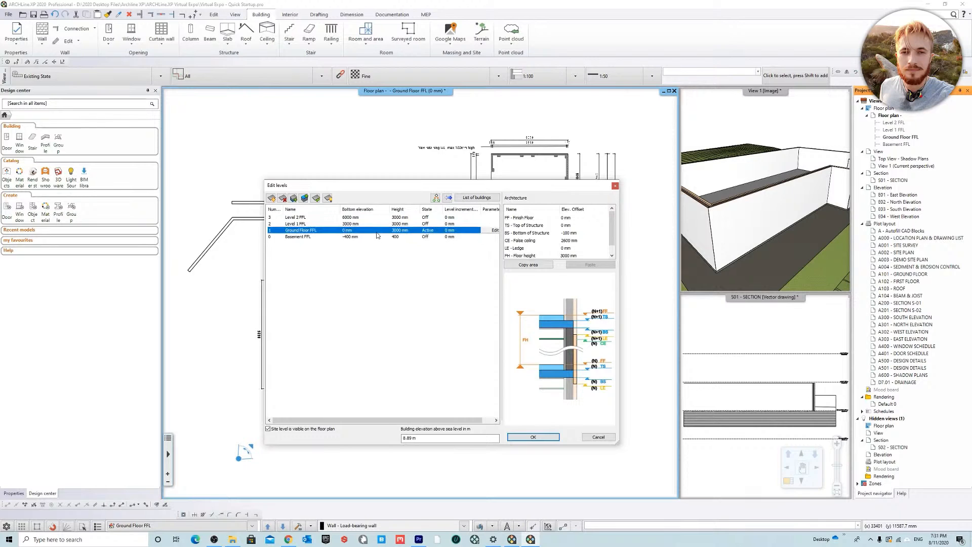
{"action": "left_click", "coordinate": [532, 437]}
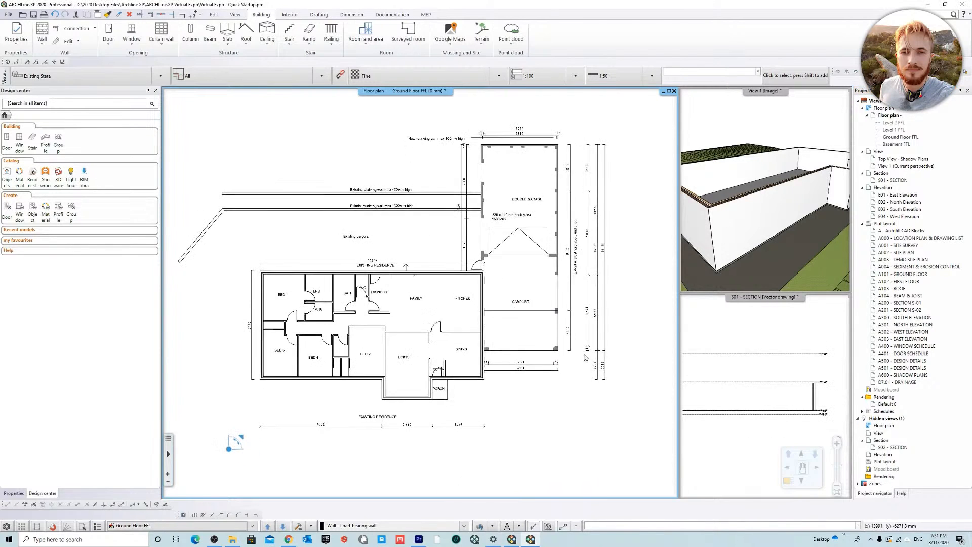
Step: Inspect the Basement, Ground Floor and Level 1 lines beside the wall in the S01 section
{"action": "left_click", "coordinate": [801, 326]}
{"action": "scroll", "coordinate": [785, 413], "scroll_direction": "up", "scroll_amount": 5}
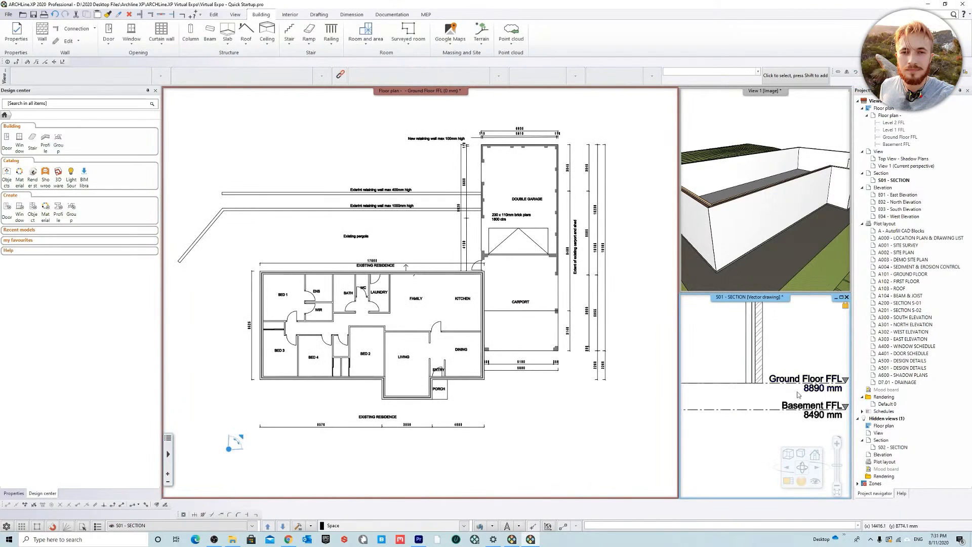
{"action": "scroll", "coordinate": [784, 411], "scroll_direction": "down", "scroll_amount": 2}
{"action": "middle_click_drag", "start_coordinate": [777, 358], "coordinate": [736, 419]}
{"action": "middle_click_drag", "start_coordinate": [720, 327], "coordinate": [751, 372]}
{"action": "scroll", "coordinate": [780, 405], "scroll_direction": "up", "scroll_amount": 3}
{"action": "scroll", "coordinate": [788, 413], "scroll_direction": "down", "scroll_amount": 4}
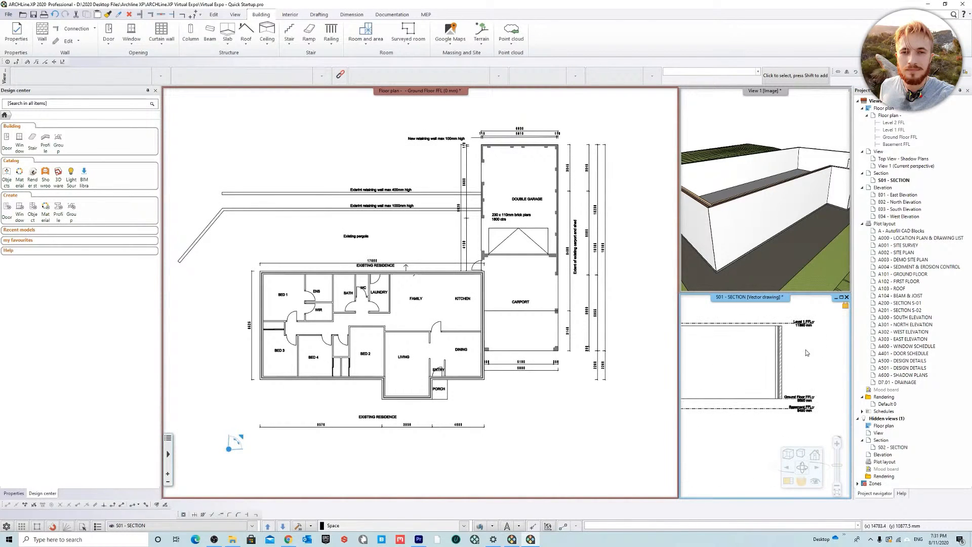
{"action": "middle_click_drag", "start_coordinate": [807, 353], "coordinate": [793, 377]}
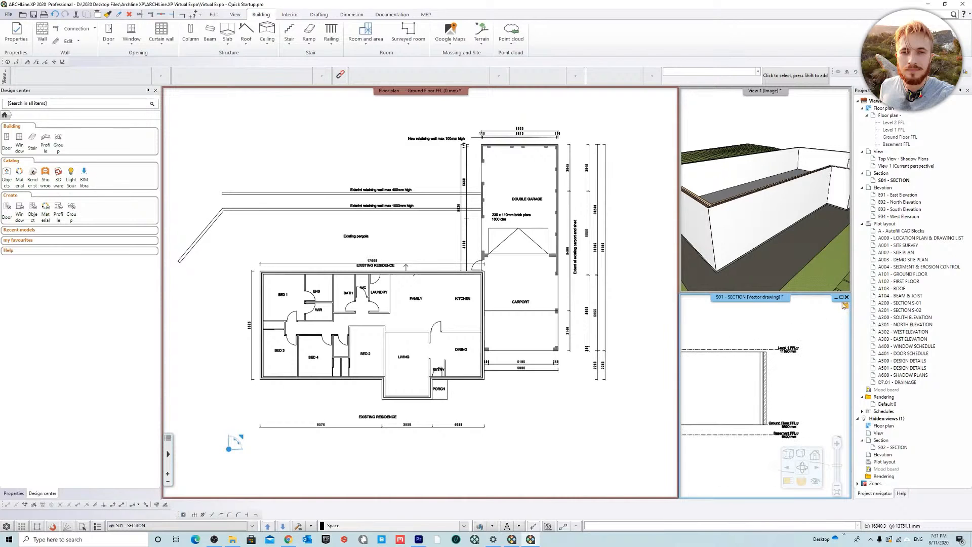
Step: Close the S01 section and bring up the View 1 perspective as the magnified view
{"action": "left_click", "coordinate": [847, 297]}
{"action": "left_click", "coordinate": [858, 412]}
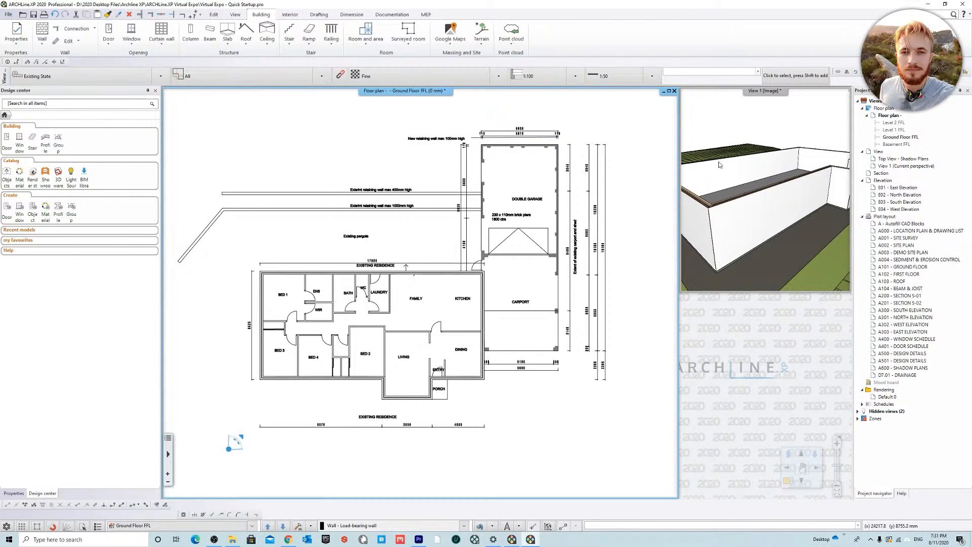
{"action": "left_click", "coordinate": [755, 93]}
{"action": "right_click", "coordinate": [751, 92]}
{"action": "left_click", "coordinate": [787, 96]}
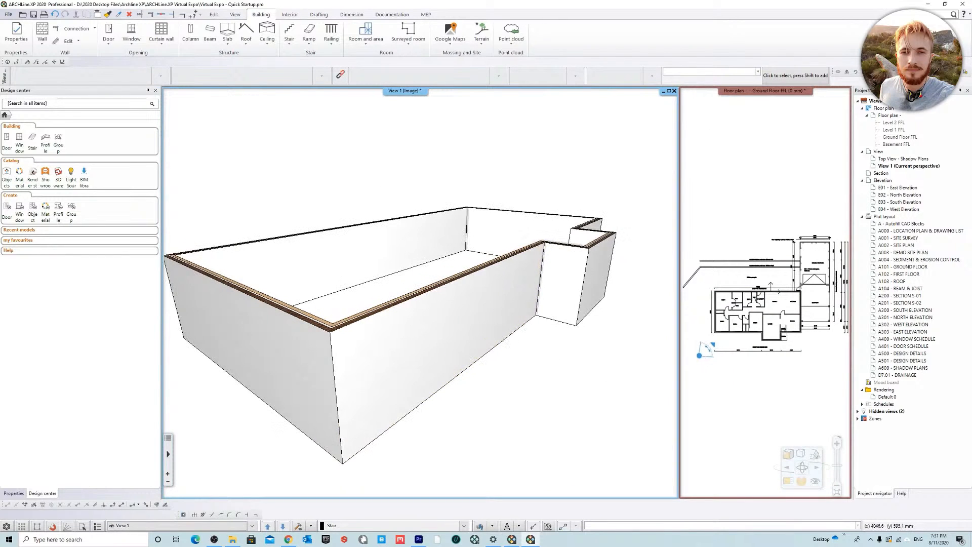
{"action": "mouse_move", "coordinate": [514, 376]}
{"action": "middle_mouse_down"}
{"action": "mouse_move", "coordinate": [514, 305]}
{"action": "mouse_move", "coordinate": [506, 382]}
{"action": "middle_mouse_up"}
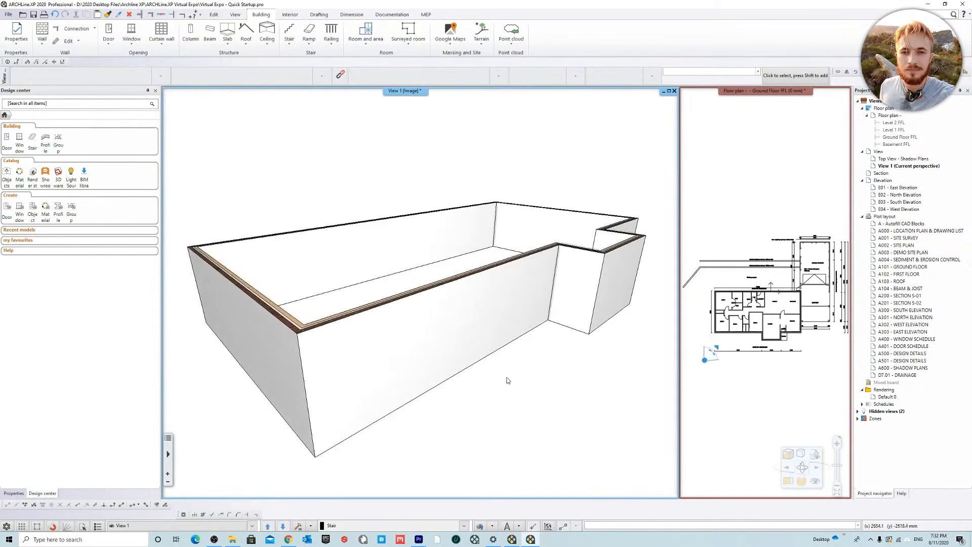
Step: Turn the hidden survey and terrain layers back on in the Ground Floor plan and refresh the 3D view
{"action": "left_click", "coordinate": [778, 150]}
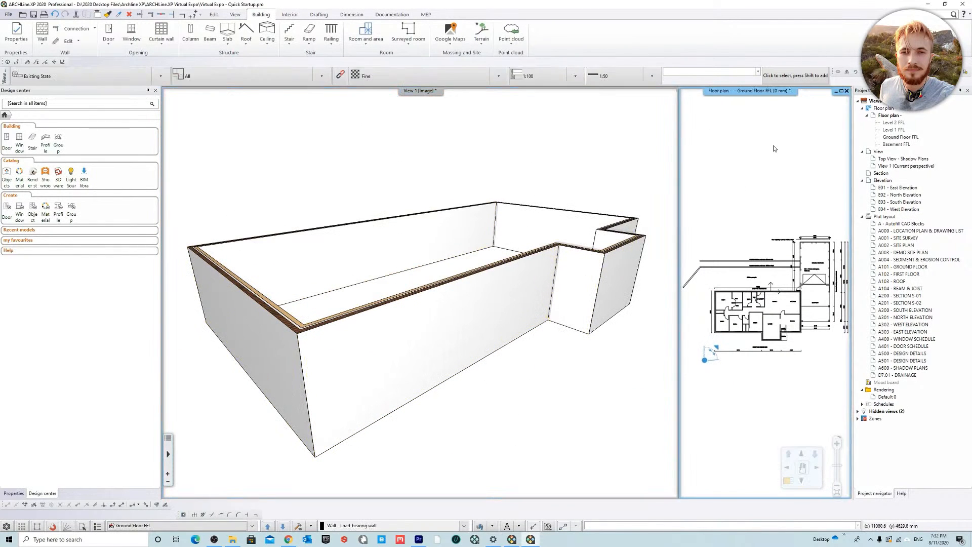
{"action": "left_click", "coordinate": [481, 525]}
{"action": "left_click_drag", "start_coordinate": [209, 224], "coordinate": [213, 266]}
{"action": "left_click", "coordinate": [199, 376]}
{"action": "left_click", "coordinate": [483, 399]}
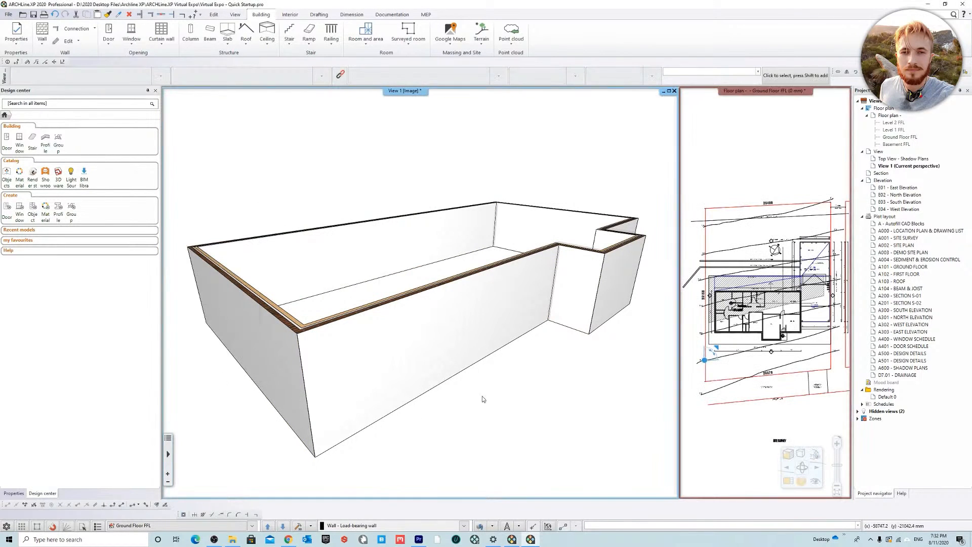
{"action": "left_click", "coordinate": [301, 527]}
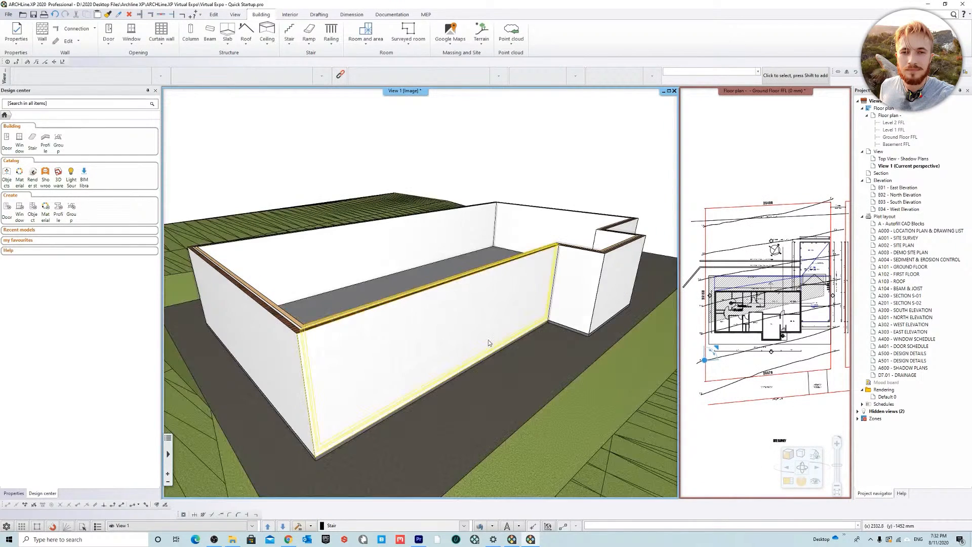
Step: Inspect the base of the residence's walls against the slab and terrain in 3D, checking the front wall's properties
{"action": "middle_click_drag", "start_coordinate": [500, 342], "coordinate": [369, 338]}
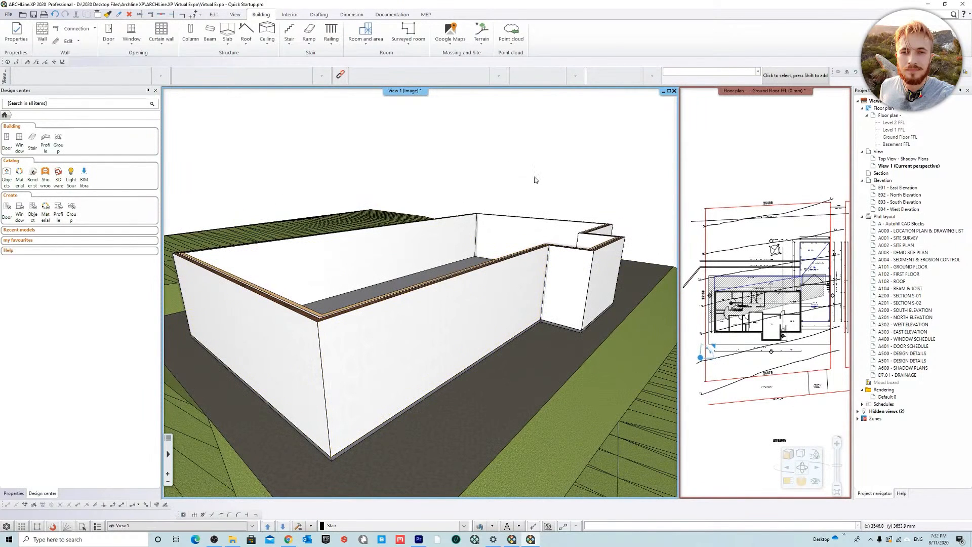
{"action": "middle_click_drag", "start_coordinate": [526, 177], "coordinate": [538, 144]}
{"action": "middle_click_drag", "start_coordinate": [430, 257], "coordinate": [502, 271]}
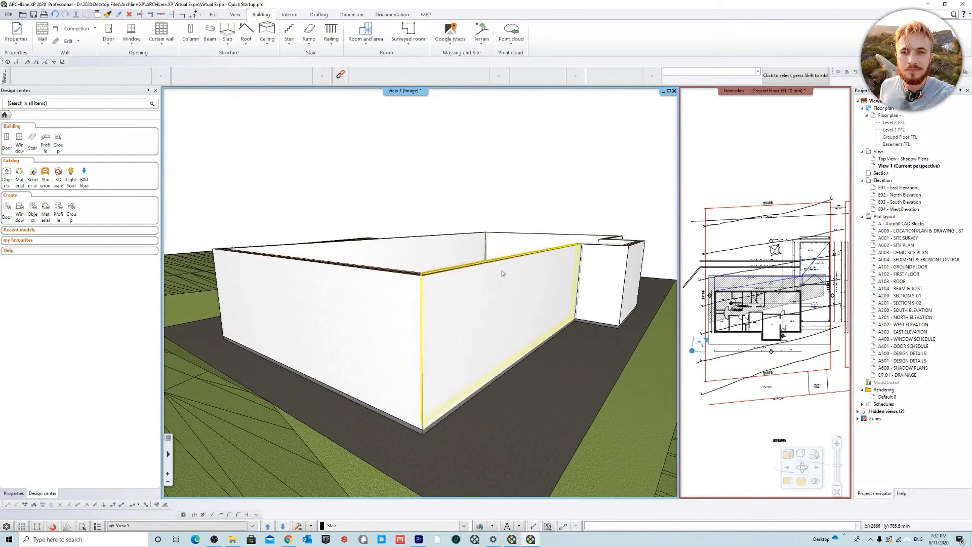
{"action": "left_click", "coordinate": [485, 299]}
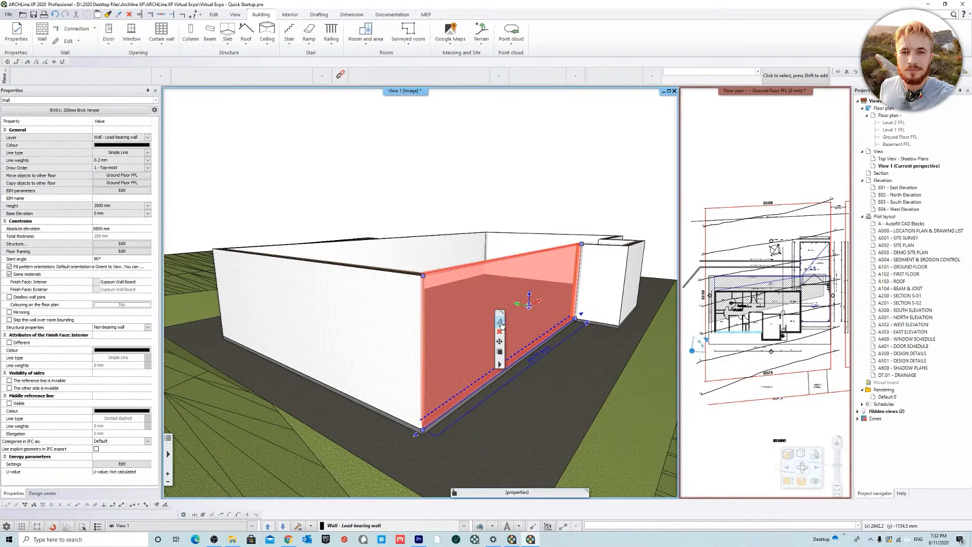
{"action": "left_click", "coordinate": [291, 167]}
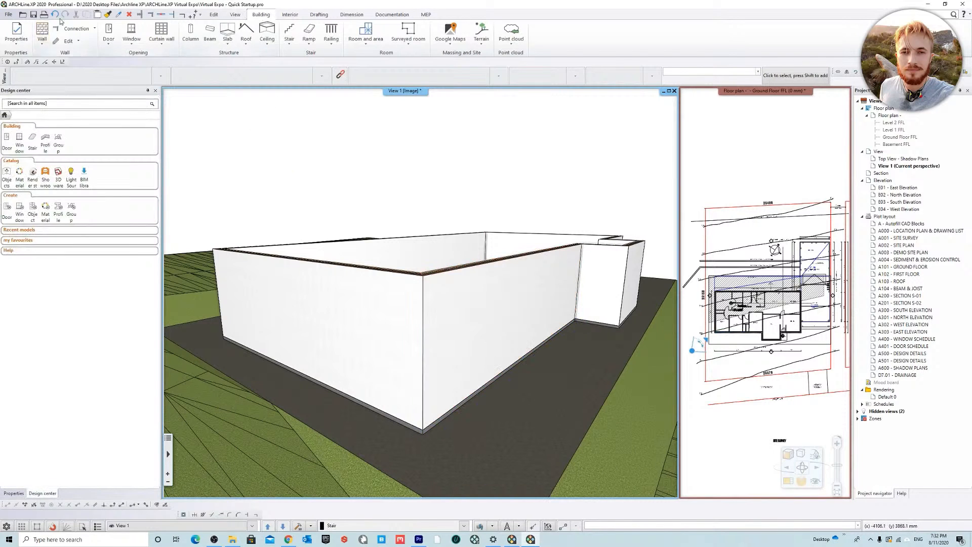
Step: Start the Wall tool and delete the wall style BW01: 250mm Brick Veneer (BS -100mm)
{"action": "left_click", "coordinate": [42, 31]}
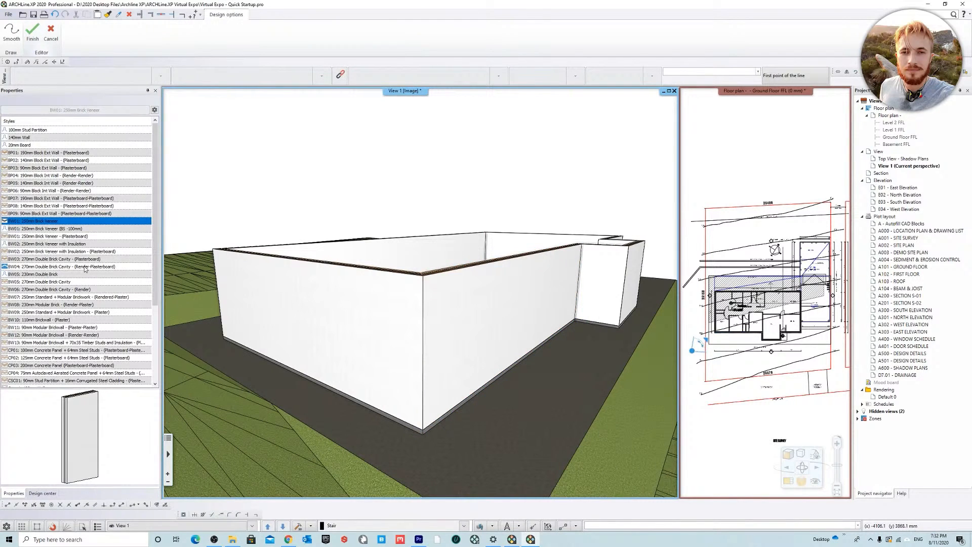
{"action": "right_click", "coordinate": [79, 229]}
{"action": "left_click", "coordinate": [98, 289]}
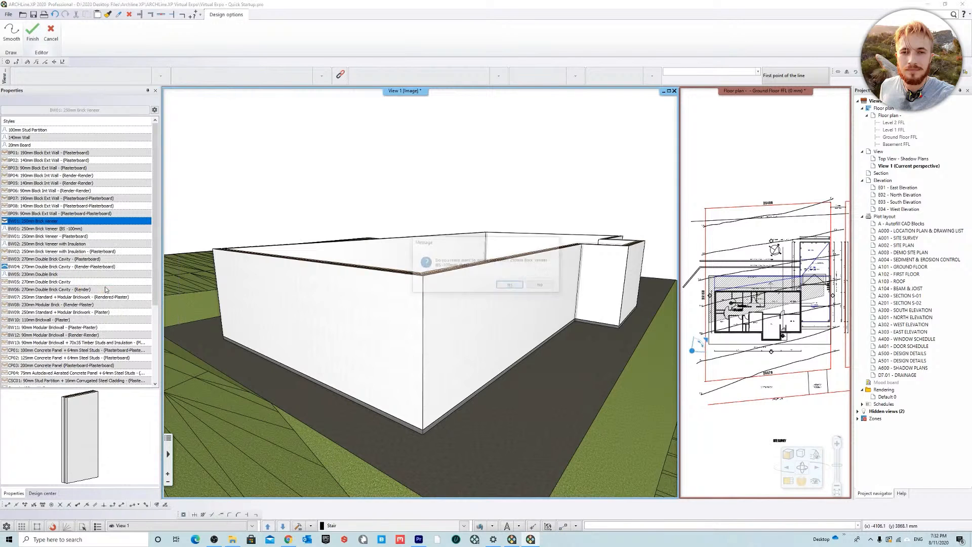
{"action": "left_click", "coordinate": [511, 286]}
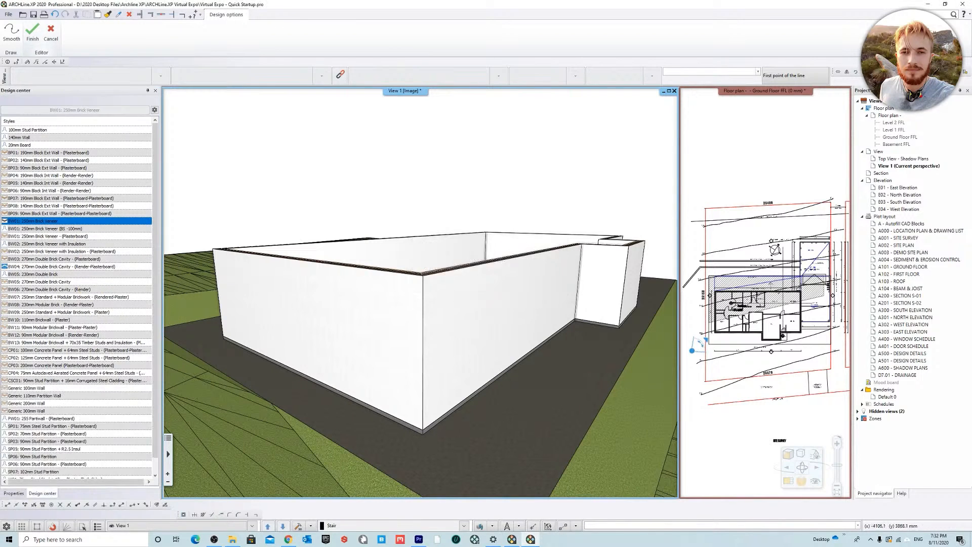
{"action": "right_click", "coordinate": [50, 221]}
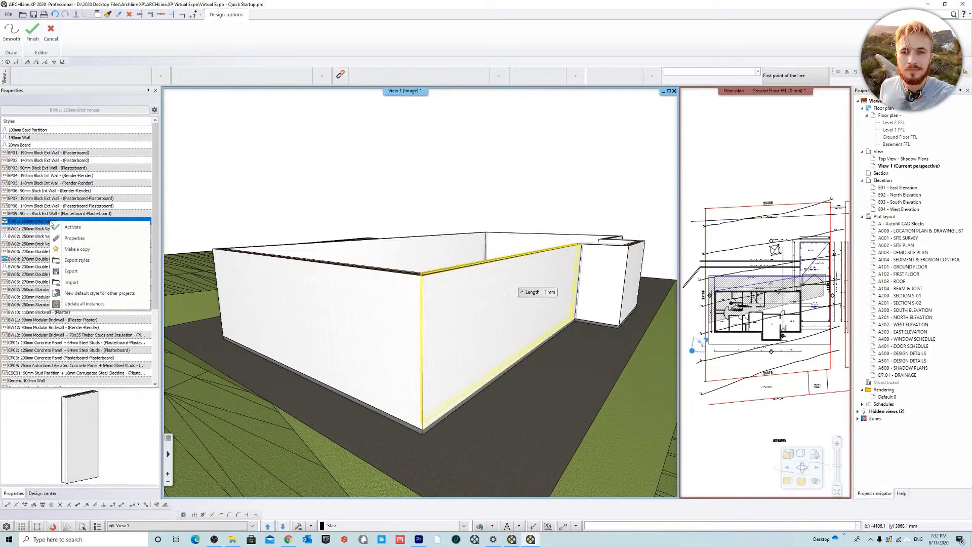
{"action": "left_click", "coordinate": [76, 249]}
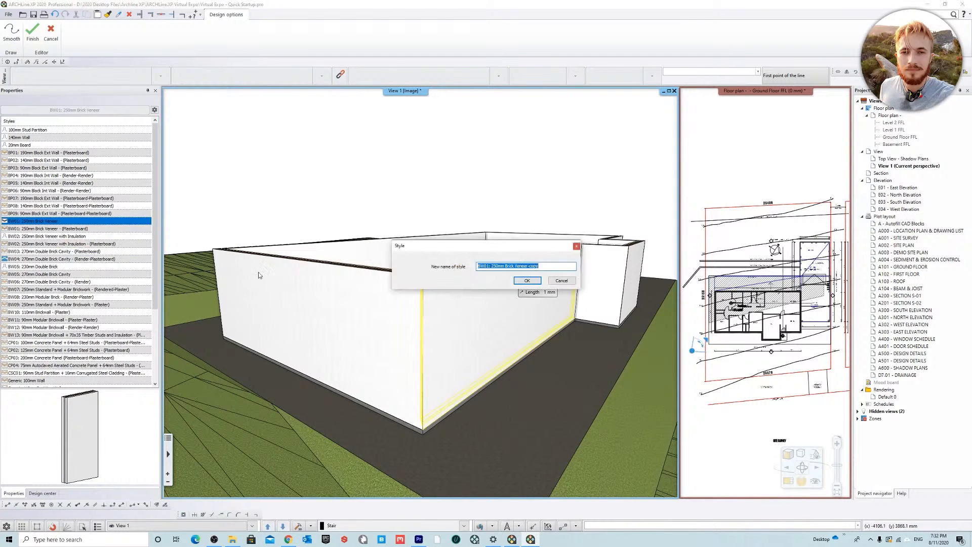
{"action": "left_click", "coordinate": [563, 281]}
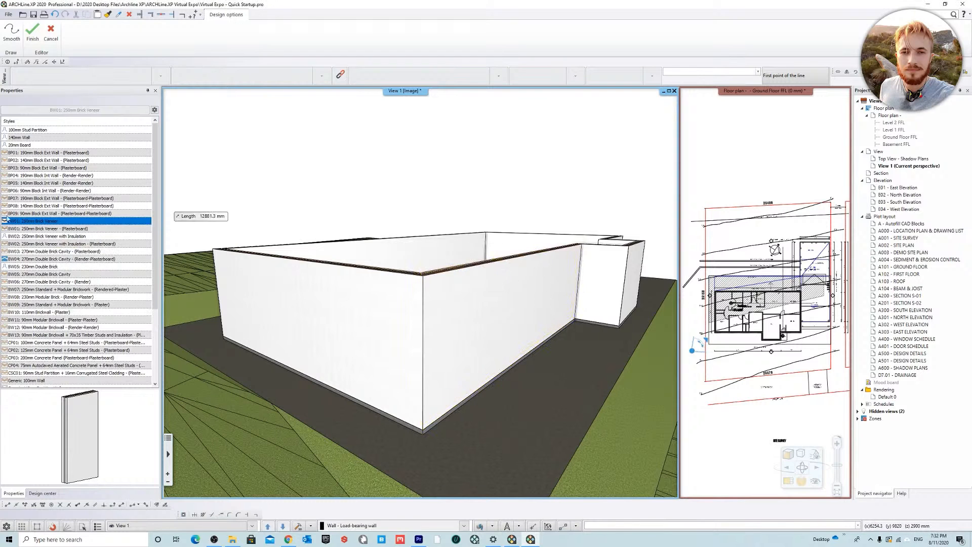
Step: Open the compound wall layers of the style BW01: 250mm Brick Veneer and review its stud and air cavity layers
{"action": "right_click", "coordinate": [51, 223]}
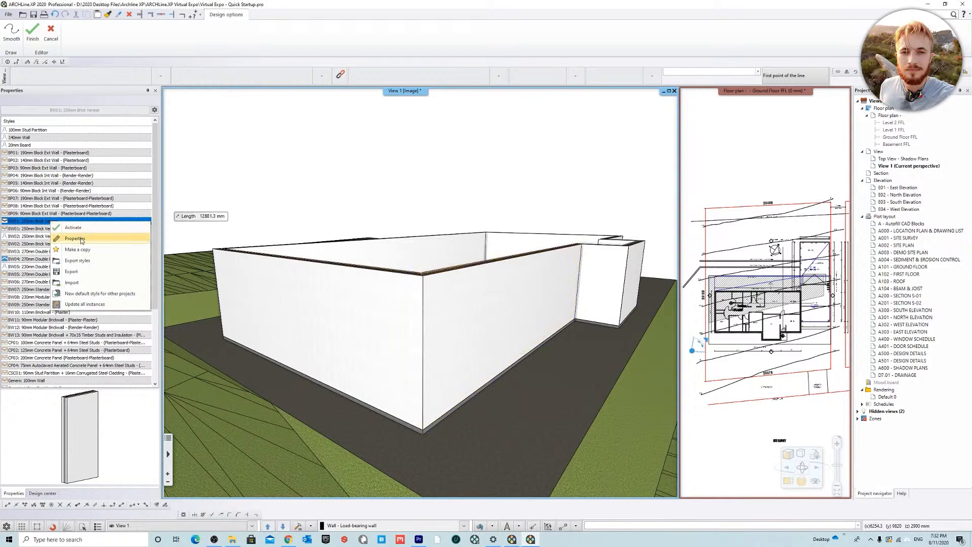
{"action": "left_click", "coordinate": [75, 239]}
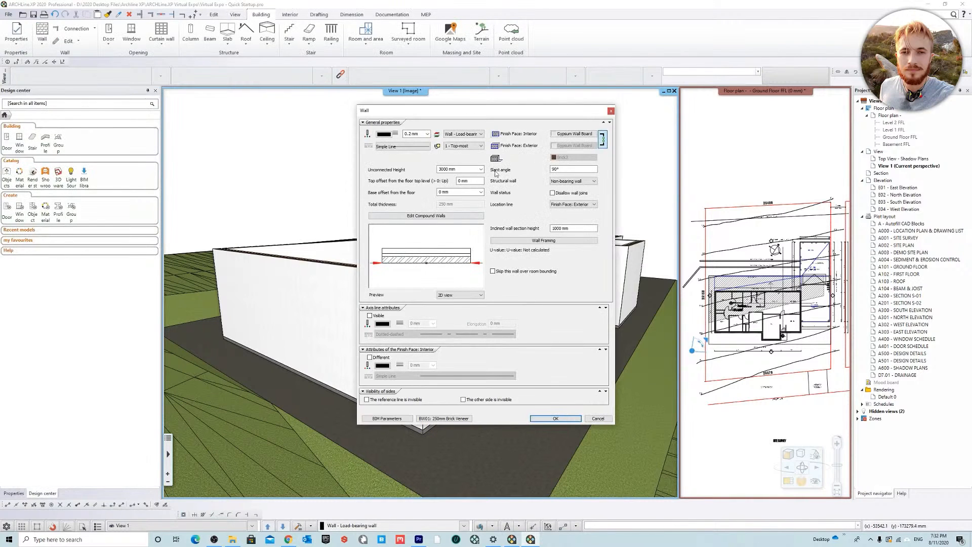
{"action": "left_click", "coordinate": [449, 215]}
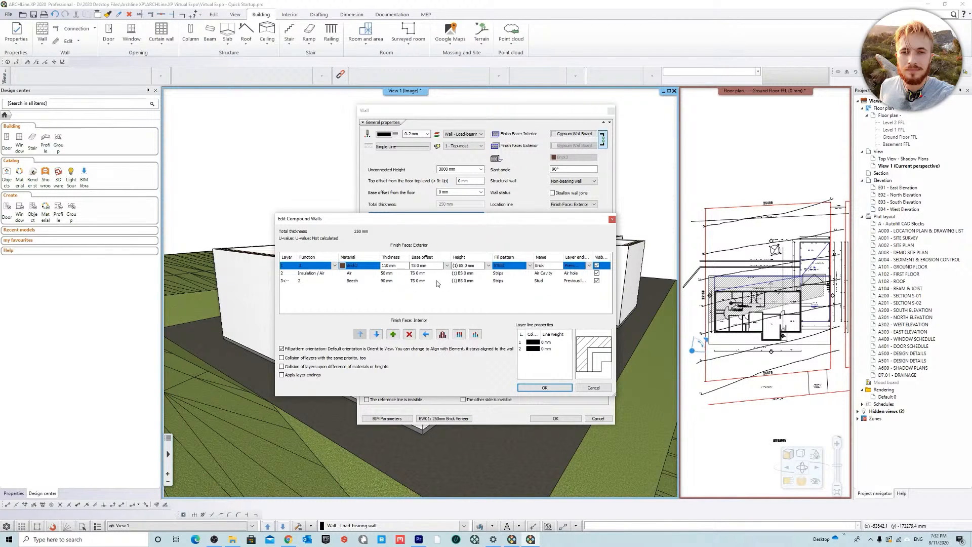
{"action": "left_click", "coordinate": [361, 281]}
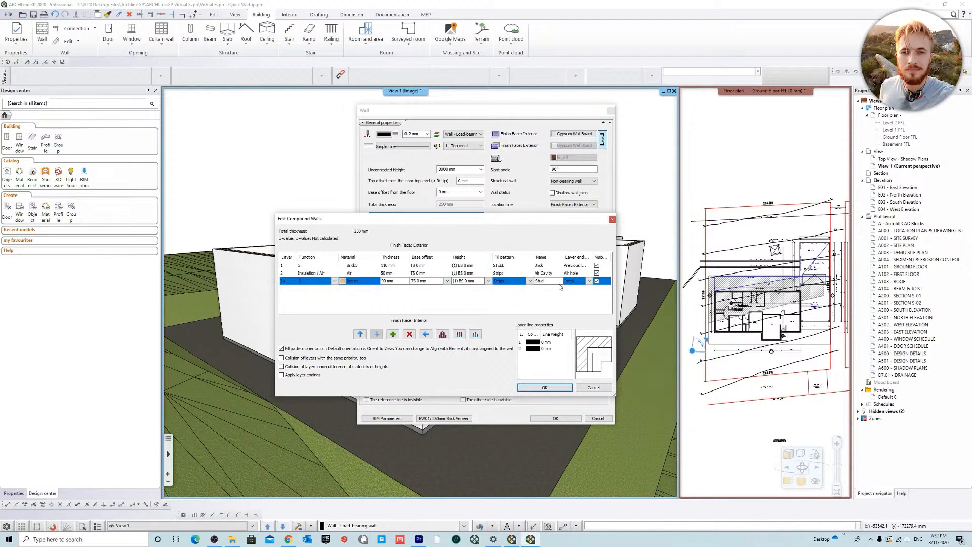
{"action": "left_click", "coordinate": [372, 274]}
Step: Set the base of the brick and air cavity layers to BS - Bottom of Structure in the compound wall
{"action": "left_click", "coordinate": [364, 266]}
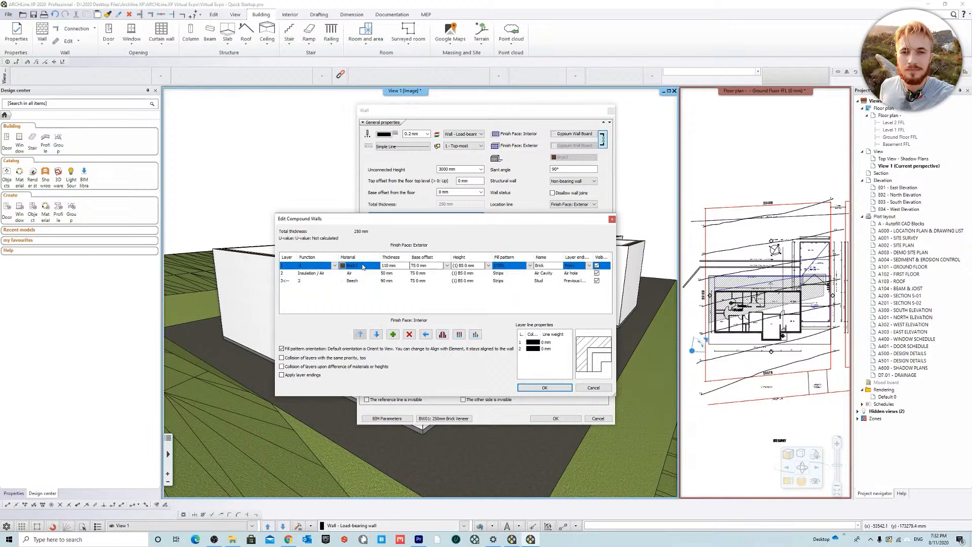
{"action": "left_click", "coordinate": [447, 265]}
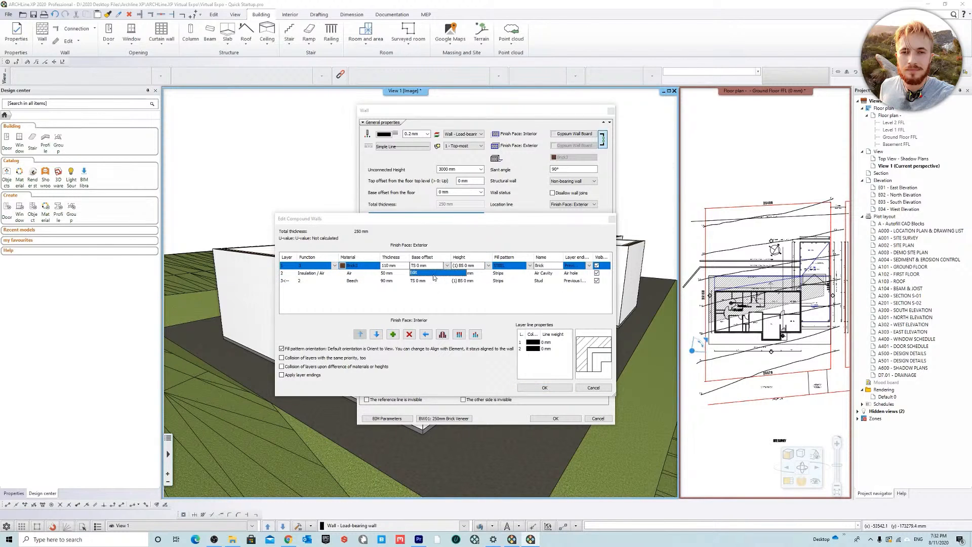
{"action": "left_click", "coordinate": [433, 274]}
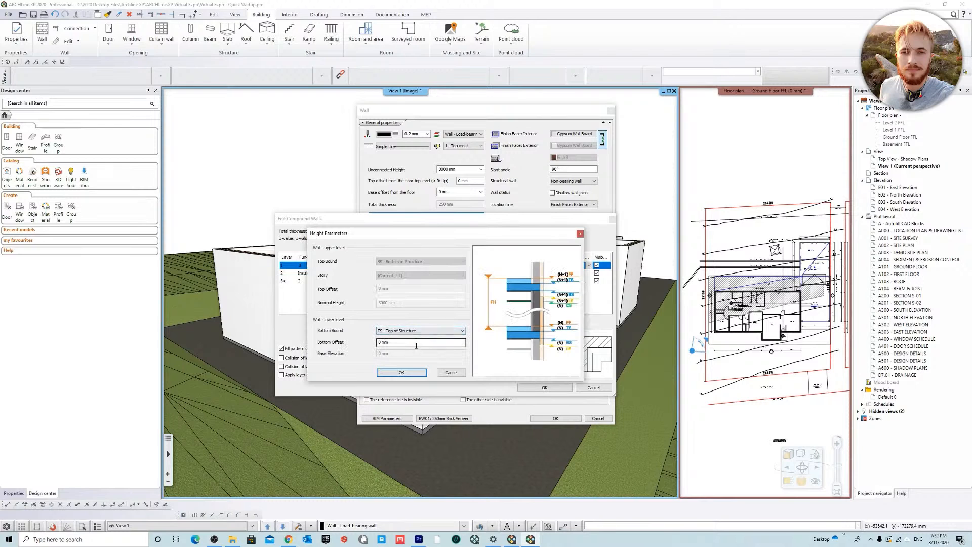
{"action": "left_click", "coordinate": [428, 330]}
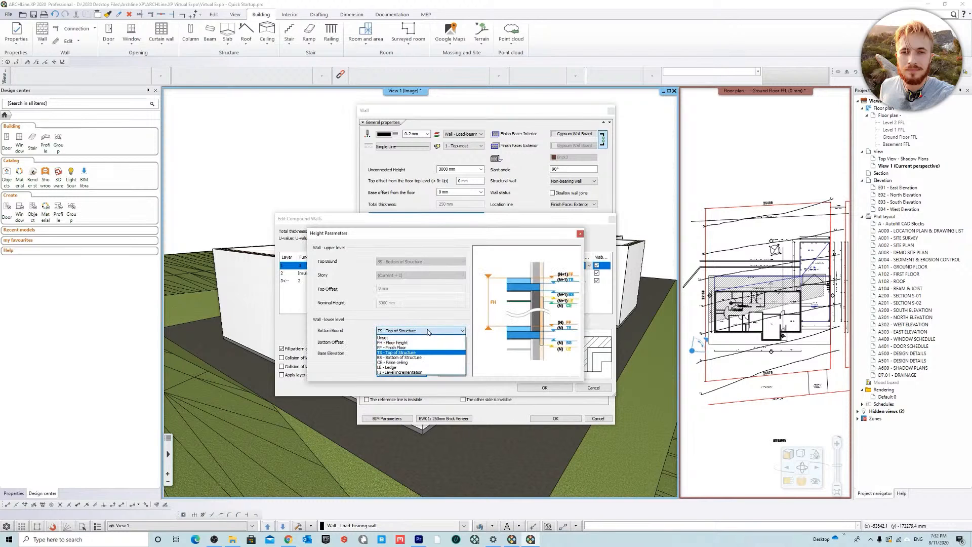
{"action": "left_click", "coordinate": [424, 359]}
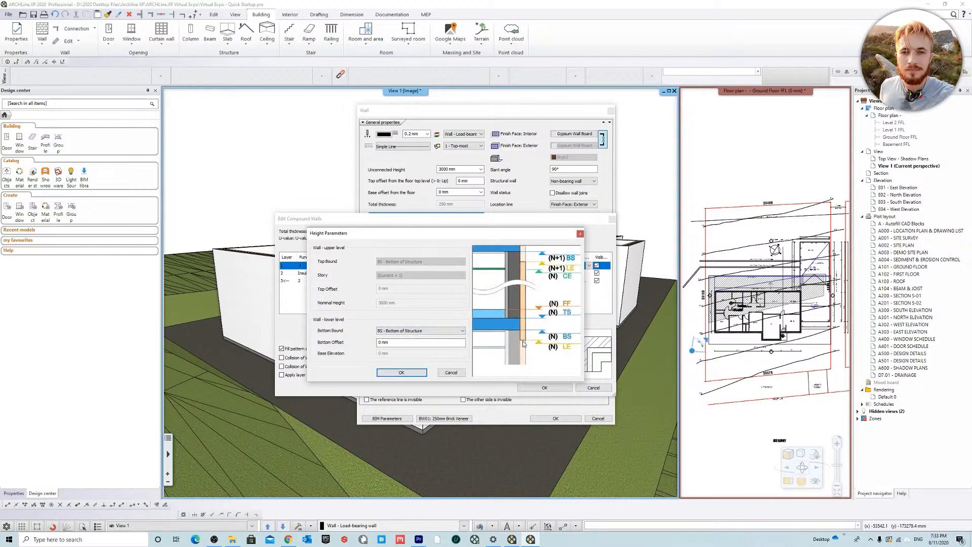
{"action": "left_click", "coordinate": [402, 373]}
{"action": "left_click", "coordinate": [434, 266]}
{"action": "left_click", "coordinate": [433, 273]}
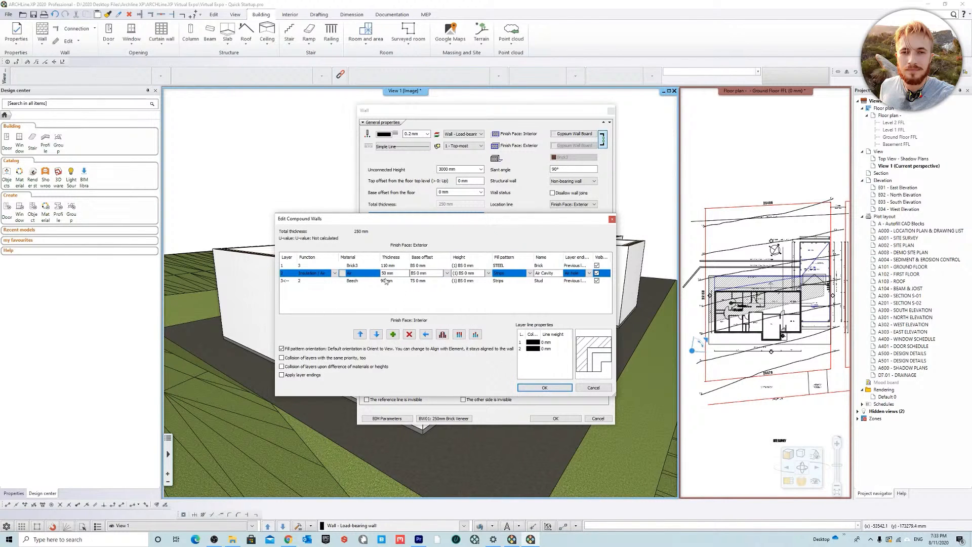
{"action": "left_click", "coordinate": [544, 388]}
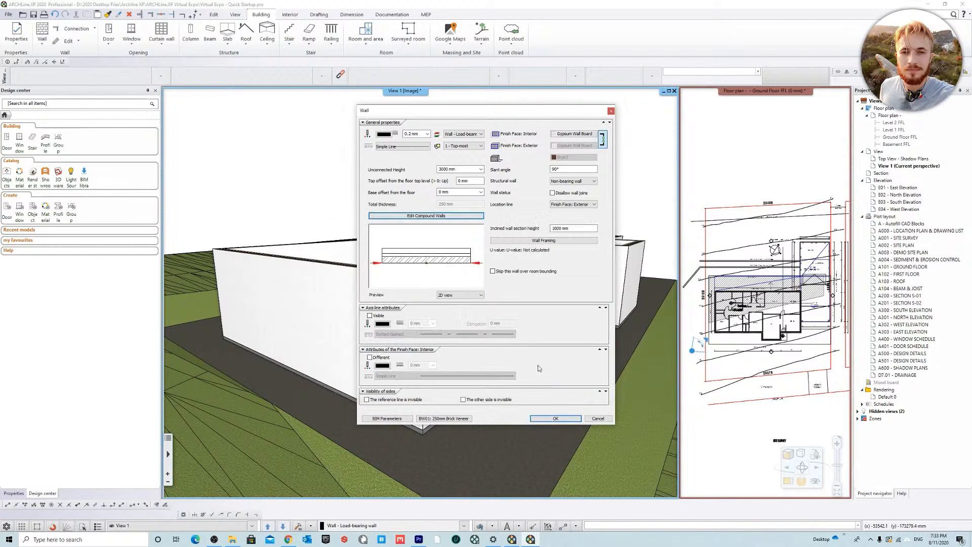
Step: Save the modified wall as a new style named BW01: 250mm Brick Veneer (BS -100mm)
{"action": "left_click", "coordinate": [445, 419]}
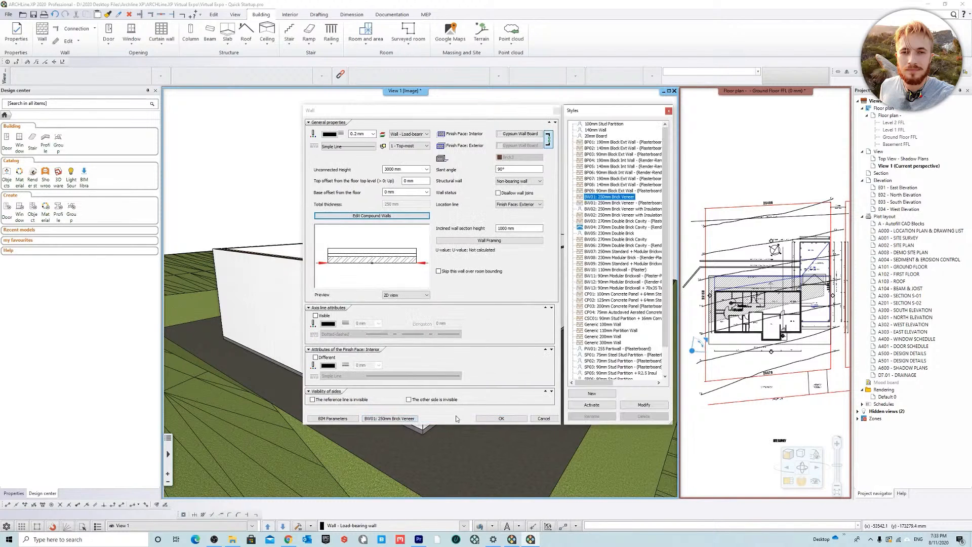
{"action": "left_click", "coordinate": [602, 394]}
{"action": "left_click_drag", "start_coordinate": [622, 207], "coordinate": [443, 246]}
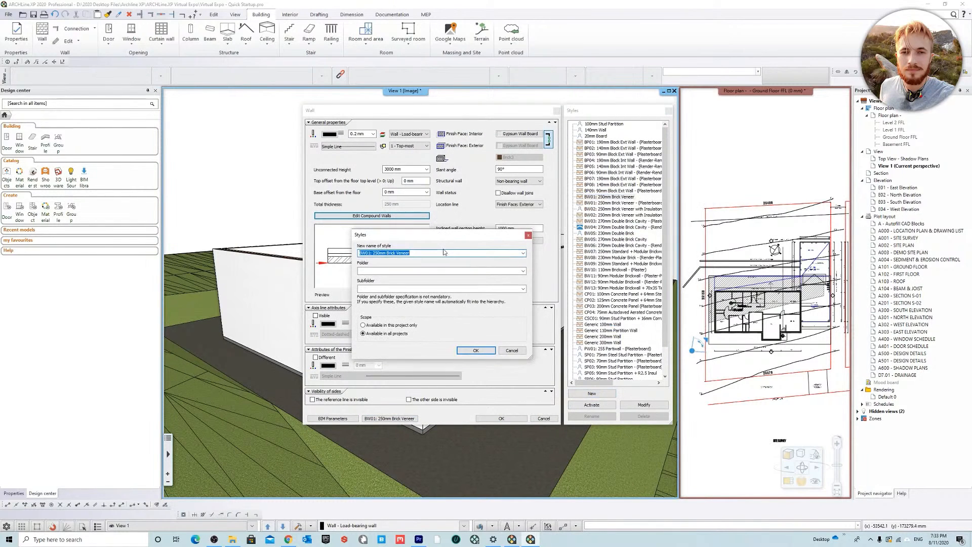
{"action": "left_click", "coordinate": [442, 253]}
{"action": "left_click", "coordinate": [476, 350]}
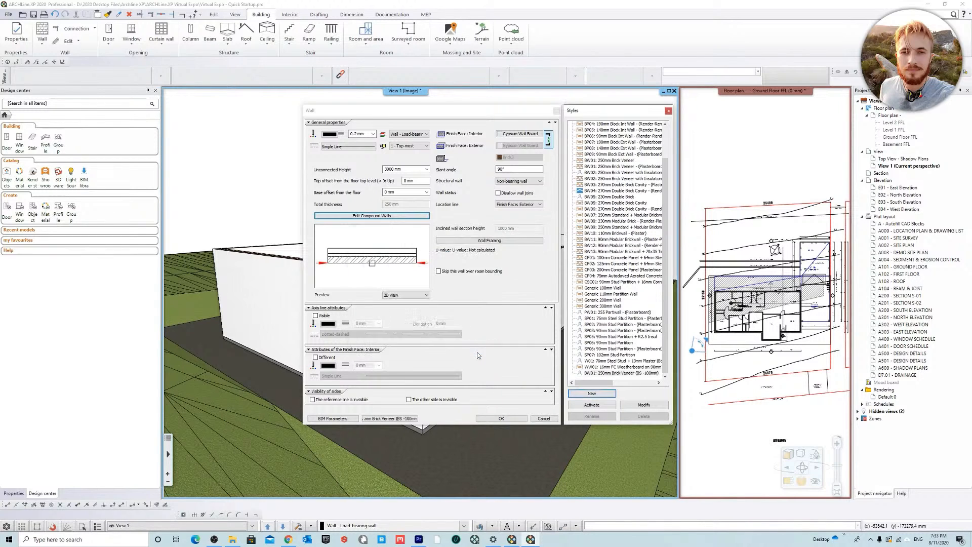
{"action": "left_click", "coordinate": [501, 418]}
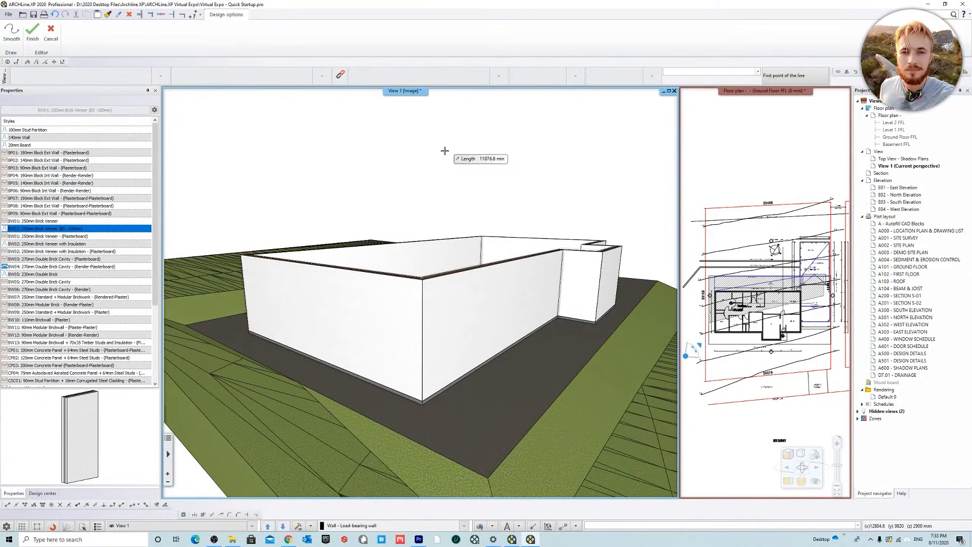
Step: Select all the residence's walls in the 3D view and apply the style BW01: 250mm Brick Veneer (BS -100mm)
{"action": "left_click", "coordinate": [662, 153]}
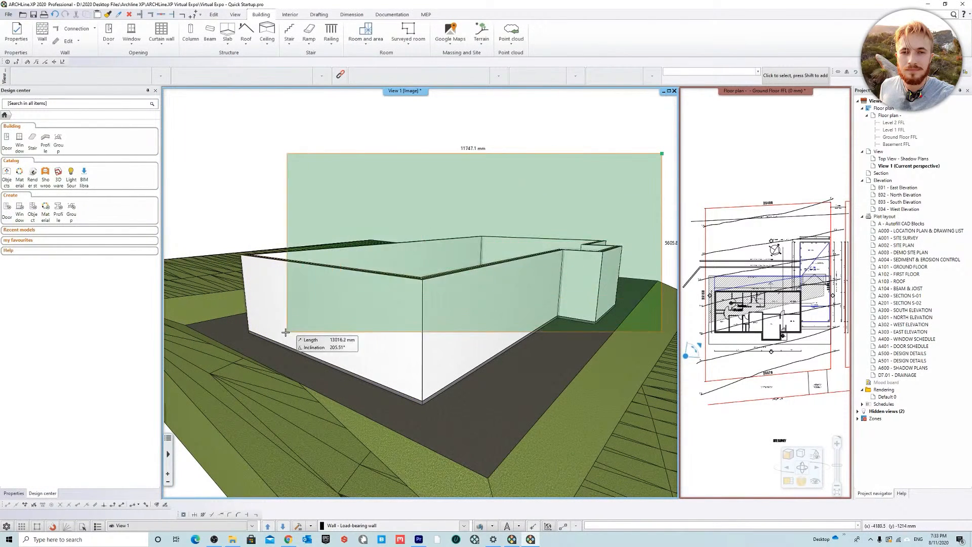
{"action": "left_click", "coordinate": [214, 436]}
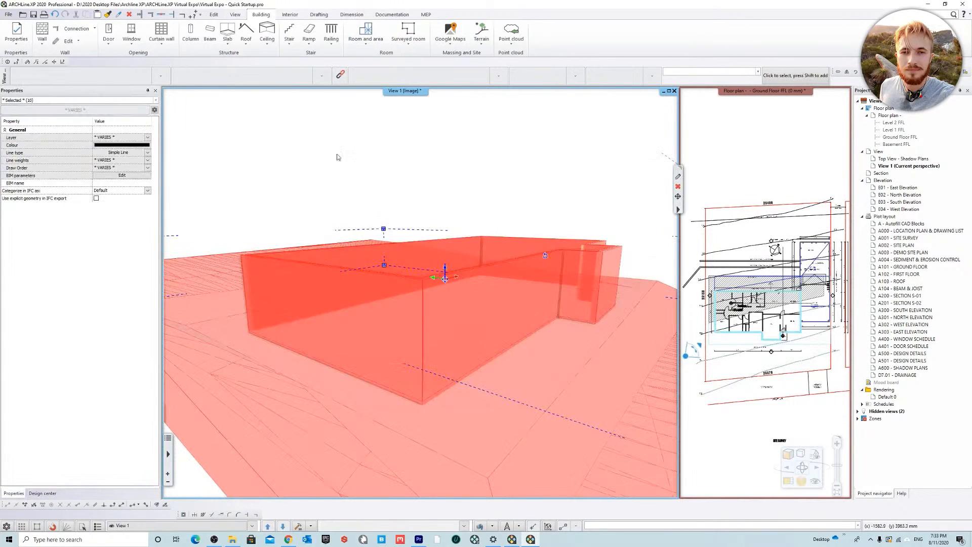
{"action": "left_click", "coordinate": [42, 100]}
{"action": "left_click", "coordinate": [25, 124]}
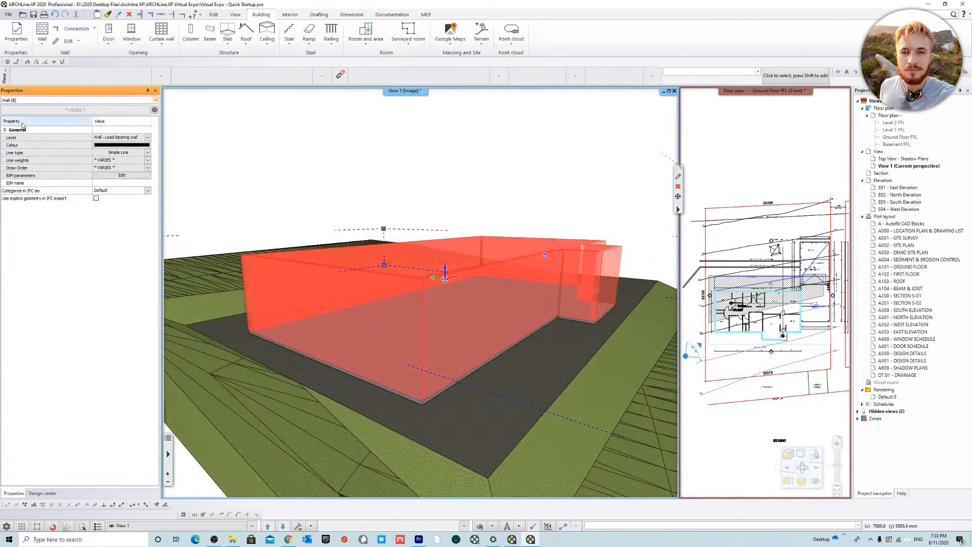
{"action": "left_click", "coordinate": [84, 110]}
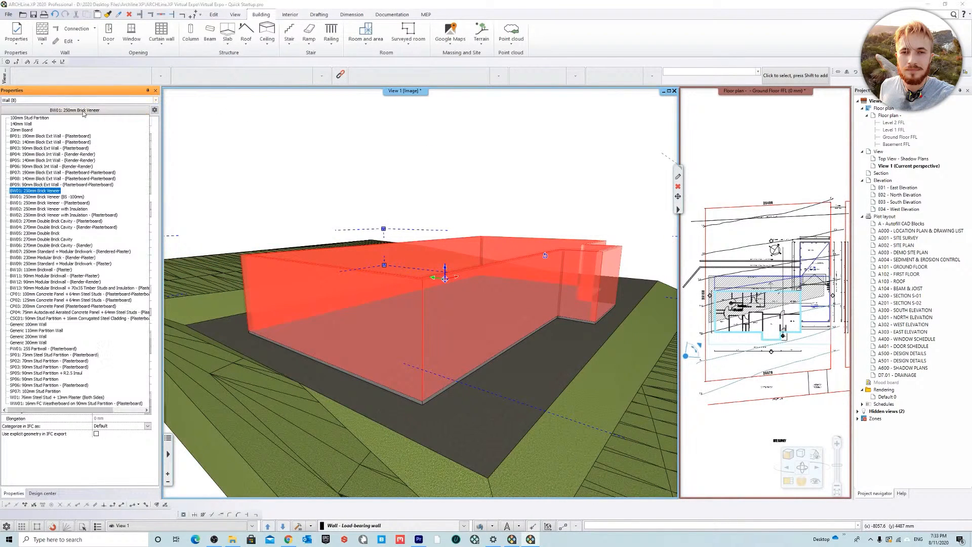
{"action": "left_click", "coordinate": [75, 197]}
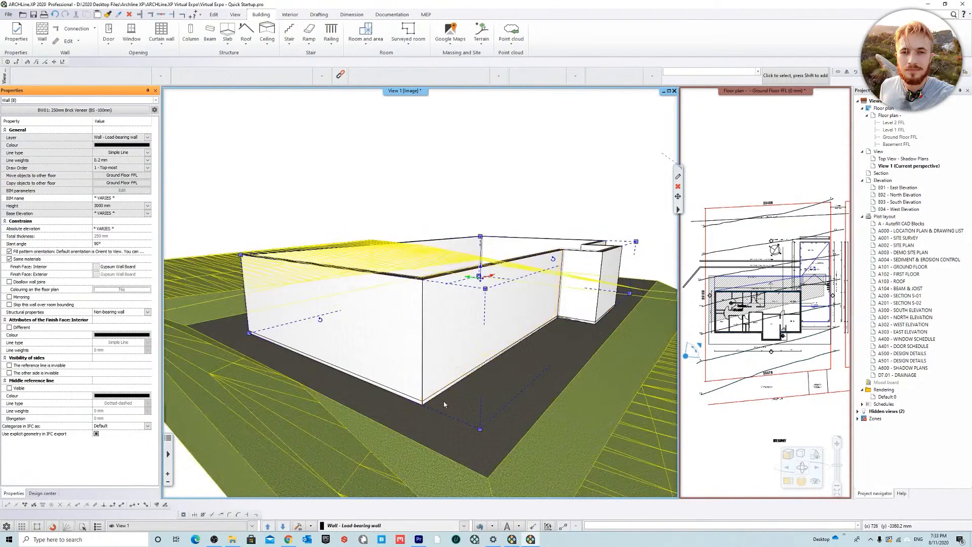
Step: Clear the wall selection, refresh the 3D view and inspect the base of the veneer walls around the slab
{"action": "middle_click_drag", "start_coordinate": [243, 203], "coordinate": [617, 410]}
{"action": "key", "text": "Escape"}
{"action": "middle_click_drag", "start_coordinate": [354, 315], "coordinate": [411, 431]}
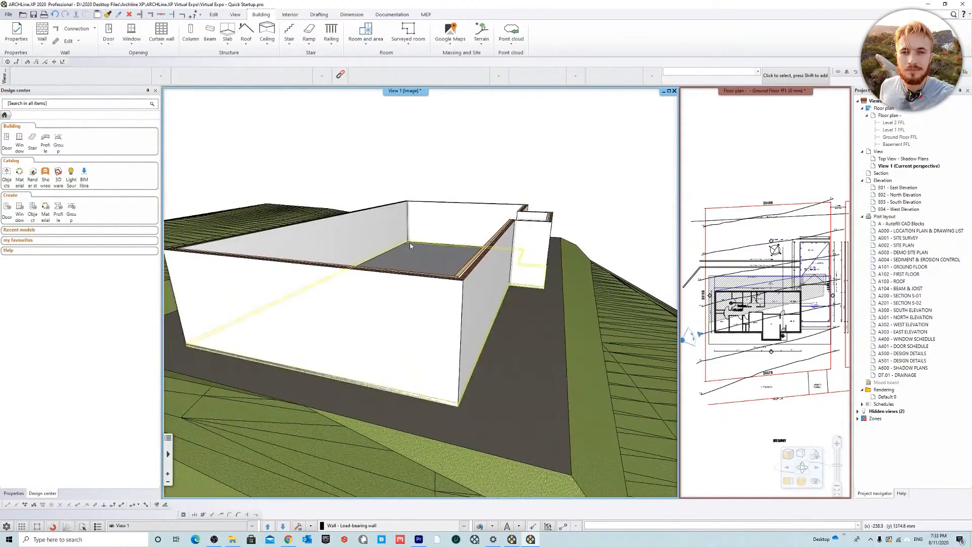
{"action": "left_click", "coordinate": [298, 525]}
{"action": "middle_click_drag", "start_coordinate": [448, 342], "coordinate": [503, 360]}
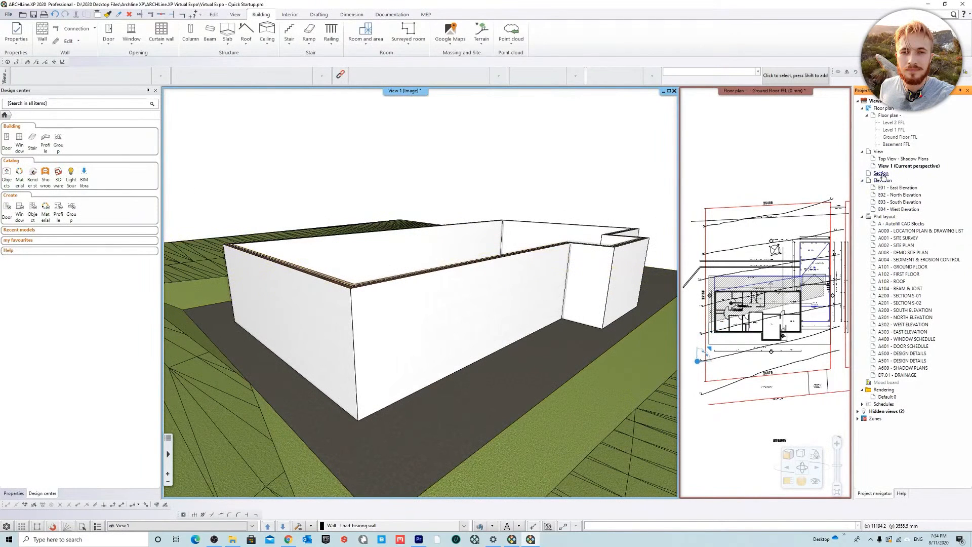
Step: Open the hidden S02 section and check how the walls meet the slab and terrain
{"action": "left_click", "coordinate": [901, 412]}
{"action": "double_click", "coordinate": [900, 413]}
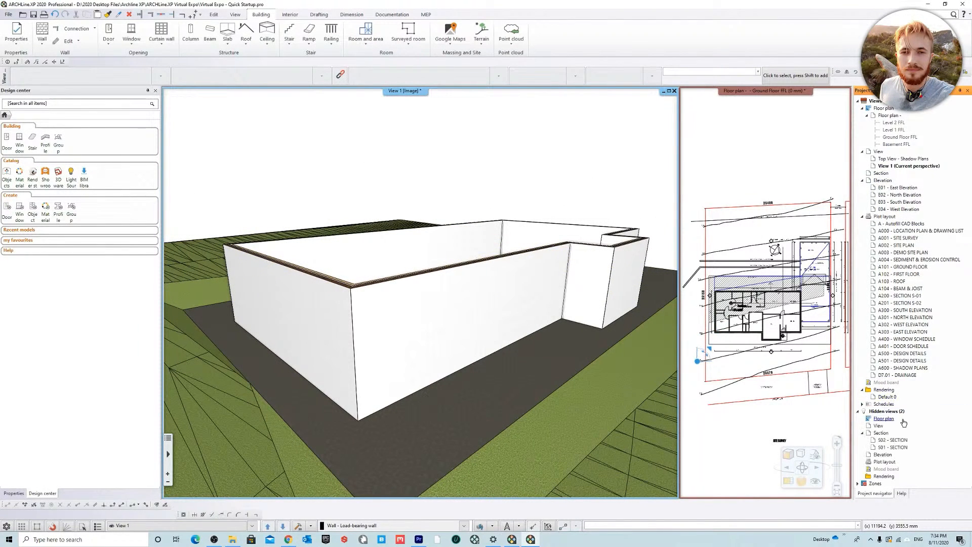
{"action": "double_click", "coordinate": [895, 440]}
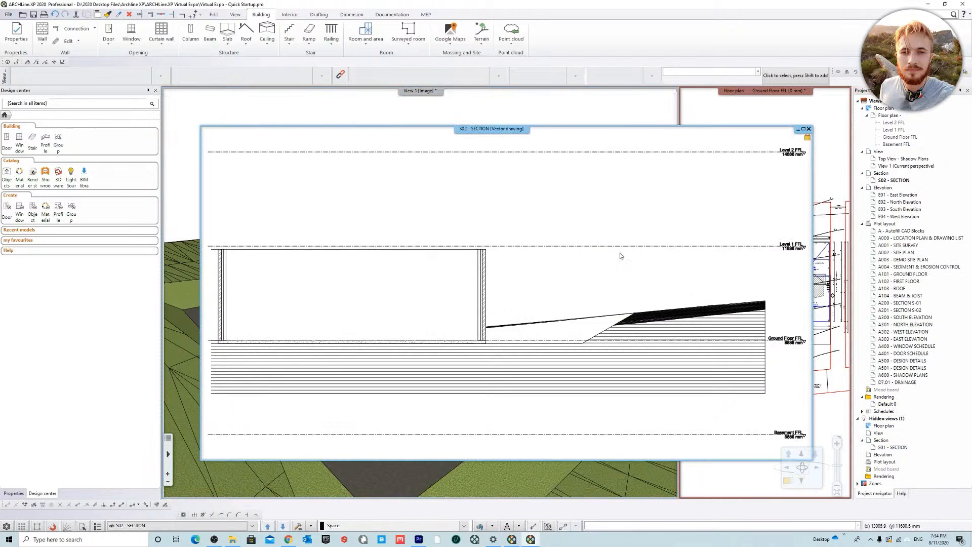
{"action": "scroll", "coordinate": [522, 327], "scroll_direction": "up", "scroll_amount": 2}
{"action": "scroll", "coordinate": [524, 329], "scroll_direction": "down", "scroll_amount": 3}
{"action": "left_click", "coordinate": [512, 170]}
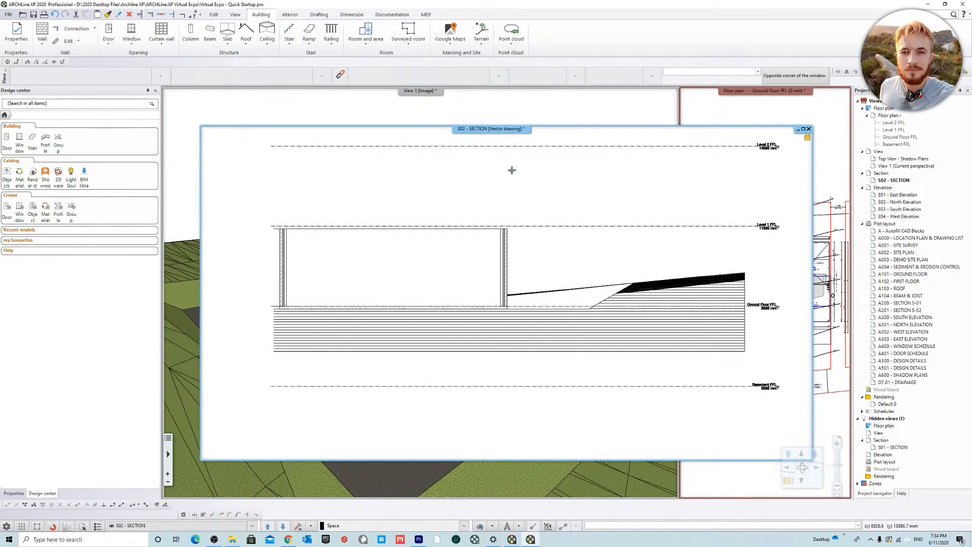
Step: Return to the View 1 perspective and examine the walls and slab at close range
{"action": "left_click", "coordinate": [528, 116]}
{"action": "middle_click_drag", "start_coordinate": [486, 223], "coordinate": [662, 252]}
{"action": "scroll", "coordinate": [386, 273], "scroll_direction": "up", "scroll_amount": 3}
{"action": "scroll", "coordinate": [400, 273], "scroll_direction": "down", "scroll_amount": 3}
{"action": "scroll", "coordinate": [437, 274], "scroll_direction": "down", "scroll_amount": 2}
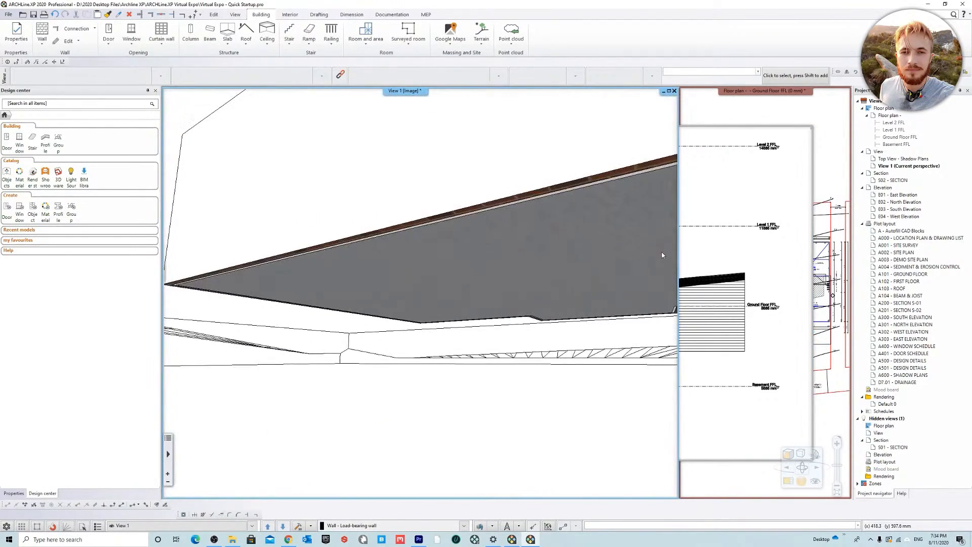
{"action": "middle_click_drag", "start_coordinate": [487, 320], "coordinate": [611, 315]}
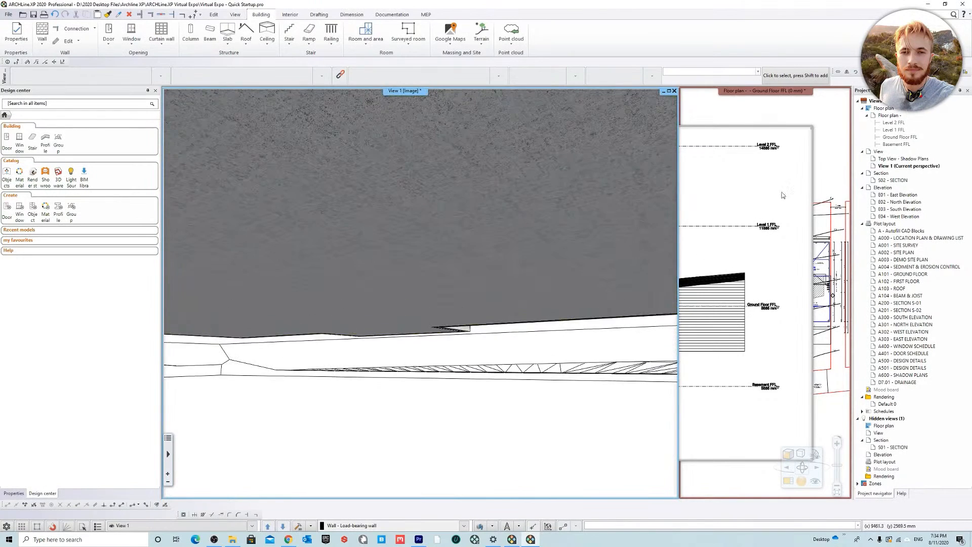
Step: Magnify the Ground Floor plan and move the S02 section line from the entry to the edge of the dining room
{"action": "left_click", "coordinate": [843, 152]}
{"action": "right_click", "coordinate": [741, 93]}
{"action": "left_click", "coordinate": [776, 96]}
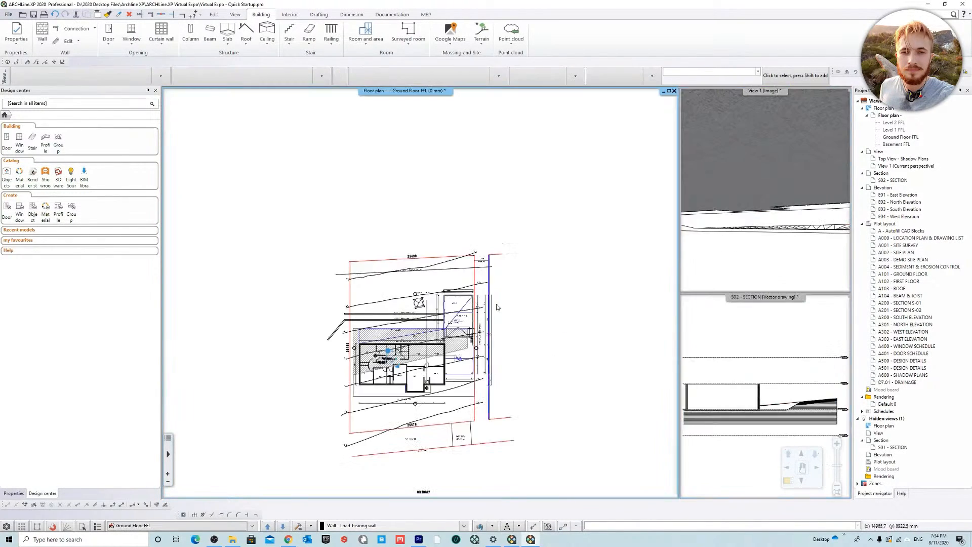
{"action": "scroll", "coordinate": [428, 361], "scroll_direction": "up", "scroll_amount": 5}
{"action": "left_click", "coordinate": [399, 270]}
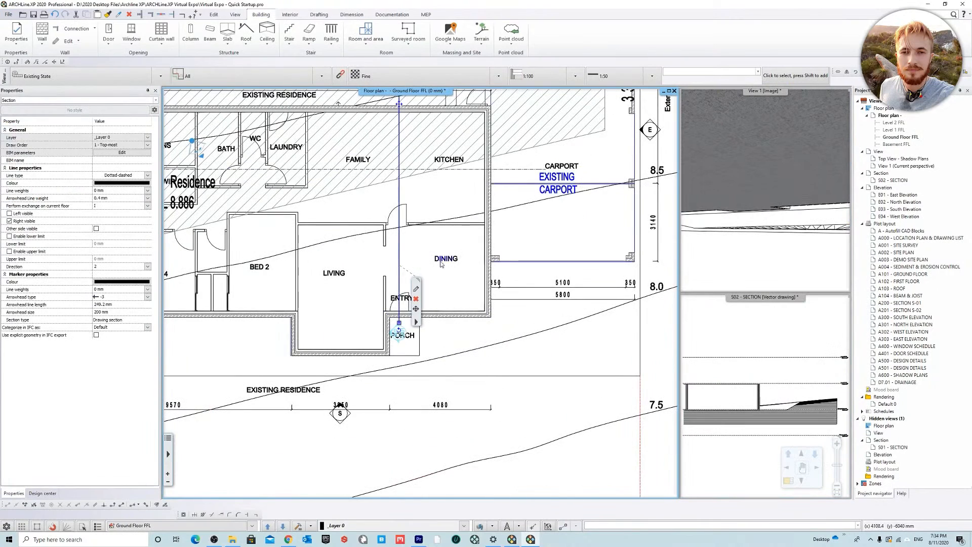
{"action": "middle_click_drag", "start_coordinate": [441, 264], "coordinate": [387, 313]}
{"action": "left_click", "coordinate": [418, 309]}
{"action": "left_click", "coordinate": [487, 329]}
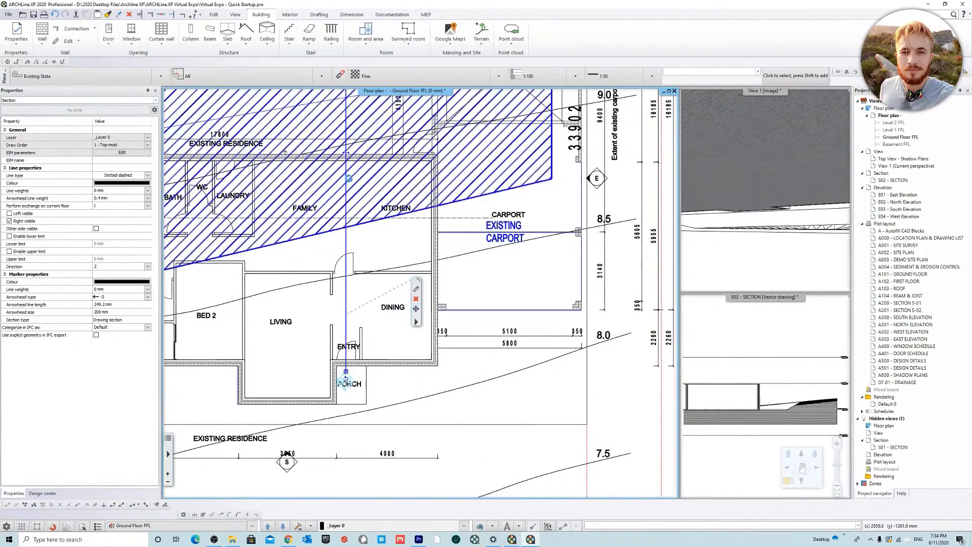
{"action": "left_click", "coordinate": [347, 161]}
{"action": "left_click", "coordinate": [365, 273]}
Step: Magnify the S02 section and examine the brick, cavity and stud layers where the wall meets the slab
{"action": "left_click", "coordinate": [746, 298]}
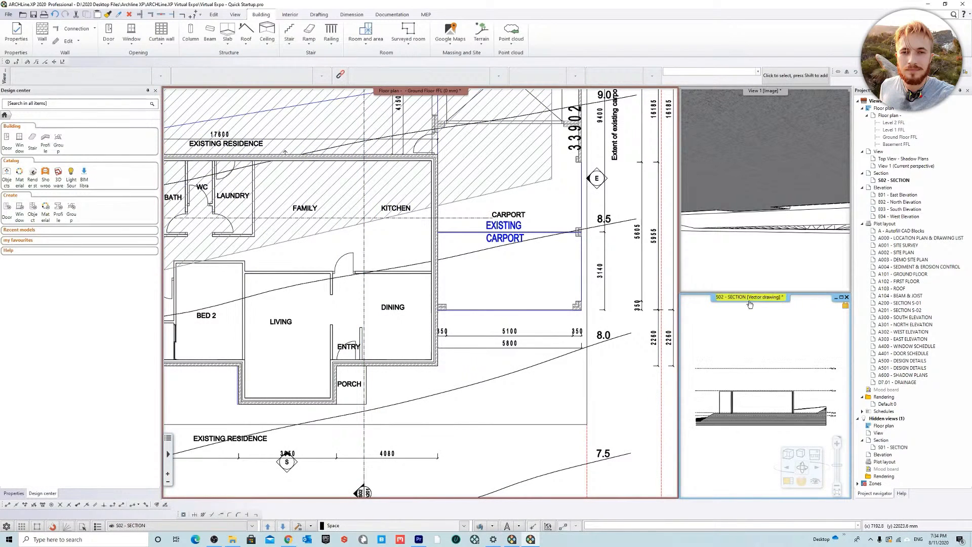
{"action": "right_click", "coordinate": [793, 298]}
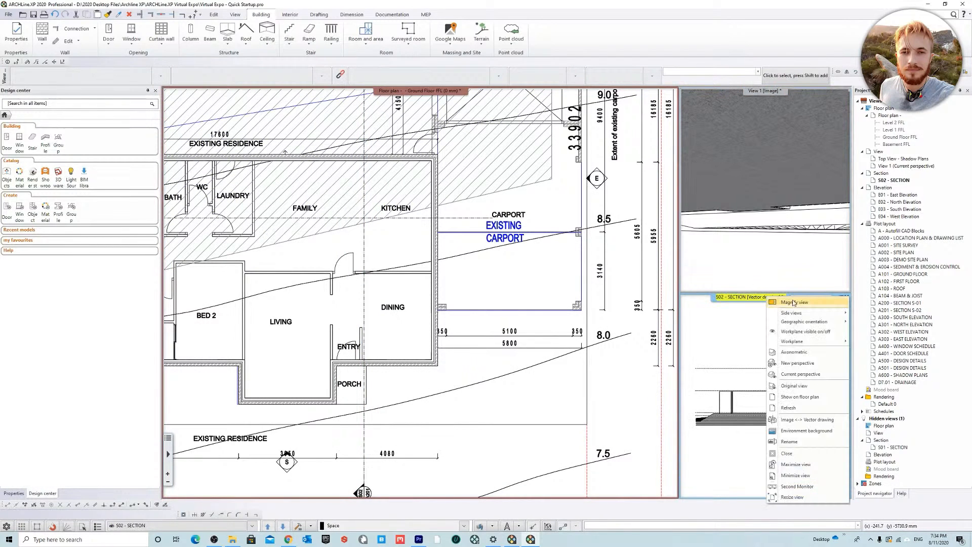
{"action": "left_click", "coordinate": [794, 302]}
{"action": "scroll", "coordinate": [398, 283], "scroll_direction": "up", "scroll_amount": 5}
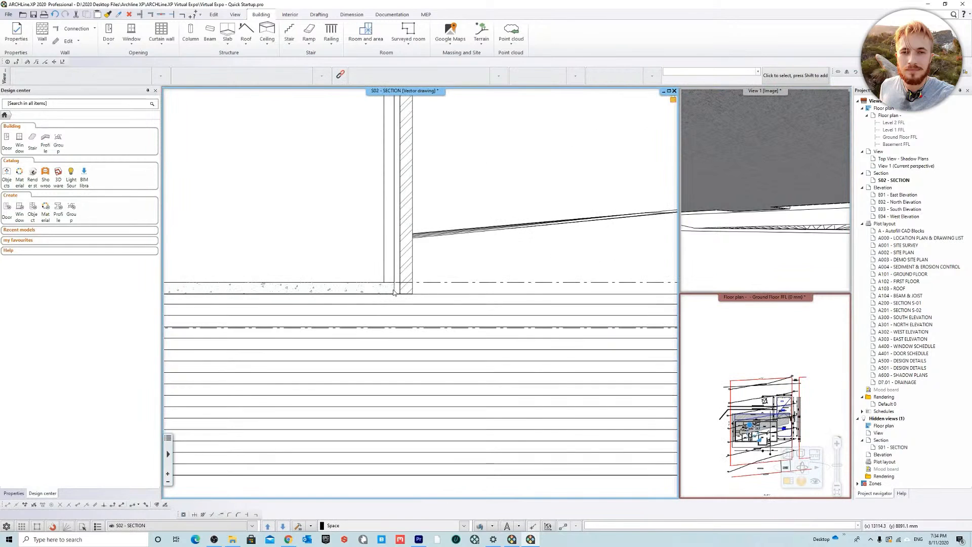
{"action": "scroll", "coordinate": [444, 310], "scroll_direction": "up", "scroll_amount": 3}
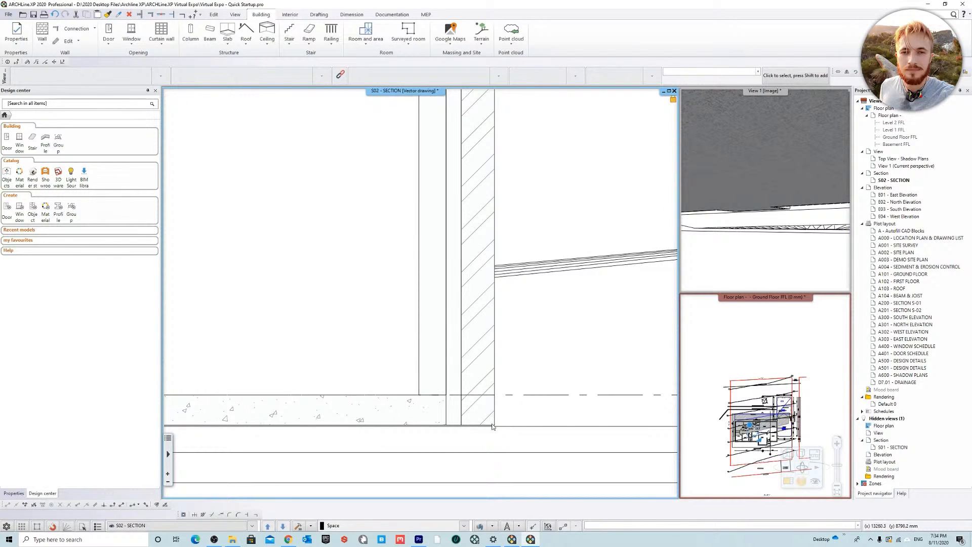
Step: Examine the wall layers, slab edge and sloping terrain in the S02 section, both close up and at full height
{"action": "scroll", "coordinate": [493, 422], "scroll_direction": "down", "scroll_amount": 2}
{"action": "scroll", "coordinate": [445, 366], "scroll_direction": "up", "scroll_amount": 3}
{"action": "scroll", "coordinate": [464, 357], "scroll_direction": "down", "scroll_amount": 3}
{"action": "scroll", "coordinate": [423, 305], "scroll_direction": "down", "scroll_amount": 4}
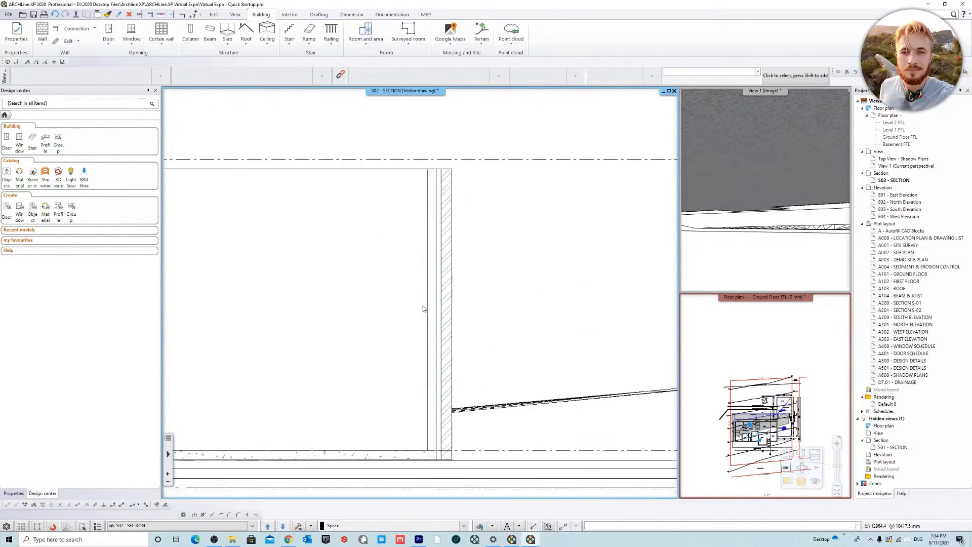
{"action": "middle_click_drag", "start_coordinate": [281, 282], "coordinate": [474, 298]}
{"action": "scroll", "coordinate": [407, 276], "scroll_direction": "down", "scroll_amount": 4}
{"action": "scroll", "coordinate": [468, 297], "scroll_direction": "up", "scroll_amount": 3}
{"action": "middle_click_drag", "start_coordinate": [347, 291], "coordinate": [509, 374]}
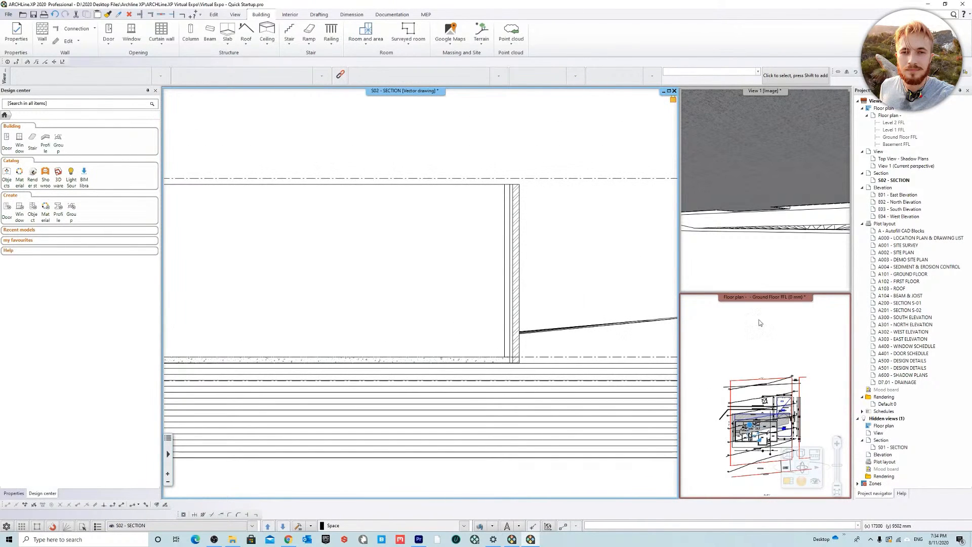
Step: Bring the Ground Floor FFL plan into the main view and examine the residence, carport and garage layout
{"action": "right_click", "coordinate": [724, 297]}
{"action": "left_click", "coordinate": [761, 304]}
{"action": "scroll", "coordinate": [443, 349], "scroll_direction": "up", "scroll_amount": 4}
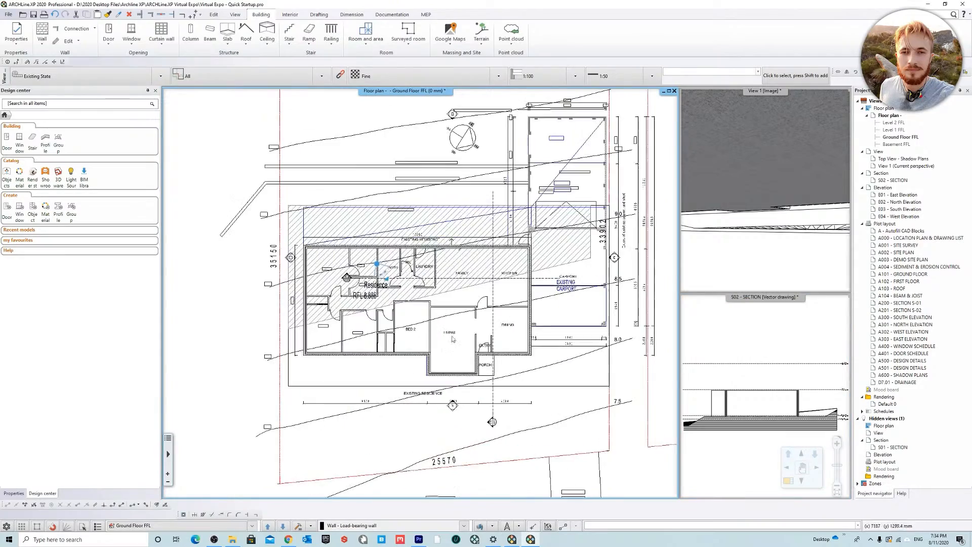
{"action": "mouse_move", "coordinate": [544, 254]}
{"action": "middle_mouse_down"}
{"action": "mouse_move", "coordinate": [486, 277]}
{"action": "mouse_move", "coordinate": [490, 256]}
{"action": "mouse_move", "coordinate": [526, 262]}
{"action": "middle_mouse_up"}
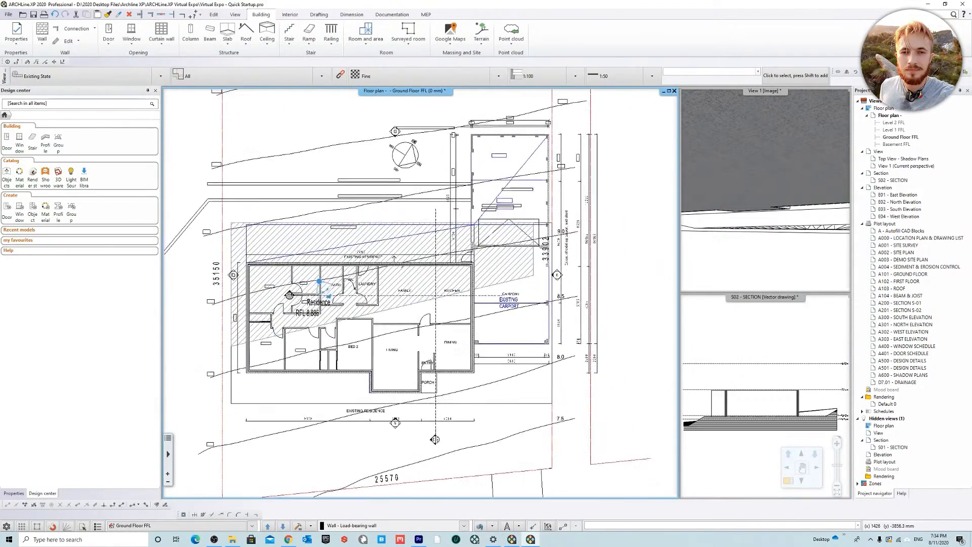
{"action": "scroll", "coordinate": [355, 327], "scroll_direction": "up", "scroll_amount": 5}
{"action": "middle_click_drag", "start_coordinate": [466, 279], "coordinate": [422, 291]}
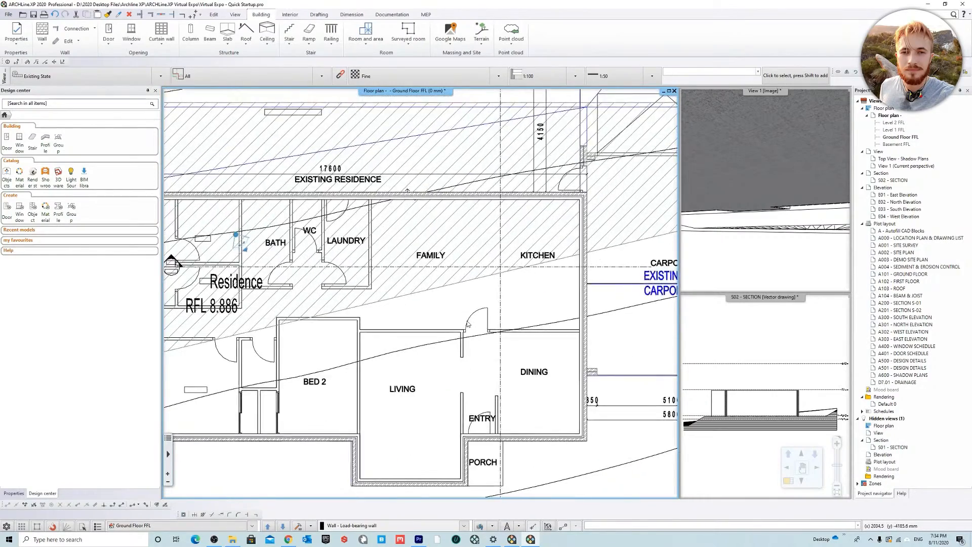
{"action": "scroll", "coordinate": [422, 291], "scroll_direction": "down", "scroll_amount": 2}
{"action": "left_click", "coordinate": [408, 253]}
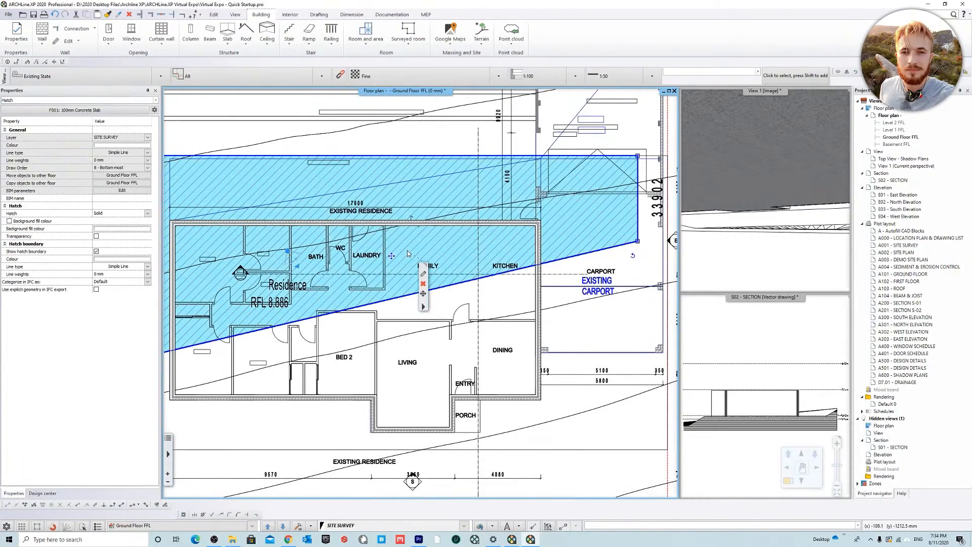
{"action": "scroll", "coordinate": [407, 257], "scroll_direction": "down", "scroll_amount": 5}
{"action": "left_click", "coordinate": [624, 269]}
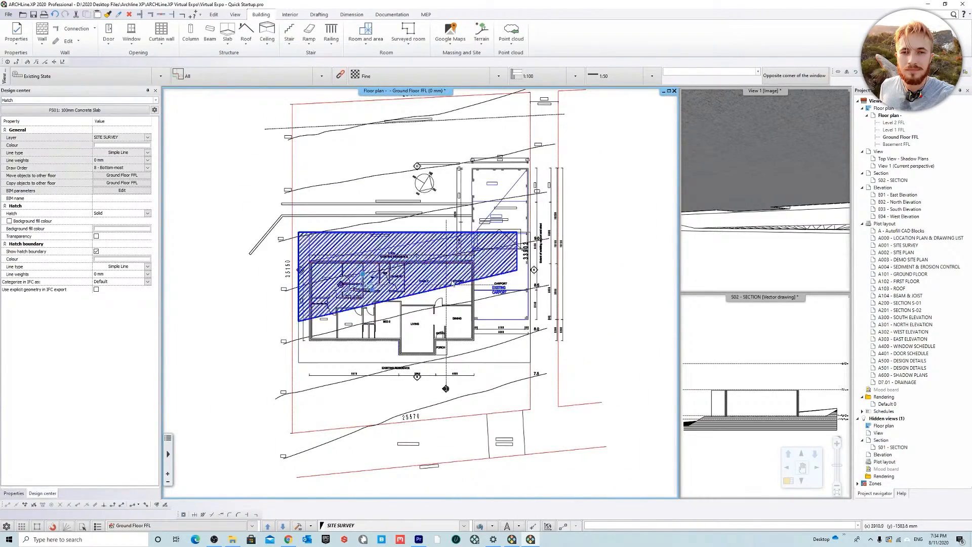
{"action": "scroll", "coordinate": [460, 294], "scroll_direction": "up", "scroll_amount": 3}
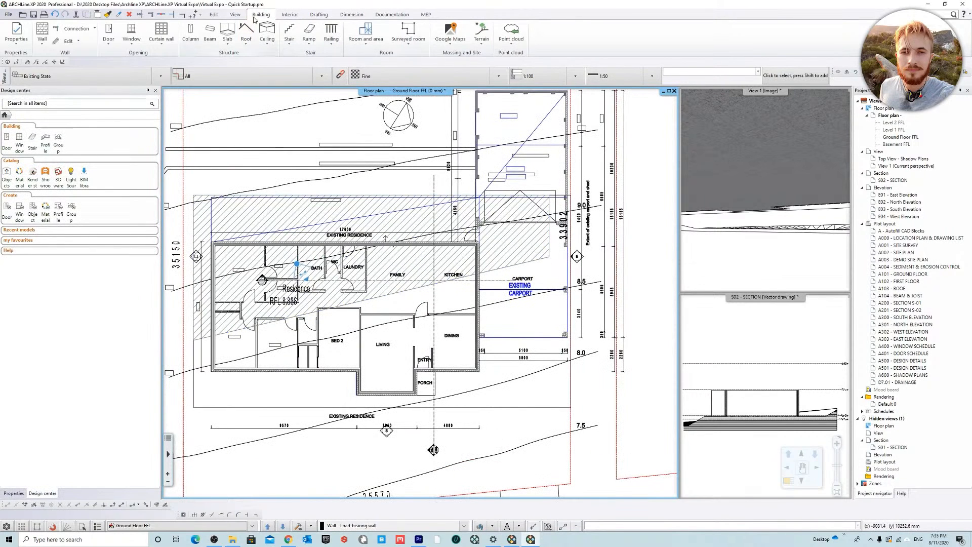
Step: Delete the wall style BW05: 230mm Double Brick from the list of wall styles
{"action": "left_click", "coordinate": [42, 31]}
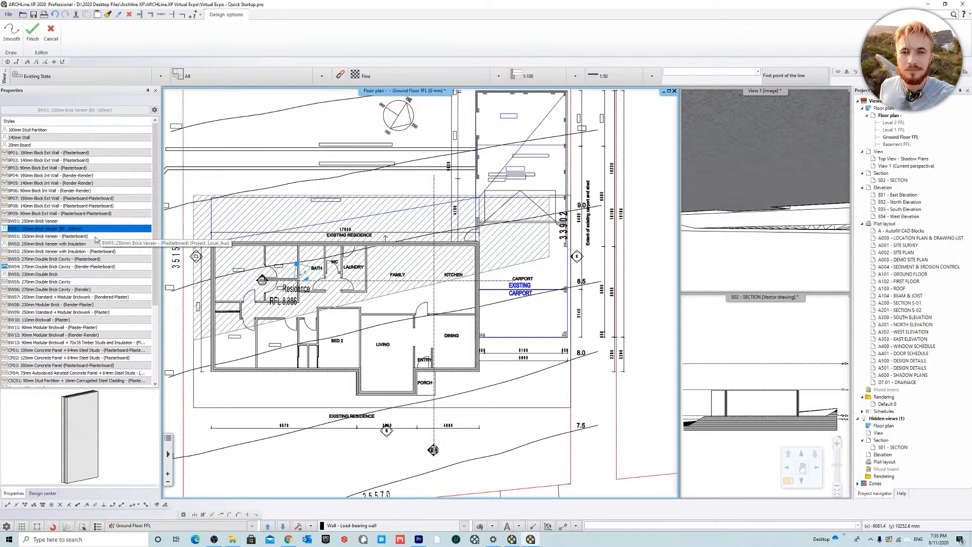
{"action": "right_click", "coordinate": [55, 275]}
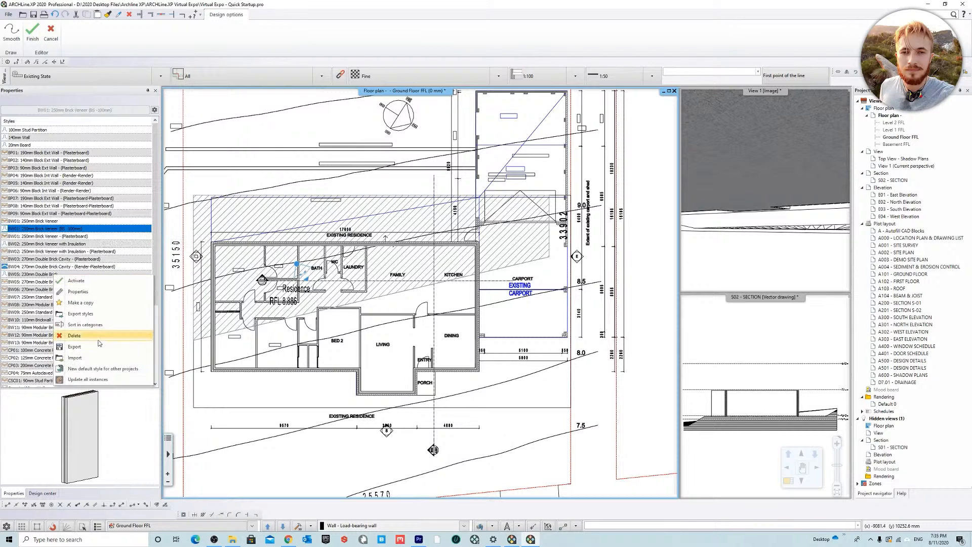
{"action": "left_click", "coordinate": [74, 336]}
{"action": "left_click", "coordinate": [509, 286]}
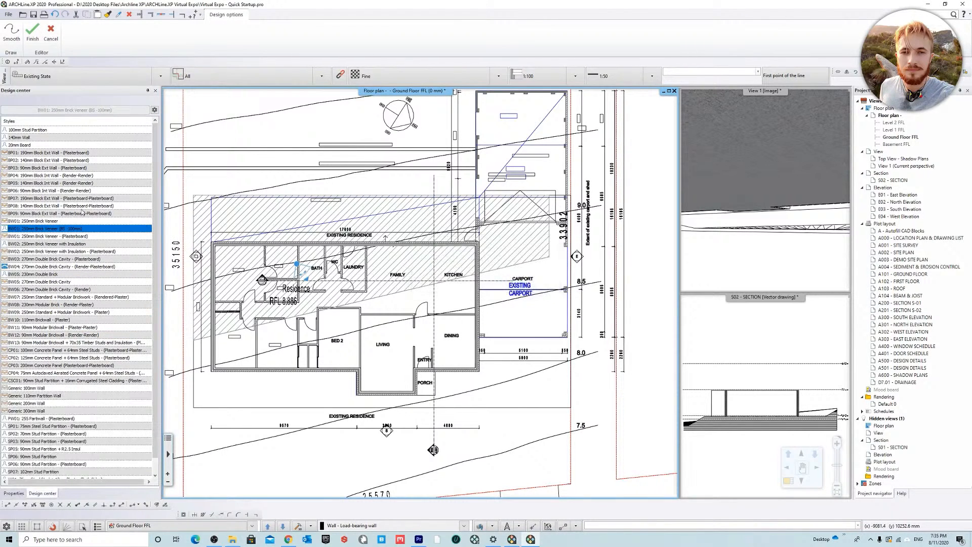
Step: Edit the compound layers of wall style BW05: 270mm Double Brick Cavity, setting the air cavity thickness to 10 mm
{"action": "left_click", "coordinate": [54, 222]}
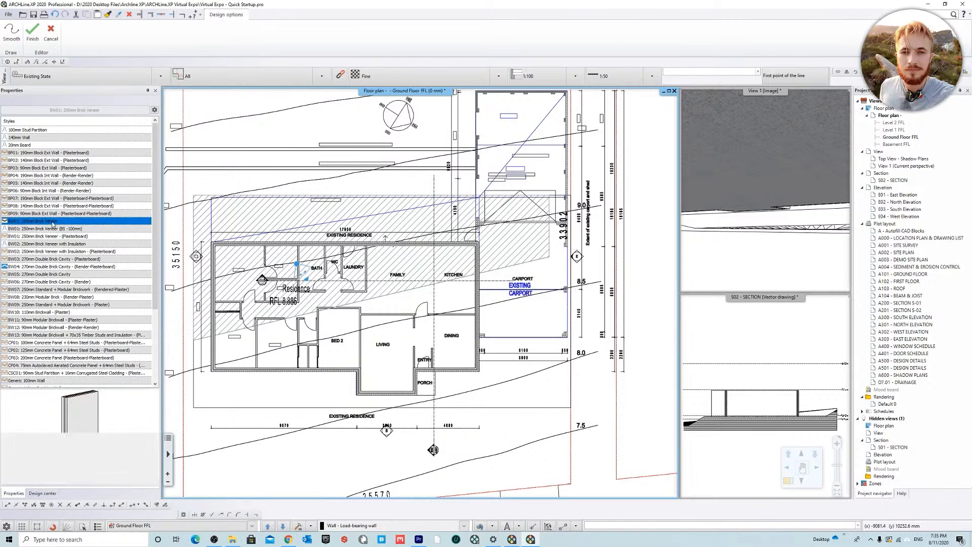
{"action": "left_click", "coordinate": [67, 277]}
{"action": "right_click", "coordinate": [67, 277]}
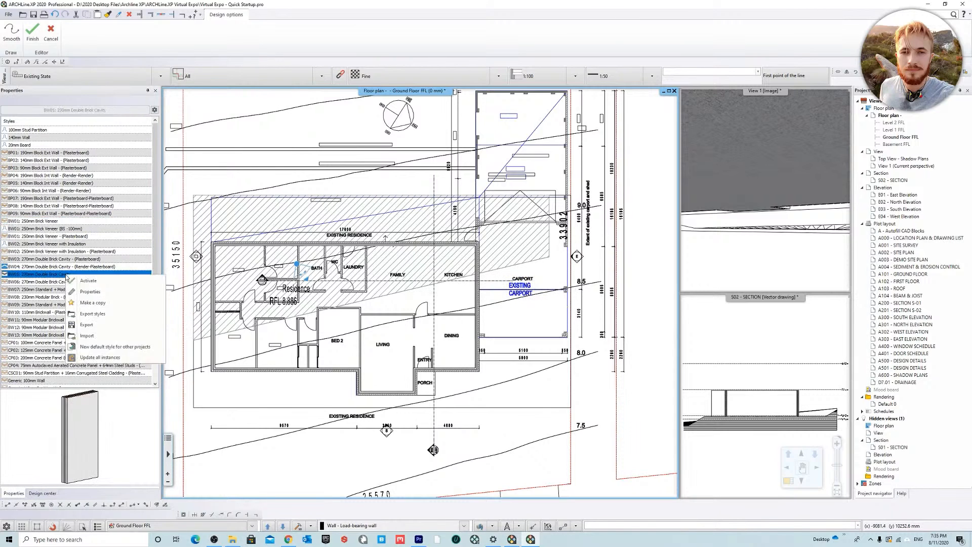
{"action": "left_click", "coordinate": [100, 294]}
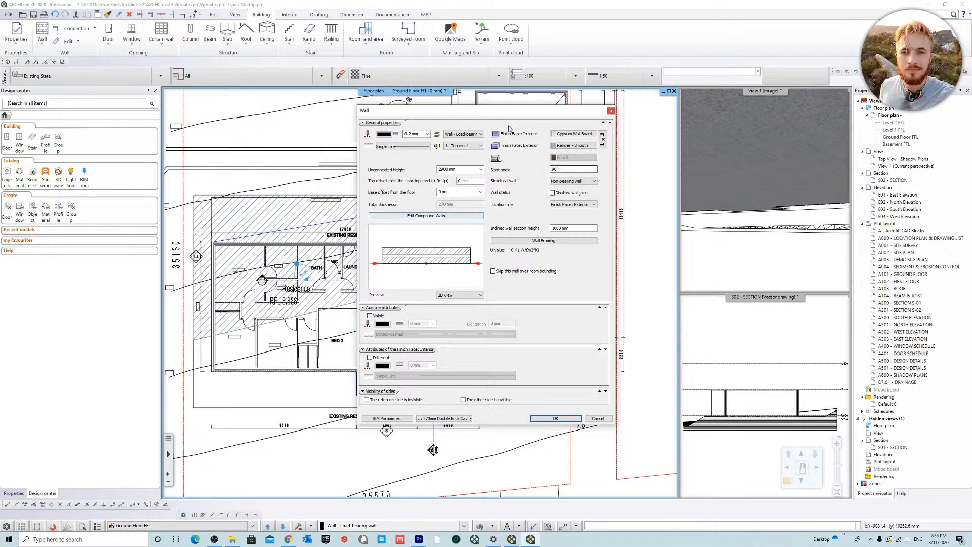
{"action": "left_click", "coordinate": [430, 217]}
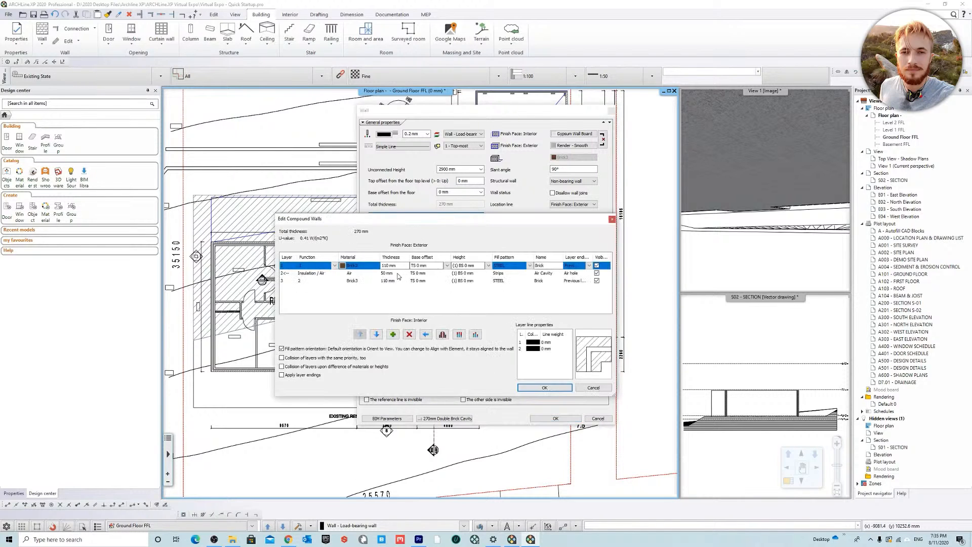
{"action": "left_click", "coordinate": [398, 273]}
{"action": "type", "text": "10"}
{"action": "key", "text": "Return"}
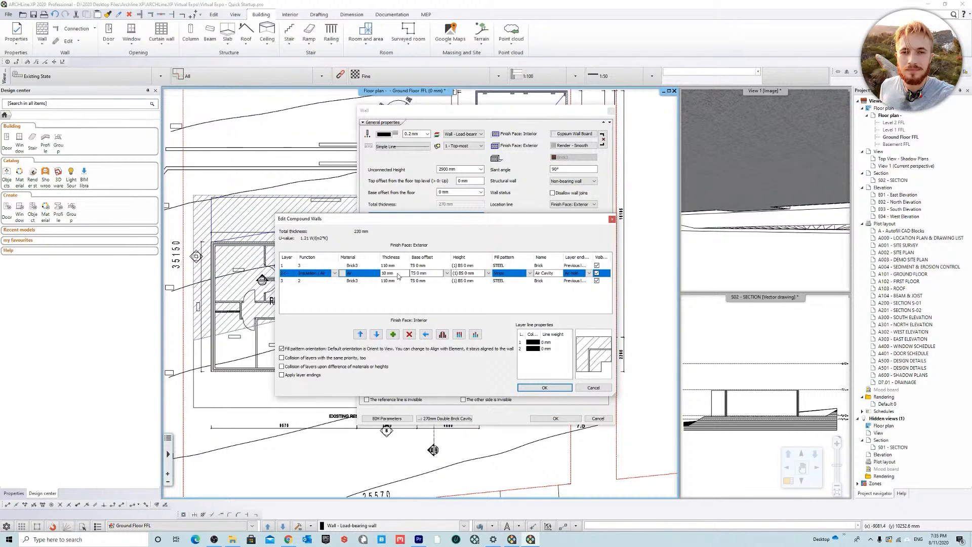
{"action": "left_click", "coordinate": [550, 389]}
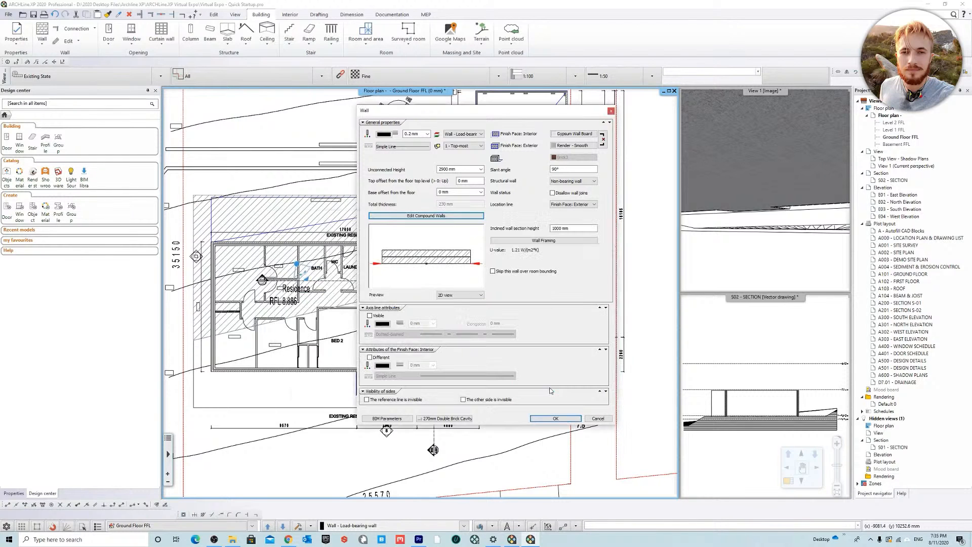
Step: Save the edited wall as a new style named BW05: 230mm Double Brick, available in all projects, and activate it
{"action": "left_click", "coordinate": [462, 419]}
{"action": "left_click", "coordinate": [607, 395]}
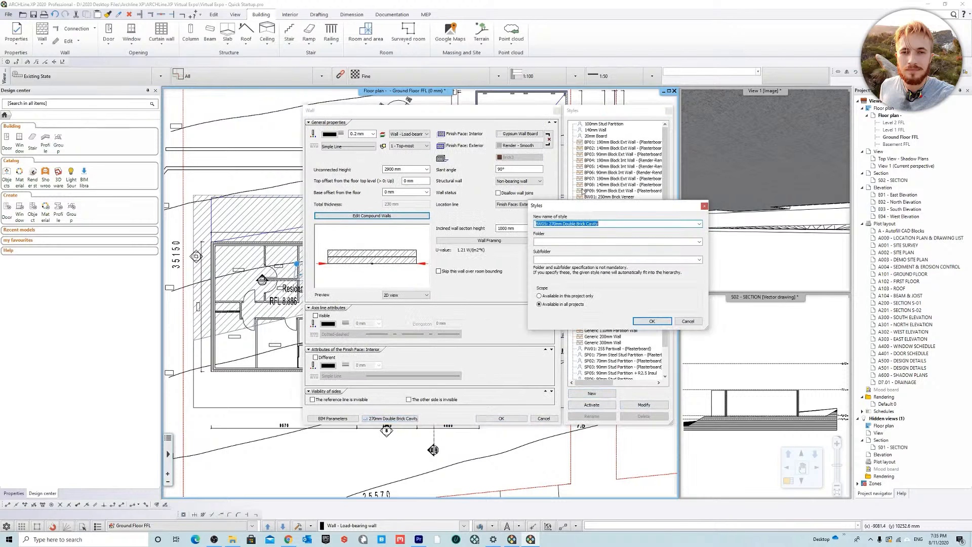
{"action": "left_click_drag", "start_coordinate": [617, 224], "coordinate": [556, 220]}
{"action": "type", "text": "30"}
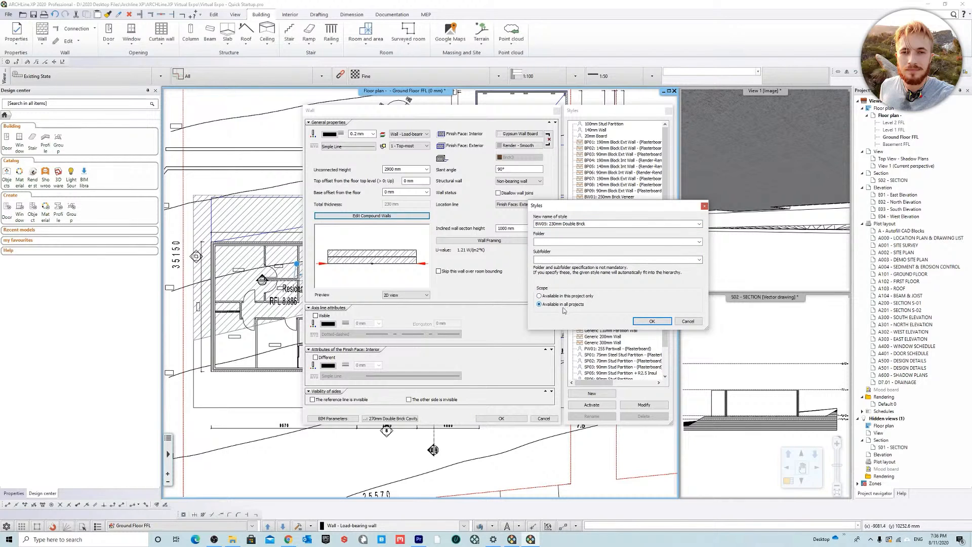
{"action": "left_click", "coordinate": [653, 321]}
{"action": "left_click", "coordinate": [591, 405]}
{"action": "left_click", "coordinate": [501, 418]}
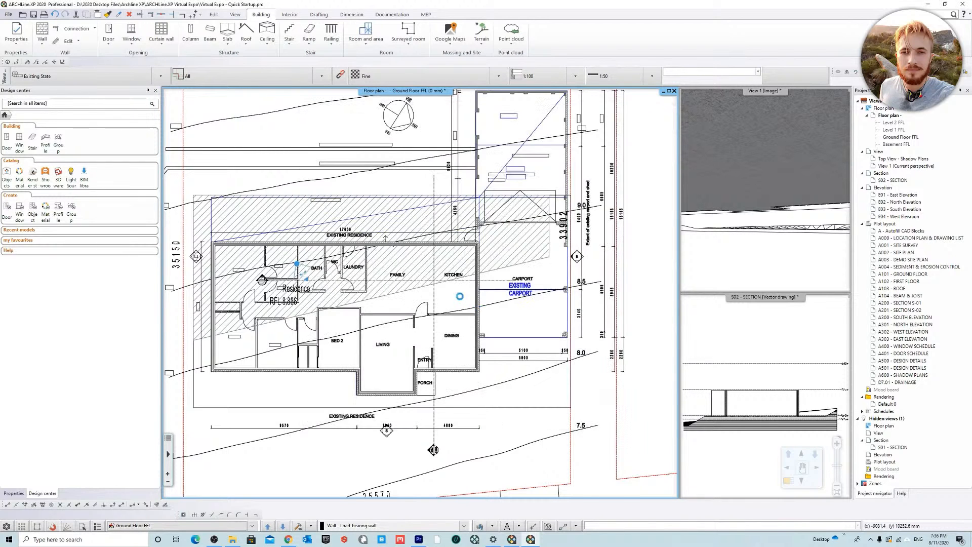
Step: Make Basement FFL the active floor plan and turn on the visibility of the Ground Floor FFL level
{"action": "scroll", "coordinate": [468, 309], "scroll_direction": "down", "scroll_amount": 2}
{"action": "scroll", "coordinate": [547, 324], "scroll_direction": "down", "scroll_amount": 2}
{"action": "key", "text": "Escape"}
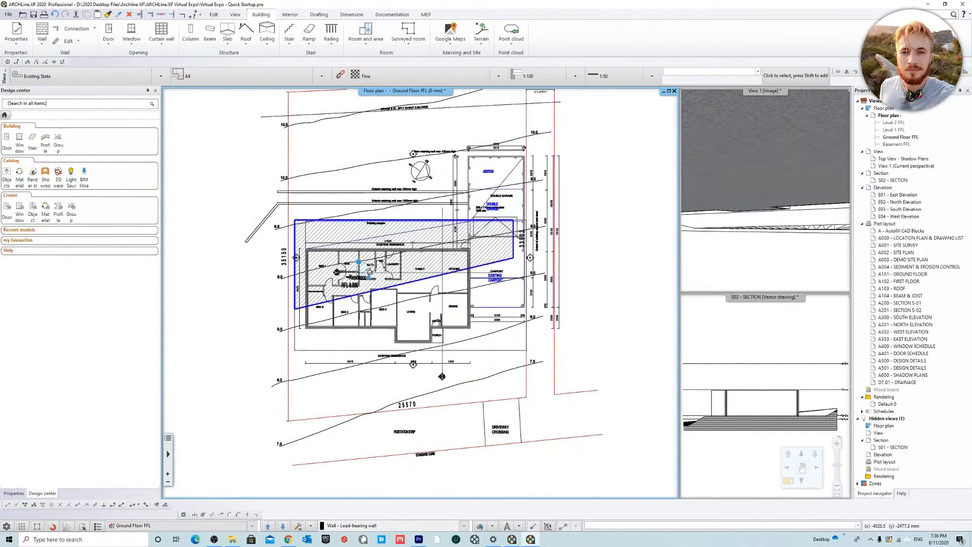
{"action": "left_click", "coordinate": [284, 526]}
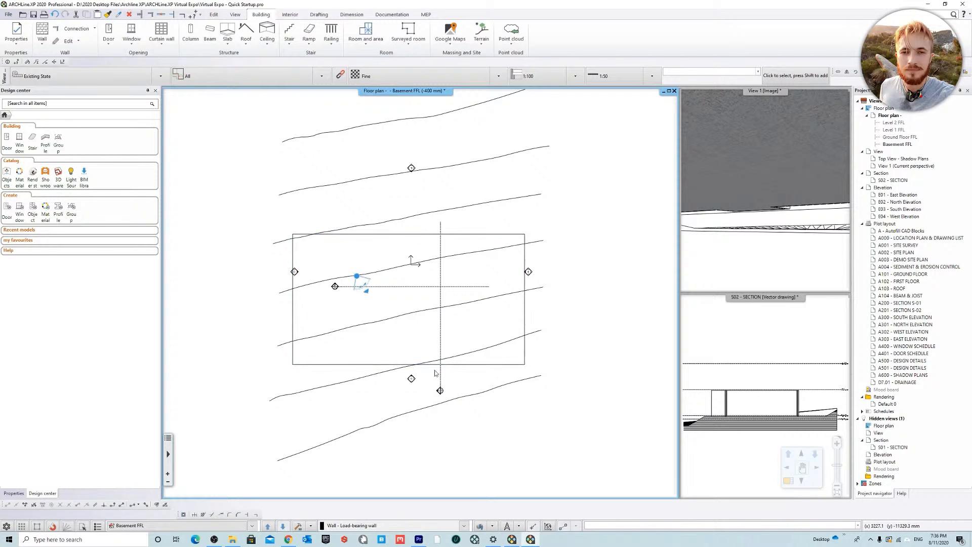
{"action": "middle_click_drag", "start_coordinate": [425, 247], "coordinate": [419, 258]}
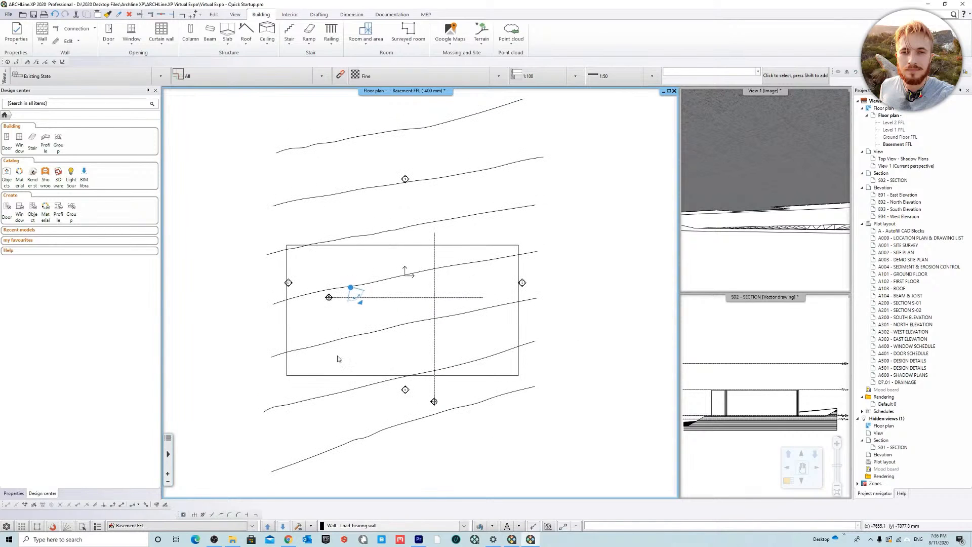
{"action": "left_click", "coordinate": [254, 527]}
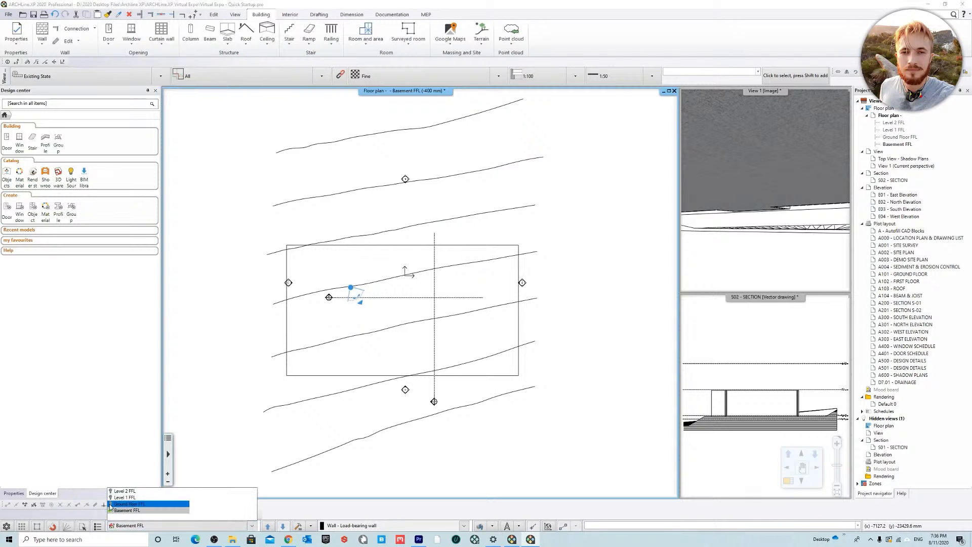
{"action": "left_click", "coordinate": [125, 504]}
{"action": "scroll", "coordinate": [438, 300], "scroll_direction": "up", "scroll_amount": 2}
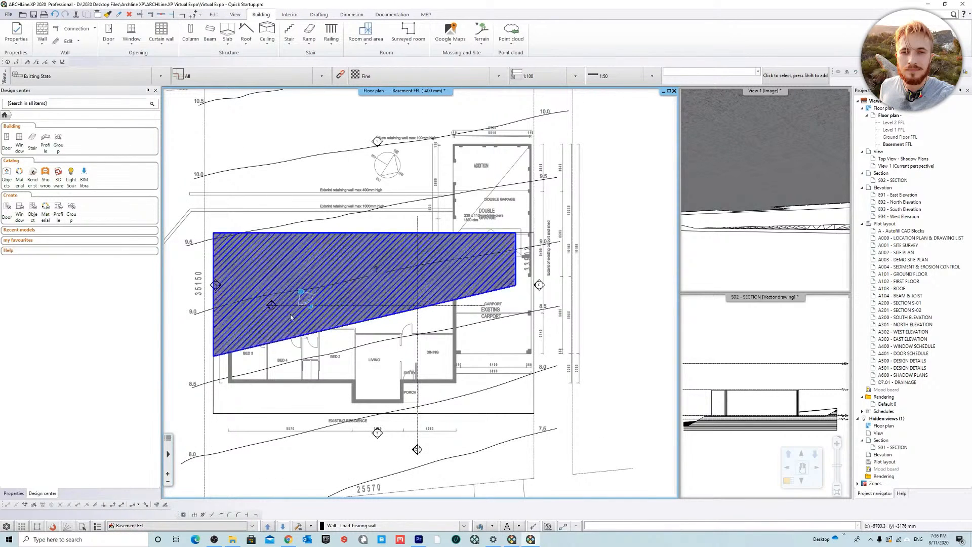
{"action": "scroll", "coordinate": [507, 327], "scroll_direction": "down", "scroll_amount": 1}
{"action": "scroll", "coordinate": [456, 332], "scroll_direction": "up", "scroll_amount": 2}
{"action": "scroll", "coordinate": [454, 333], "scroll_direction": "down", "scroll_amount": 2}
Step: Compare the EXISTING BUILDING and Wall - Load-bearing wall layers with Layer Walk and isolate the EXISTING BUILDING layer
{"action": "left_click", "coordinate": [481, 526]}
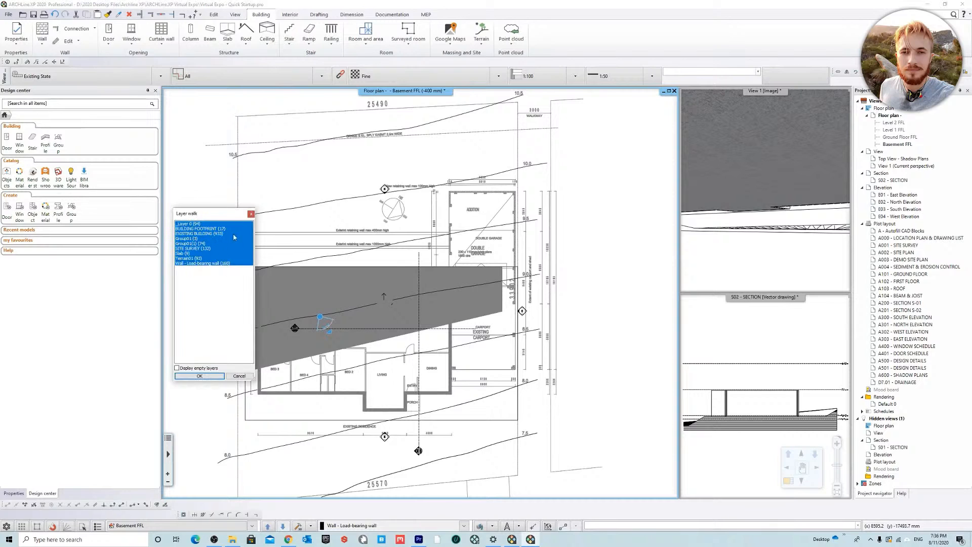
{"action": "left_click", "coordinate": [208, 234]}
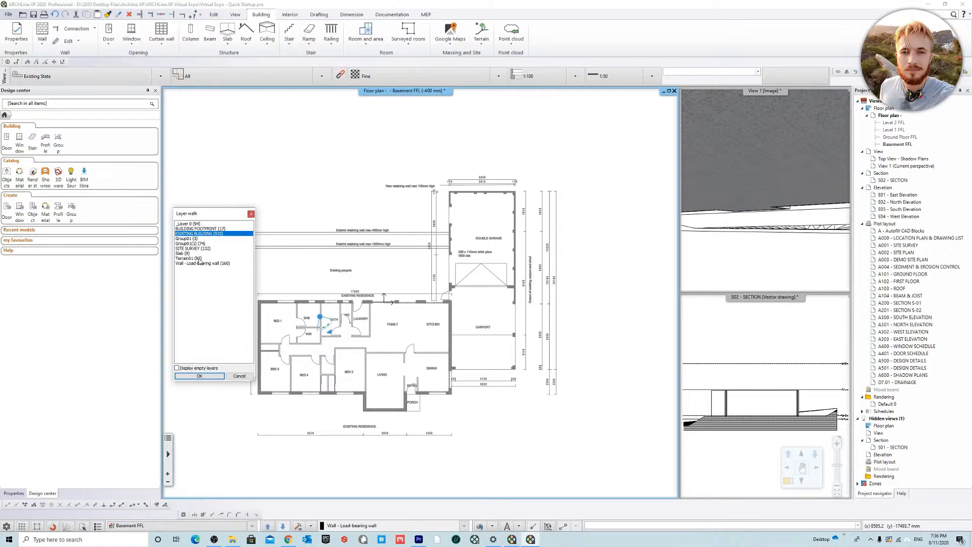
{"action": "left_click", "coordinate": [213, 264]}
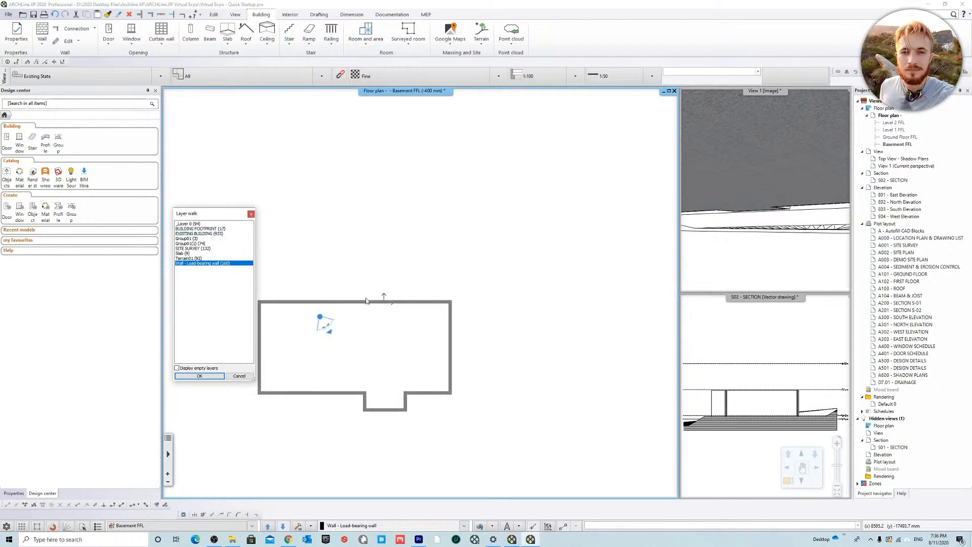
{"action": "left_click", "coordinate": [202, 234]}
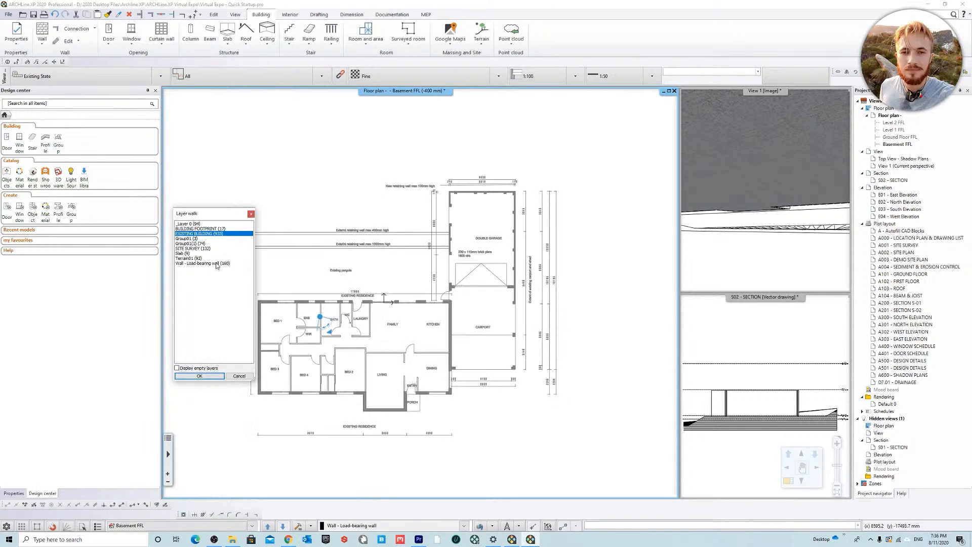
{"action": "left_click", "coordinate": [216, 264]}
{"action": "left_click", "coordinate": [212, 234]}
{"action": "left_click", "coordinate": [216, 264]}
{"action": "left_click", "coordinate": [217, 234]}
{"action": "left_click", "coordinate": [215, 264]}
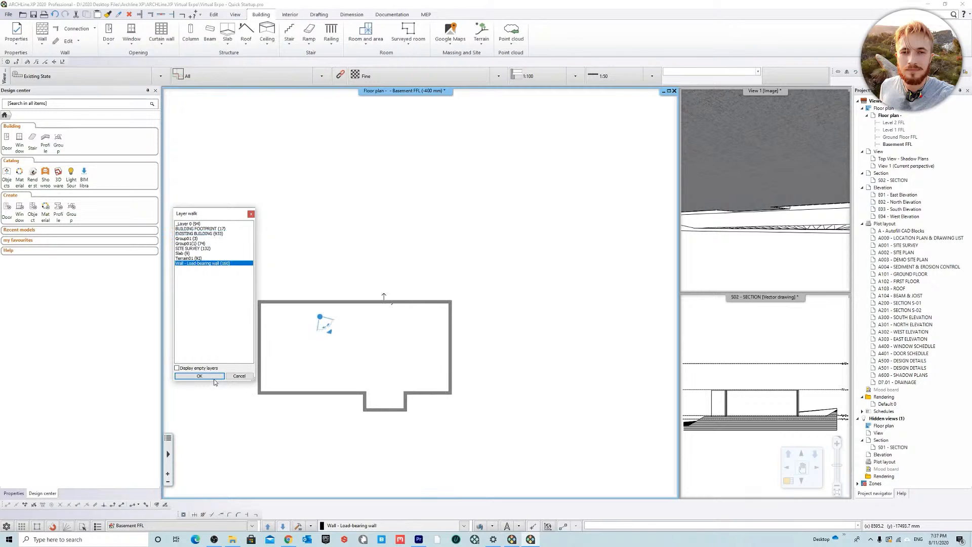
{"action": "left_click", "coordinate": [208, 234]}
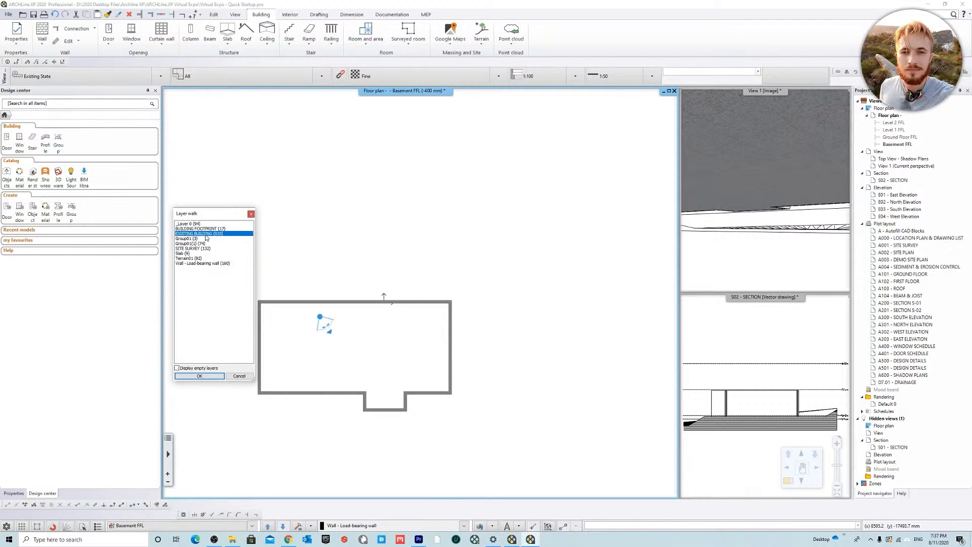
{"action": "left_click", "coordinate": [200, 376]}
Step: Try displaying the visible but inactive levels in half tone on the Basement FFL floor plan
{"action": "scroll", "coordinate": [443, 327], "scroll_direction": "up", "scroll_amount": 5}
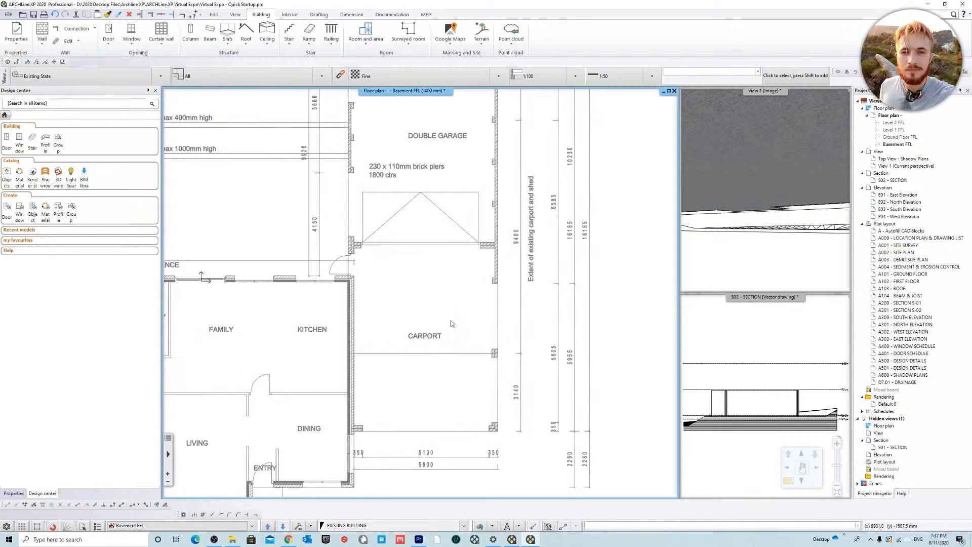
{"action": "scroll", "coordinate": [420, 294], "scroll_direction": "down", "scroll_amount": 5}
{"action": "middle_click_drag", "start_coordinate": [247, 232], "coordinate": [305, 231]}
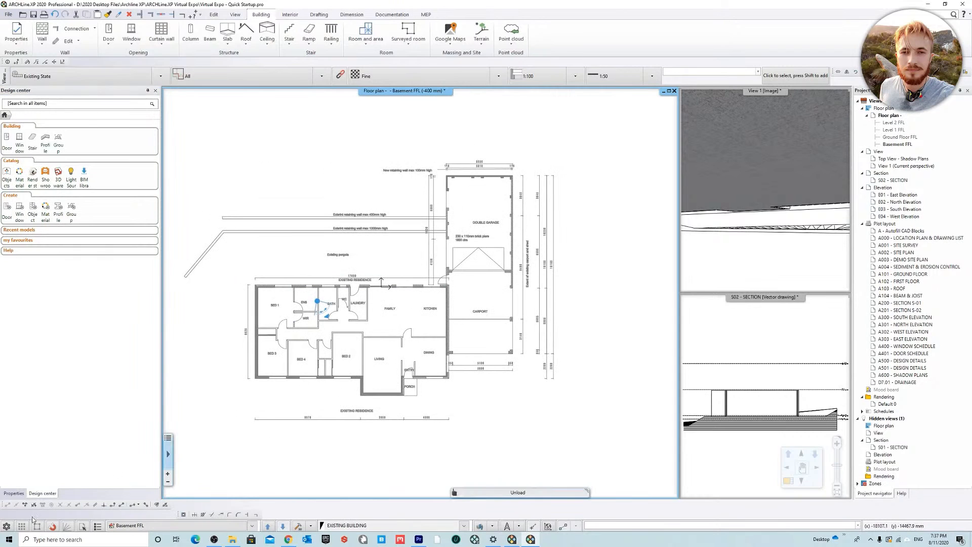
{"action": "middle_click_drag", "start_coordinate": [452, 299], "coordinate": [455, 325]}
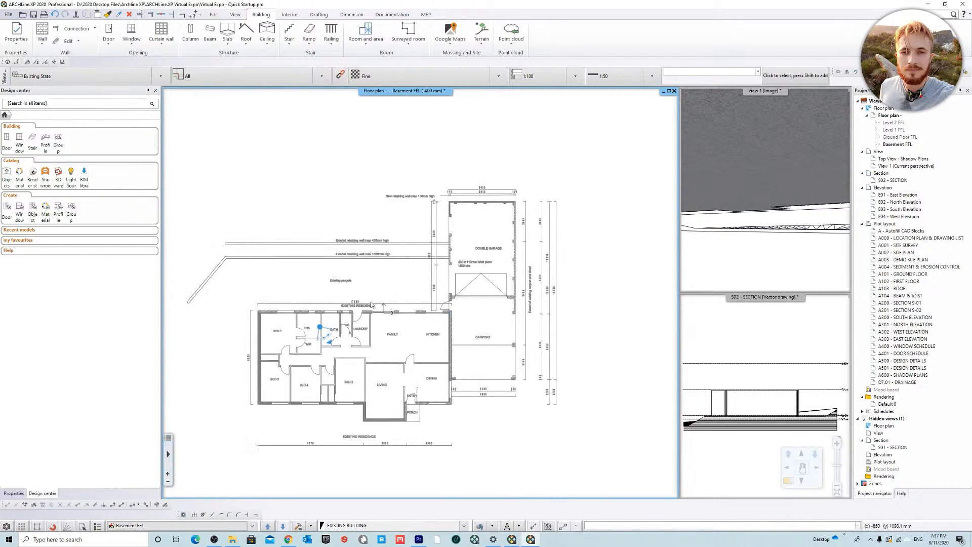
{"action": "left_click", "coordinate": [6, 526]}
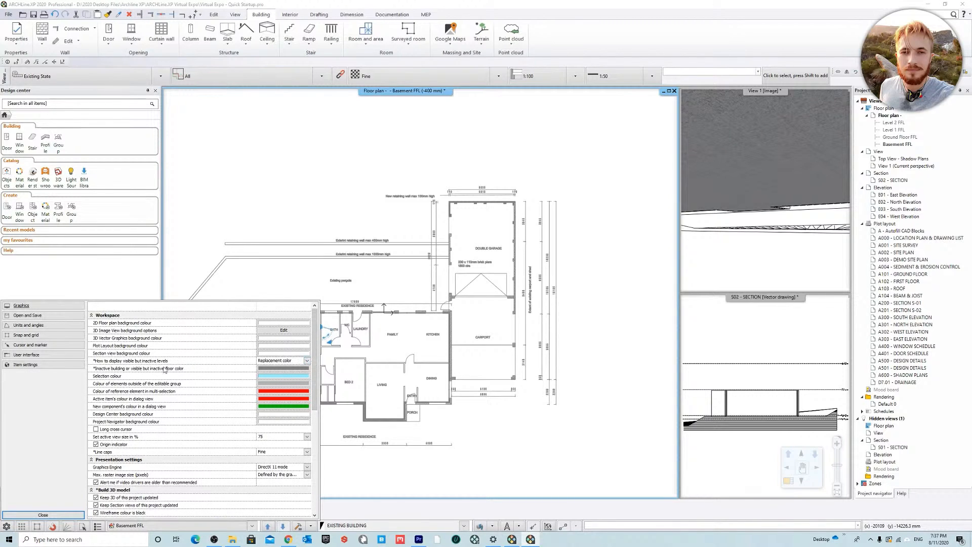
{"action": "left_click", "coordinate": [308, 361]}
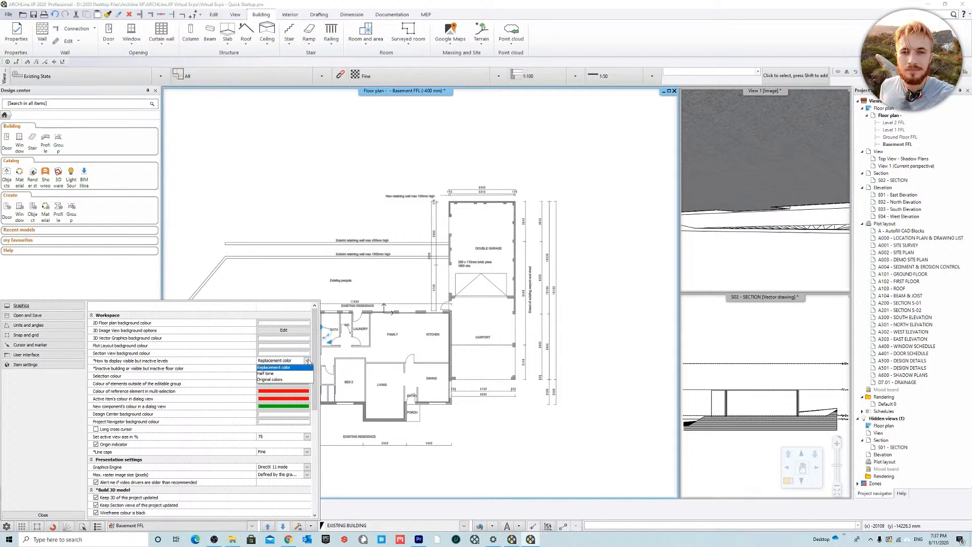
{"action": "left_click", "coordinate": [297, 369]}
{"action": "scroll", "coordinate": [253, 385], "scroll_direction": "down", "scroll_amount": 1}
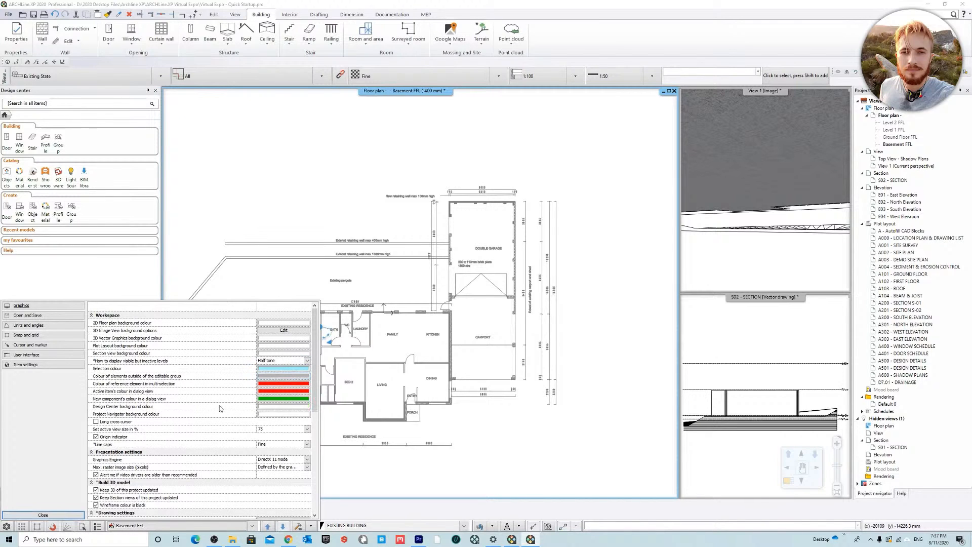
{"action": "left_click", "coordinate": [43, 515]}
{"action": "scroll", "coordinate": [453, 338], "scroll_direction": "up", "scroll_amount": 2}
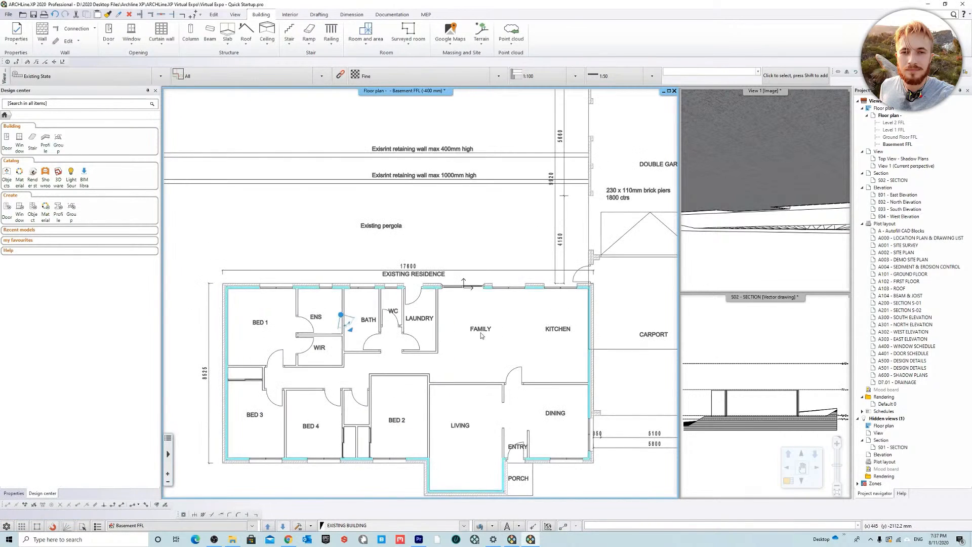
{"action": "scroll", "coordinate": [453, 337], "scroll_direction": "down", "scroll_amount": 2}
Step: Set the display of visible but inactive levels to Replacement color in the graphics options
{"action": "left_click", "coordinate": [6, 526]}
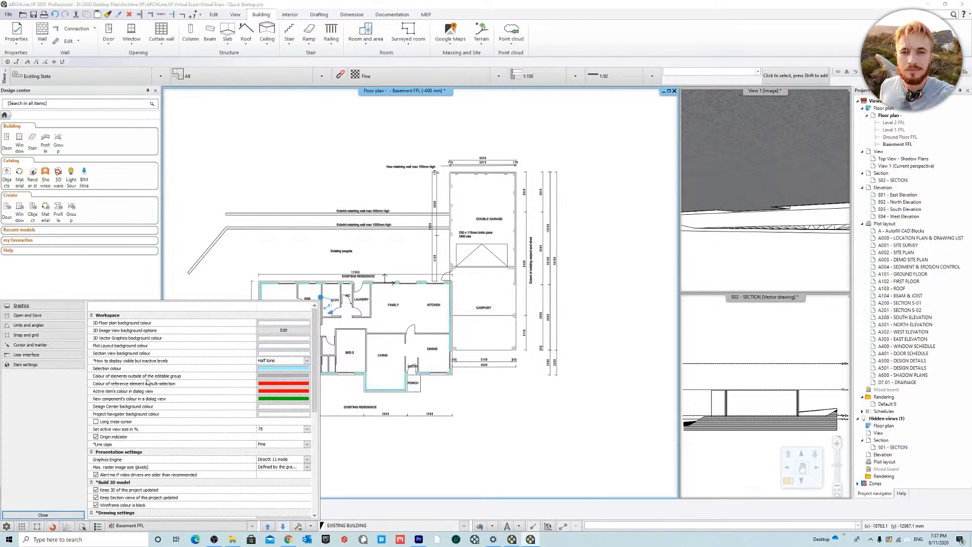
{"action": "left_click", "coordinate": [278, 367]}
{"action": "left_click", "coordinate": [276, 353]}
{"action": "left_click", "coordinate": [306, 360]}
{"action": "left_click", "coordinate": [287, 370]}
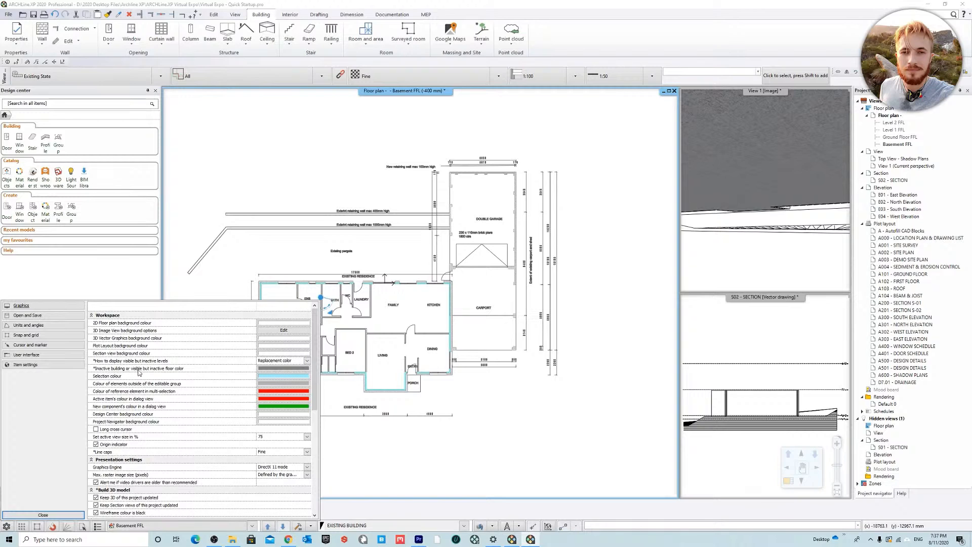
Step: Set the inactive floor colour to a custom light blue, RGB 173, 249, 255, and close the options
{"action": "left_click", "coordinate": [271, 369]}
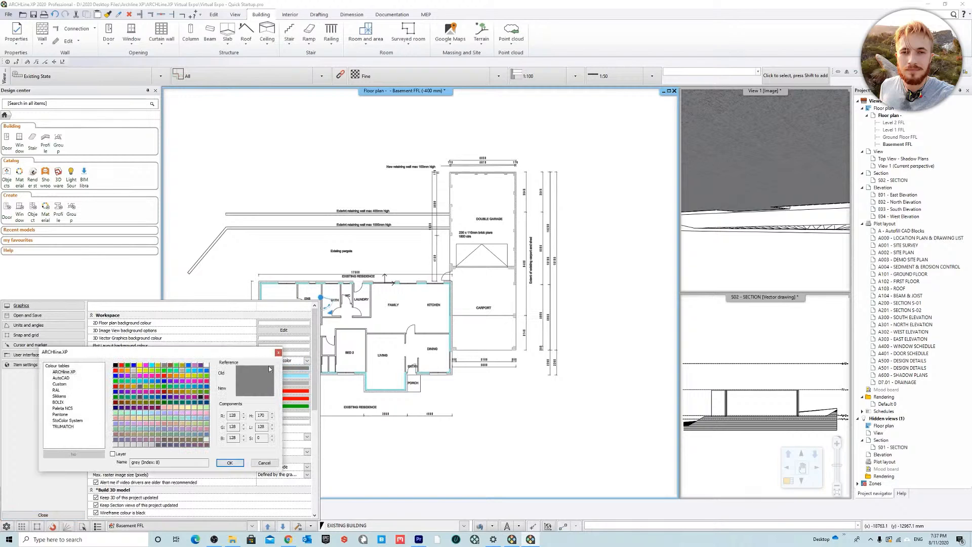
{"action": "left_click", "coordinate": [60, 384]}
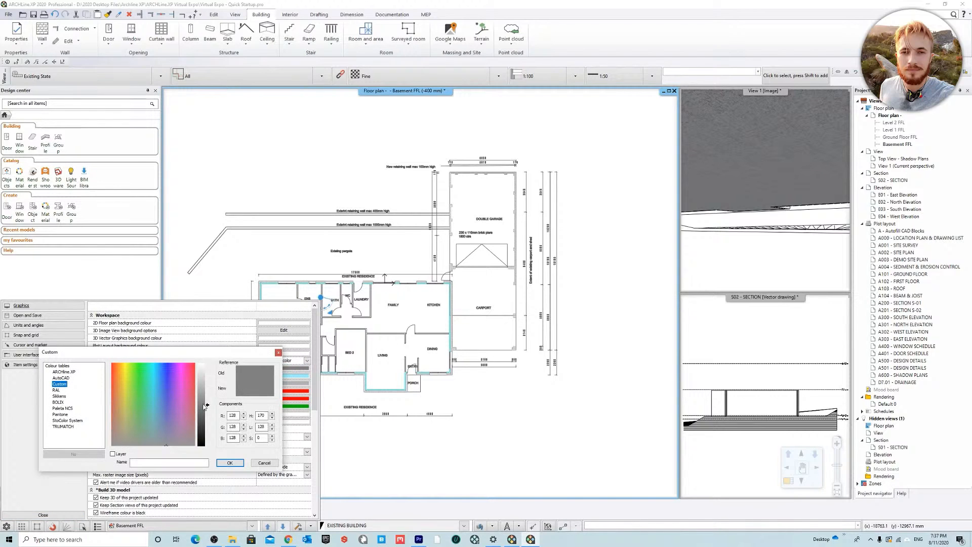
{"action": "left_click", "coordinate": [153, 364]}
{"action": "left_click_drag", "start_coordinate": [208, 405], "coordinate": [213, 378]}
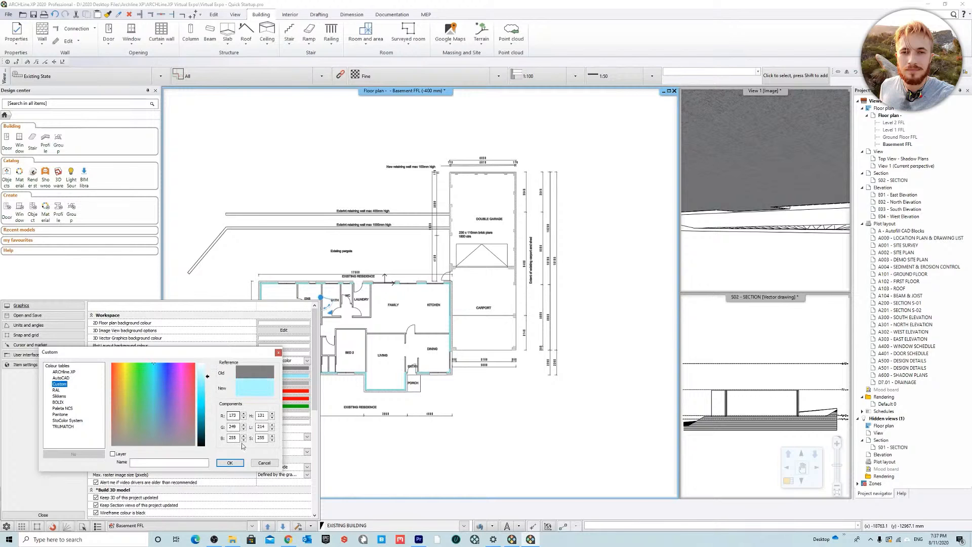
{"action": "left_click", "coordinate": [236, 463]}
{"action": "left_click", "coordinate": [43, 515]}
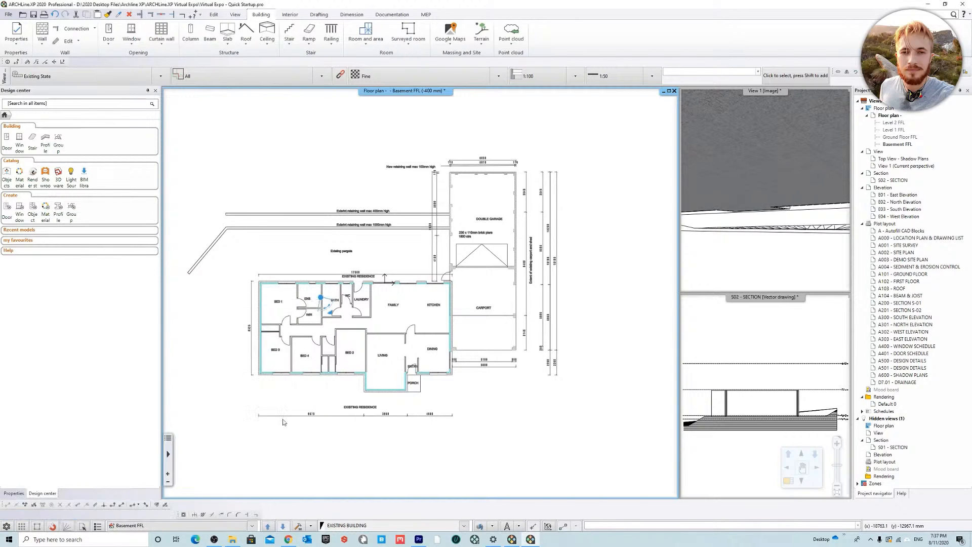
Step: Examine the recoloured existing building plan up close and as a whole, from the carport to the bedrooms
{"action": "scroll", "coordinate": [425, 322], "scroll_direction": "up", "scroll_amount": 2}
{"action": "scroll", "coordinate": [425, 322], "scroll_direction": "up", "scroll_amount": 1}
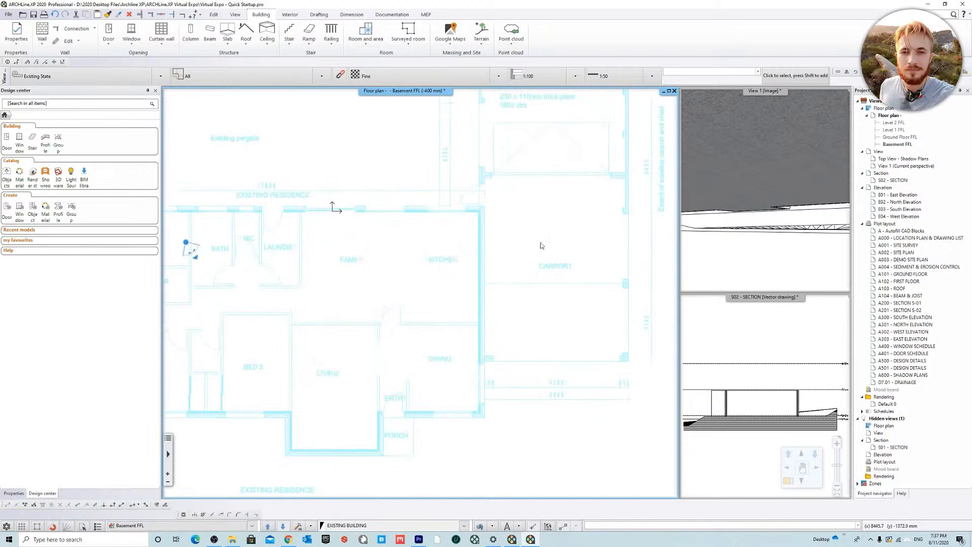
{"action": "scroll", "coordinate": [544, 255], "scroll_direction": "down", "scroll_amount": 3}
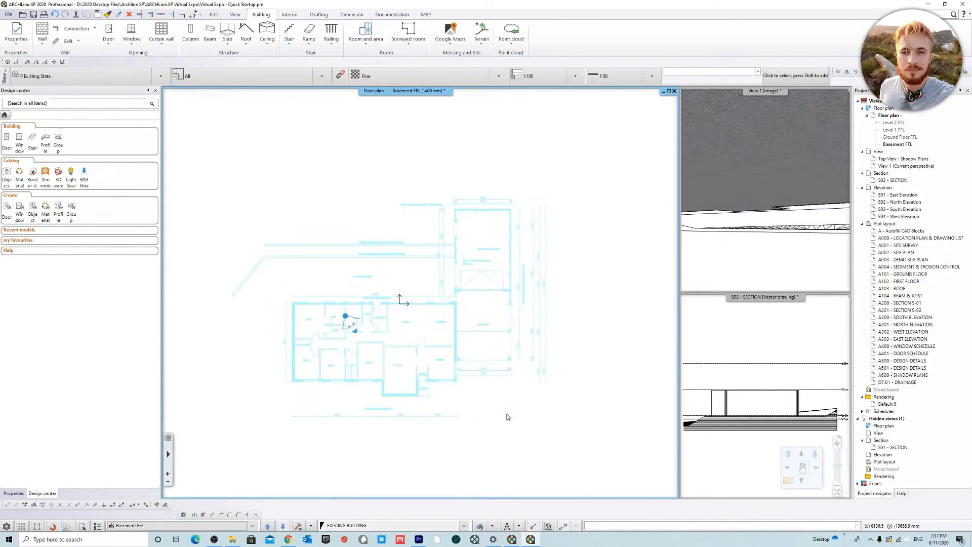
{"action": "scroll", "coordinate": [381, 319], "scroll_direction": "up", "scroll_amount": 2}
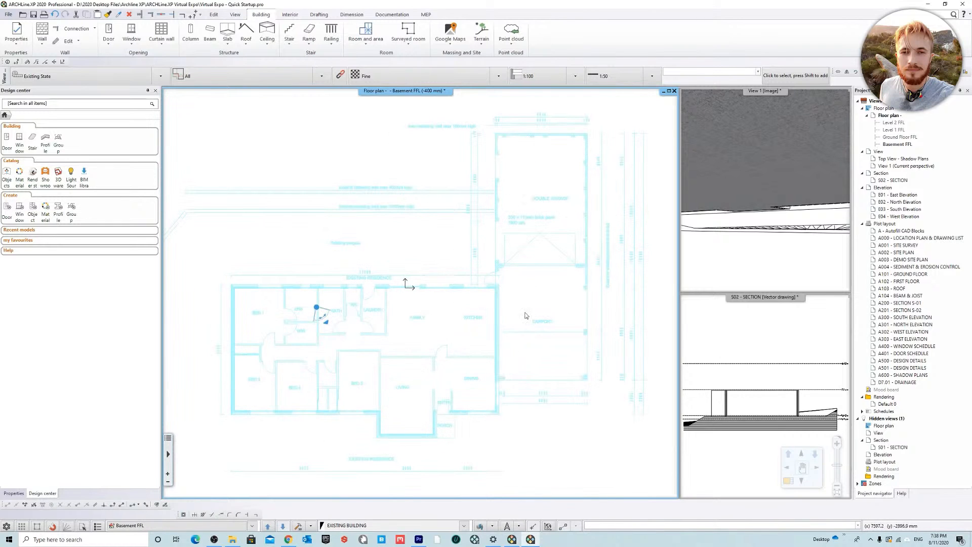
{"action": "scroll", "coordinate": [482, 332], "scroll_direction": "down", "scroll_amount": 3}
{"action": "scroll", "coordinate": [391, 307], "scroll_direction": "up", "scroll_amount": 2}
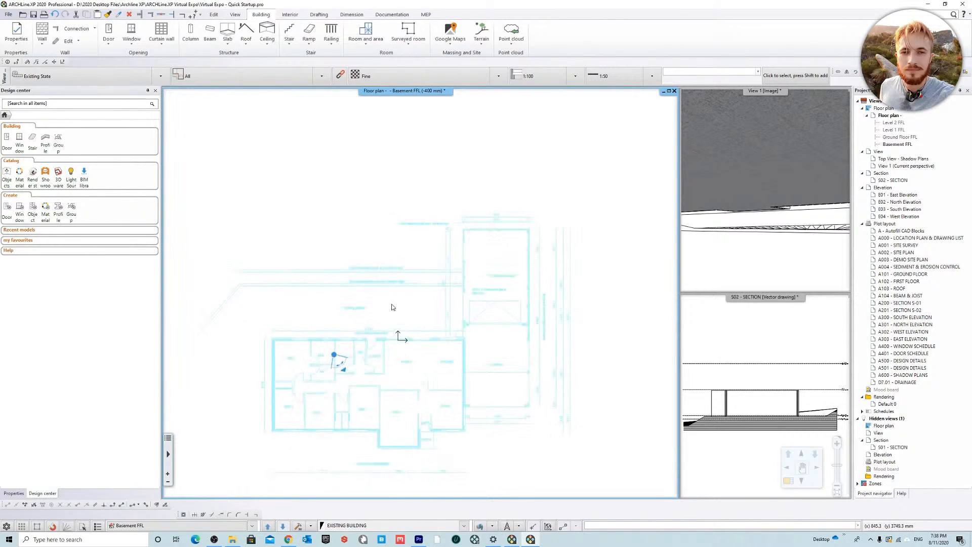
{"action": "scroll", "coordinate": [397, 317], "scroll_direction": "up", "scroll_amount": 3}
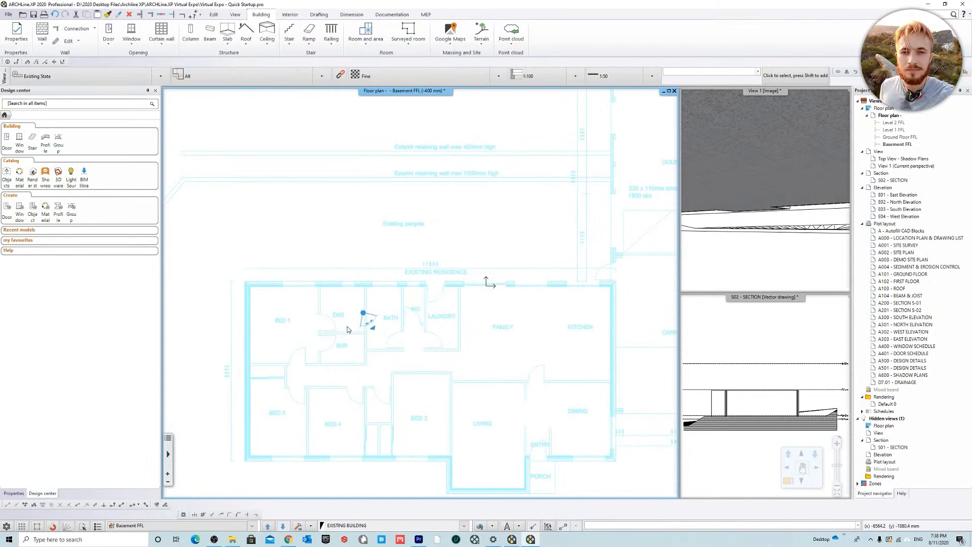
{"action": "scroll", "coordinate": [330, 386], "scroll_direction": "up", "scroll_amount": 4}
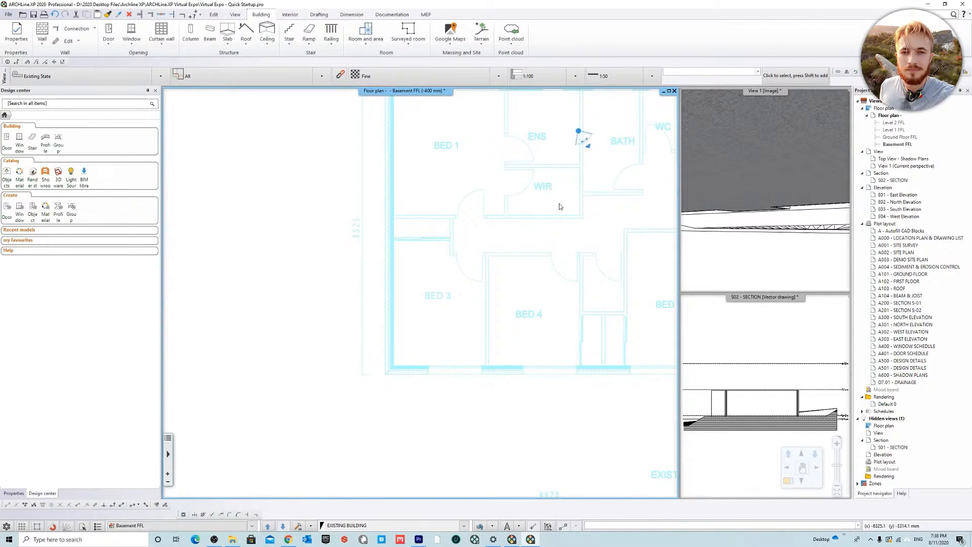
{"action": "scroll", "coordinate": [278, 394], "scroll_direction": "down", "scroll_amount": 4}
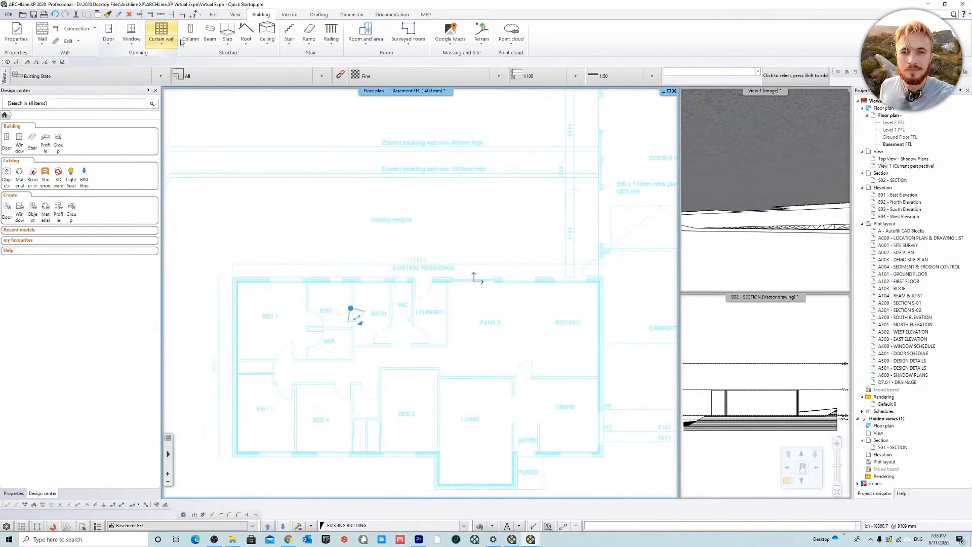
Step: Draw an 8525 mm BW05: 230mm Double Brick wall from the outer Bed 3 corner to the Bed 1 corner, with its thickness inside the outline
{"action": "left_click", "coordinate": [43, 30]}
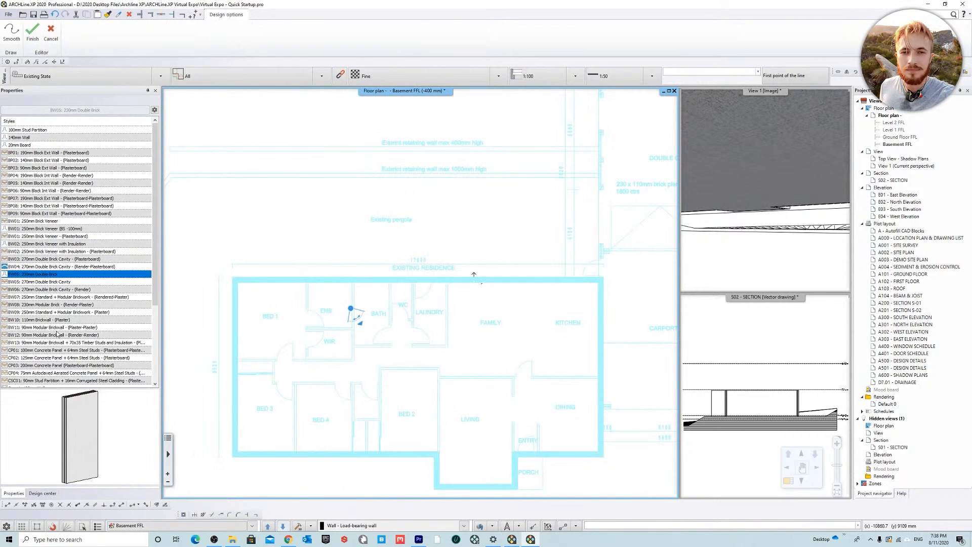
{"action": "middle_click_drag", "start_coordinate": [474, 275], "coordinate": [387, 230]}
{"action": "scroll", "coordinate": [397, 287], "scroll_direction": "down", "scroll_amount": 3}
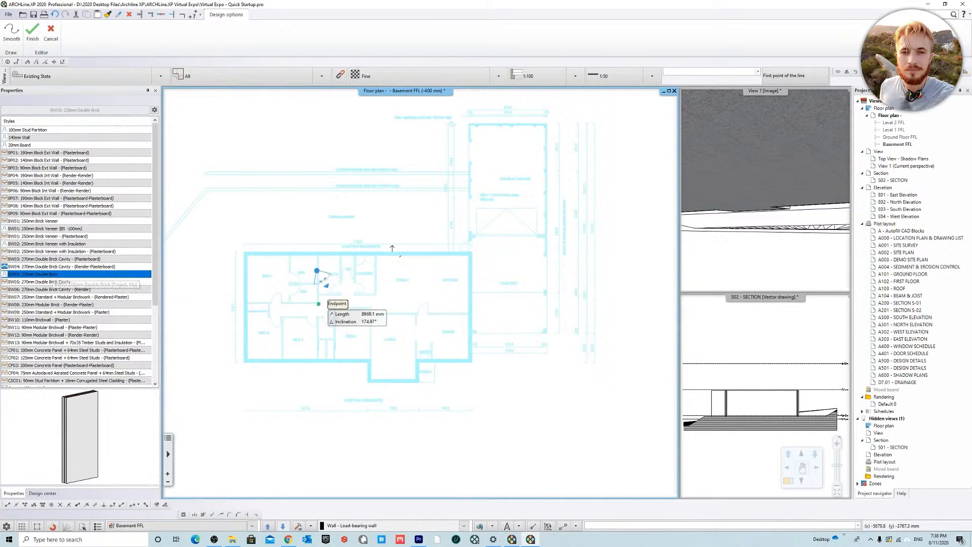
{"action": "scroll", "coordinate": [324, 304], "scroll_direction": "up", "scroll_amount": 5}
{"action": "scroll", "coordinate": [320, 382], "scroll_direction": "up", "scroll_amount": 3}
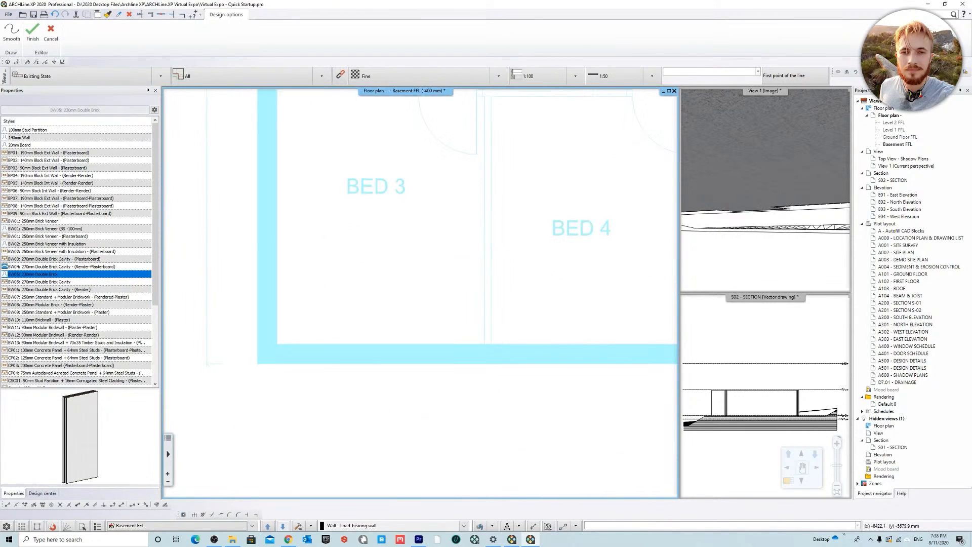
{"action": "left_click", "coordinate": [258, 364]}
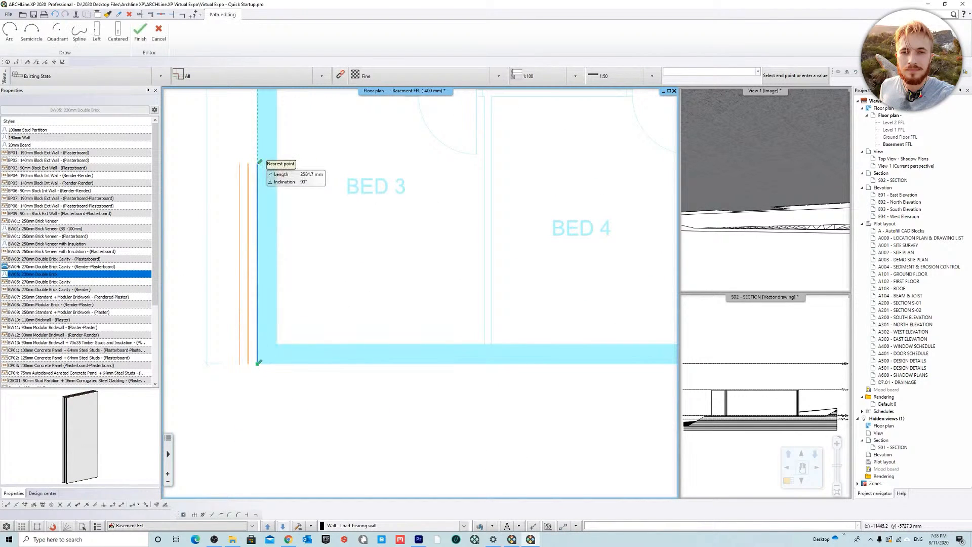
{"action": "key", "text": "ctrl"}
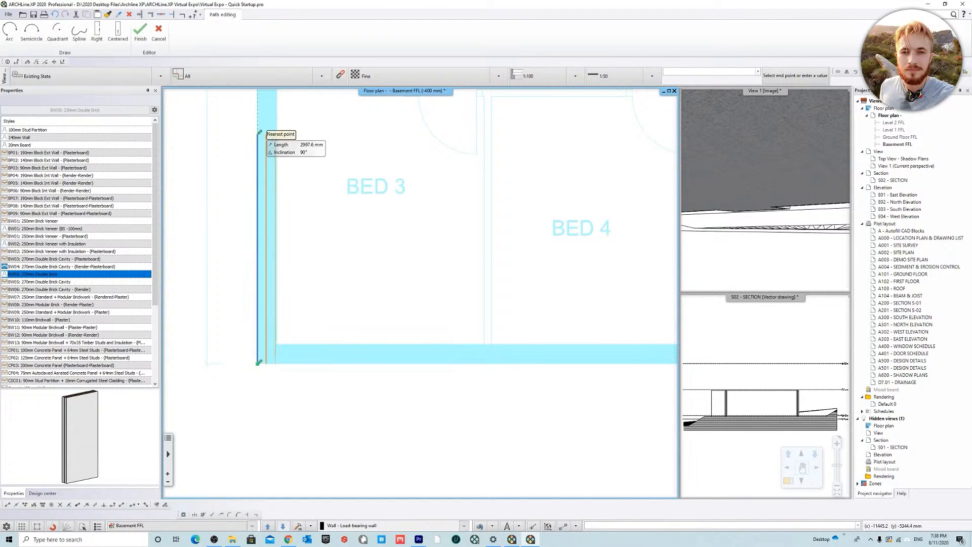
{"action": "scroll", "coordinate": [291, 314], "scroll_direction": "down", "scroll_amount": 3}
{"action": "middle_click_drag", "start_coordinate": [341, 162], "coordinate": [287, 385]}
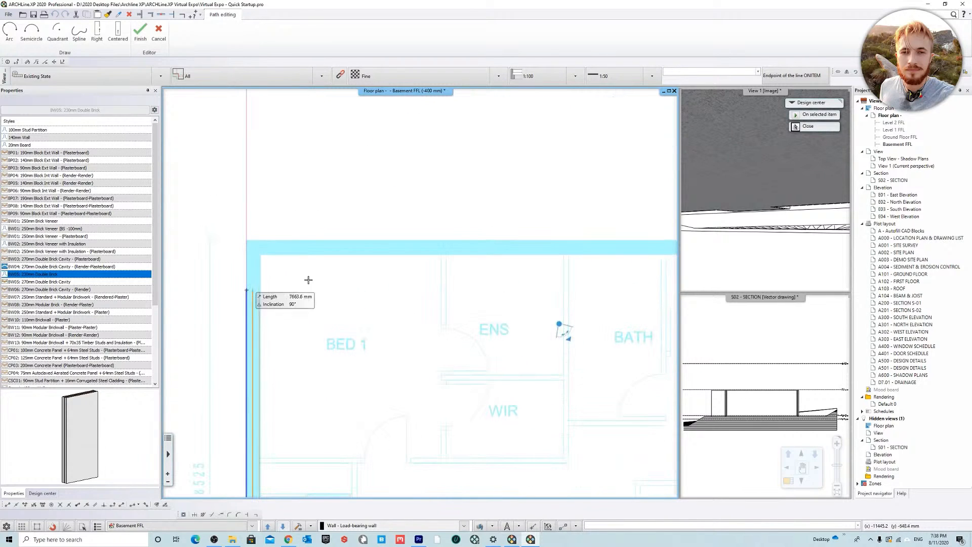
{"action": "left_click", "coordinate": [312, 241]}
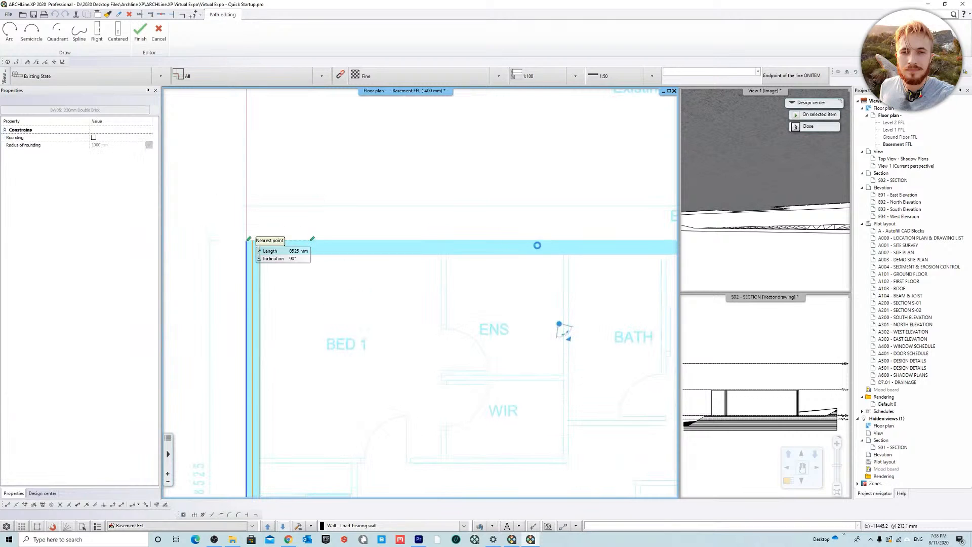
Step: Continue the wall 17600 mm from Bed 1 to the Kitchen's outer corner, and 8525 mm along the carport side to the Dining corner
{"action": "middle_click_drag", "start_coordinate": [524, 241], "coordinate": [201, 242]}
{"action": "scroll", "coordinate": [410, 273], "scroll_direction": "down", "scroll_amount": 2}
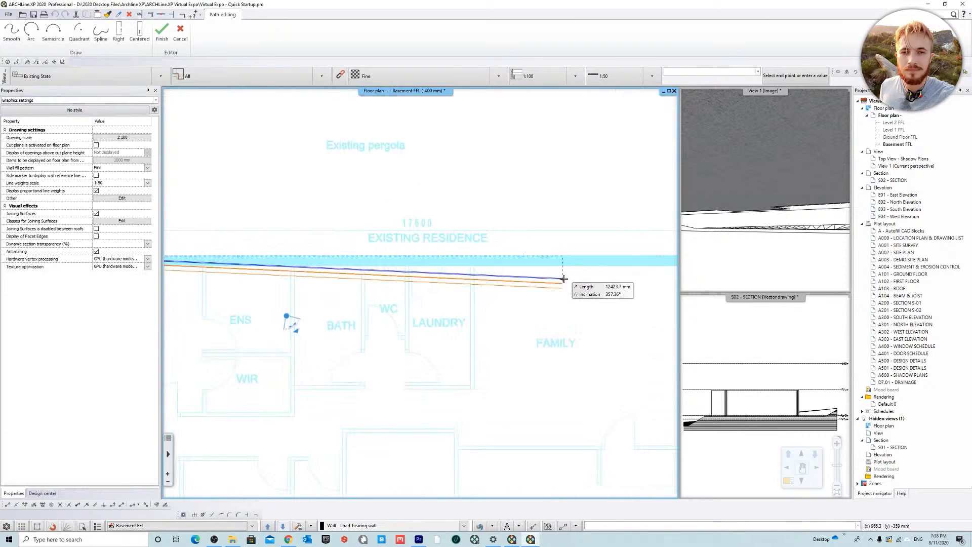
{"action": "middle_click_drag", "start_coordinate": [536, 265], "coordinate": [244, 233]}
{"action": "left_click", "coordinate": [489, 222]}
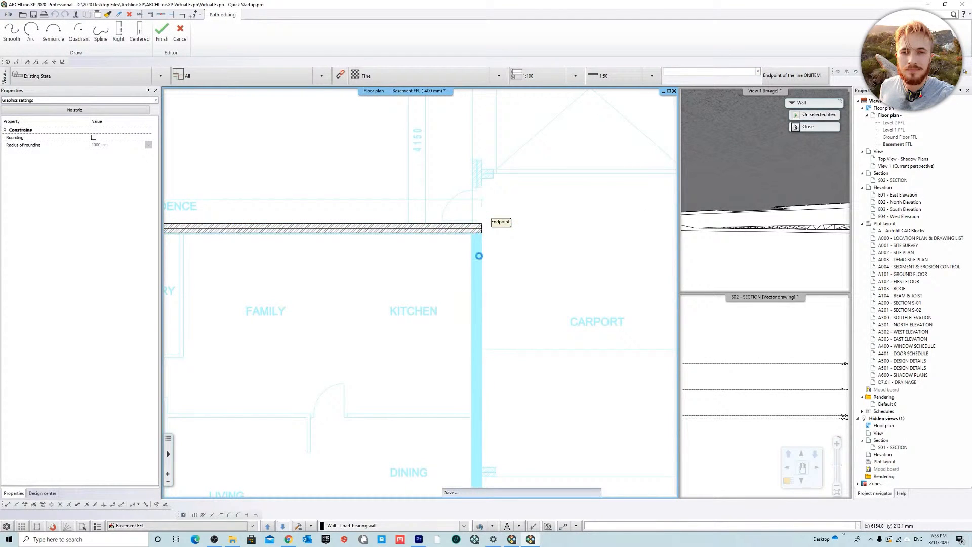
{"action": "middle_click_drag", "start_coordinate": [489, 410], "coordinate": [479, 246]}
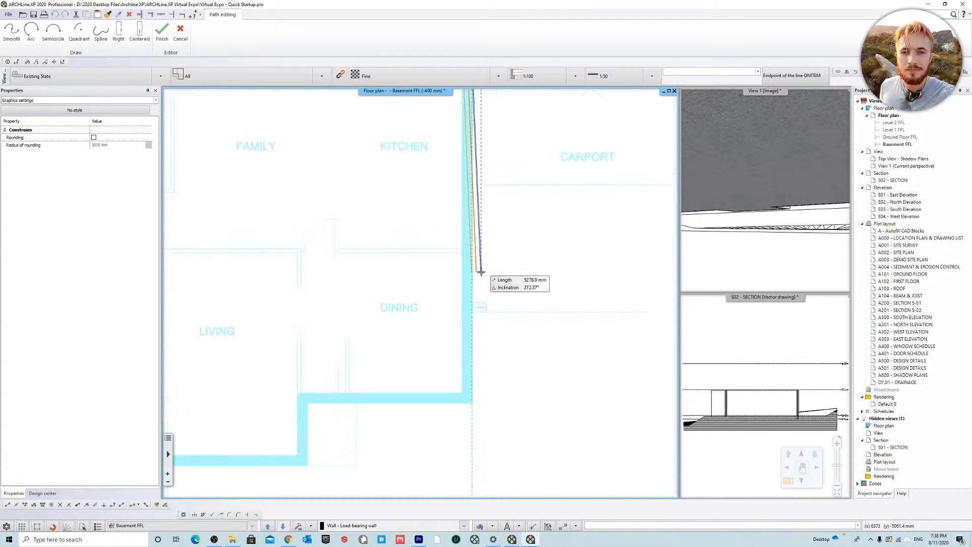
{"action": "left_click", "coordinate": [479, 404]}
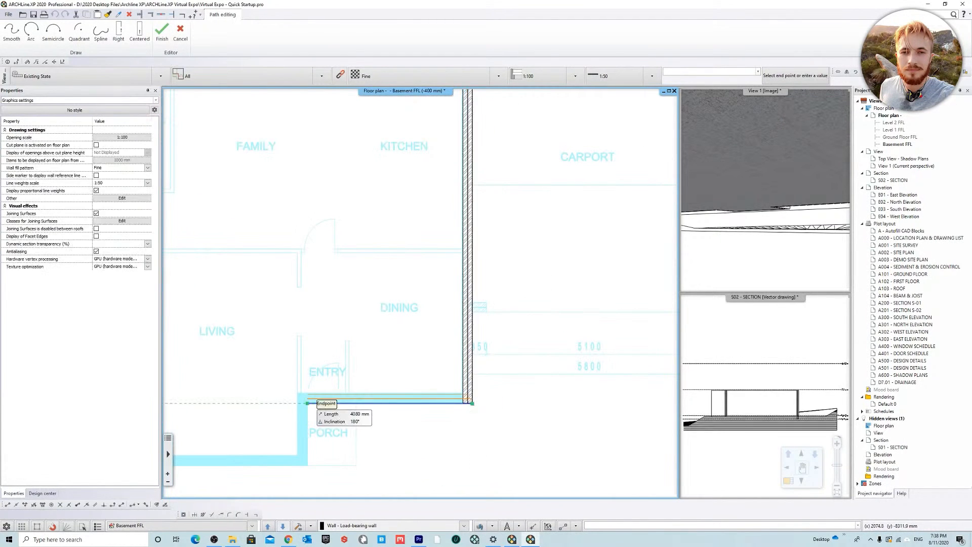
Step: Continue the wall 4080 mm past the Entry, along the Porch return, and around the 3950 mm Living room projection
{"action": "left_click", "coordinate": [307, 403]}
{"action": "left_click", "coordinate": [308, 466]}
{"action": "middle_click_drag", "start_coordinate": [308, 465], "coordinate": [560, 379]}
{"action": "scroll", "coordinate": [561, 379], "scroll_direction": "down", "scroll_amount": 3}
{"action": "scroll", "coordinate": [489, 358], "scroll_direction": "up", "scroll_amount": 4}
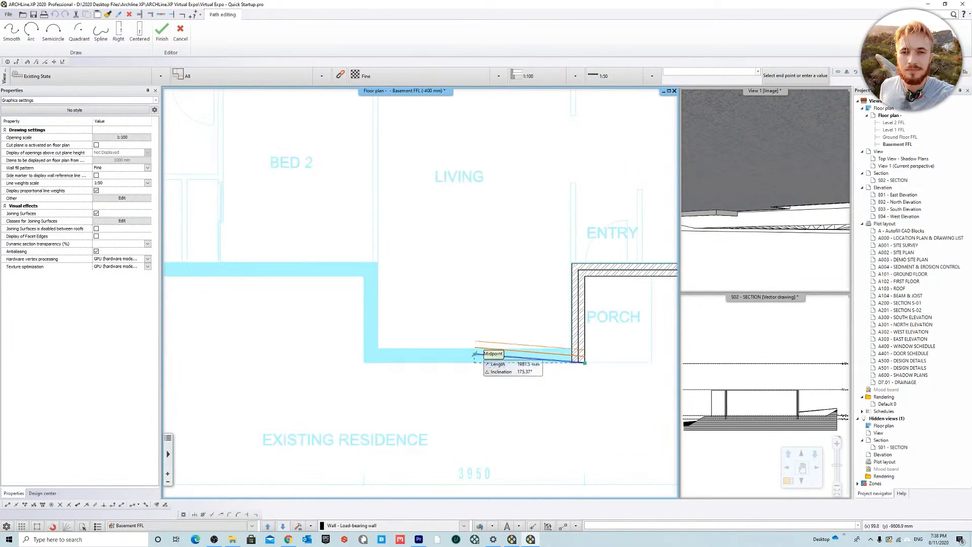
{"action": "left_click", "coordinate": [365, 362]}
{"action": "left_click", "coordinate": [365, 276]}
Step: Close the basement perimeter with the wall past Bed 2 and Bed 4 to the Bed 3 corner and end the Wall command
{"action": "middle_click_drag", "start_coordinate": [365, 277], "coordinate": [641, 392]}
{"action": "middle_click_drag", "start_coordinate": [304, 228], "coordinate": [526, 232]}
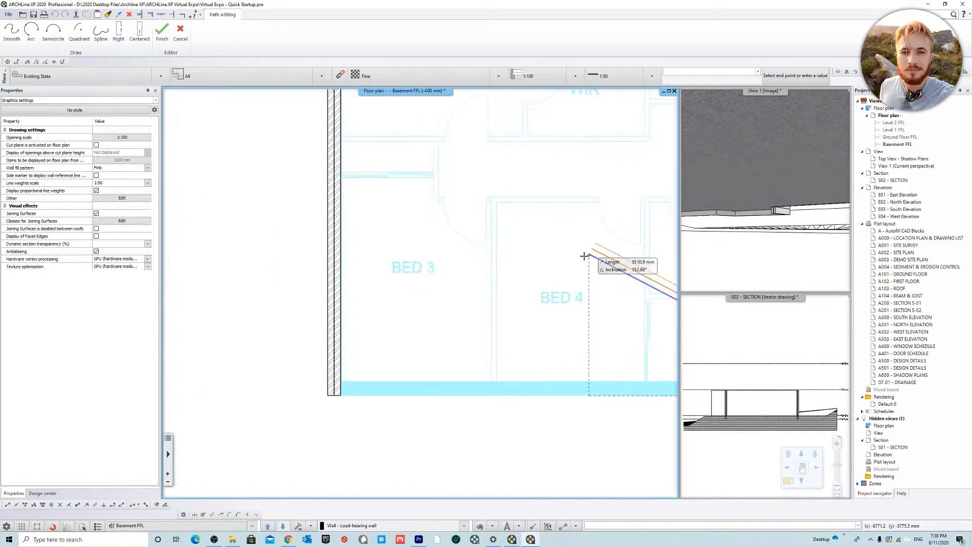
{"action": "left_click", "coordinate": [356, 395]}
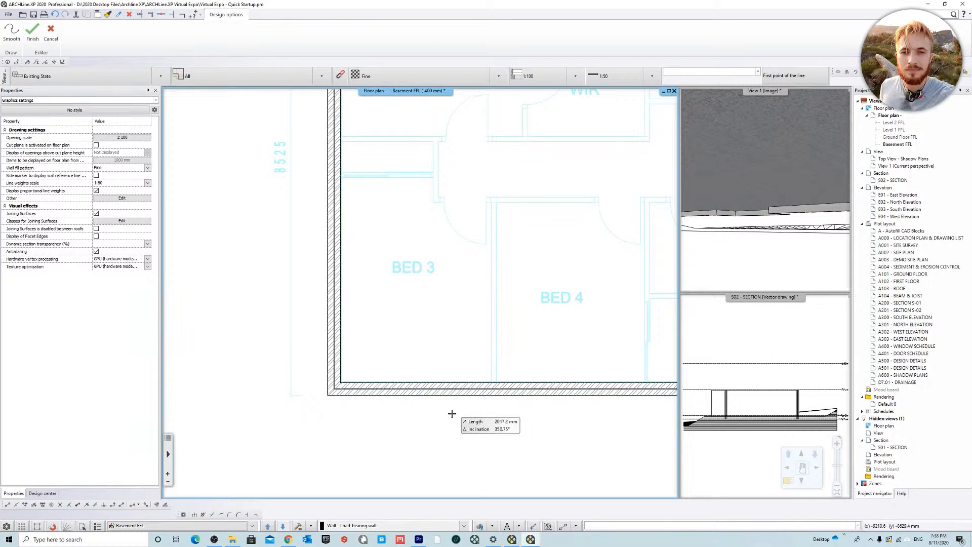
{"action": "key", "text": "Escape"}
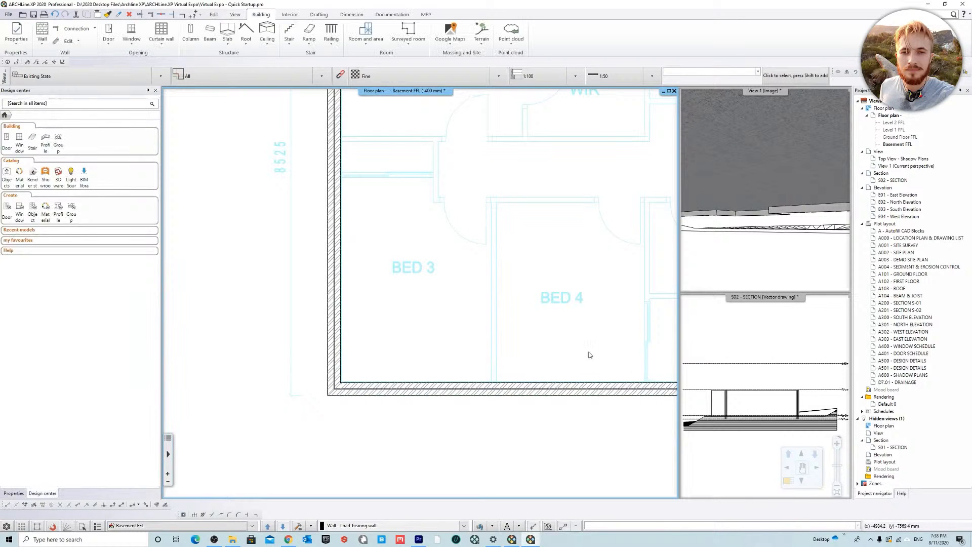
Step: Open S02 - SECTION as the main view and examine how the basement brick walls meet the slab and ground
{"action": "left_click", "coordinate": [759, 313]}
{"action": "right_click", "coordinate": [750, 298]}
{"action": "left_click", "coordinate": [760, 303]}
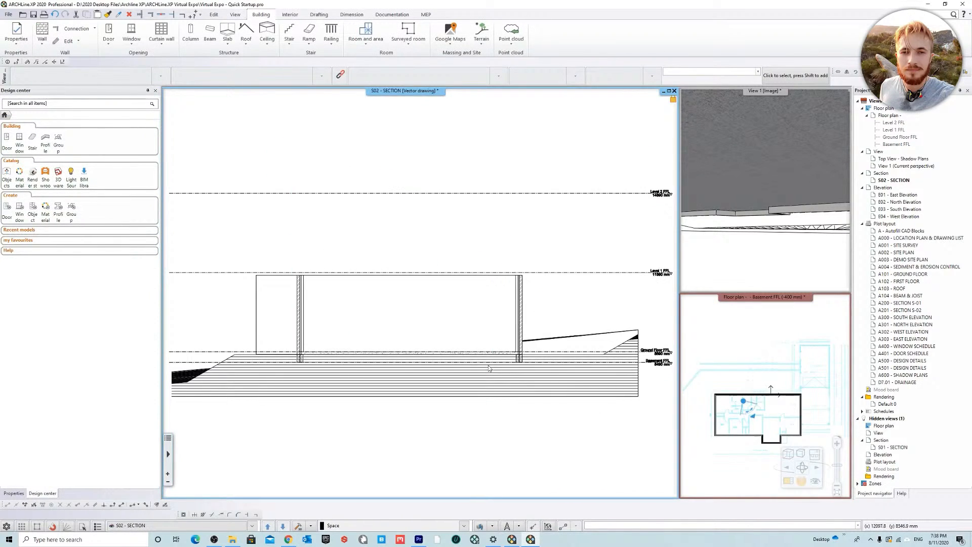
{"action": "scroll", "coordinate": [501, 353], "scroll_direction": "up", "scroll_amount": 5}
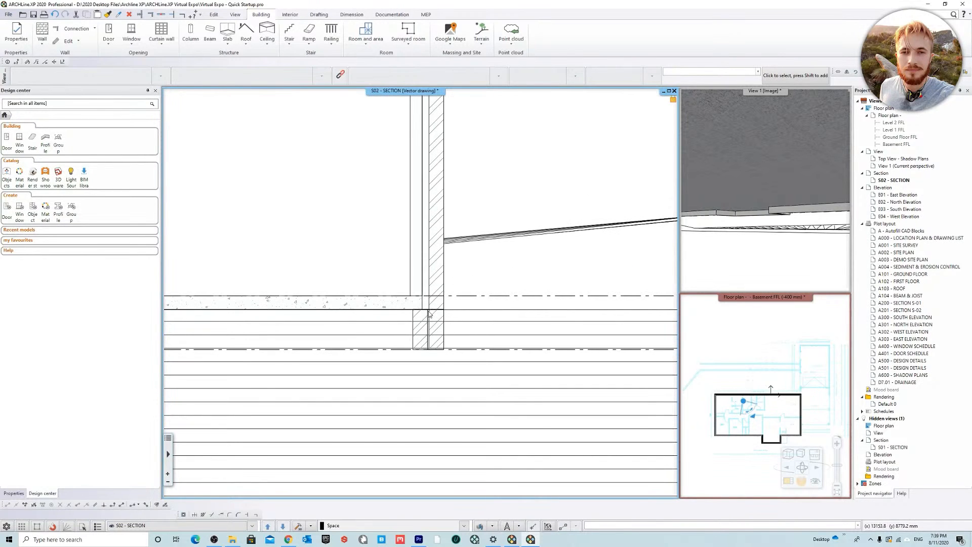
{"action": "scroll", "coordinate": [429, 314], "scroll_direction": "up", "scroll_amount": 2}
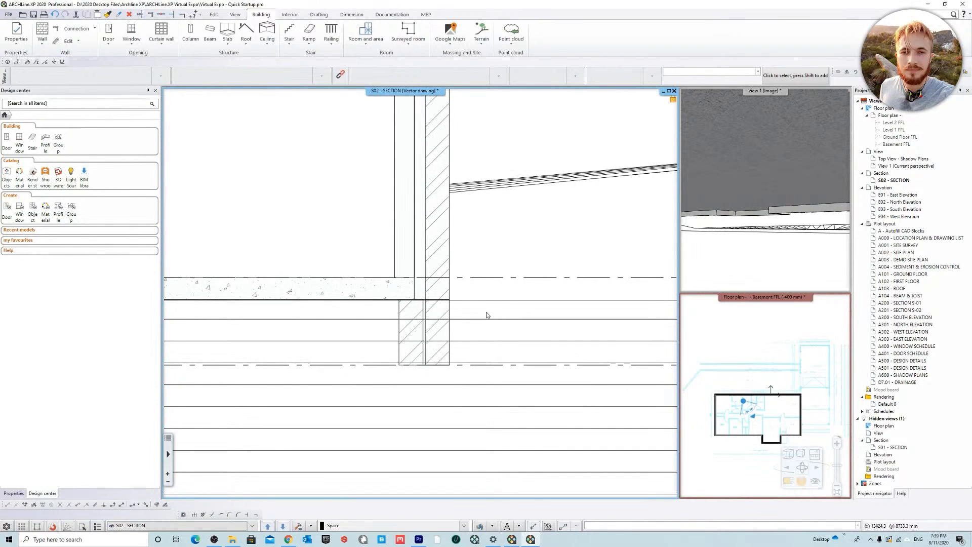
{"action": "scroll", "coordinate": [440, 312], "scroll_direction": "down", "scroll_amount": 2}
{"action": "middle_click_drag", "start_coordinate": [409, 300], "coordinate": [462, 306]}
{"action": "scroll", "coordinate": [461, 306], "scroll_direction": "down", "scroll_amount": 2}
{"action": "middle_click_drag", "start_coordinate": [308, 250], "coordinate": [386, 272]}
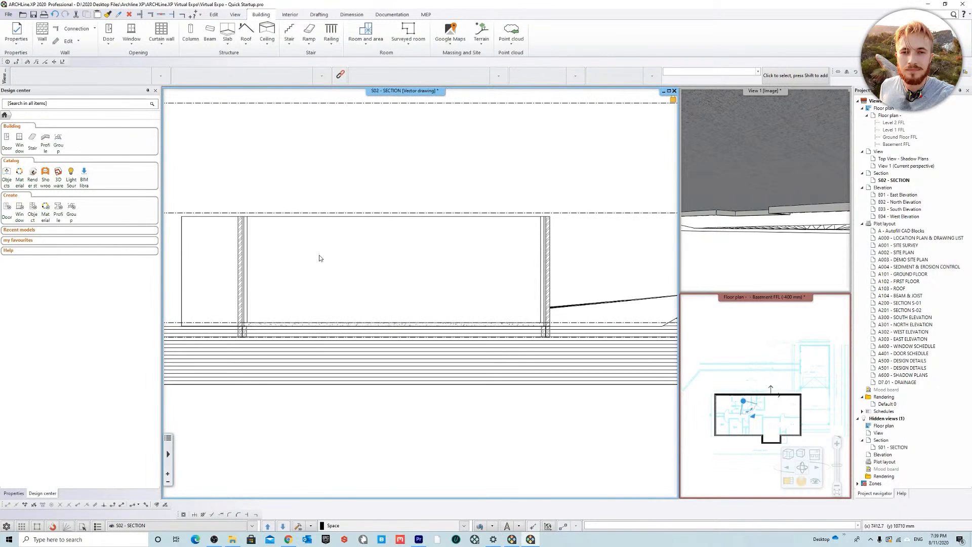
Step: Bring View 1 into the main window and orbit the model to examine the outside of the walls
{"action": "right_click", "coordinate": [754, 93]}
{"action": "left_click", "coordinate": [770, 95]}
{"action": "mouse_move", "coordinate": [507, 195]}
{"action": "middle_mouse_down"}
{"action": "mouse_move", "coordinate": [637, 191]}
{"action": "mouse_move", "coordinate": [653, 200]}
{"action": "mouse_move", "coordinate": [630, 192]}
{"action": "mouse_move", "coordinate": [621, 206]}
{"action": "mouse_move", "coordinate": [570, 193]}
{"action": "mouse_move", "coordinate": [490, 253]}
{"action": "mouse_move", "coordinate": [512, 261]}
{"action": "mouse_move", "coordinate": [502, 286]}
{"action": "mouse_move", "coordinate": [512, 290]}
{"action": "mouse_move", "coordinate": [502, 254]}
{"action": "mouse_move", "coordinate": [648, 260]}
{"action": "mouse_move", "coordinate": [499, 267]}
{"action": "mouse_move", "coordinate": [530, 245]}
{"action": "mouse_move", "coordinate": [504, 254]}
{"action": "mouse_move", "coordinate": [446, 226]}
{"action": "mouse_move", "coordinate": [507, 215]}
{"action": "mouse_move", "coordinate": [482, 233]}
{"action": "mouse_move", "coordinate": [507, 243]}
{"action": "middle_mouse_up"}
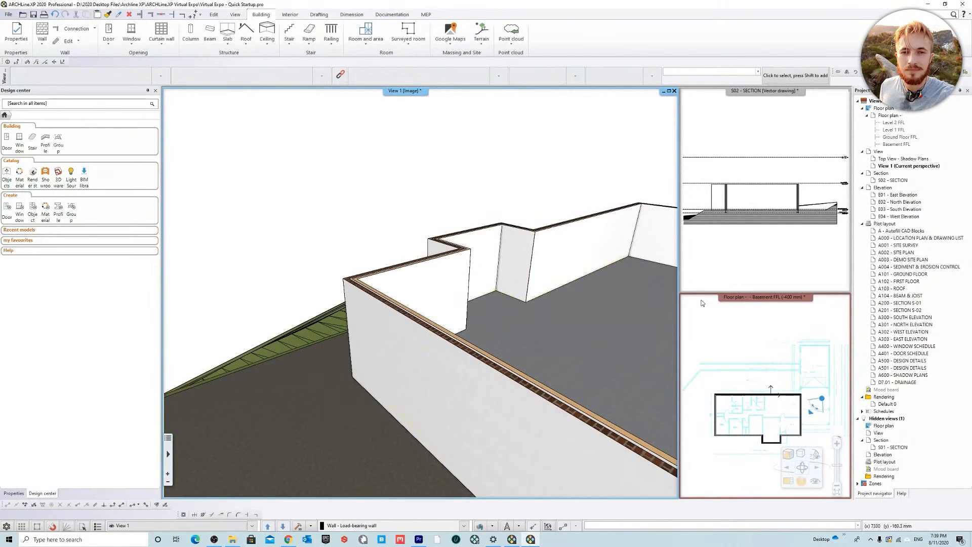
Step: Return to the Basement FFL floor plan and check the double brick wall corners around the perimeter
{"action": "right_click", "coordinate": [754, 296]}
{"action": "left_click", "coordinate": [795, 302]}
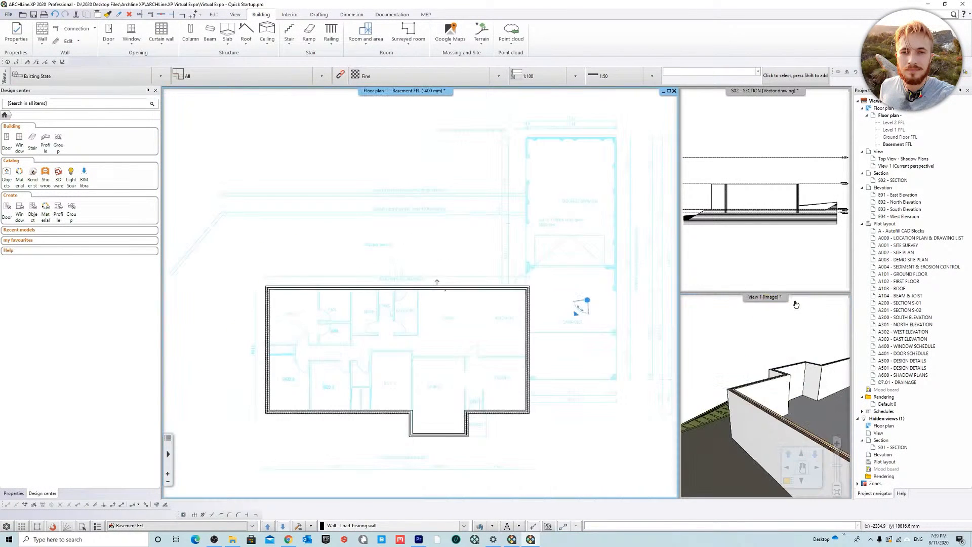
{"action": "scroll", "coordinate": [420, 336], "scroll_direction": "up", "scroll_amount": 10}
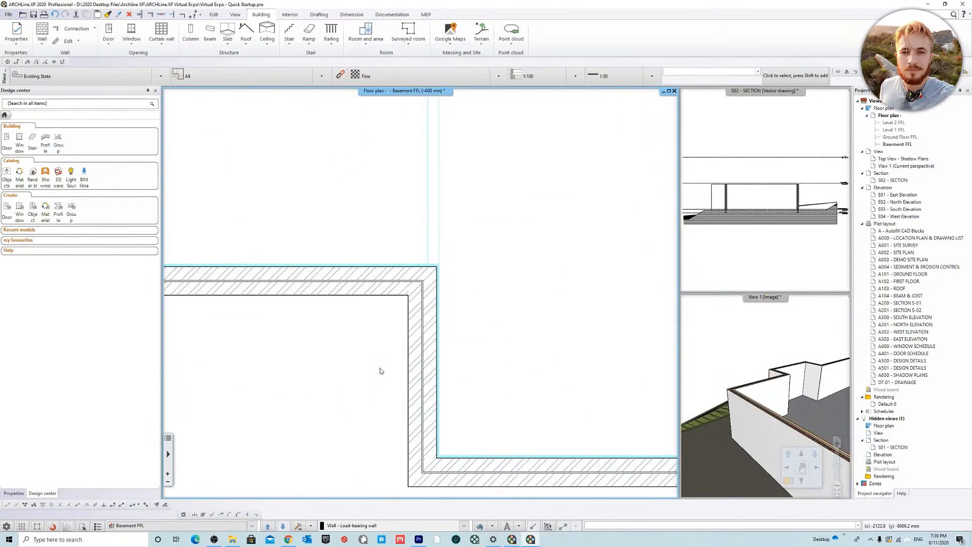
{"action": "scroll", "coordinate": [400, 374], "scroll_direction": "down", "scroll_amount": 10}
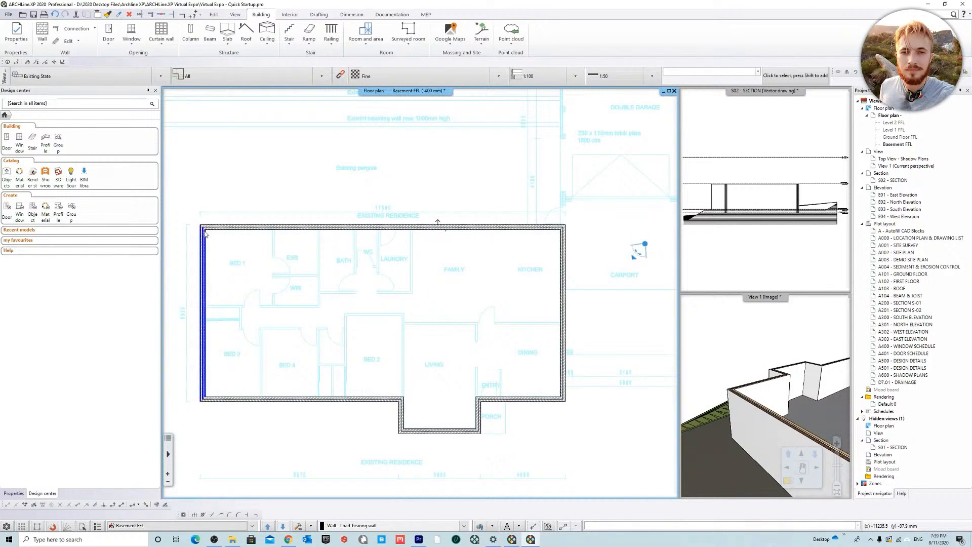
{"action": "scroll", "coordinate": [403, 249], "scroll_direction": "up", "scroll_amount": 5}
{"action": "middle_click_drag", "start_coordinate": [608, 307], "coordinate": [328, 287]}
{"action": "scroll", "coordinate": [417, 293], "scroll_direction": "down", "scroll_amount": 6}
{"action": "mouse_move", "coordinate": [434, 314]}
{"action": "middle_mouse_down"}
{"action": "mouse_move", "coordinate": [361, 308]}
{"action": "mouse_move", "coordinate": [441, 322]}
{"action": "middle_mouse_up"}
{"action": "scroll", "coordinate": [360, 307], "scroll_direction": "up", "scroll_amount": 4}
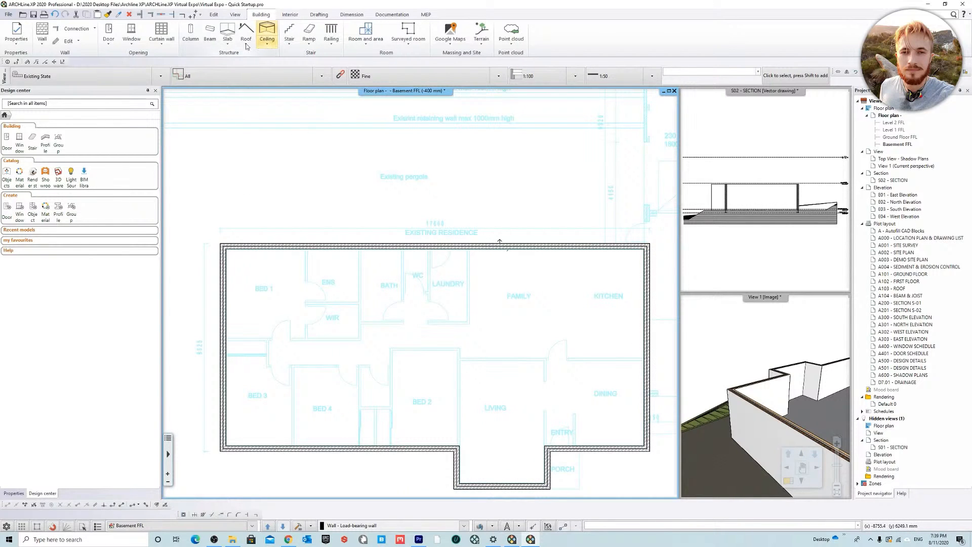
Step: Delete the existing 400 x 400 Foundation slab style and recreate it as a copy of 300 x 300 Foundation
{"action": "left_click", "coordinate": [228, 34]}
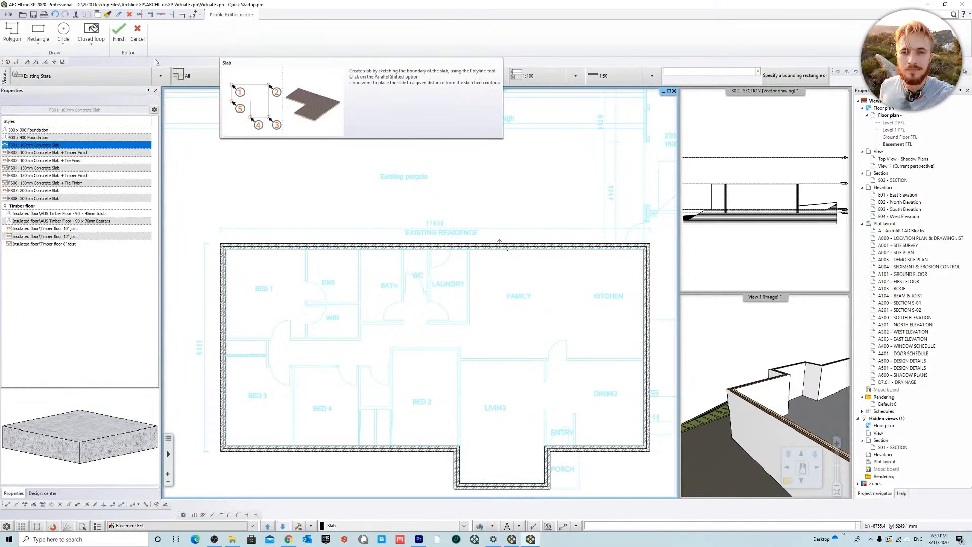
{"action": "left_click", "coordinate": [44, 130]}
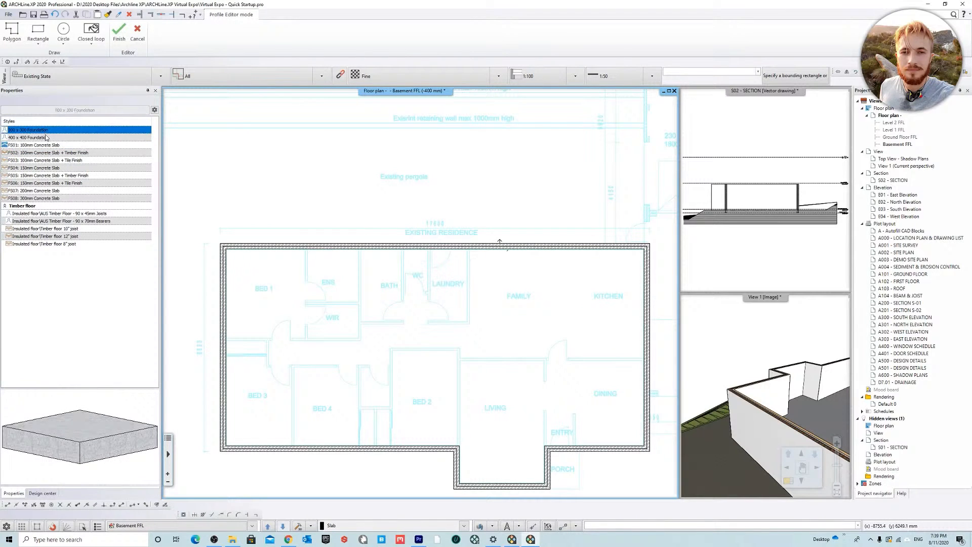
{"action": "right_click", "coordinate": [45, 137]}
{"action": "left_click", "coordinate": [71, 195]}
{"action": "left_click", "coordinate": [512, 285]}
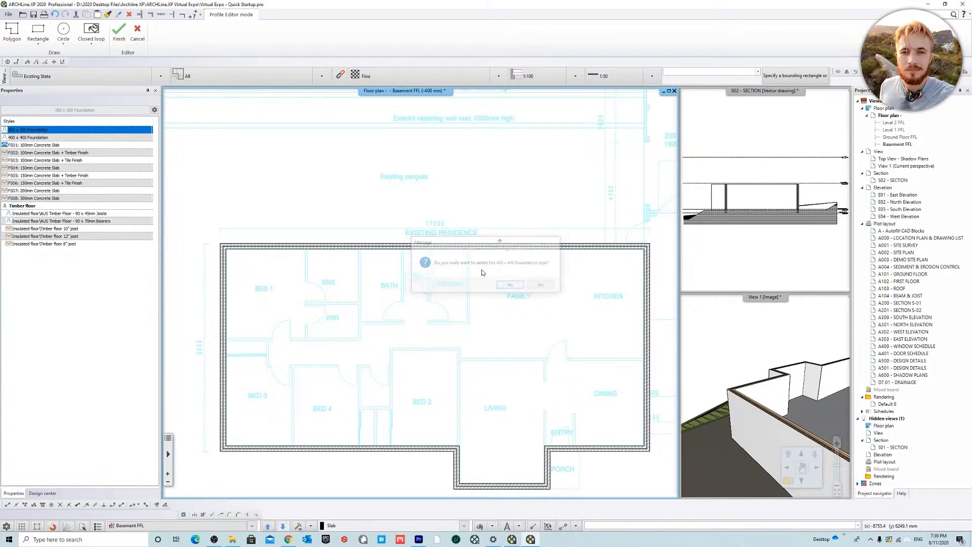
{"action": "right_click", "coordinate": [45, 132]}
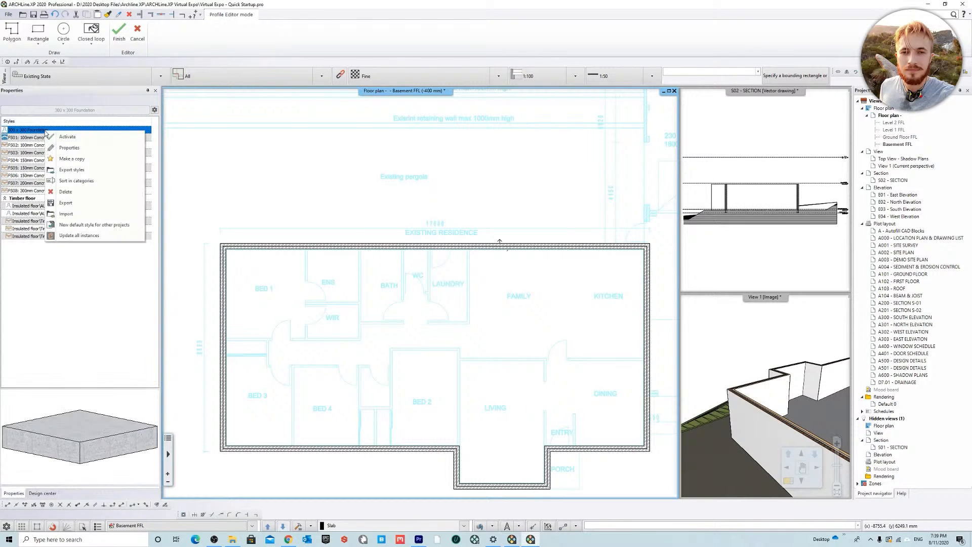
{"action": "left_click", "coordinate": [89, 159]}
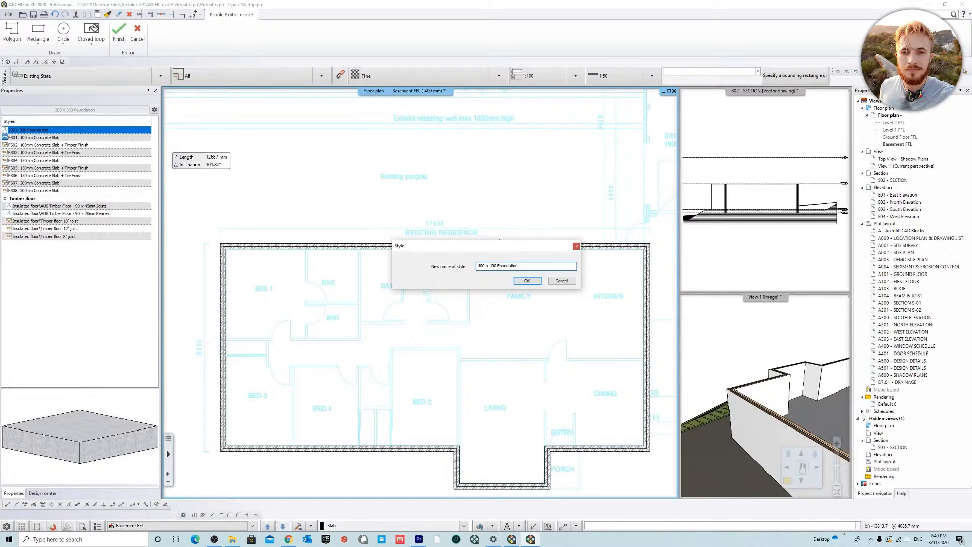
{"action": "left_click", "coordinate": [528, 280]}
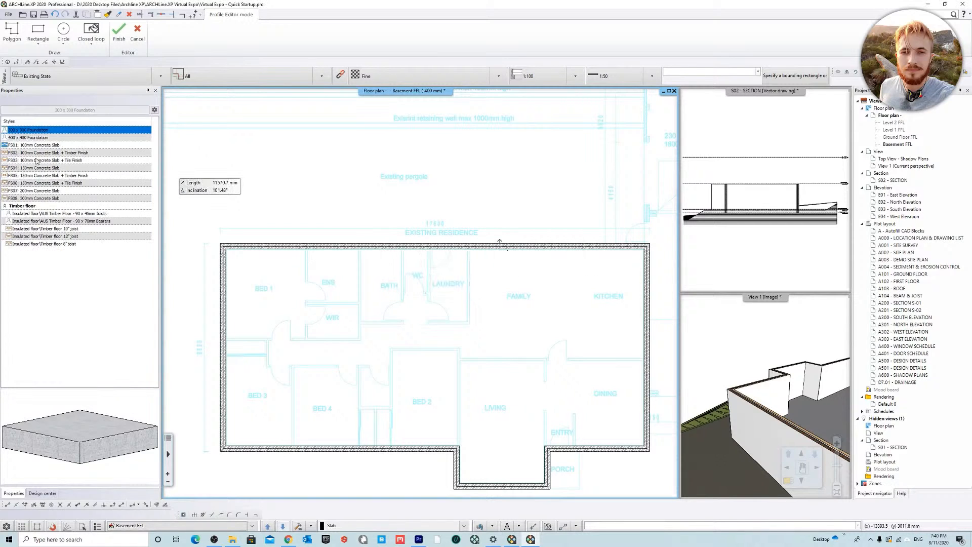
Step: Set the total thickness of the 400 x 400 Foundation slab style to -400 mm
{"action": "left_click", "coordinate": [44, 136]}
{"action": "right_click", "coordinate": [53, 135]}
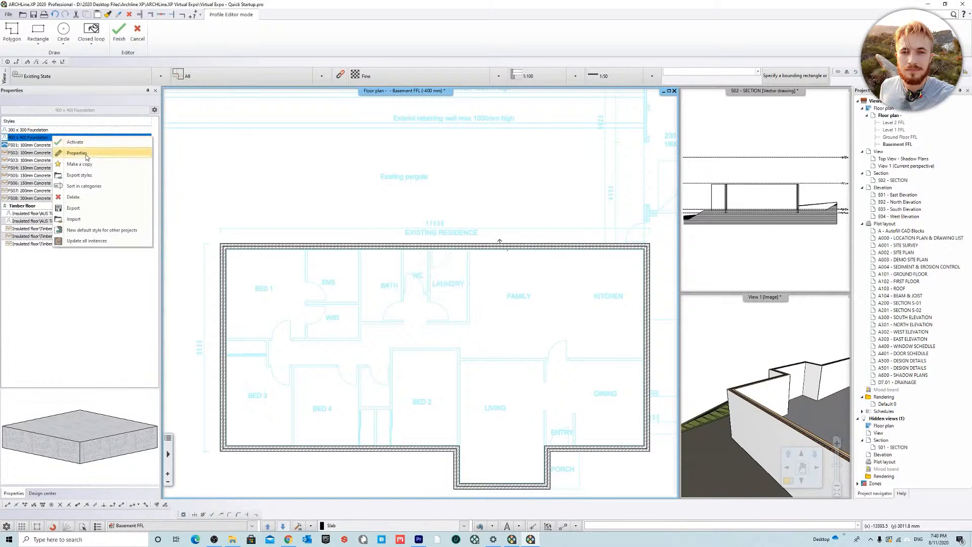
{"action": "left_click", "coordinate": [87, 155]}
{"action": "left_click", "coordinate": [478, 228]}
{"action": "left_click", "coordinate": [471, 240]}
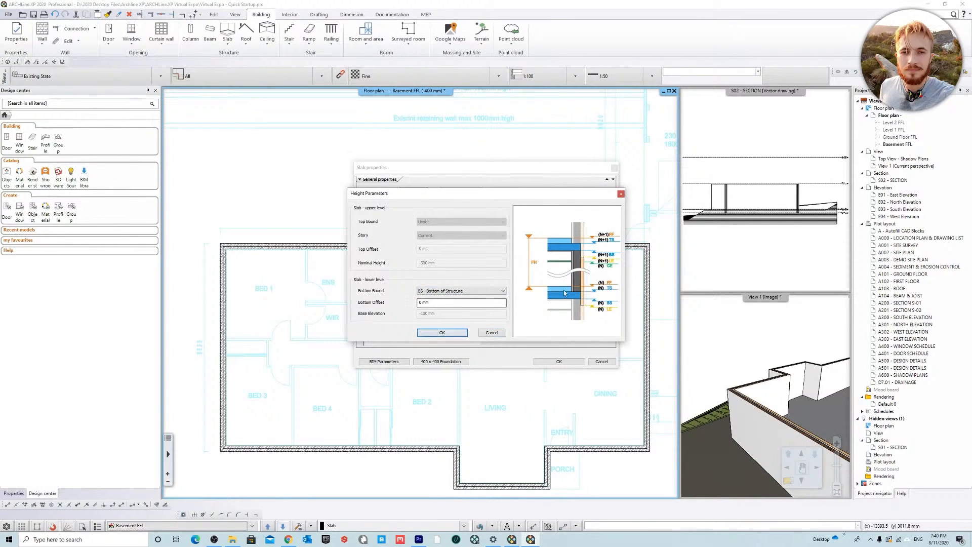
{"action": "left_click", "coordinate": [464, 333]}
{"action": "left_click", "coordinate": [477, 240]}
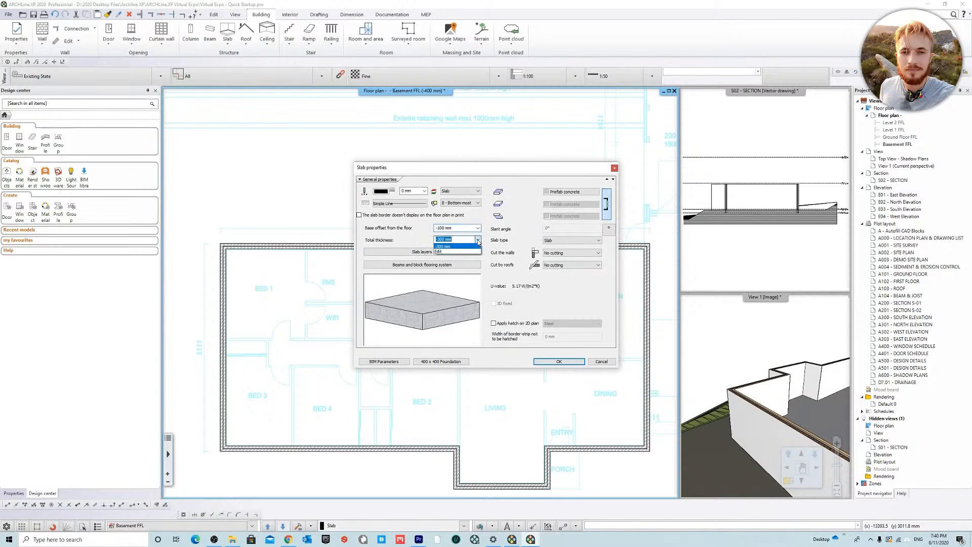
{"action": "left_click", "coordinate": [467, 252]}
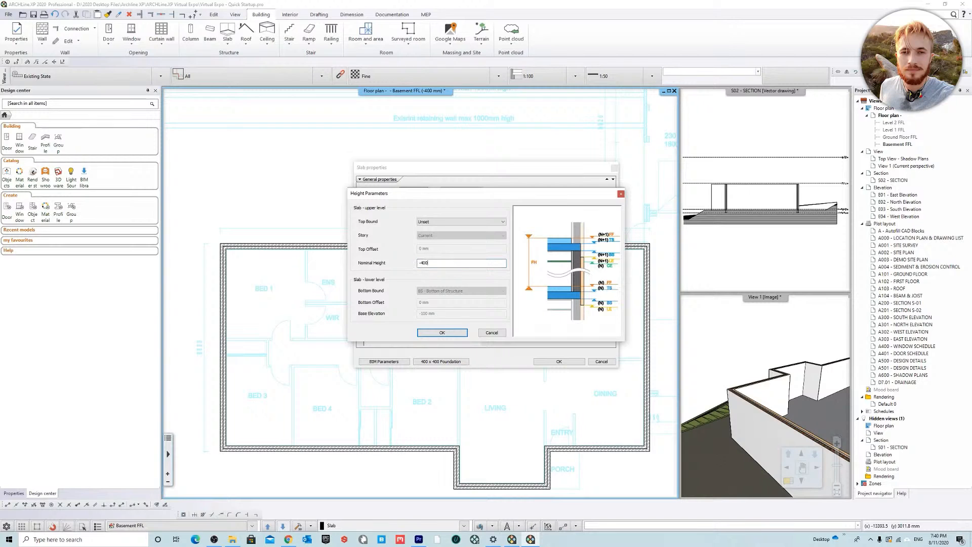
{"action": "left_click", "coordinate": [447, 338]}
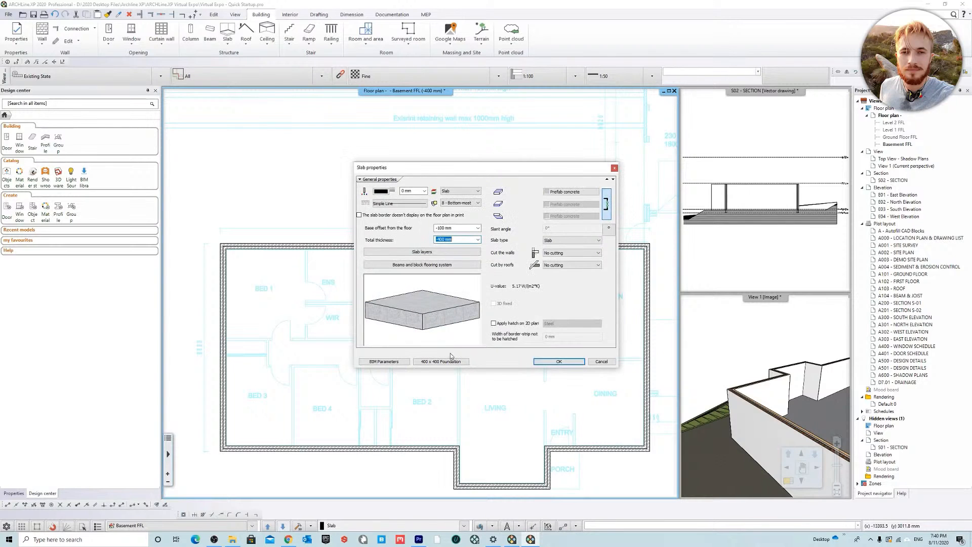
Step: Update the stored 400 x 400 Foundation style with the edited slab settings and leave the Slab command
{"action": "left_click", "coordinate": [453, 362]}
{"action": "left_click", "coordinate": [648, 348]}
{"action": "left_click", "coordinate": [653, 282]}
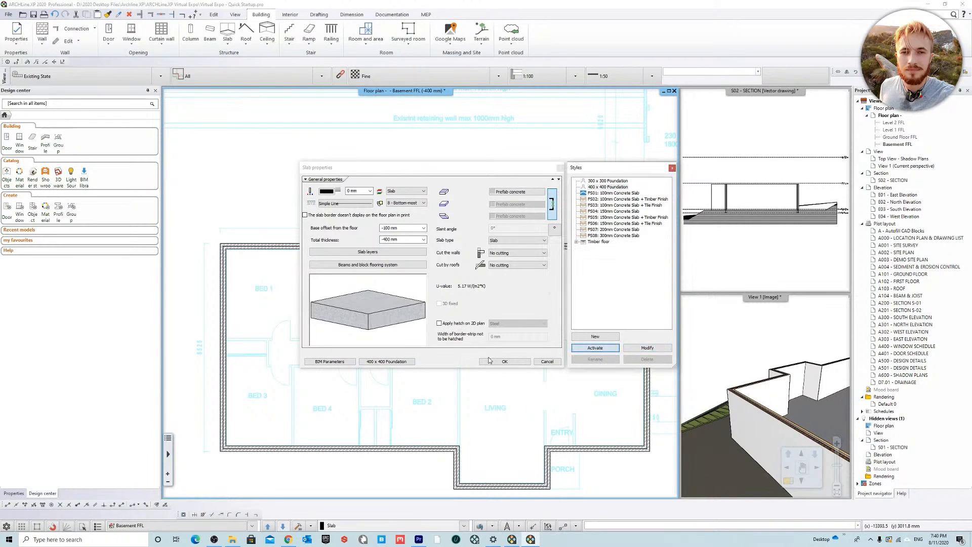
{"action": "left_click", "coordinate": [522, 363]}
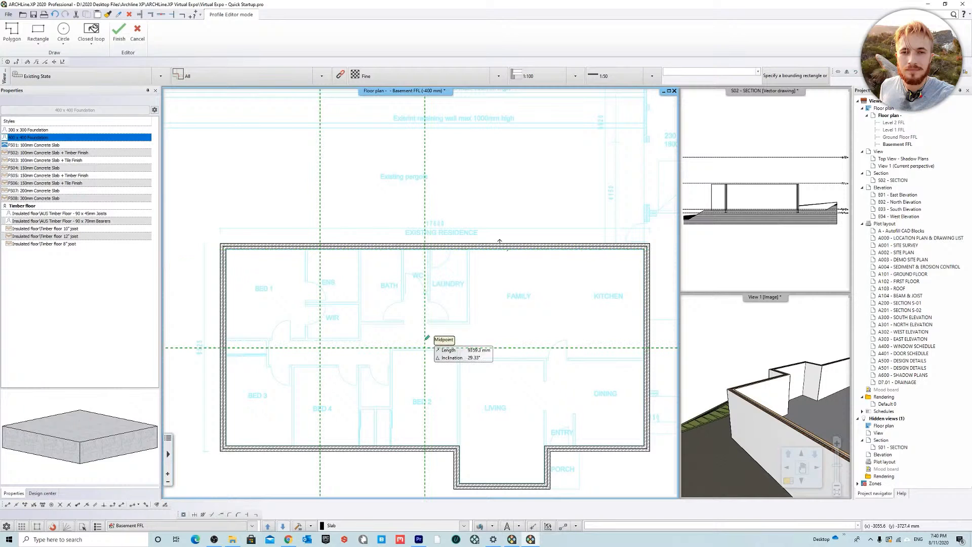
{"action": "key", "text": "Escape"}
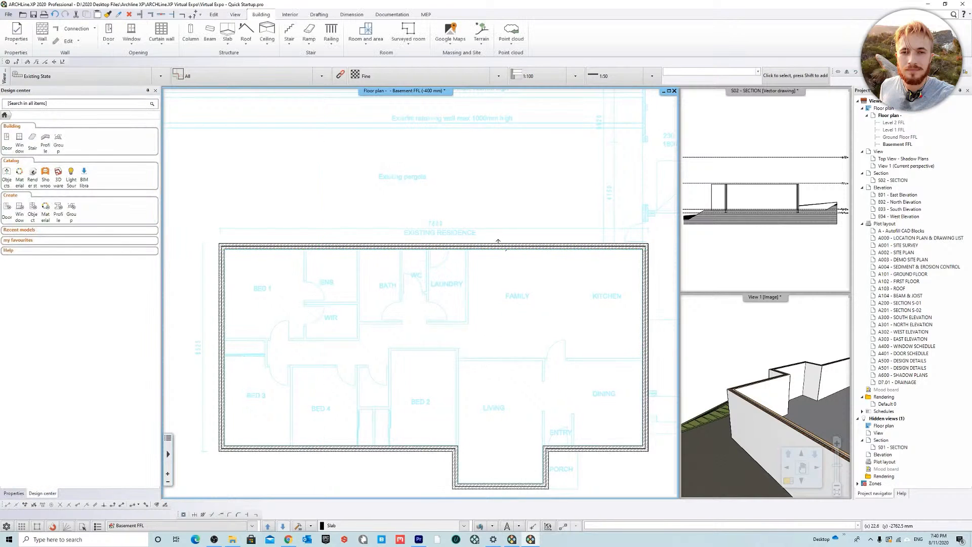
Step: Change the Basement floor plan's wall fill pattern to Coarse black and check the walls
{"action": "middle_click_drag", "start_coordinate": [489, 308], "coordinate": [464, 293]}
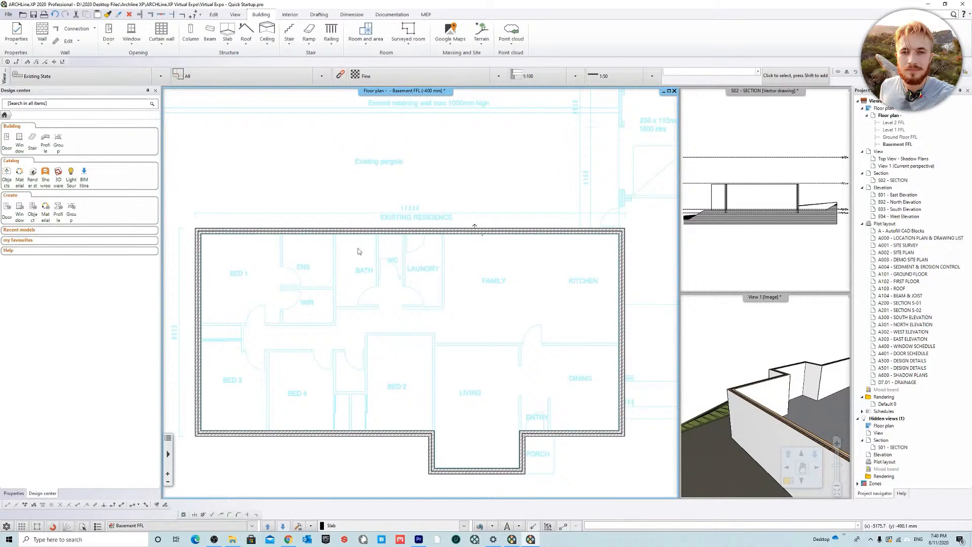
{"action": "middle_click_drag", "start_coordinate": [419, 255], "coordinate": [394, 251]}
{"action": "scroll", "coordinate": [481, 274], "scroll_direction": "down", "scroll_amount": 1}
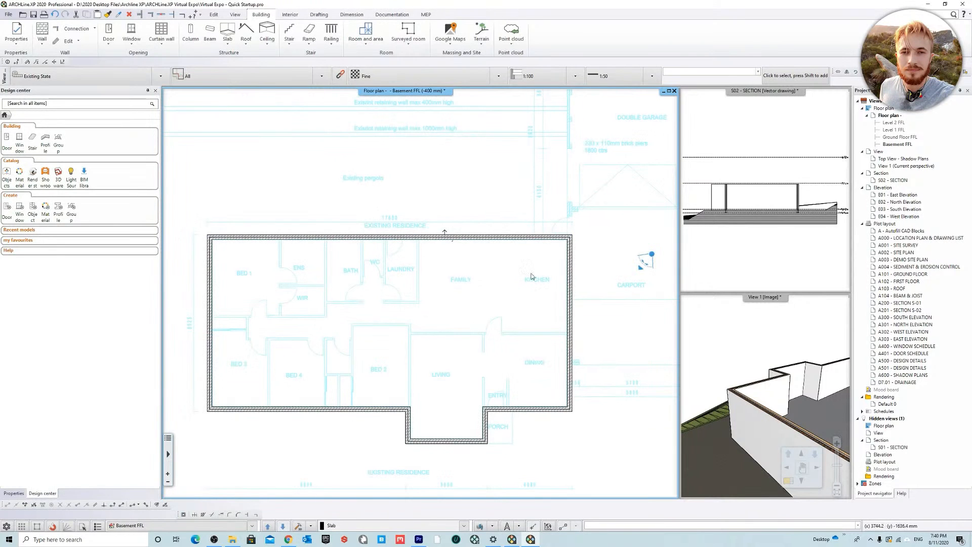
{"action": "scroll", "coordinate": [482, 354], "scroll_direction": "down", "scroll_amount": 1}
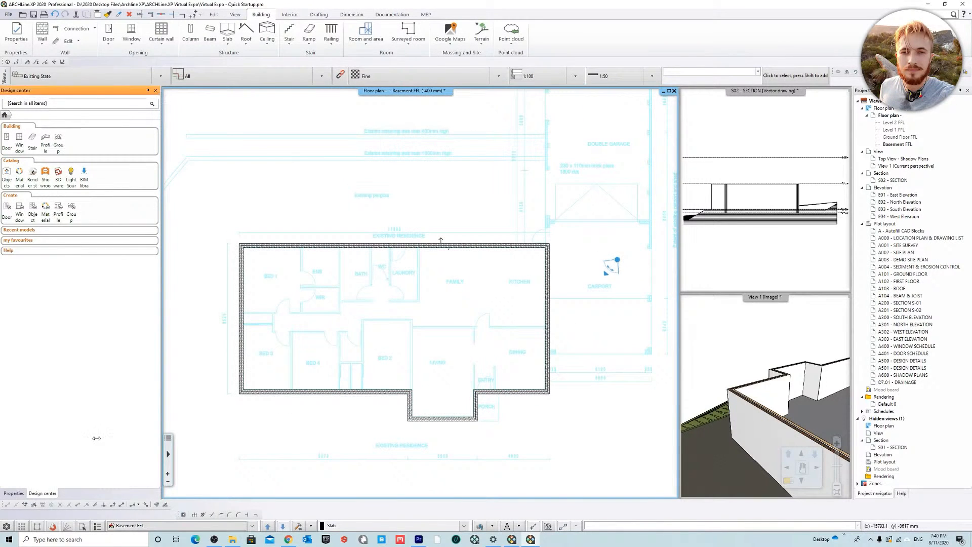
{"action": "left_click", "coordinate": [14, 493]}
{"action": "left_click", "coordinate": [148, 167]}
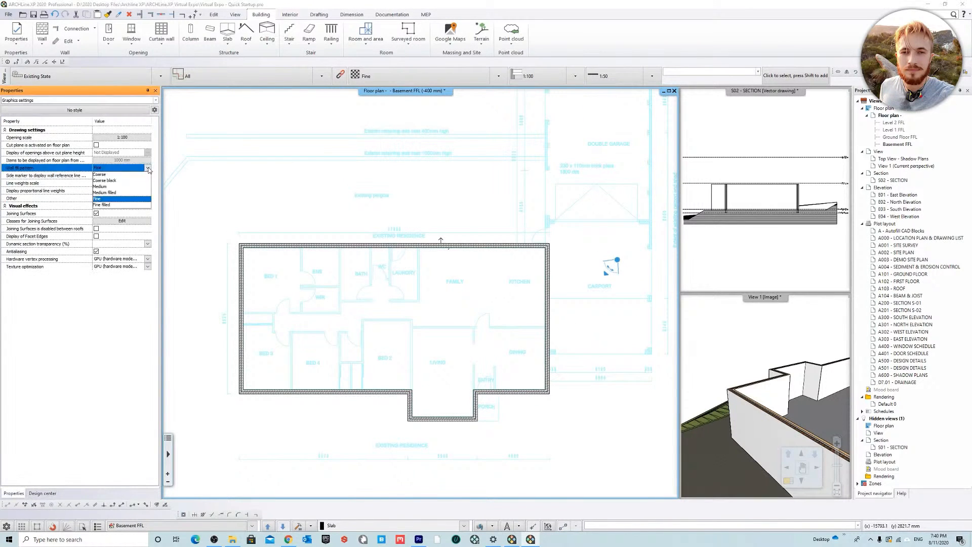
{"action": "left_click", "coordinate": [117, 181]}
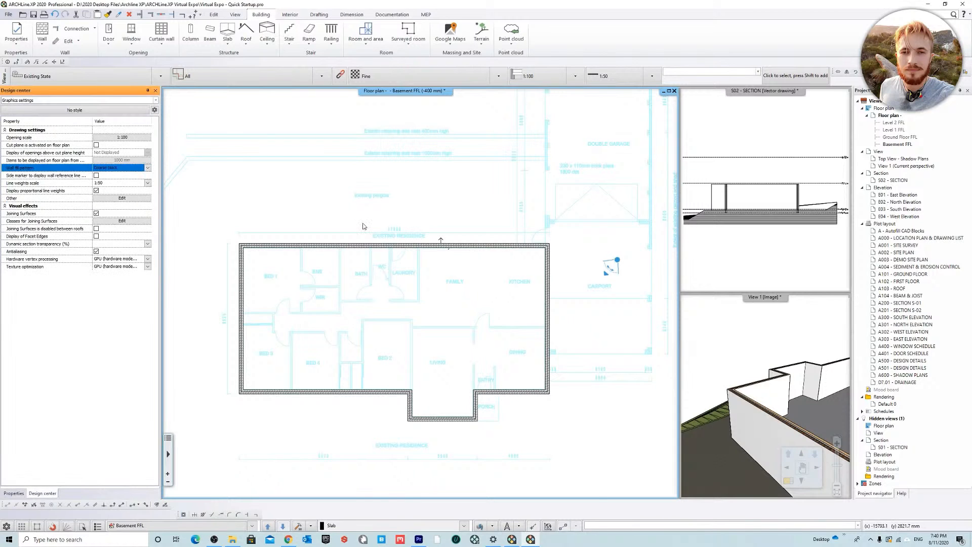
{"action": "scroll", "coordinate": [416, 364], "scroll_direction": "up", "scroll_amount": 5}
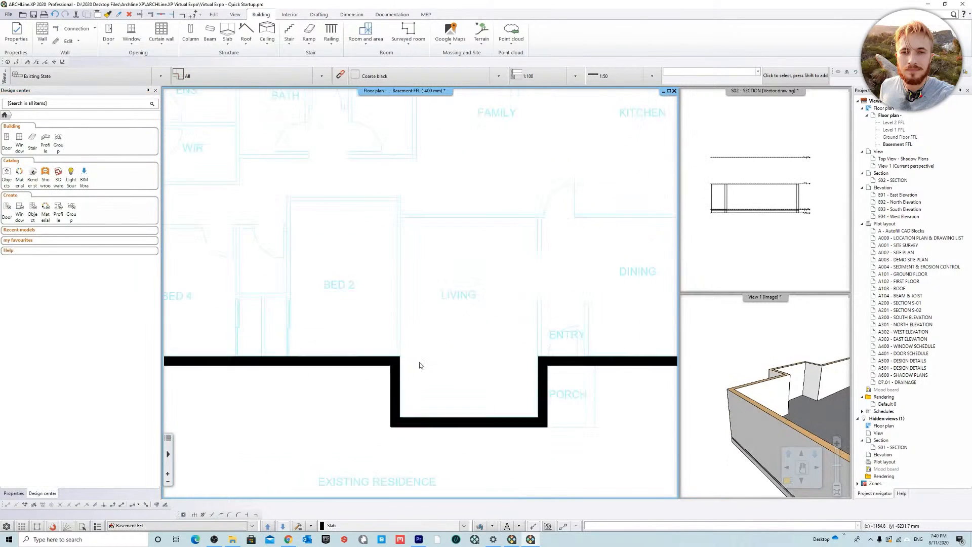
{"action": "scroll", "coordinate": [390, 344], "scroll_direction": "down", "scroll_amount": 6}
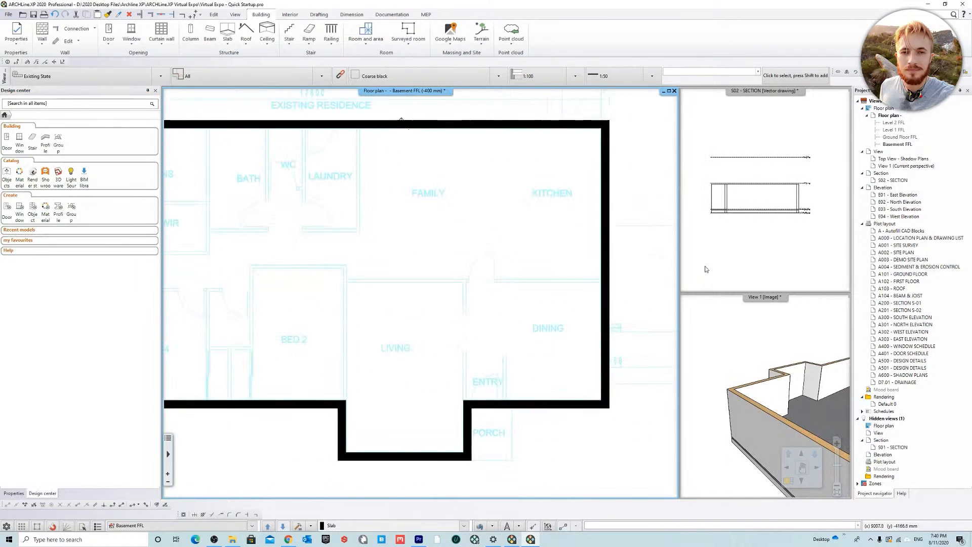
{"action": "scroll", "coordinate": [307, 255], "scroll_direction": "up", "scroll_amount": 3}
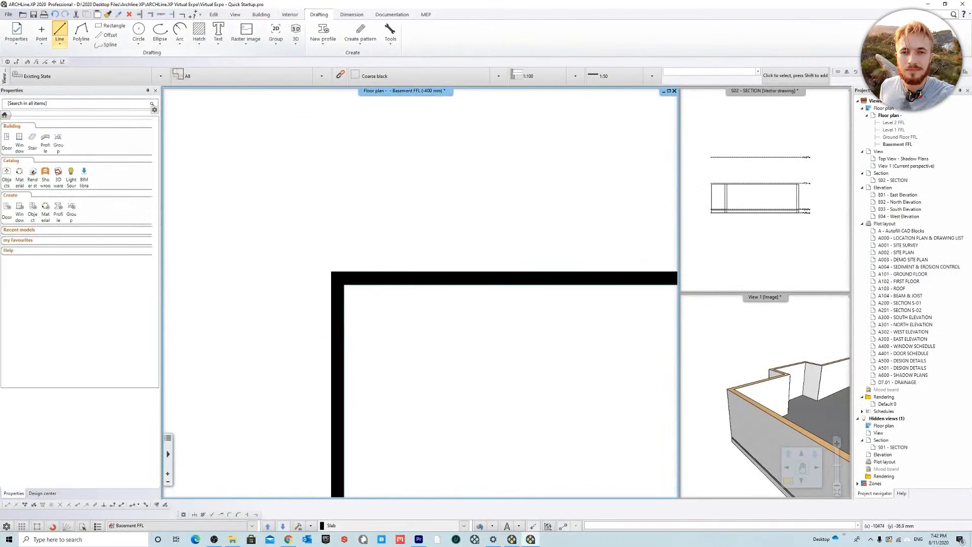
Step: Draw Normal 0.35 lines across the wall thickness at the Bed 1 and Bed 3 corners, aligned with the inner wall corners
{"action": "scroll", "coordinate": [336, 281], "scroll_direction": "up", "scroll_amount": 5}
{"action": "left_click", "coordinate": [389, 224]}
{"action": "left_click", "coordinate": [389, 300]}
{"action": "left_click", "coordinate": [314, 300]}
{"action": "scroll", "coordinate": [419, 293], "scroll_direction": "down", "scroll_amount": 5}
{"action": "scroll", "coordinate": [337, 310], "scroll_direction": "up", "scroll_amount": 5}
{"action": "left_click", "coordinate": [336, 311]}
{"action": "left_click", "coordinate": [405, 310]}
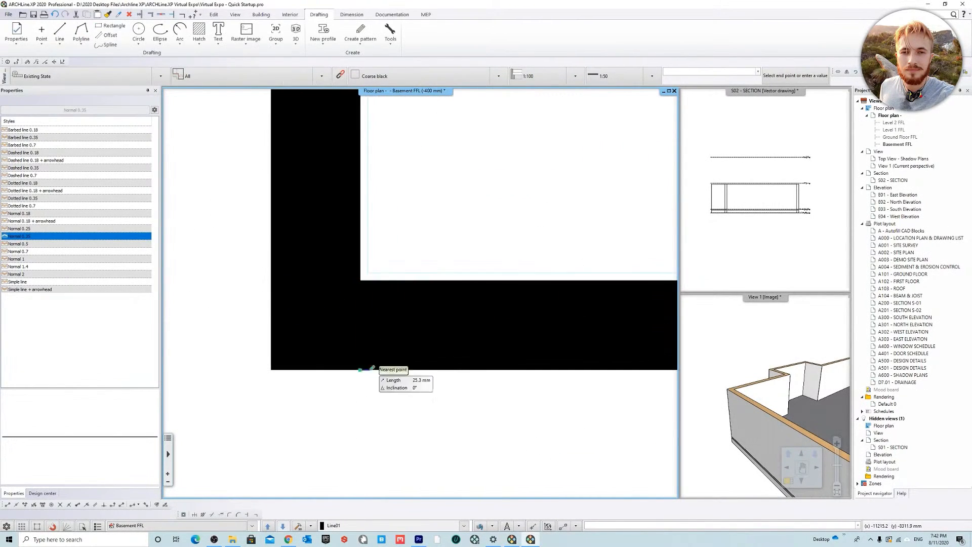
{"action": "left_click", "coordinate": [360, 370]}
Step: Draw short lines across the wall thickness at the corners of the Living room projection's side walls
{"action": "scroll", "coordinate": [360, 369], "scroll_direction": "down", "scroll_amount": 5}
{"action": "scroll", "coordinate": [370, 306], "scroll_direction": "up", "scroll_amount": 1}
{"action": "left_click", "coordinate": [371, 308]}
{"action": "left_click", "coordinate": [396, 308]}
{"action": "left_click", "coordinate": [371, 446]}
{"action": "left_click", "coordinate": [397, 446]}
{"action": "scroll", "coordinate": [397, 445], "scroll_direction": "down", "scroll_amount": 2}
{"action": "scroll", "coordinate": [603, 374], "scroll_direction": "up", "scroll_amount": 5}
{"action": "left_click", "coordinate": [482, 364]}
{"action": "left_click", "coordinate": [442, 364]}
Step: Draw two further vertical lines across the wall thickness at the remaining corners before the Kitchen
{"action": "scroll", "coordinate": [555, 297], "scroll_direction": "down", "scroll_amount": 3}
{"action": "scroll", "coordinate": [608, 228], "scroll_direction": "up", "scroll_amount": 3}
{"action": "left_click", "coordinate": [319, 308]}
{"action": "left_click", "coordinate": [319, 269]}
{"action": "left_click", "coordinate": [421, 251]}
{"action": "left_click", "coordinate": [421, 291]}
Step: Draw two 230 mm lines from the inner Kitchen corner to the wall's outer faces, one vertical and one horizontal
{"action": "scroll", "coordinate": [532, 228], "scroll_direction": "down", "scroll_amount": 3}
{"action": "scroll", "coordinate": [520, 200], "scroll_direction": "down", "scroll_amount": 3}
{"action": "scroll", "coordinate": [506, 122], "scroll_direction": "up", "scroll_amount": 5}
{"action": "left_click", "coordinate": [430, 302]}
{"action": "left_click", "coordinate": [431, 262]}
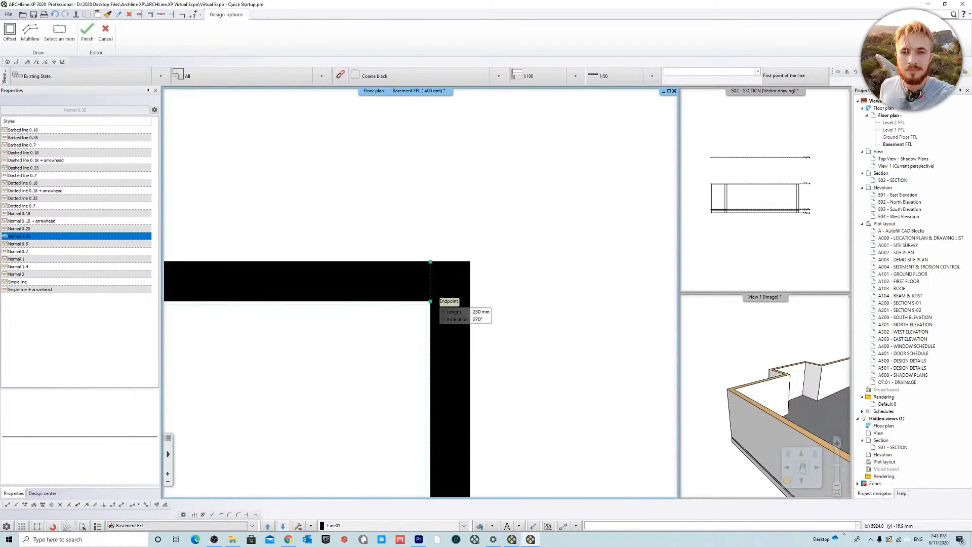
{"action": "left_click", "coordinate": [431, 301]}
{"action": "left_click", "coordinate": [470, 301]}
{"action": "scroll", "coordinate": [579, 336], "scroll_direction": "down", "scroll_amount": 3}
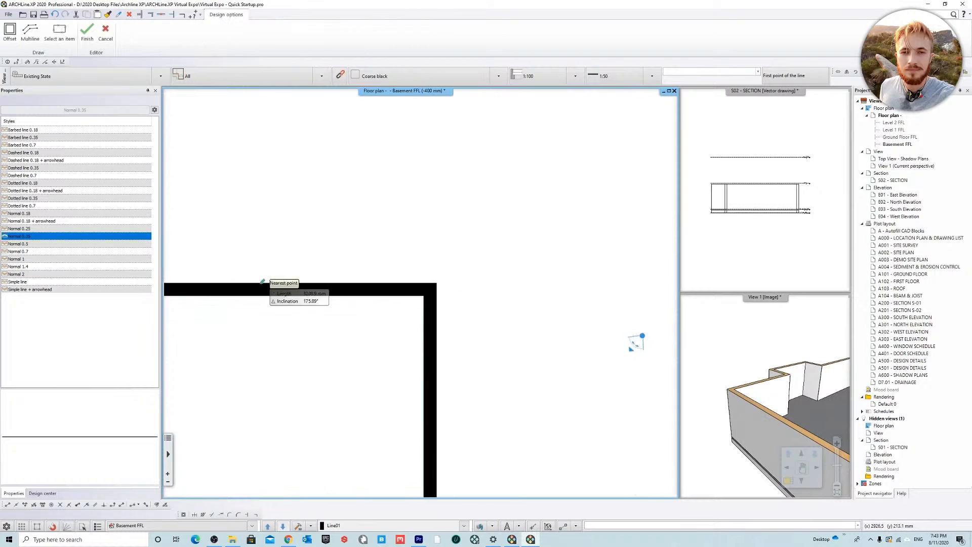
{"action": "scroll", "coordinate": [563, 292], "scroll_direction": "down", "scroll_amount": 3}
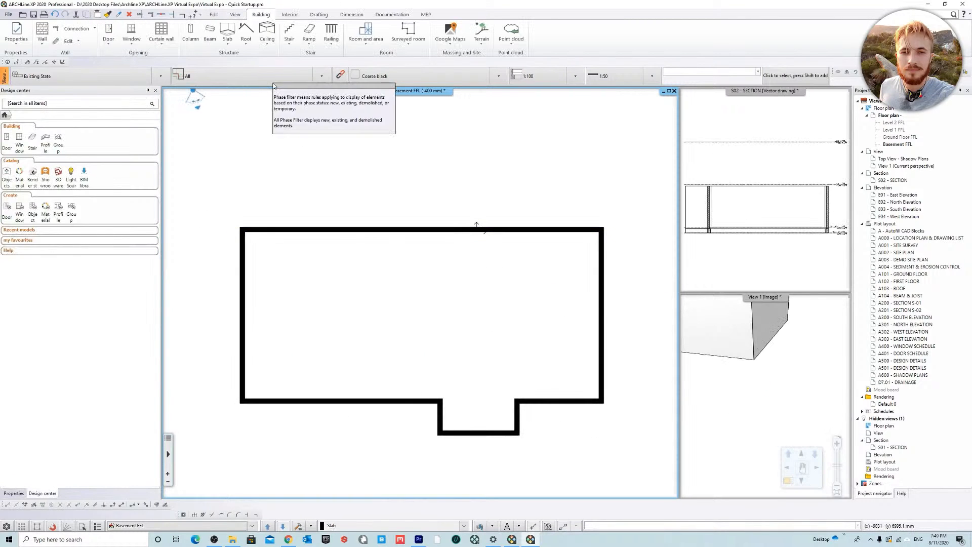
Step: Start an open foundation in the 400 x 400 Foundation style on the wall centreline at the plan's upper-left corner
{"action": "left_click", "coordinate": [227, 44]}
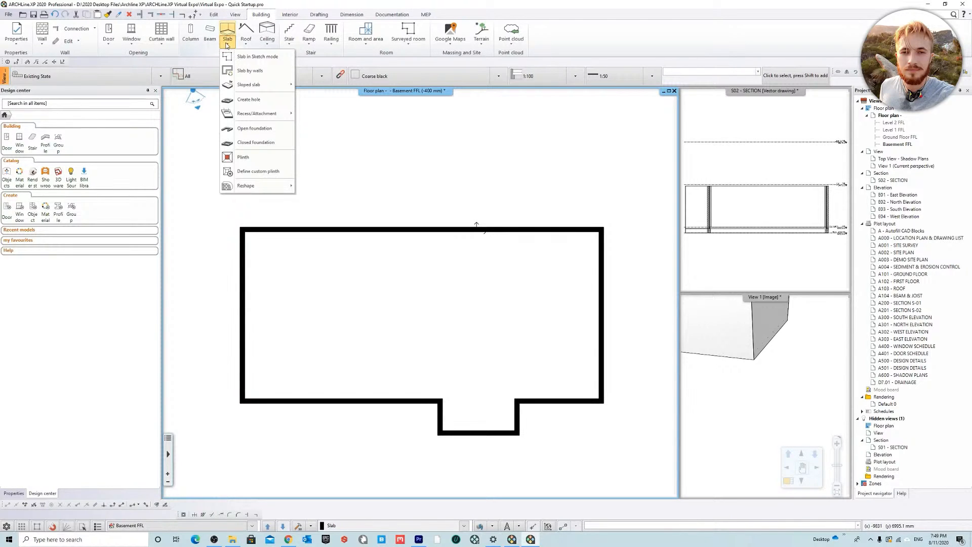
{"action": "left_click", "coordinate": [279, 128]}
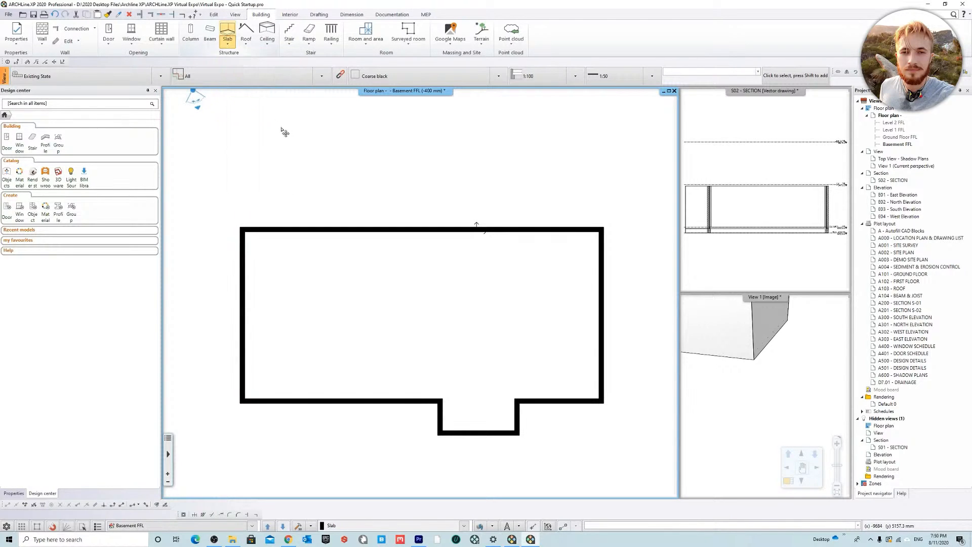
{"action": "left_click", "coordinate": [511, 293]}
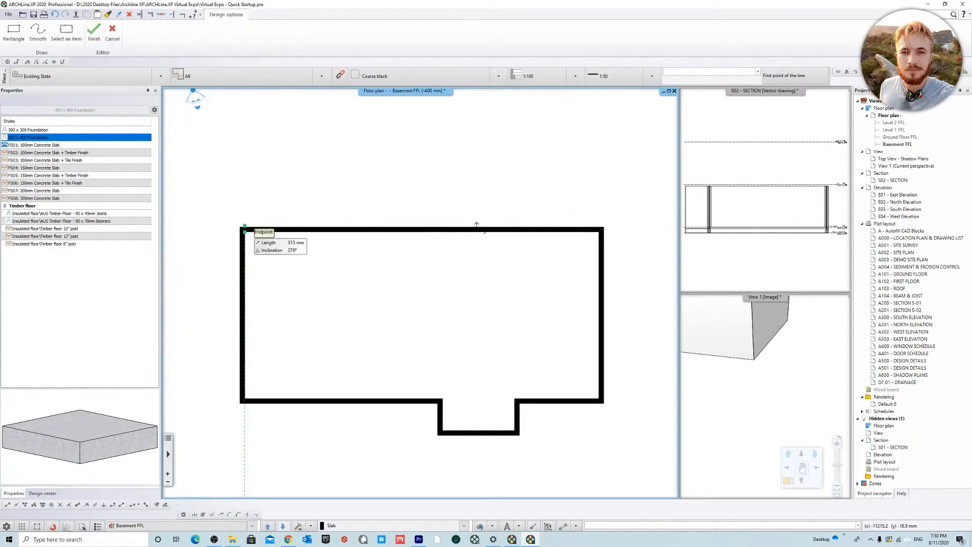
{"action": "scroll", "coordinate": [244, 227], "scroll_direction": "up", "scroll_amount": 4}
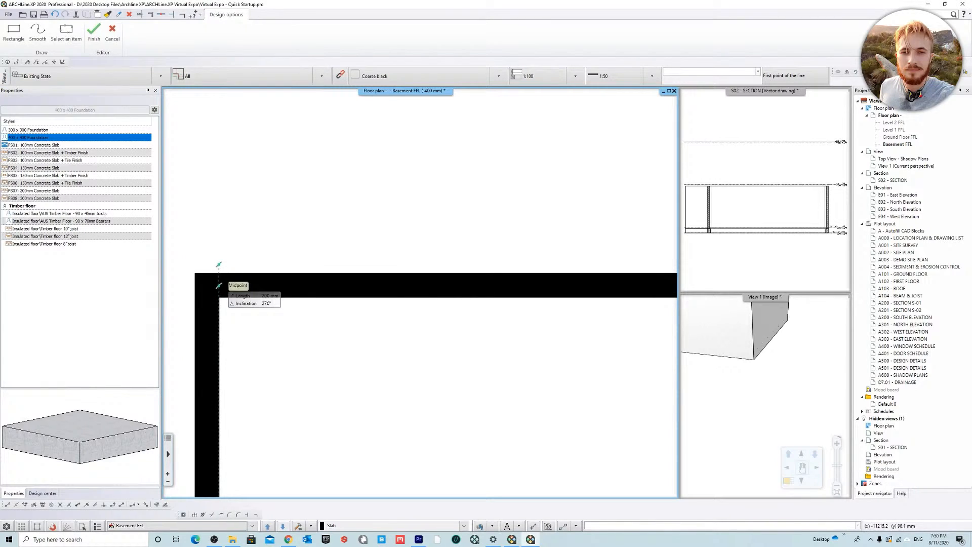
{"action": "scroll", "coordinate": [227, 277], "scroll_direction": "down", "scroll_amount": 4}
{"action": "scroll", "coordinate": [227, 271], "scroll_direction": "down", "scroll_amount": 4}
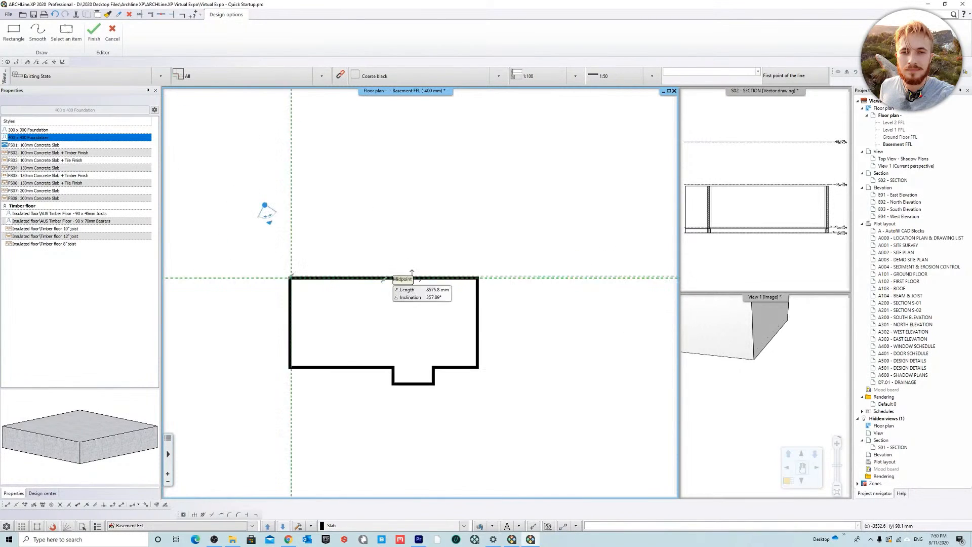
{"action": "scroll", "coordinate": [289, 282], "scroll_direction": "up", "scroll_amount": 4}
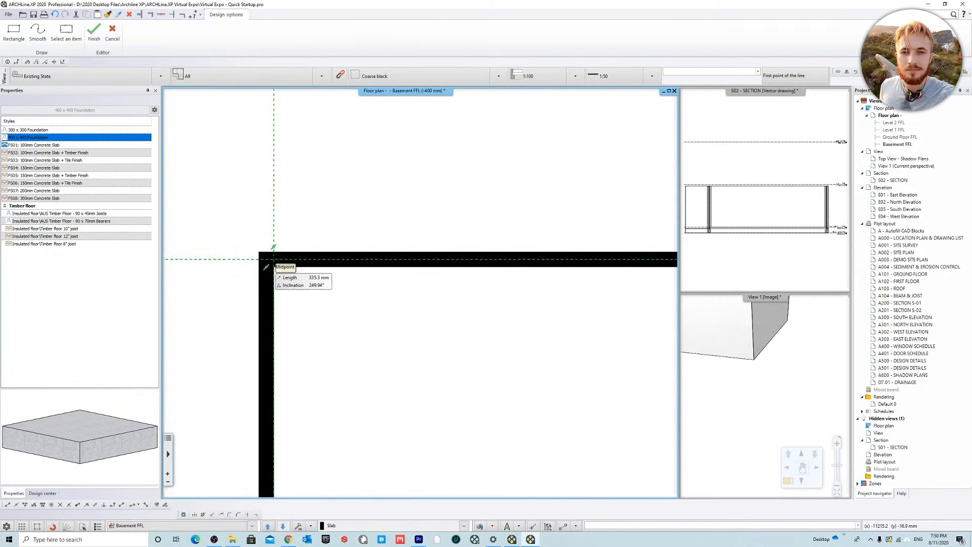
{"action": "scroll", "coordinate": [327, 258], "scroll_direction": "up", "scroll_amount": 3}
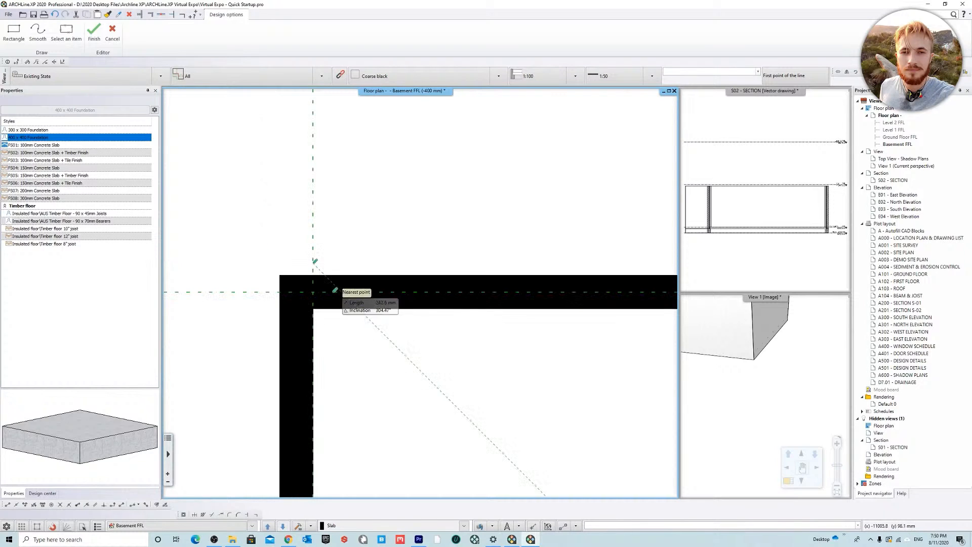
{"action": "left_click", "coordinate": [313, 293]}
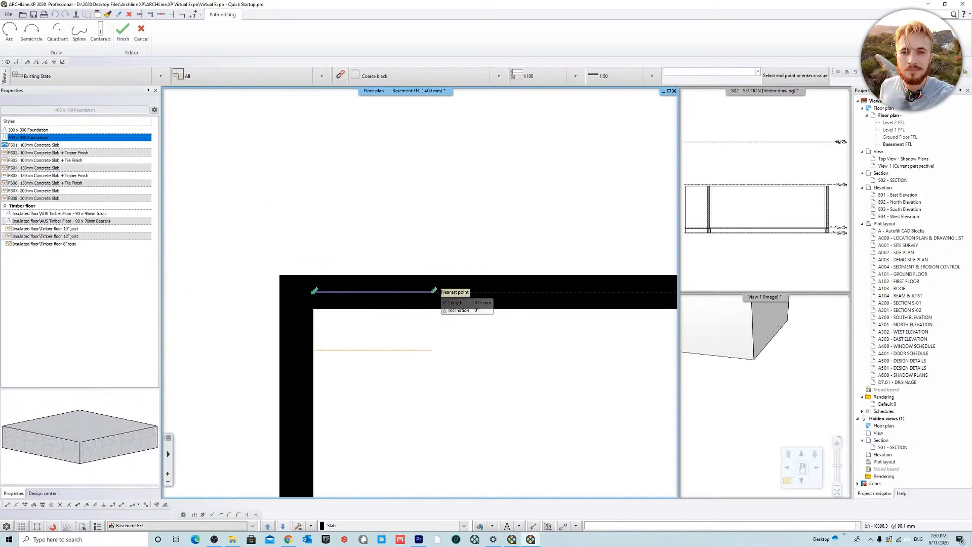
Step: Extend the foundation path straight along the upper wall's centreline to the plan's upper-right corner
{"action": "key", "text": "a"}
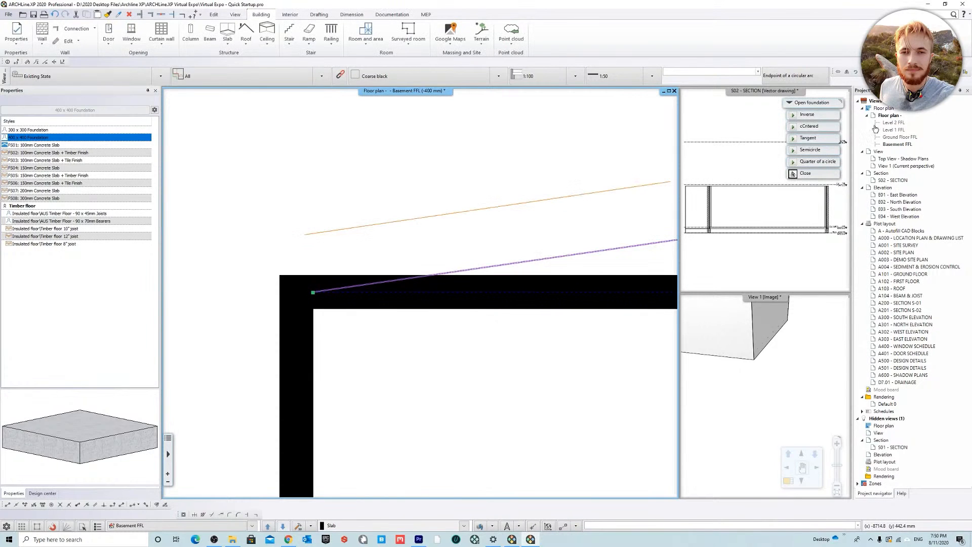
{"action": "key", "text": "Escape"}
{"action": "middle_click_drag", "start_coordinate": [556, 290], "coordinate": [355, 287]}
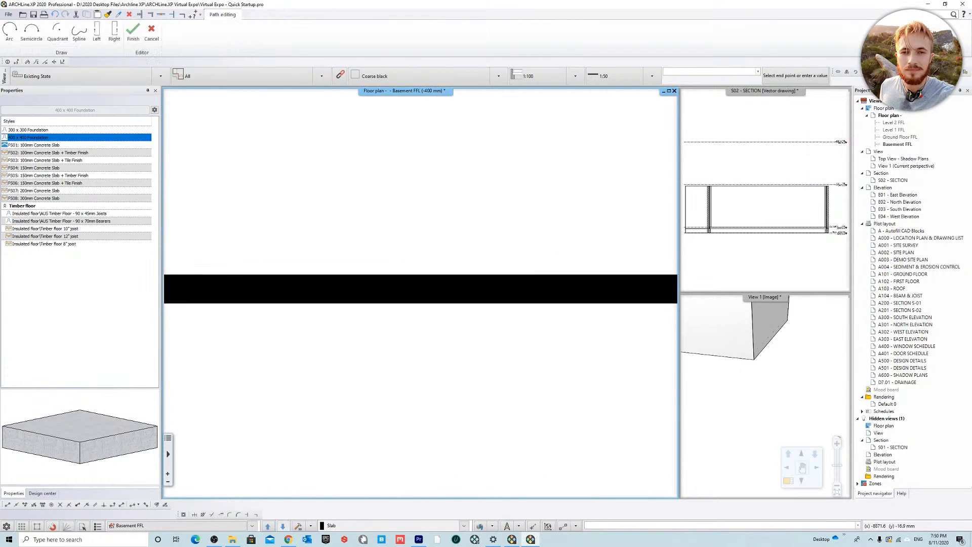
{"action": "scroll", "coordinate": [367, 290], "scroll_direction": "down", "scroll_amount": 4}
{"action": "middle_click_drag", "start_coordinate": [557, 292], "coordinate": [284, 290]}
{"action": "middle_click_drag", "start_coordinate": [599, 289], "coordinate": [322, 262]}
{"action": "middle_click_drag", "start_coordinate": [578, 263], "coordinate": [276, 251]}
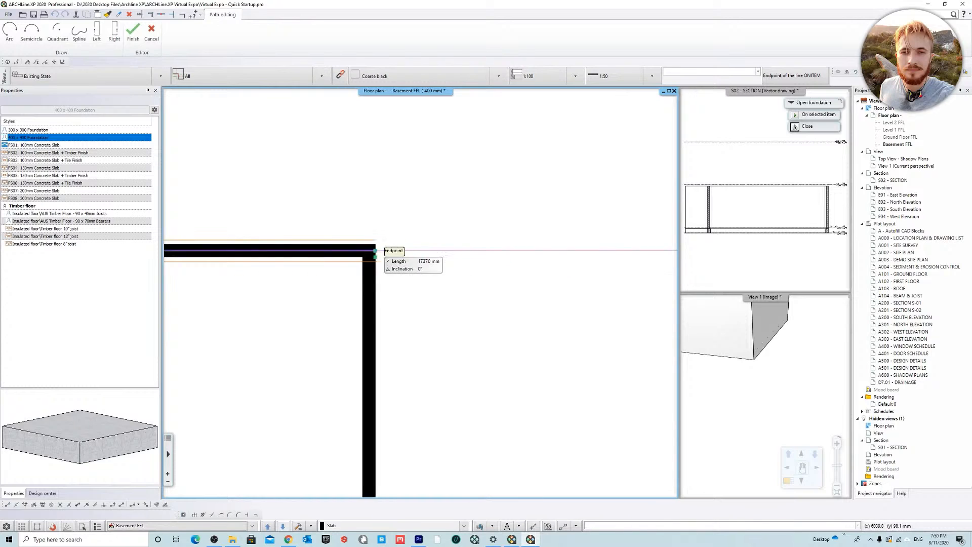
{"action": "left_click", "coordinate": [369, 258]}
Step: Continue the foundation path down the right wall, along the lower wall and down to the projection's lower-right corner
{"action": "middle_click_drag", "start_coordinate": [373, 387], "coordinate": [413, 120]}
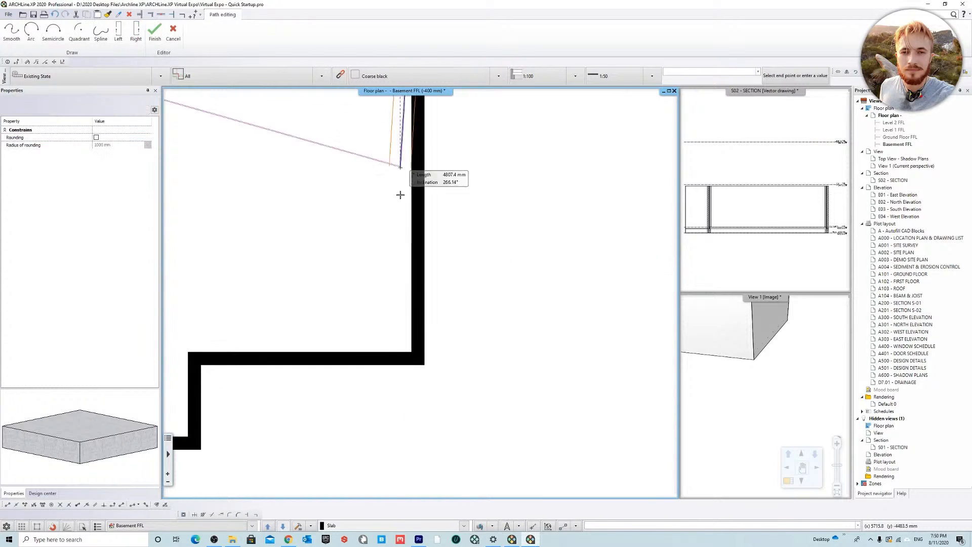
{"action": "left_click", "coordinate": [418, 358]}
{"action": "middle_click_drag", "start_coordinate": [271, 361], "coordinate": [465, 284]}
{"action": "scroll", "coordinate": [380, 289], "scroll_direction": "up", "scroll_amount": 2}
{"action": "left_click", "coordinate": [414, 256]}
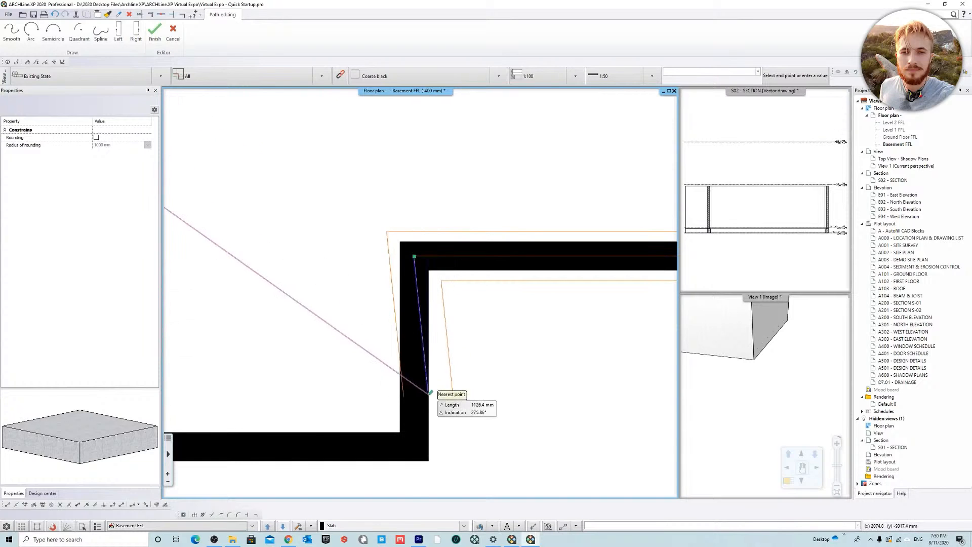
{"action": "left_click", "coordinate": [415, 447]}
Step: Carry the foundation path around the projection's bottom and left side, then along the lower wall to the plan's lower-left corner
{"action": "middle_click_drag", "start_coordinate": [212, 350], "coordinate": [576, 275]}
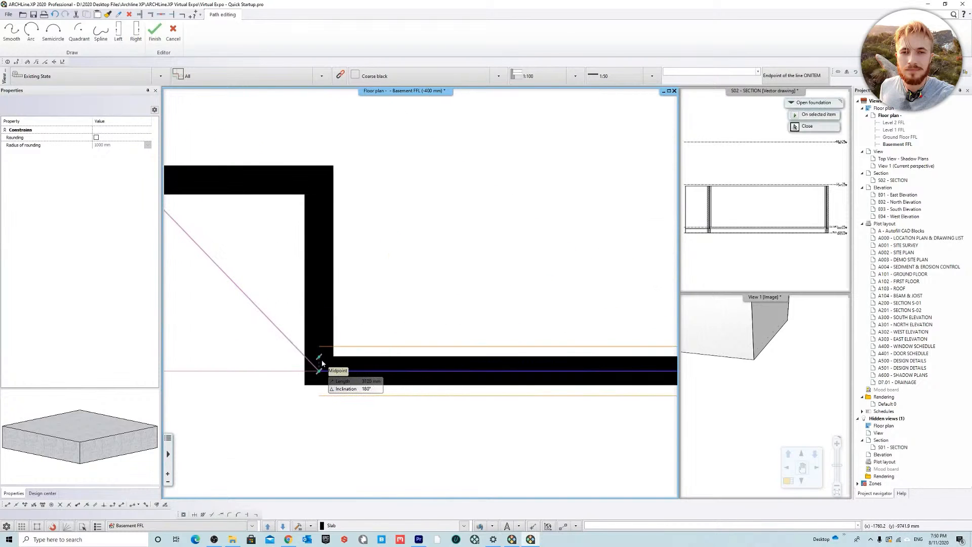
{"action": "left_click", "coordinate": [319, 371]}
{"action": "left_click", "coordinate": [308, 182]}
{"action": "middle_click_drag", "start_coordinate": [202, 185], "coordinate": [668, 313]}
{"action": "middle_click_drag", "start_coordinate": [193, 303], "coordinate": [658, 330]}
{"action": "scroll", "coordinate": [349, 293], "scroll_direction": "down", "scroll_amount": 3}
{"action": "middle_click_drag", "start_coordinate": [256, 309], "coordinate": [380, 341]}
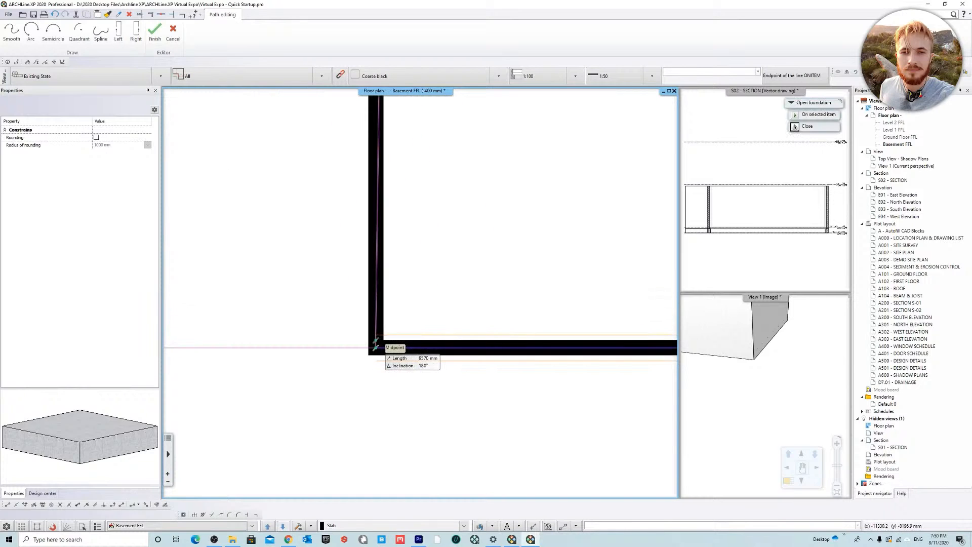
{"action": "left_click", "coordinate": [378, 345]}
Step: Run the final 8495 mm segment up the left wall's centreline to the starting corner and finish the open foundation
{"action": "middle_click_drag", "start_coordinate": [401, 162], "coordinate": [405, 421]}
{"action": "middle_click_drag", "start_coordinate": [411, 122], "coordinate": [405, 337]}
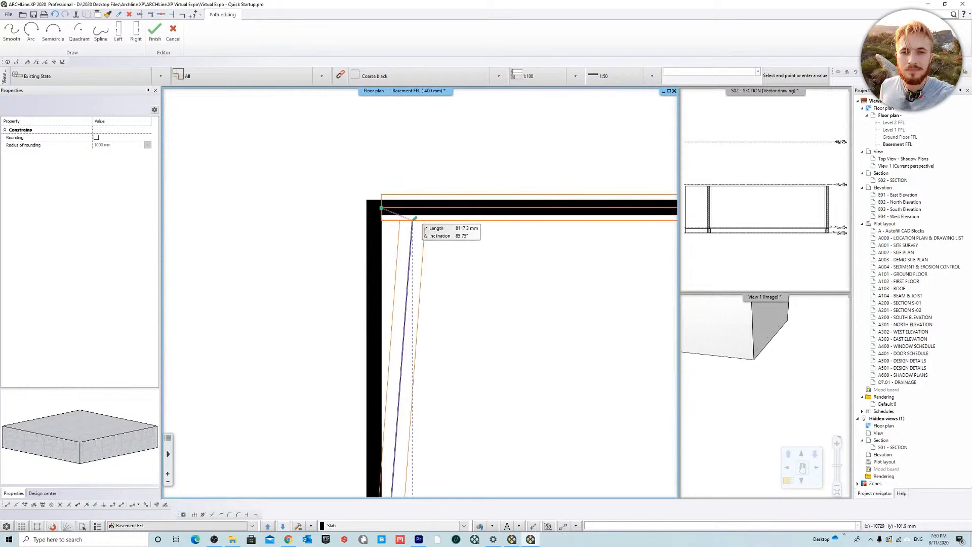
{"action": "scroll", "coordinate": [383, 209], "scroll_direction": "up", "scroll_amount": 3}
{"action": "middle_click_drag", "start_coordinate": [383, 209], "coordinate": [438, 299]}
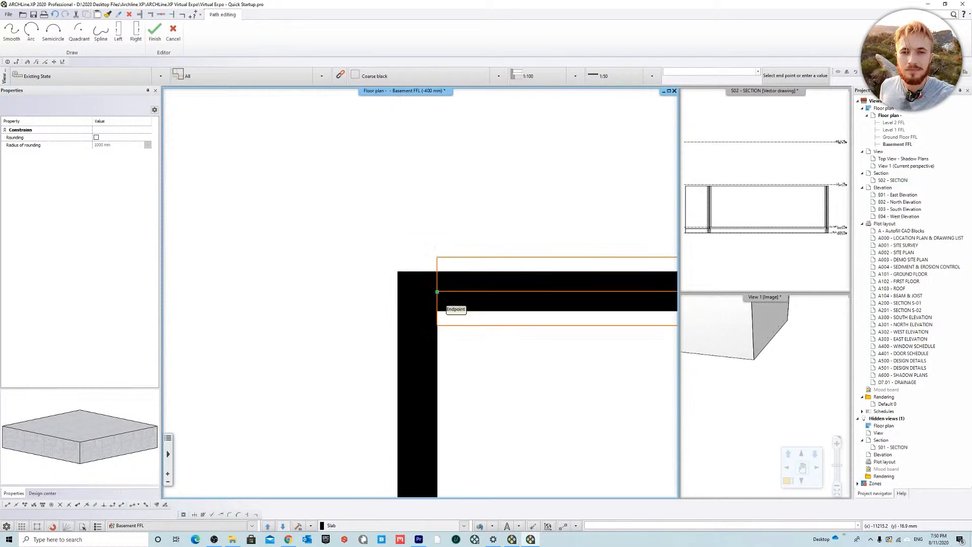
{"action": "left_click", "coordinate": [417, 257]}
{"action": "left_click", "coordinate": [445, 261]}
{"action": "scroll", "coordinate": [181, 189], "scroll_direction": "down", "scroll_amount": 2}
{"action": "scroll", "coordinate": [368, 277], "scroll_direction": "up", "scroll_amount": 2}
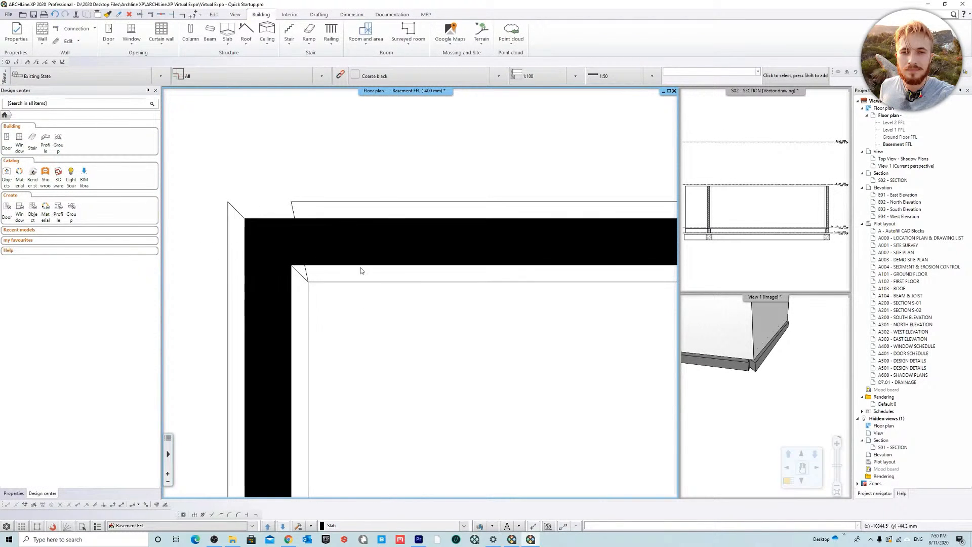
Step: Try to insert a node in the foundation's angled end edge at the upper-left corner of the floor plan
{"action": "left_click", "coordinate": [289, 208]}
{"action": "scroll", "coordinate": [230, 162], "scroll_direction": "up", "scroll_amount": 2}
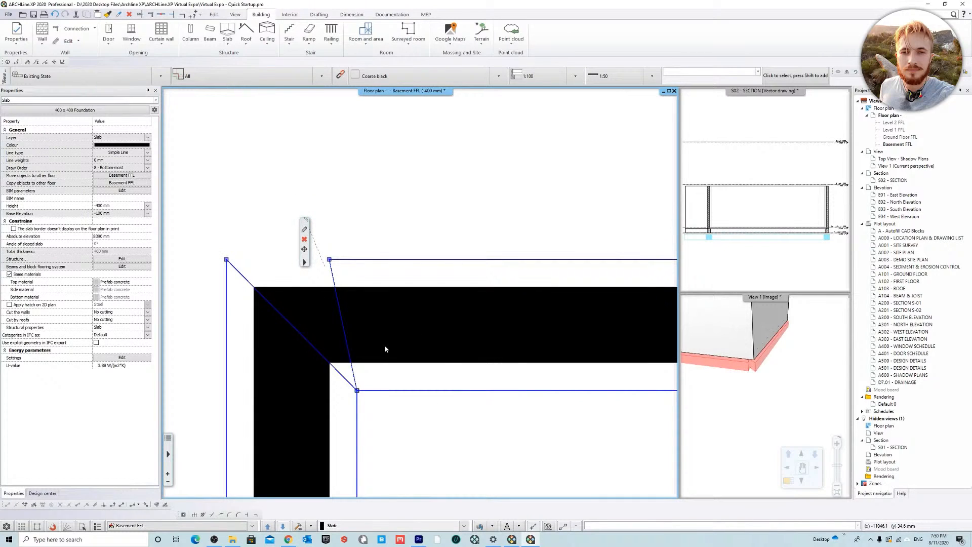
{"action": "right_click", "coordinate": [345, 379]}
{"action": "left_click", "coordinate": [385, 413]}
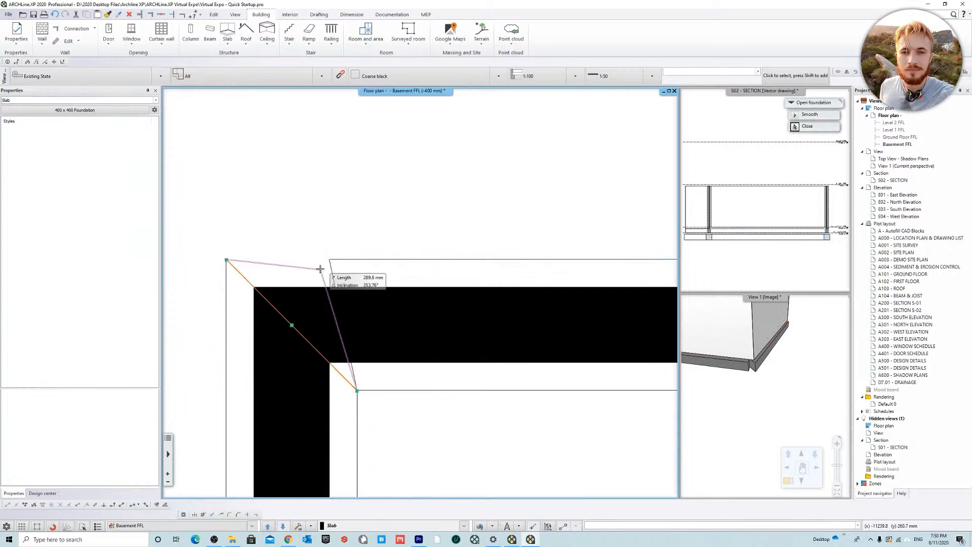
{"action": "left_click", "coordinate": [330, 259]}
{"action": "left_click", "coordinate": [497, 281]}
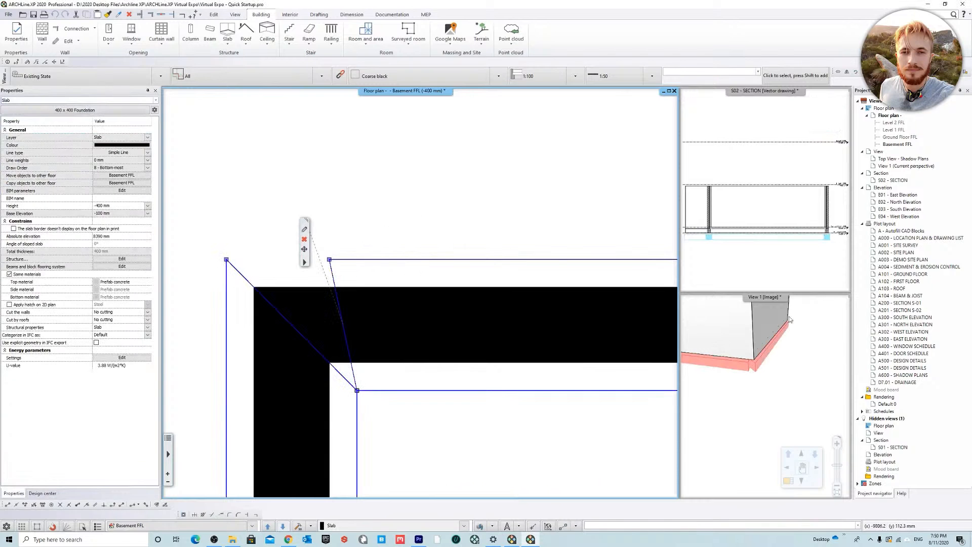
Step: Swap View 1 into the main viewport in place of the Basement FFL plan and deselect the foundation
{"action": "right_click", "coordinate": [772, 300]}
{"action": "left_click", "coordinate": [780, 304]}
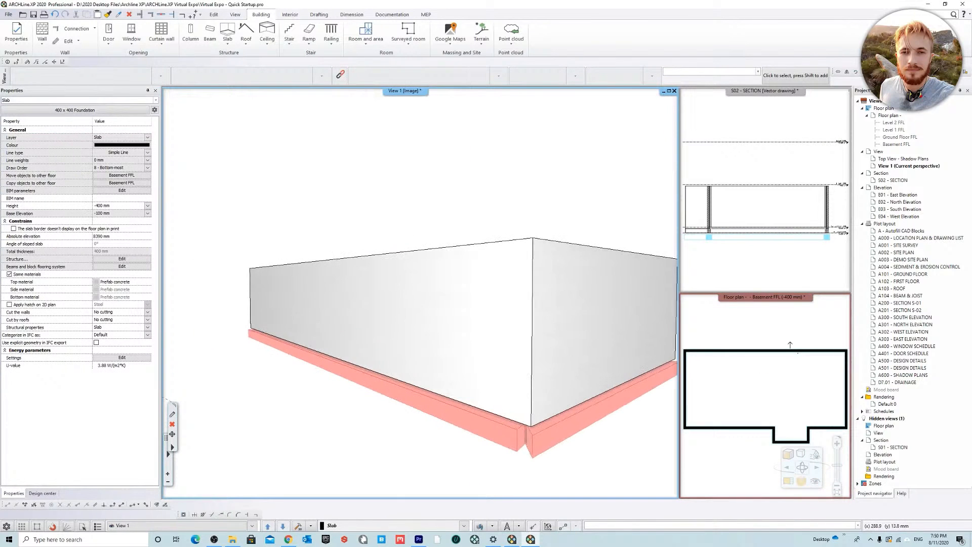
{"action": "key", "text": "Escape"}
{"action": "middle_click_drag", "start_coordinate": [593, 454], "coordinate": [461, 389]}
{"action": "scroll", "coordinate": [415, 395], "scroll_direction": "up", "scroll_amount": 4}
Step: Insert a node in the foundation's end edge in 3D and place it to close the gap at the outer corner
{"action": "left_click", "coordinate": [406, 455]}
{"action": "left_click", "coordinate": [371, 445]}
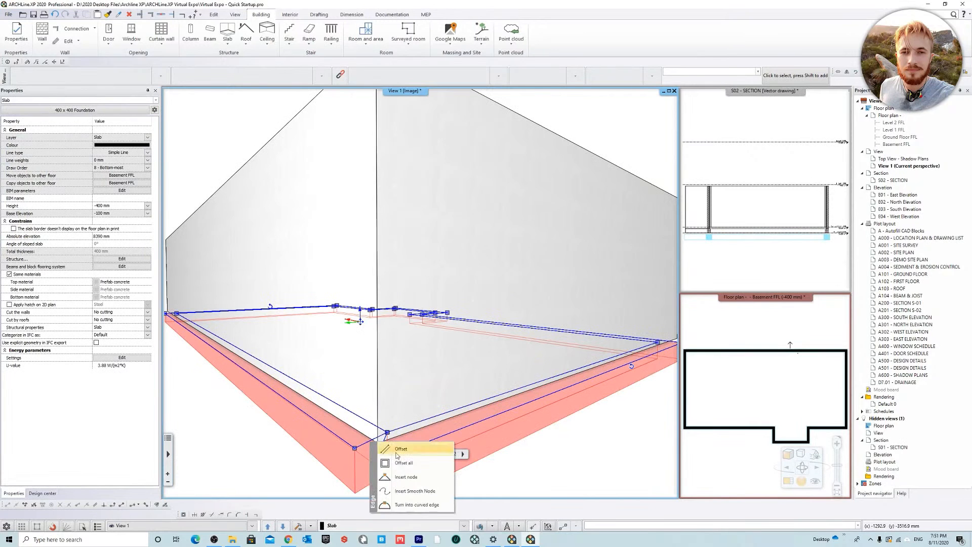
{"action": "left_click", "coordinate": [408, 477]}
{"action": "left_click", "coordinate": [375, 462]}
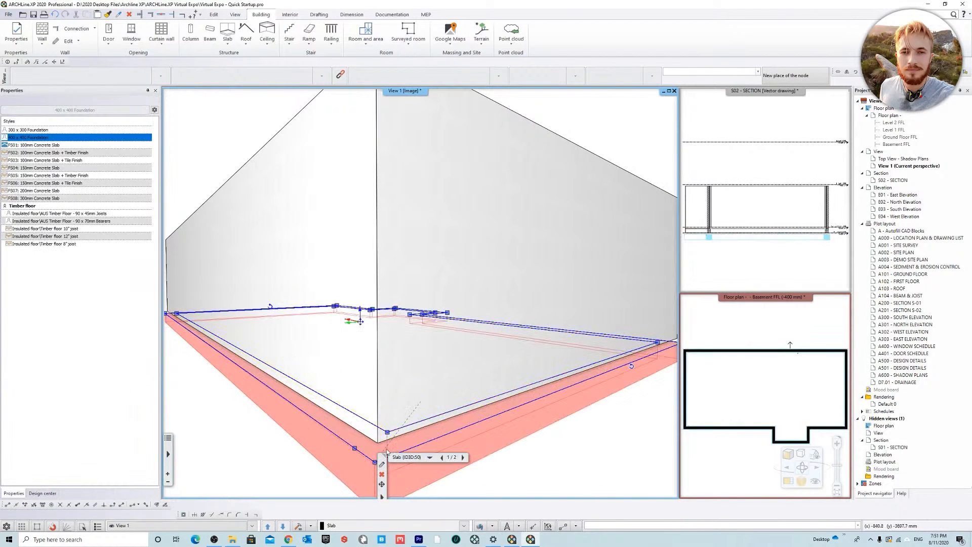
{"action": "left_click", "coordinate": [354, 449]}
{"action": "left_click", "coordinate": [394, 359]}
{"action": "middle_click_drag", "start_coordinate": [517, 358], "coordinate": [464, 359]}
{"action": "key", "text": "Escape"}
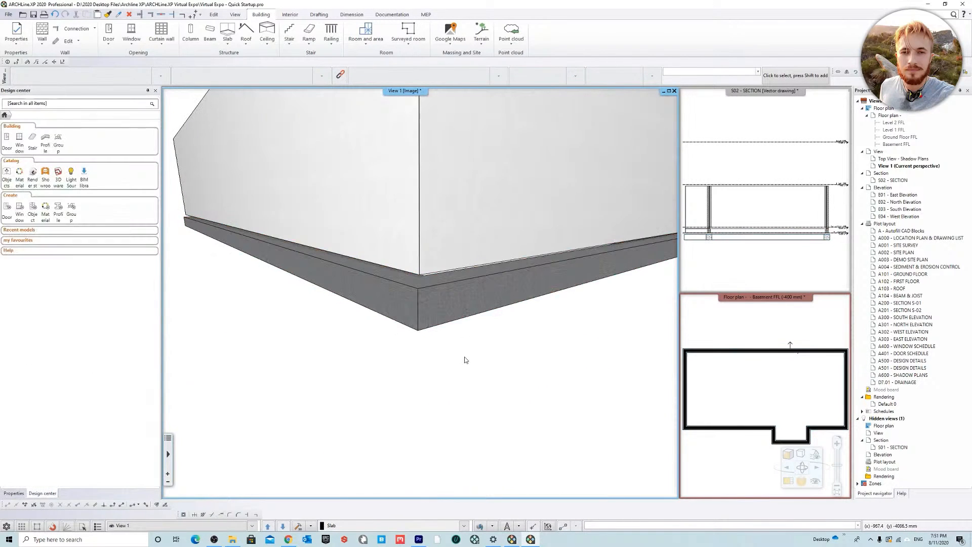
Step: Examine the closed foundation corner and the joint between the footing and the brick walls from several angles, including from below
{"action": "scroll", "coordinate": [659, 398], "scroll_direction": "down", "scroll_amount": 1}
{"action": "middle_click_drag", "start_coordinate": [393, 229], "coordinate": [417, 228]}
{"action": "scroll", "coordinate": [417, 289], "scroll_direction": "up", "scroll_amount": 6}
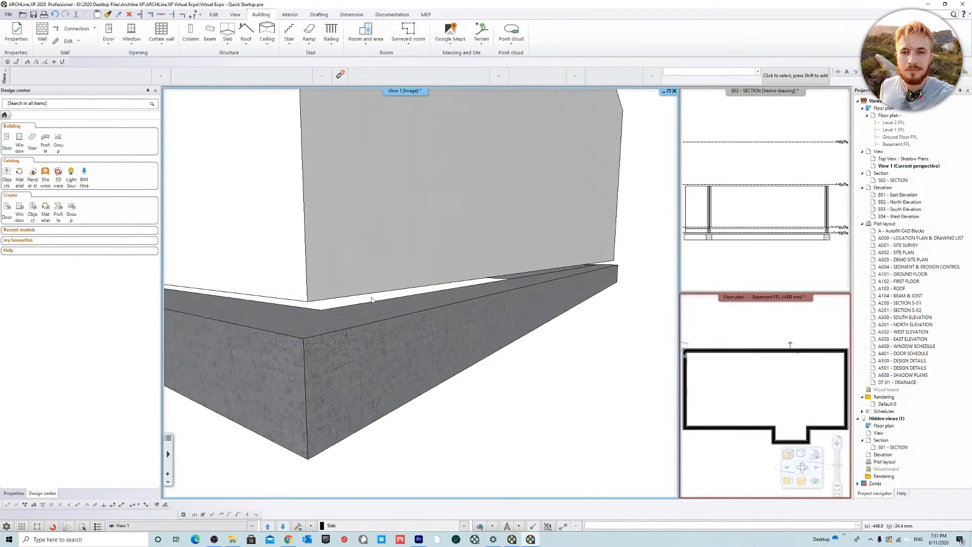
{"action": "scroll", "coordinate": [515, 282], "scroll_direction": "up", "scroll_amount": 2}
{"action": "scroll", "coordinate": [516, 283], "scroll_direction": "up", "scroll_amount": 2}
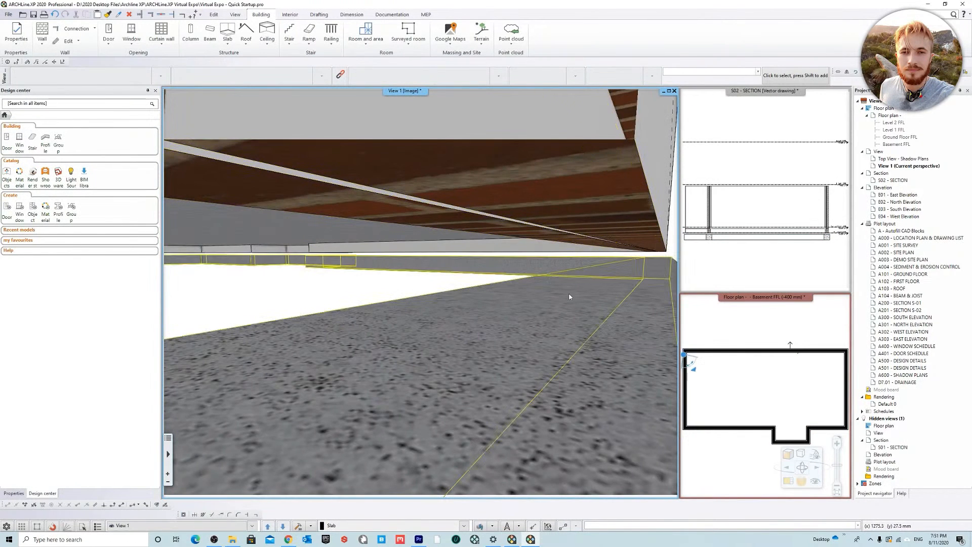
{"action": "scroll", "coordinate": [566, 307], "scroll_direction": "down", "scroll_amount": 3}
{"action": "scroll", "coordinate": [476, 305], "scroll_direction": "up", "scroll_amount": 1}
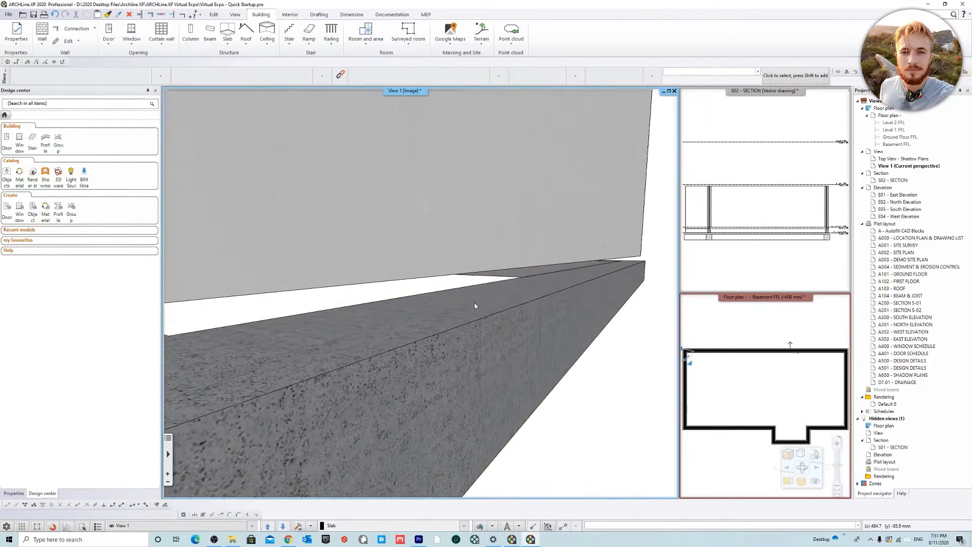
{"action": "scroll", "coordinate": [530, 279], "scroll_direction": "up", "scroll_amount": 2}
{"action": "scroll", "coordinate": [583, 276], "scroll_direction": "down", "scroll_amount": 3}
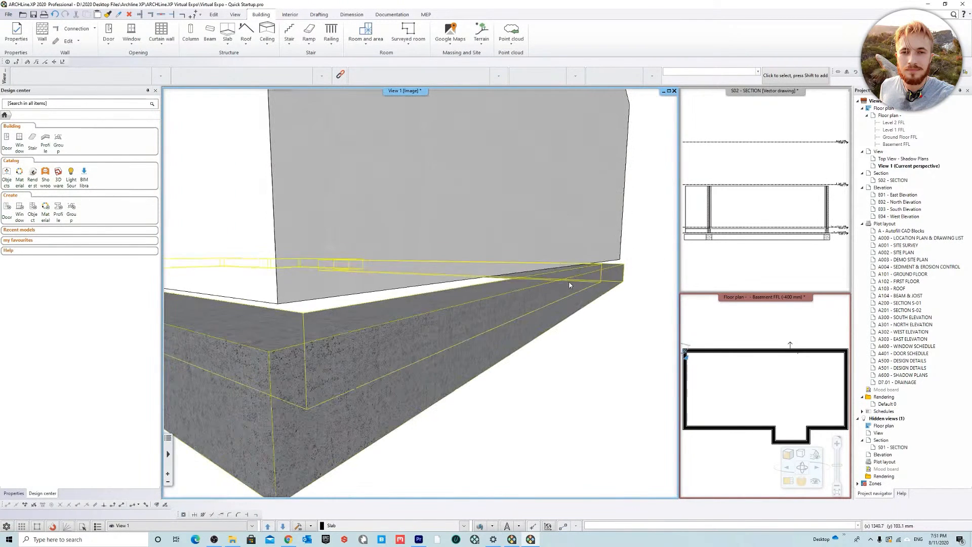
{"action": "scroll", "coordinate": [538, 281], "scroll_direction": "up", "scroll_amount": 2}
{"action": "scroll", "coordinate": [481, 306], "scroll_direction": "down", "scroll_amount": 3}
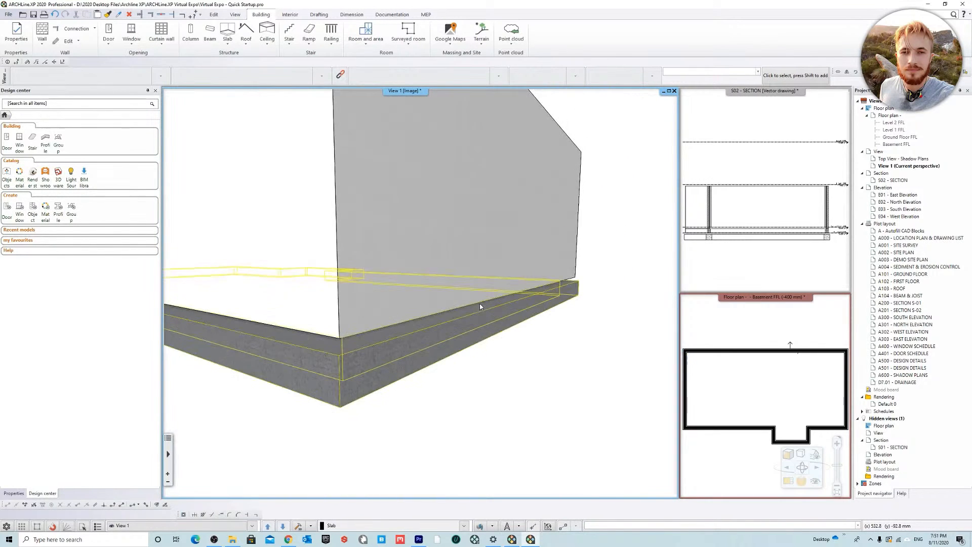
{"action": "middle_click_drag", "start_coordinate": [449, 145], "coordinate": [410, 443]}
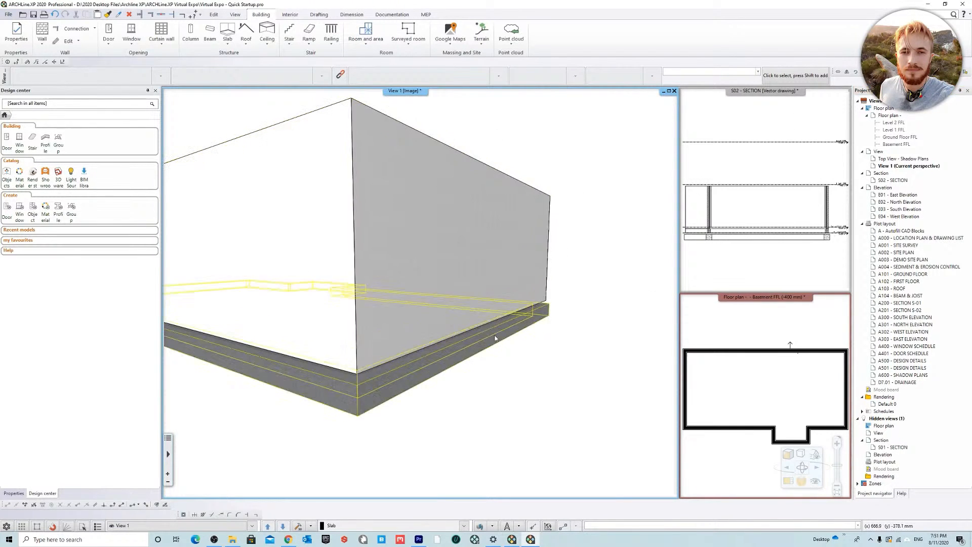
{"action": "scroll", "coordinate": [525, 368], "scroll_direction": "up", "scroll_amount": 5}
{"action": "middle_click_drag", "start_coordinate": [526, 368], "coordinate": [541, 331]}
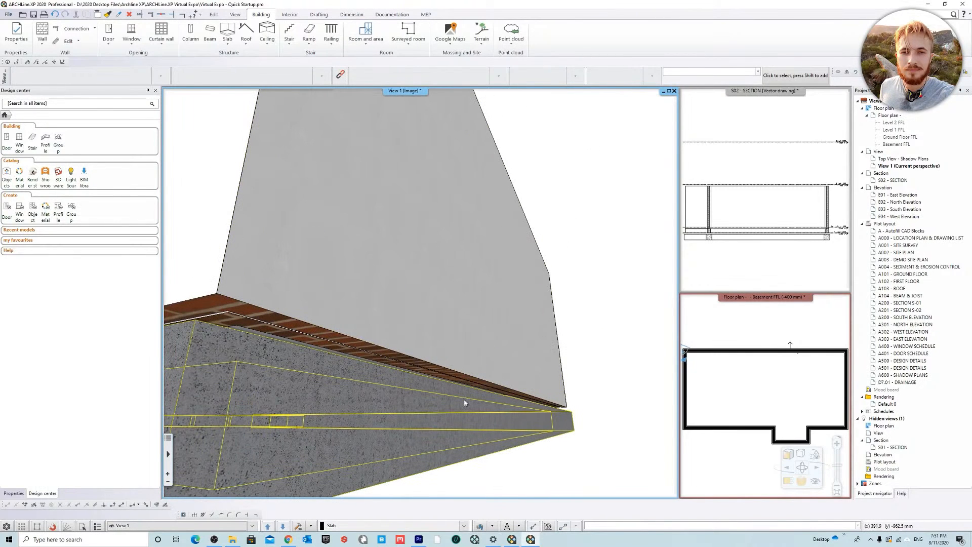
Step: Check the Basement FFL level's Bottom of Structure offset in the floor plan's level settings, leaving the levels as they are
{"action": "left_click", "coordinate": [898, 115]}
{"action": "right_click", "coordinate": [897, 116]}
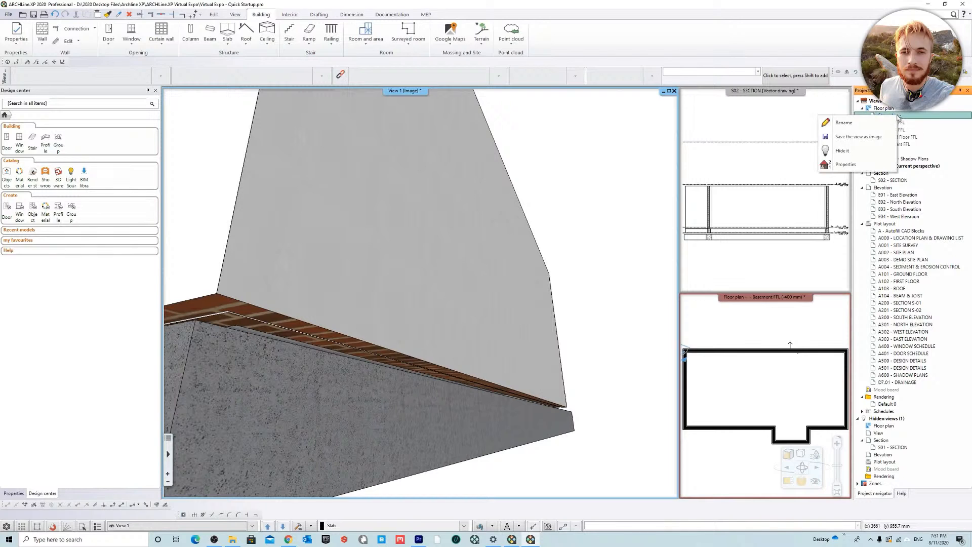
{"action": "left_click", "coordinate": [841, 168]}
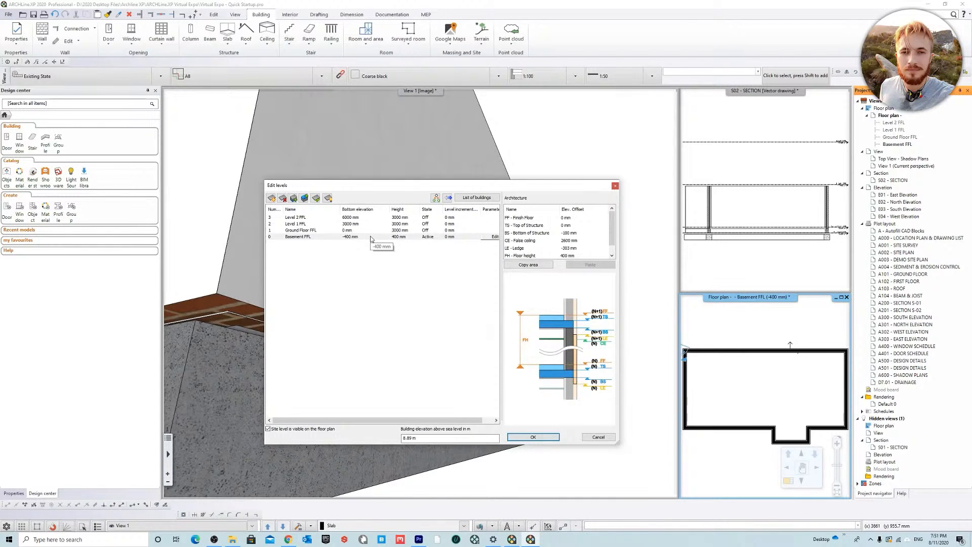
{"action": "double_click", "coordinate": [590, 232]}
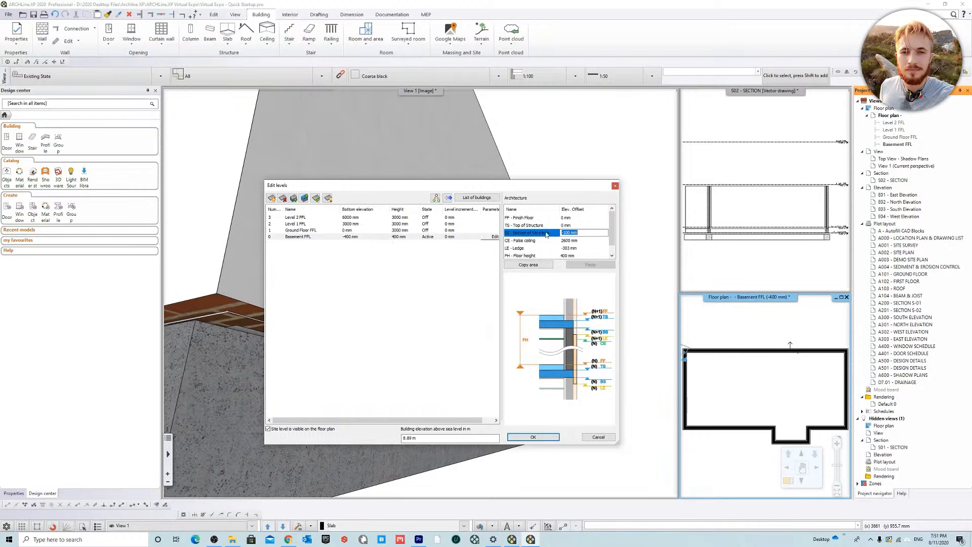
{"action": "left_click", "coordinate": [599, 437]}
Step: Set the 400 x 400 foundation's bottom bound to TS - Top of Structure for its base offset from the floor
{"action": "left_click", "coordinate": [376, 381]}
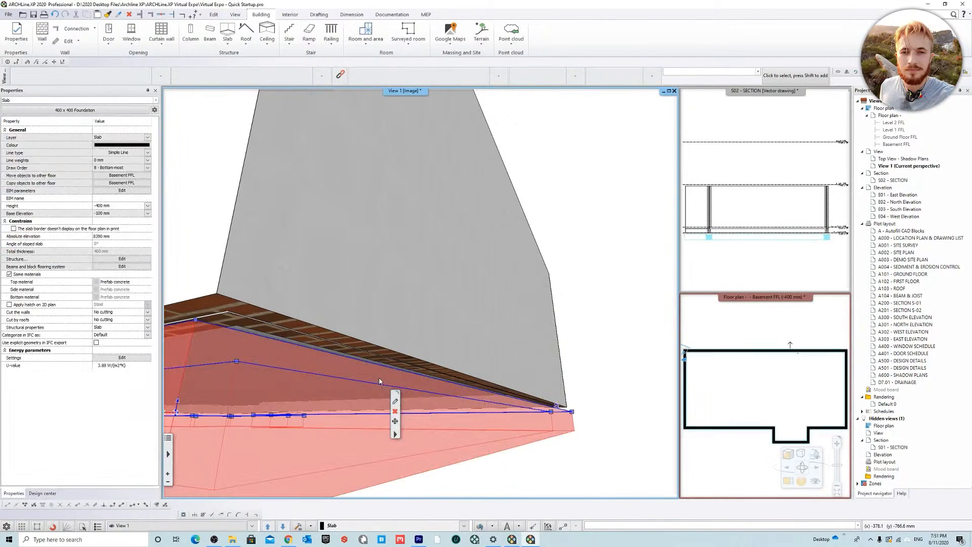
{"action": "left_click", "coordinate": [394, 404]}
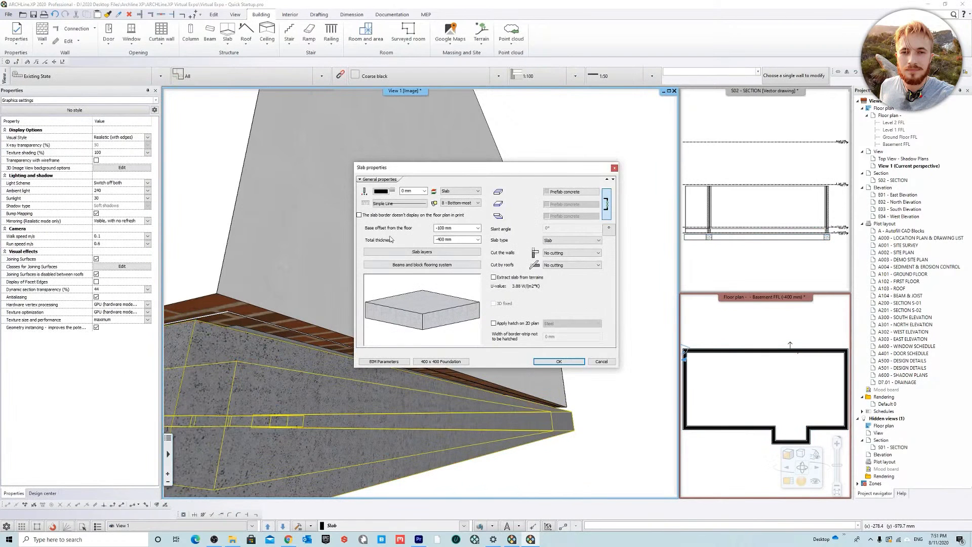
{"action": "left_click", "coordinate": [446, 255]}
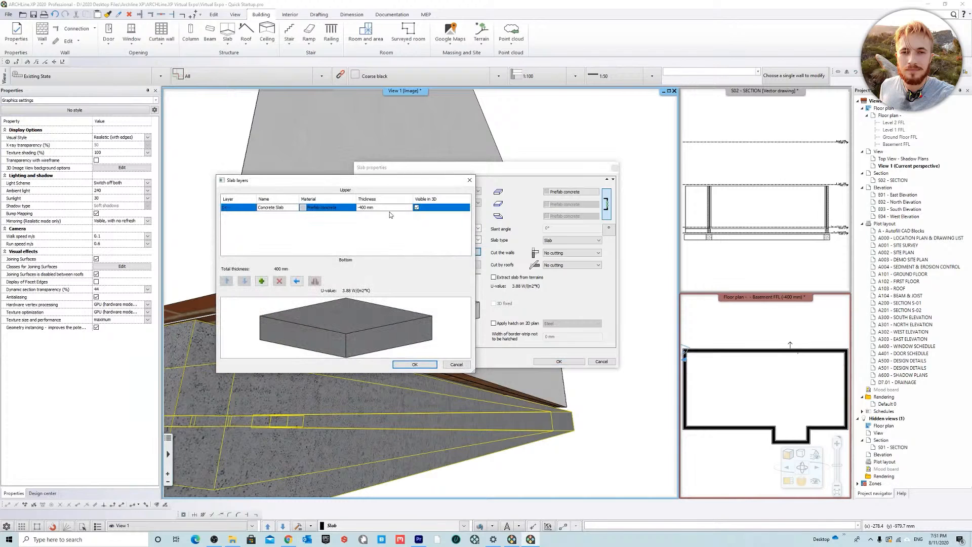
{"action": "left_click", "coordinate": [415, 364]}
{"action": "left_click", "coordinate": [478, 228]}
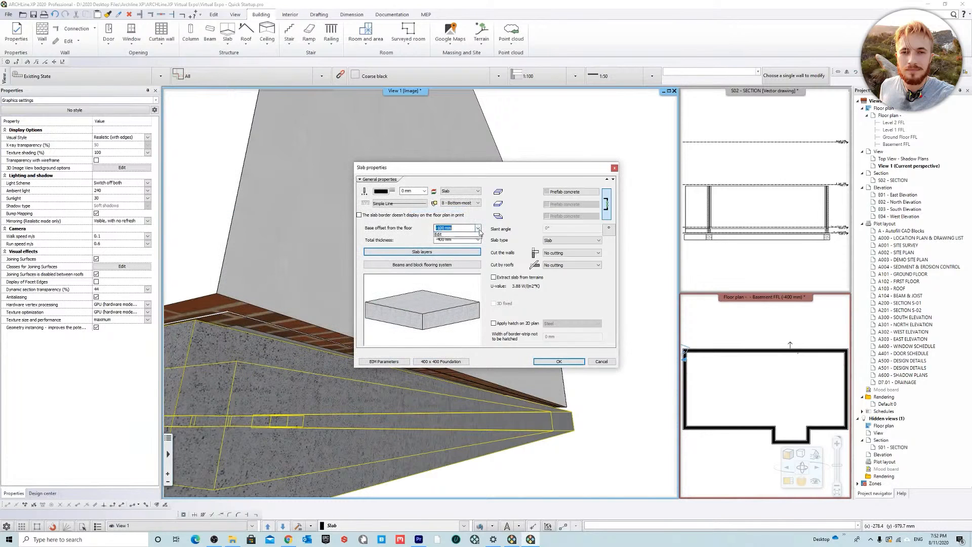
{"action": "left_click", "coordinate": [467, 240]}
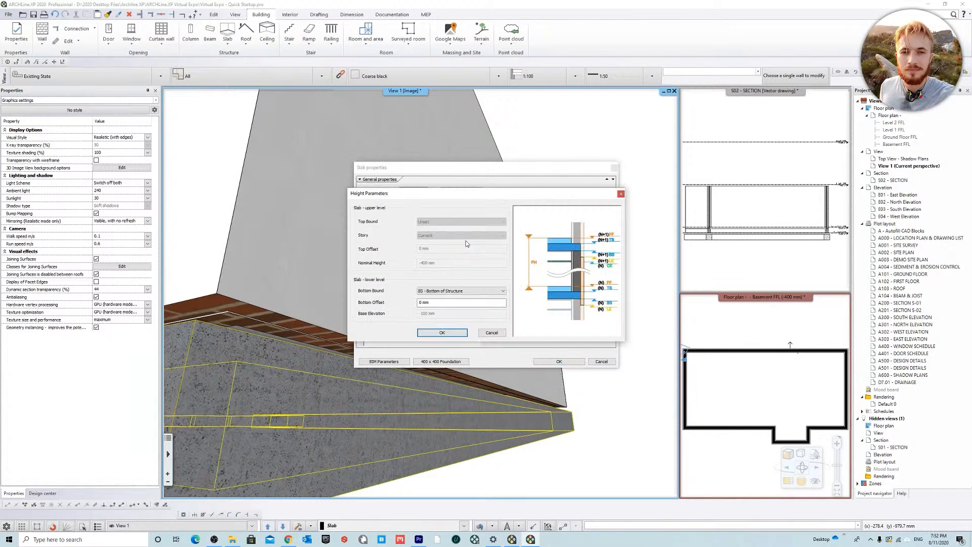
{"action": "left_click", "coordinate": [455, 291]}
{"action": "left_click", "coordinate": [454, 313]}
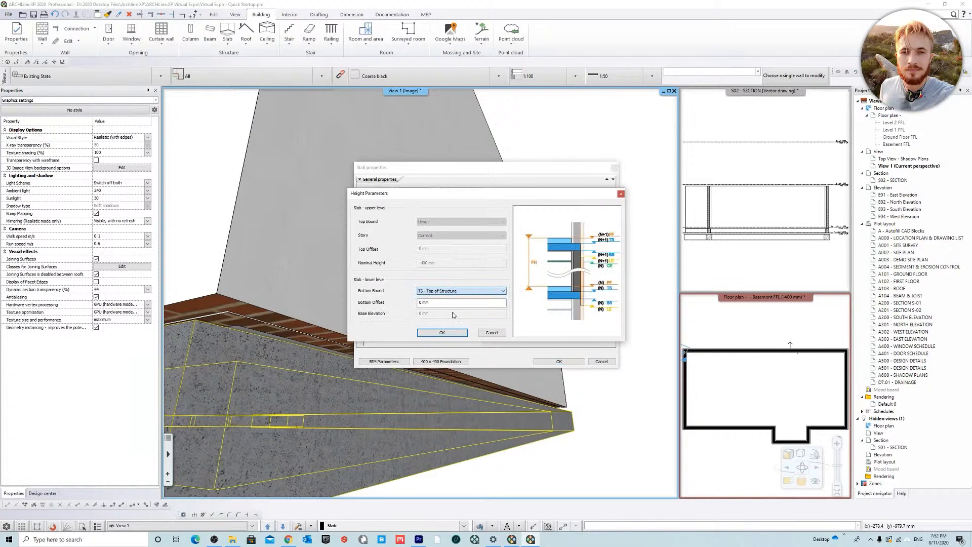
{"action": "left_click", "coordinate": [456, 334]}
{"action": "left_click", "coordinate": [560, 361]}
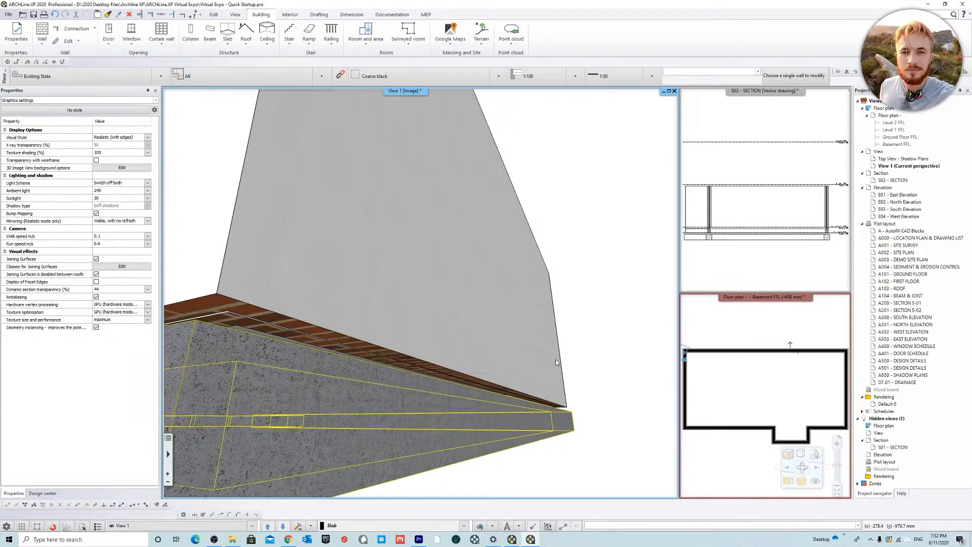
Step: Swap the S02 section into the main viewport and examine how the footing, walls and floor slab meet the level lines
{"action": "middle_click_drag", "start_coordinate": [465, 347], "coordinate": [470, 405]}
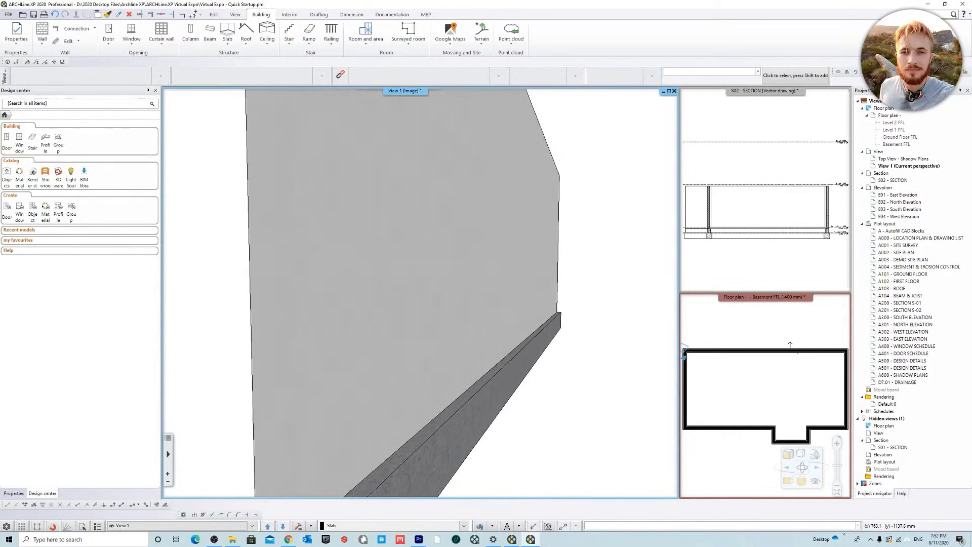
{"action": "scroll", "coordinate": [470, 405], "scroll_direction": "down", "scroll_amount": 5}
{"action": "right_click", "coordinate": [746, 93]}
{"action": "left_click", "coordinate": [783, 100]}
{"action": "scroll", "coordinate": [480, 328], "scroll_direction": "up", "scroll_amount": 3}
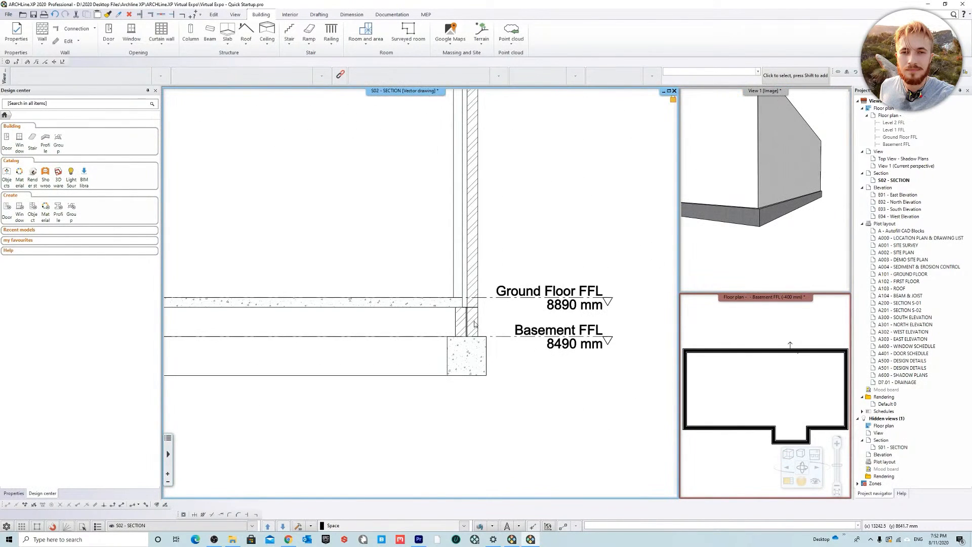
{"action": "scroll", "coordinate": [477, 333], "scroll_direction": "up", "scroll_amount": 5}
{"action": "scroll", "coordinate": [440, 289], "scroll_direction": "down", "scroll_amount": 4}
{"action": "middle_click_drag", "start_coordinate": [446, 248], "coordinate": [467, 356]}
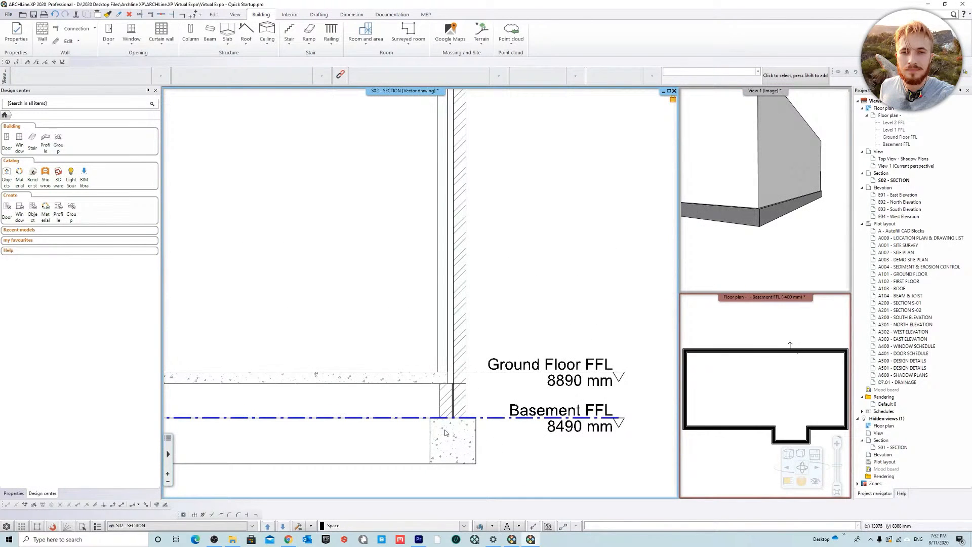
{"action": "scroll", "coordinate": [444, 433], "scroll_direction": "up", "scroll_amount": 2}
{"action": "scroll", "coordinate": [484, 288], "scroll_direction": "down", "scroll_amount": 7}
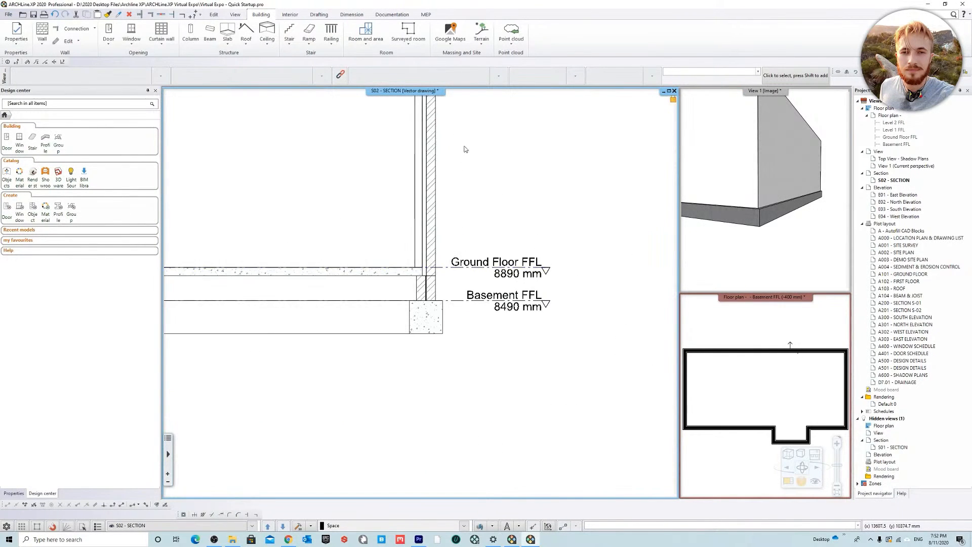
{"action": "scroll", "coordinate": [435, 304], "scroll_direction": "up", "scroll_amount": 6}
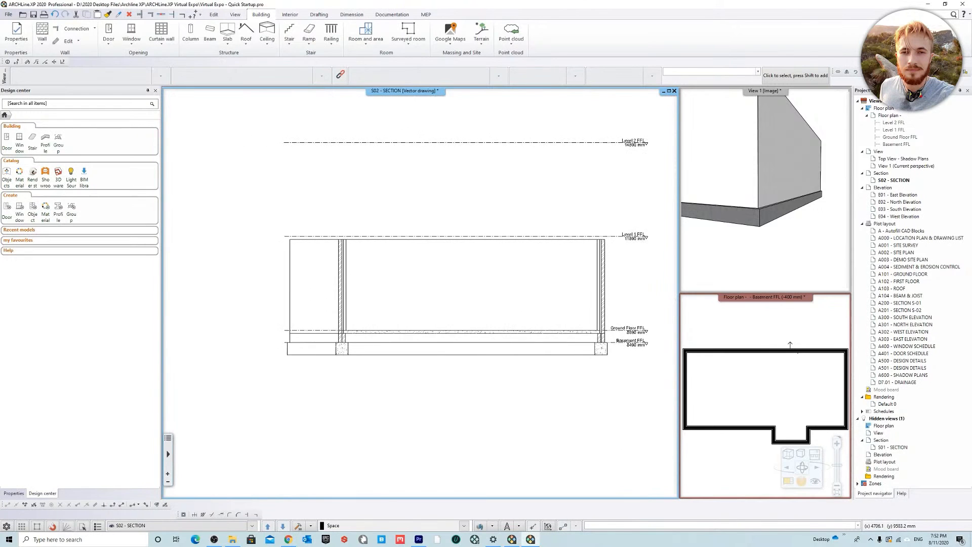
{"action": "middle_click_drag", "start_coordinate": [421, 354], "coordinate": [505, 175]}
{"action": "middle_click_drag", "start_coordinate": [550, 202], "coordinate": [464, 345]}
{"action": "scroll", "coordinate": [455, 309], "scroll_direction": "down", "scroll_amount": 1}
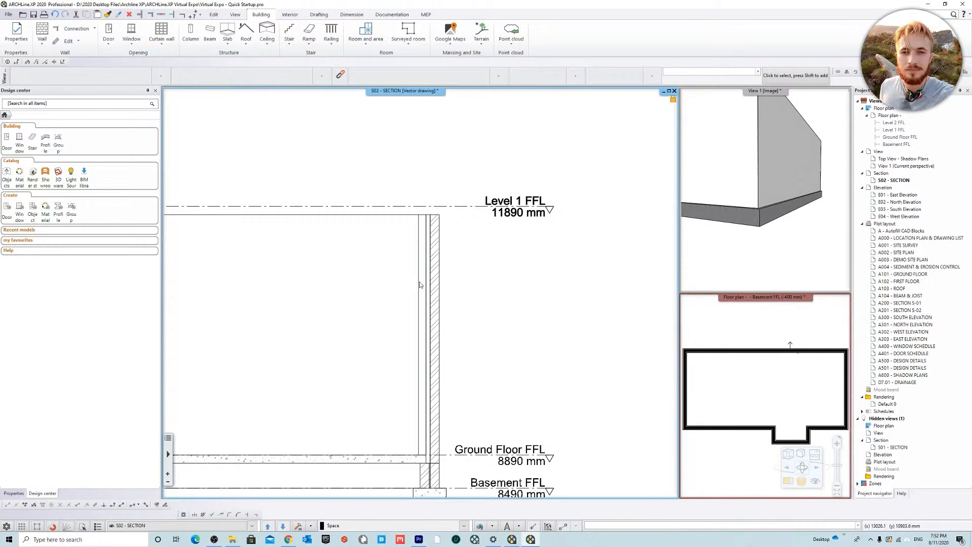
Step: Swap the floor plan into the main viewport and move it up to the Ground Floor FFL level
{"action": "right_click", "coordinate": [755, 298]}
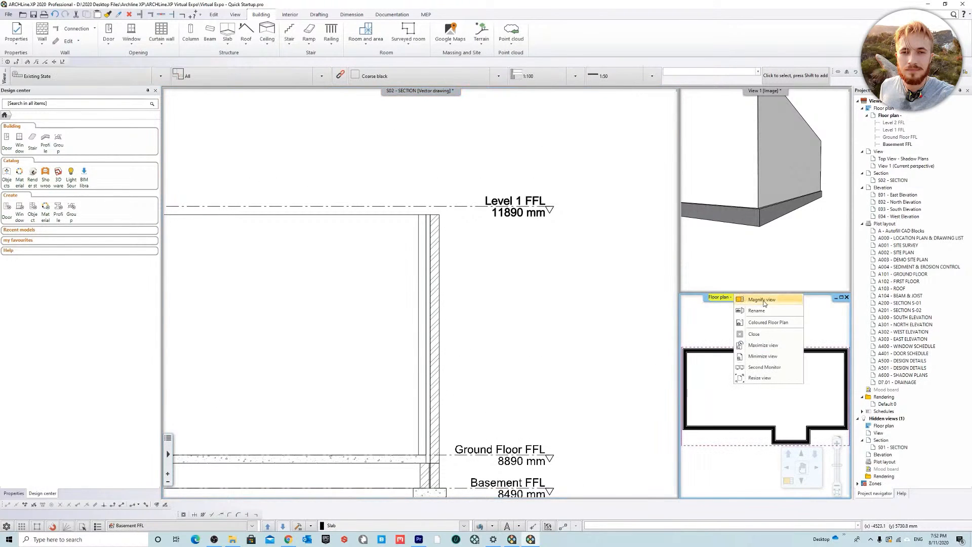
{"action": "left_click", "coordinate": [762, 300]}
{"action": "scroll", "coordinate": [506, 253], "scroll_direction": "down", "scroll_amount": 3}
{"action": "scroll", "coordinate": [441, 285], "scroll_direction": "up", "scroll_amount": 3}
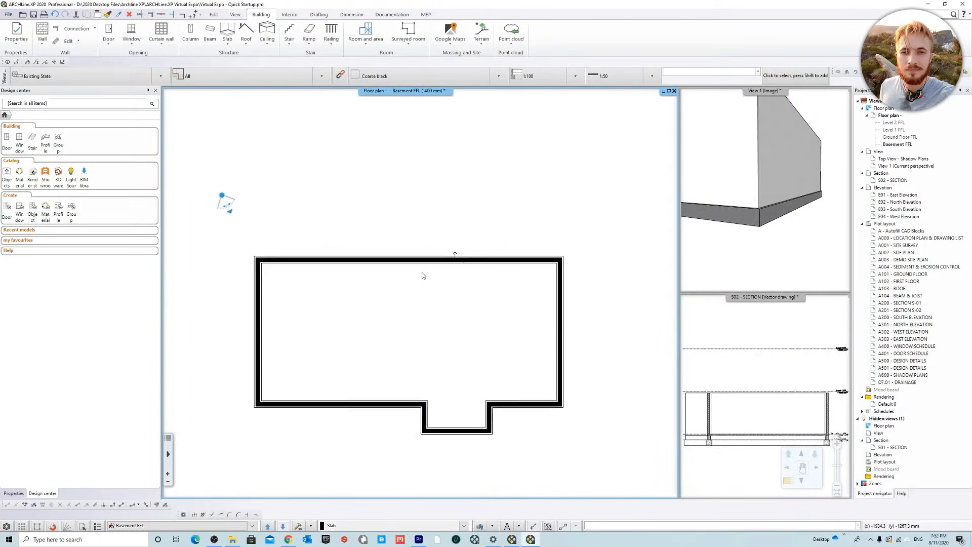
{"action": "left_click", "coordinate": [269, 527]}
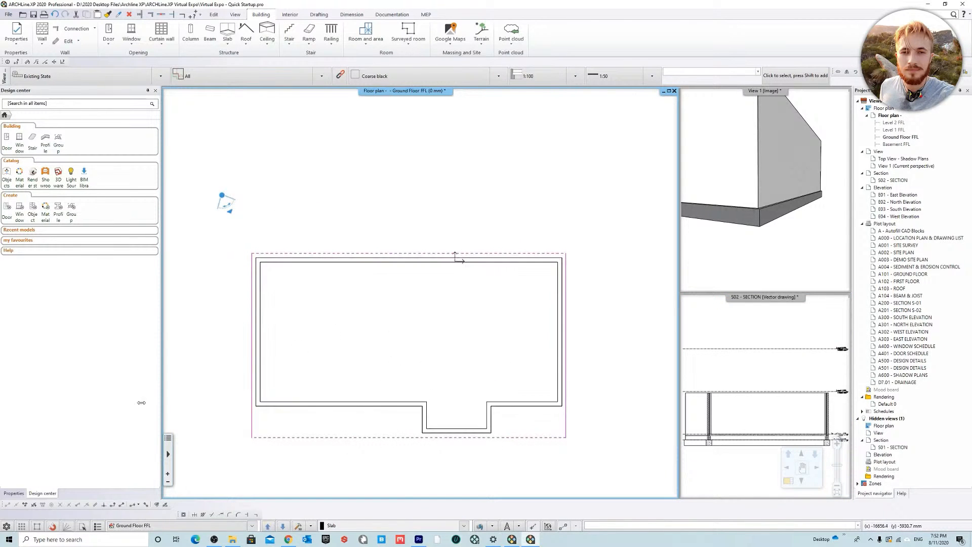
Step: Set the Ground Floor plan's wall fill pattern to Fine
{"action": "left_click", "coordinate": [14, 493]}
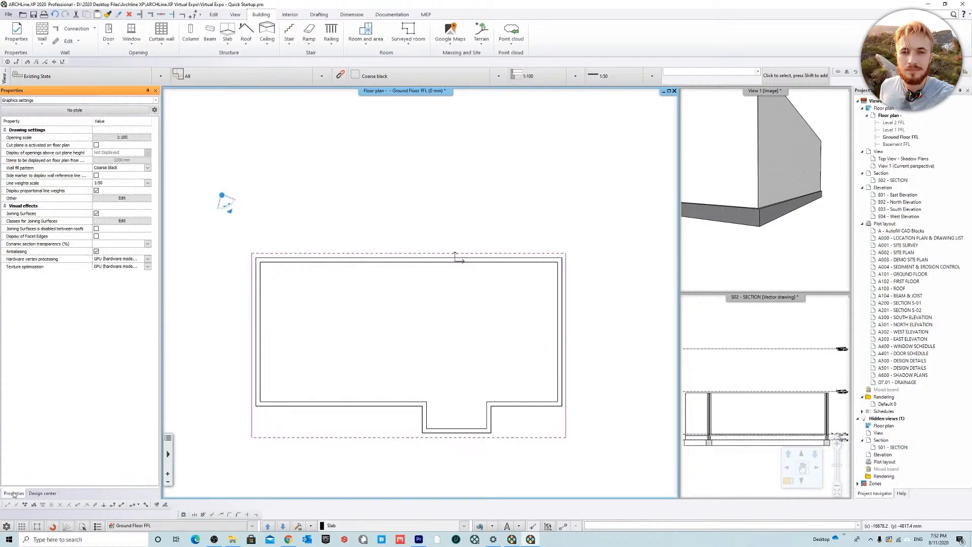
{"action": "left_click", "coordinate": [147, 167]}
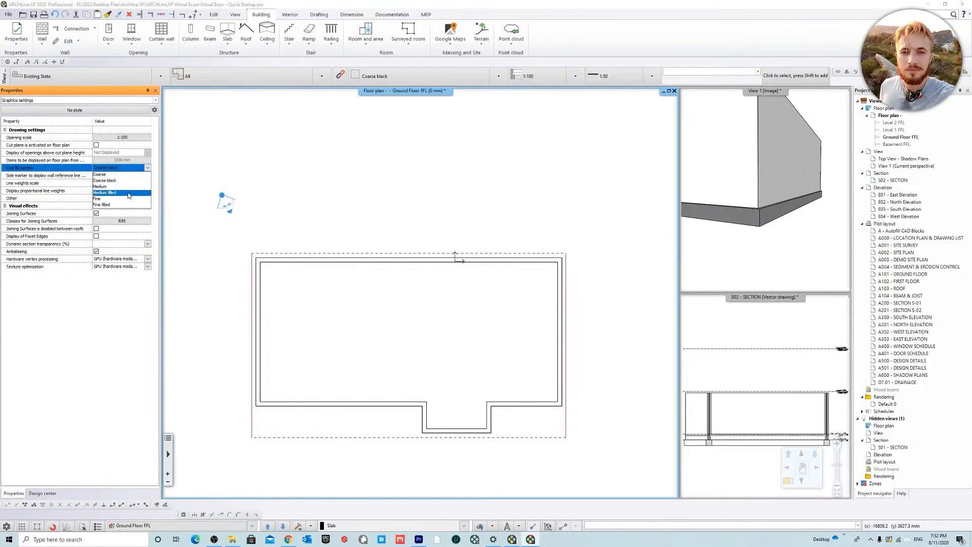
{"action": "left_click", "coordinate": [119, 203]}
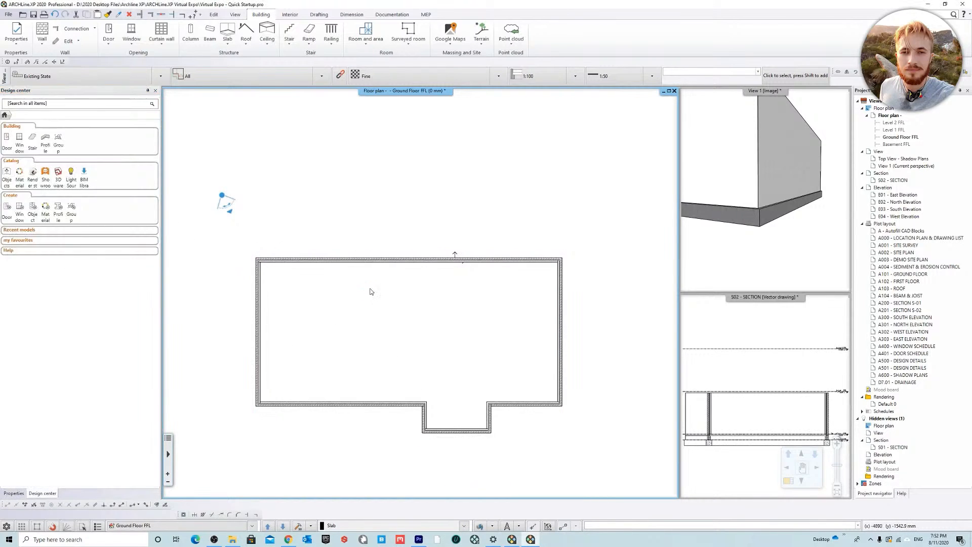
{"action": "left_click", "coordinate": [575, 234]}
Step: Make all the listed layers visible in the Ground Floor plan, including the site survey, existing building and terrain
{"action": "left_click", "coordinate": [480, 524]}
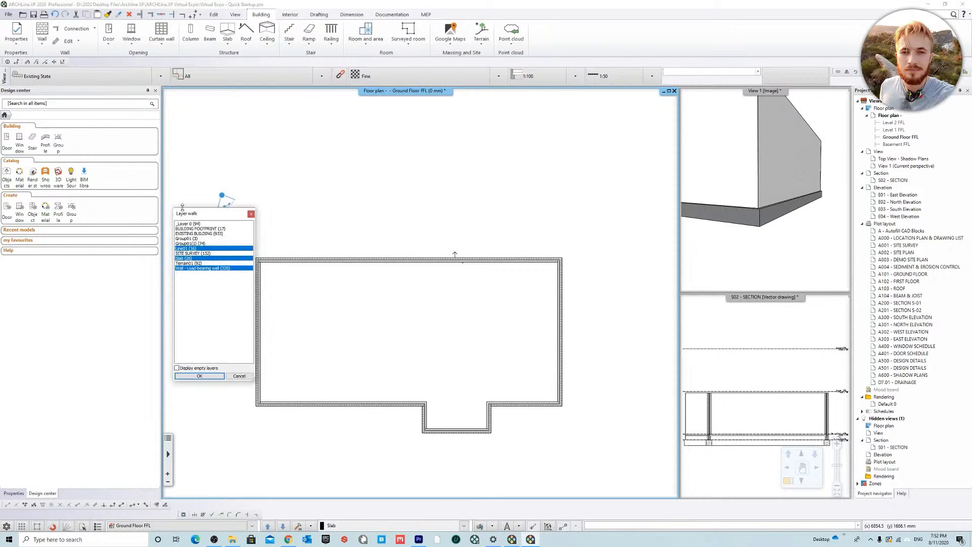
{"action": "left_click_drag", "start_coordinate": [206, 223], "coordinate": [217, 269]}
{"action": "left_click", "coordinate": [207, 377]}
{"action": "middle_click_drag", "start_coordinate": [559, 229], "coordinate": [557, 229]}
{"action": "scroll", "coordinate": [175, 330], "scroll_direction": "down", "scroll_amount": 2}
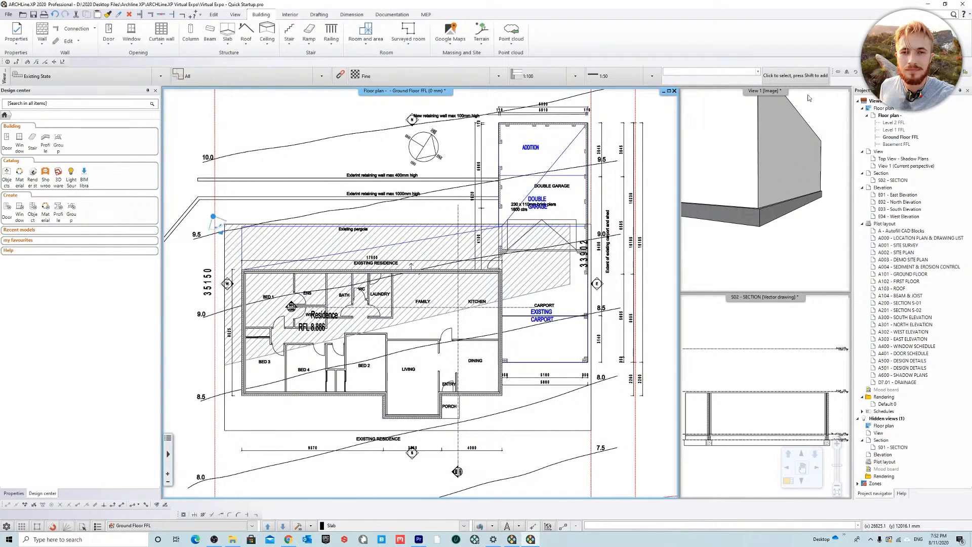
Step: Swap View 1 into the main viewport and rebuild the 3D model to include the terrain
{"action": "left_click", "coordinate": [756, 92]}
{"action": "right_click", "coordinate": [756, 94]}
{"action": "left_click", "coordinate": [779, 99]}
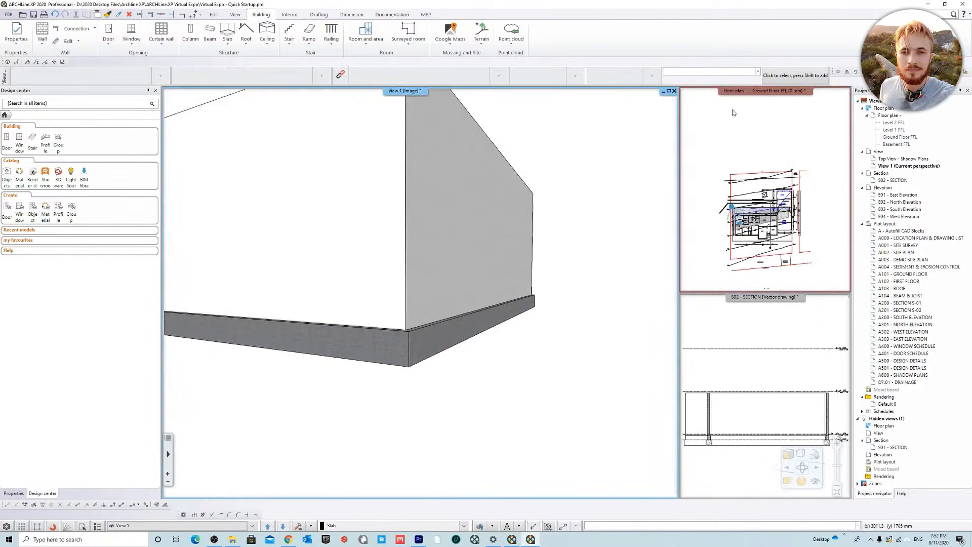
{"action": "mouse_move", "coordinate": [326, 315]}
{"action": "middle_mouse_down", "text": "shift"}
{"action": "mouse_move", "coordinate": [384, 329]}
{"action": "mouse_move", "coordinate": [451, 289]}
{"action": "mouse_move", "coordinate": [270, 466]}
{"action": "middle_mouse_up", "text": "shift"}
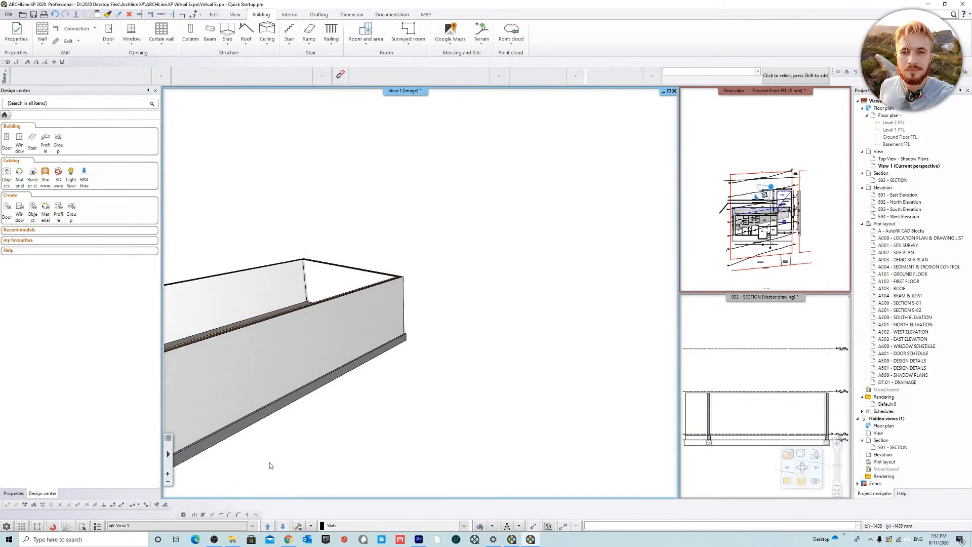
{"action": "left_click", "coordinate": [299, 527]}
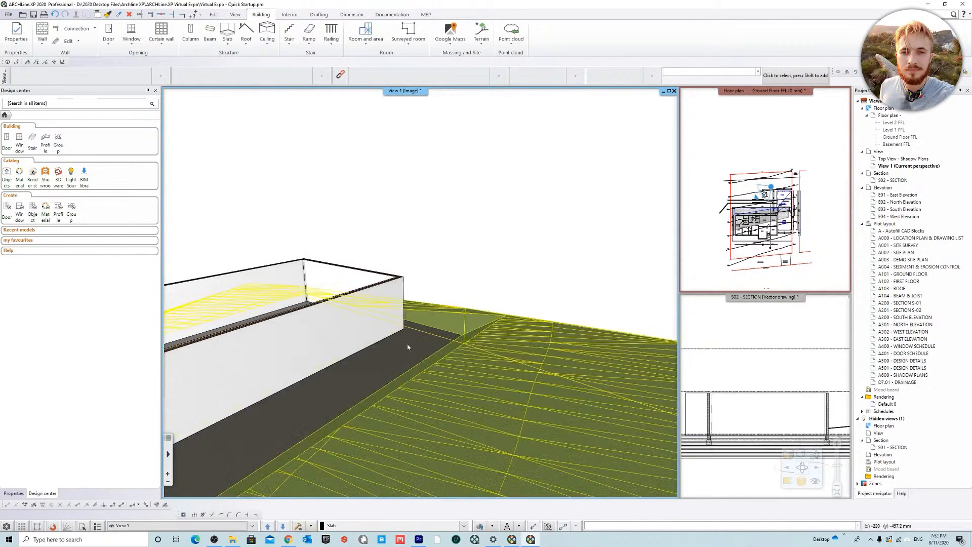
Step: Examine the ground floor brick veneer walls, the slab and the surrounding terrain from several angles in 3D
{"action": "middle_click_drag", "start_coordinate": [508, 248], "coordinate": [395, 259], "text": "shift"}
{"action": "middle_click_drag", "start_coordinate": [197, 276], "coordinate": [423, 320], "text": "shift"}
{"action": "left_click", "coordinate": [252, 304]}
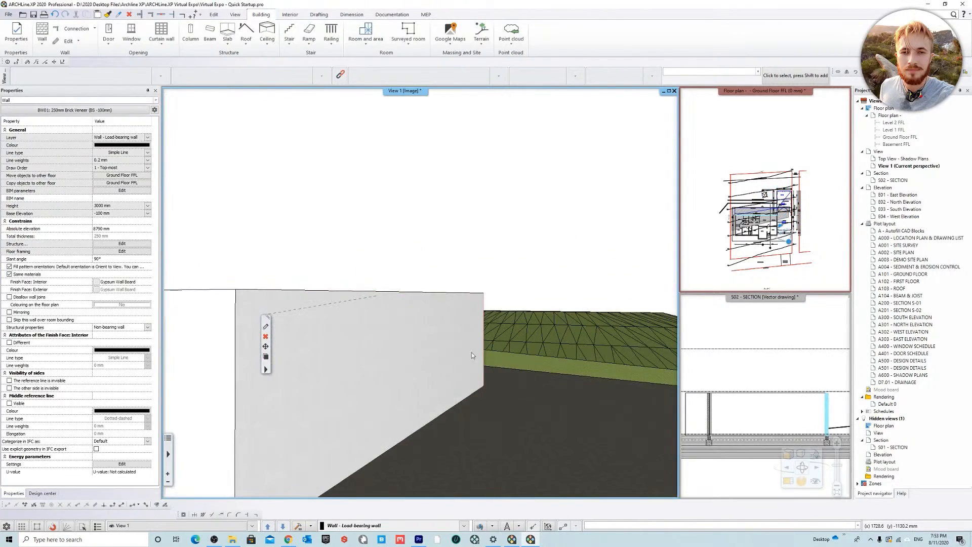
{"action": "middle_click_drag", "start_coordinate": [475, 343], "coordinate": [579, 169], "text": "shift"}
{"action": "left_click", "coordinate": [580, 170]}
{"action": "left_click", "coordinate": [420, 411]}
{"action": "middle_click_drag", "start_coordinate": [421, 412], "coordinate": [445, 312], "text": "shift"}
{"action": "key", "text": "Escape"}
{"action": "scroll", "coordinate": [476, 290], "scroll_direction": "down", "scroll_amount": 8}
{"action": "scroll", "coordinate": [445, 310], "scroll_direction": "down", "scroll_amount": 2}
{"action": "middle_click_drag", "start_coordinate": [367, 330], "coordinate": [473, 274], "text": "shift"}
{"action": "middle_click_drag", "start_coordinate": [421, 322], "coordinate": [457, 294], "text": "shift"}
{"action": "scroll", "coordinate": [458, 293], "scroll_direction": "down", "scroll_amount": 2}
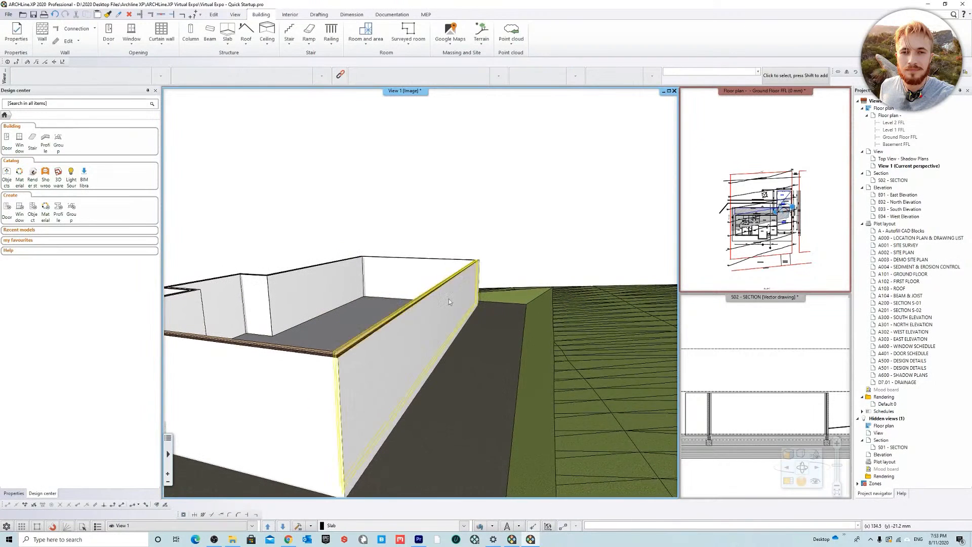
{"action": "scroll", "coordinate": [454, 297], "scroll_direction": "down", "scroll_amount": 3}
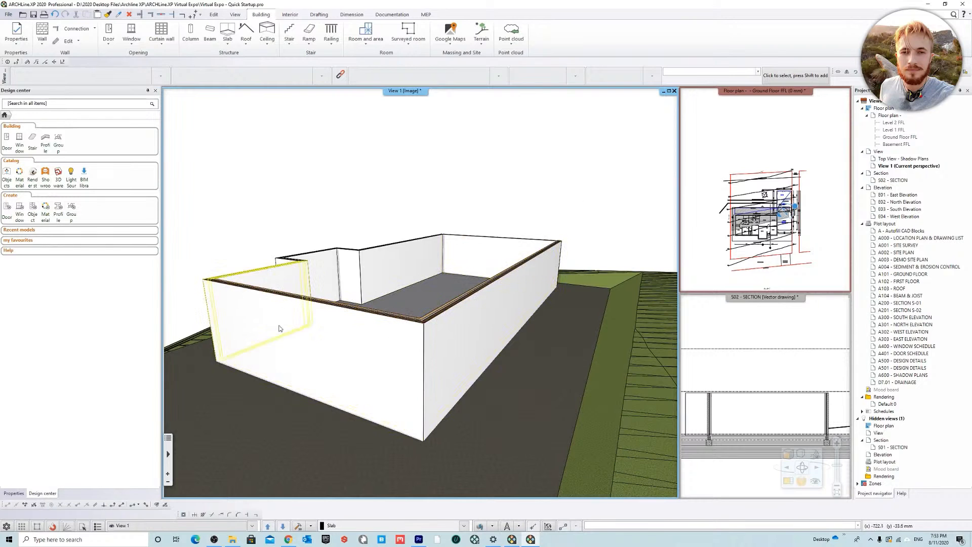
Step: Set the Ground Floor FFL level's height to 2700 mm in the level settings
{"action": "right_click", "coordinate": [910, 166]}
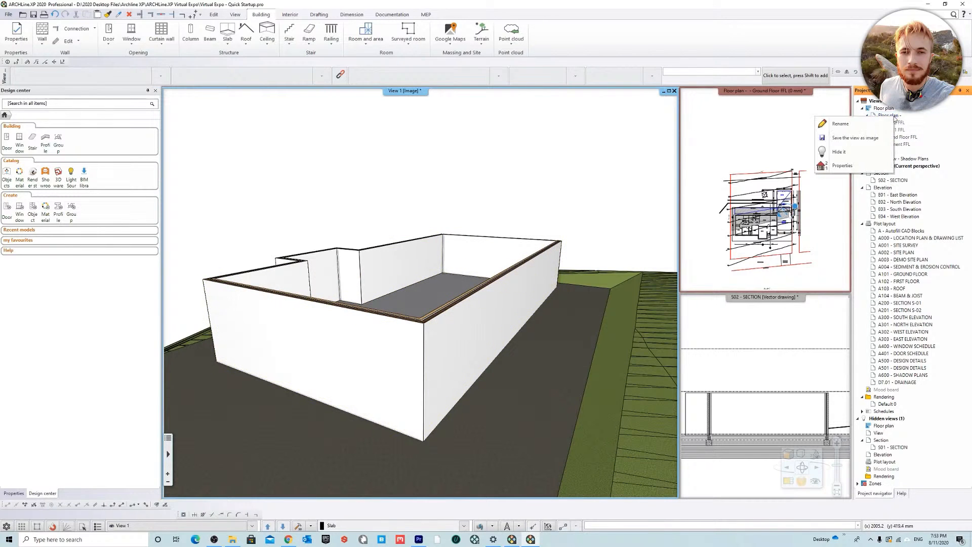
{"action": "left_click", "coordinate": [841, 165]}
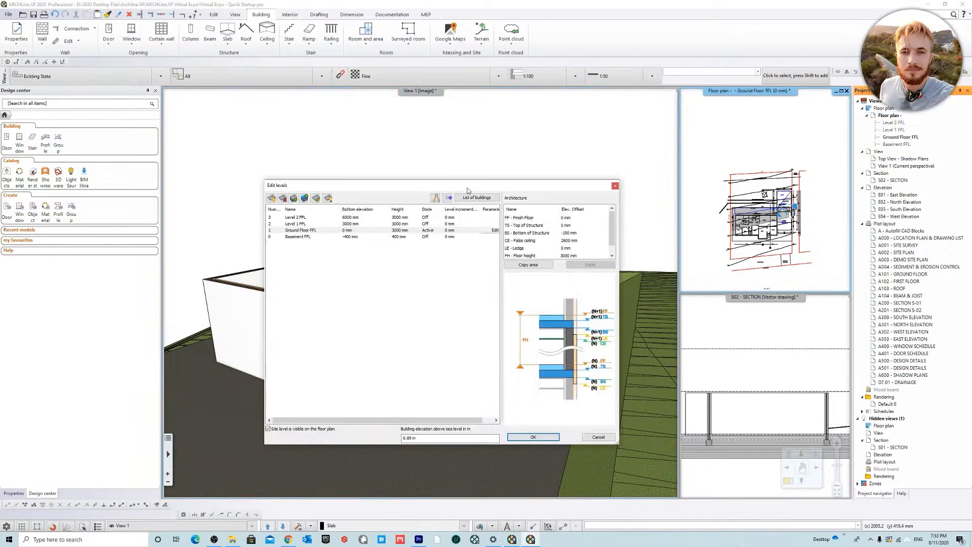
{"action": "left_click_drag", "start_coordinate": [402, 191], "coordinate": [514, 332]}
{"action": "double_click", "coordinate": [511, 373]}
{"action": "type", "text": "2700"}
{"action": "left_click_drag", "start_coordinate": [583, 329], "coordinate": [560, 177]}
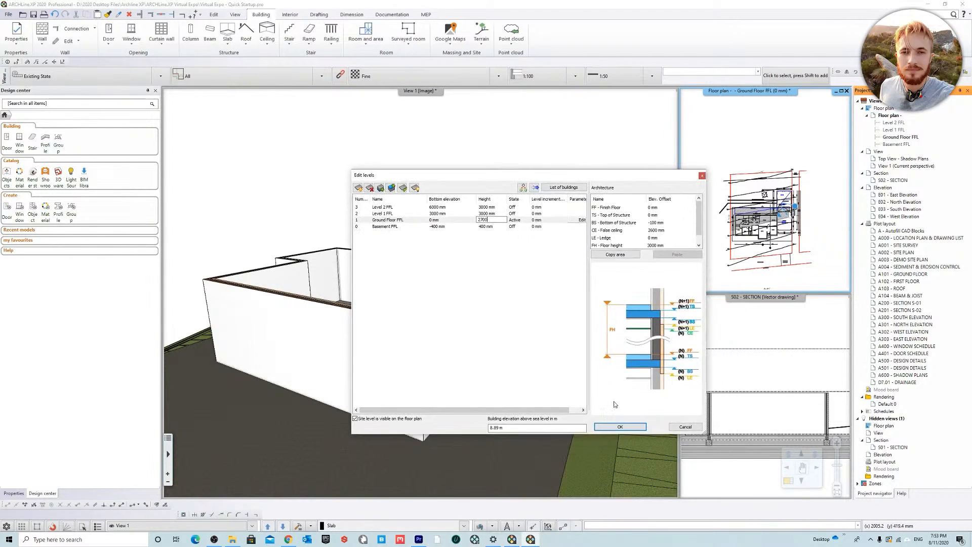
{"action": "left_click", "coordinate": [620, 427]}
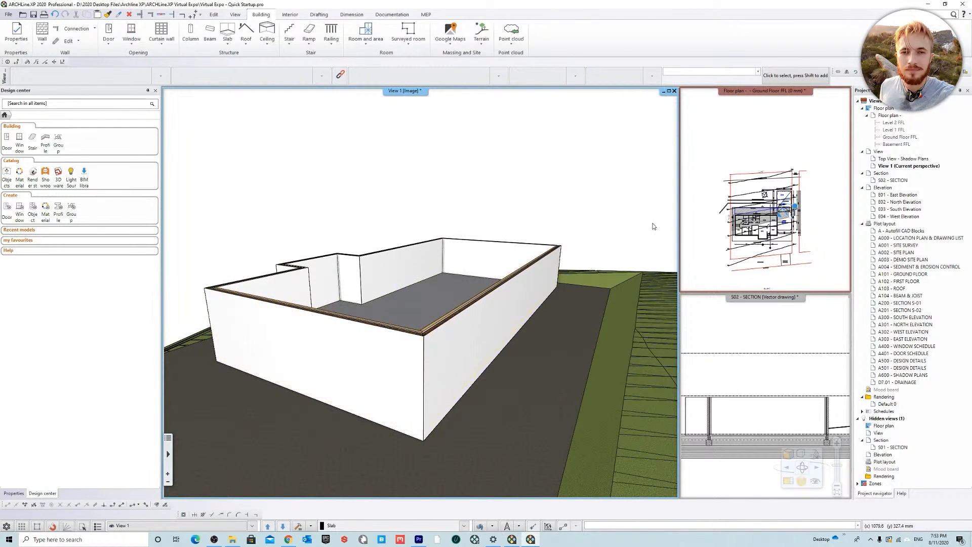
Step: Increase the Ground Floor FFL level's height in the level settings
{"action": "right_click", "coordinate": [898, 118]}
{"action": "left_click", "coordinate": [845, 165]}
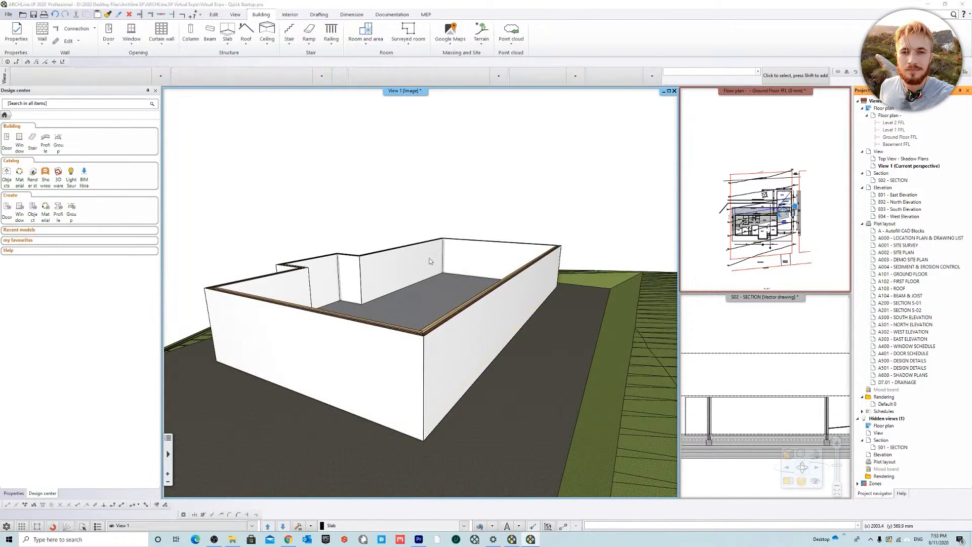
{"action": "left_click_drag", "start_coordinate": [496, 177], "coordinate": [361, 205]}
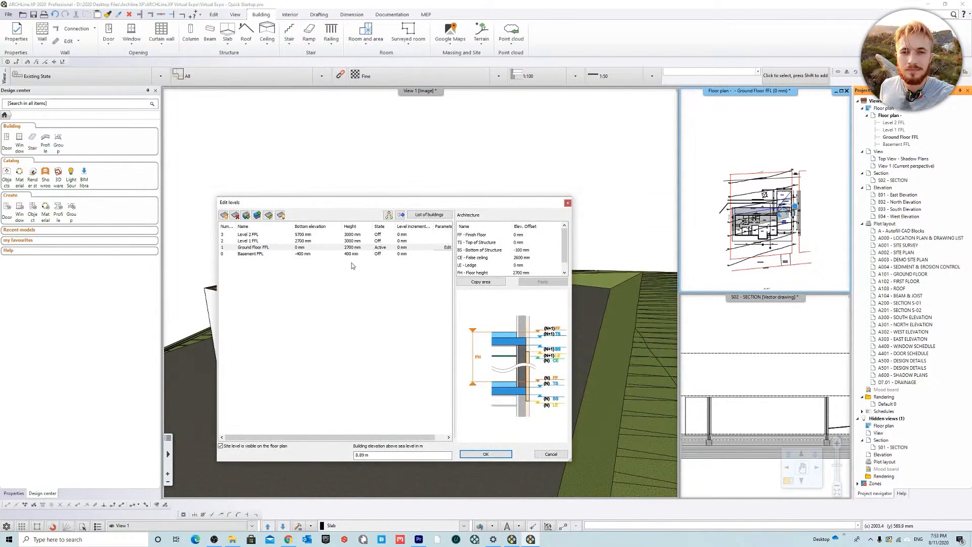
{"action": "left_click", "coordinate": [355, 247]}
{"action": "type", "text": "280"}
{"action": "left_click", "coordinate": [349, 288]}
{"action": "left_click", "coordinate": [502, 454]}
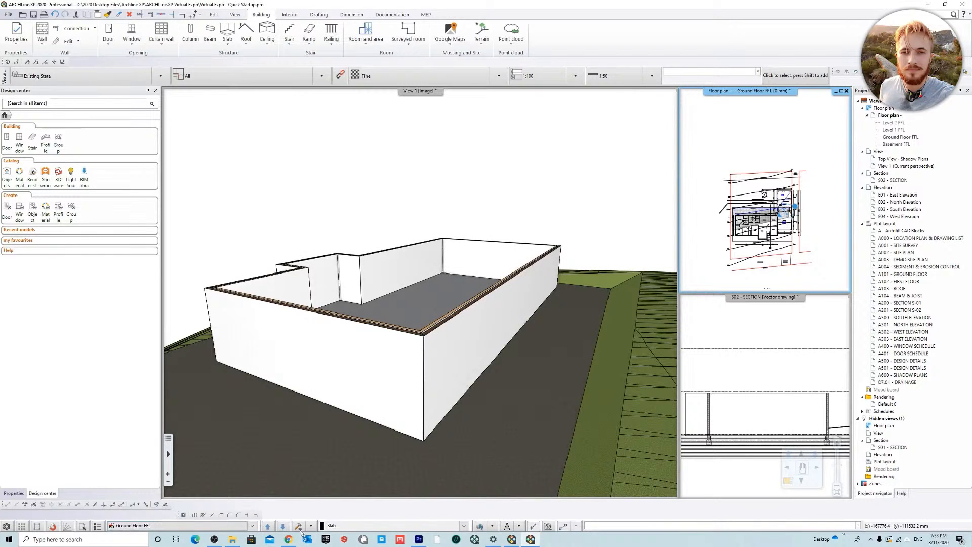
Step: Inspect the model in 3D and bring the S02 section into the main viewport to check the levels
{"action": "middle_click_drag", "start_coordinate": [350, 279], "coordinate": [314, 259]}
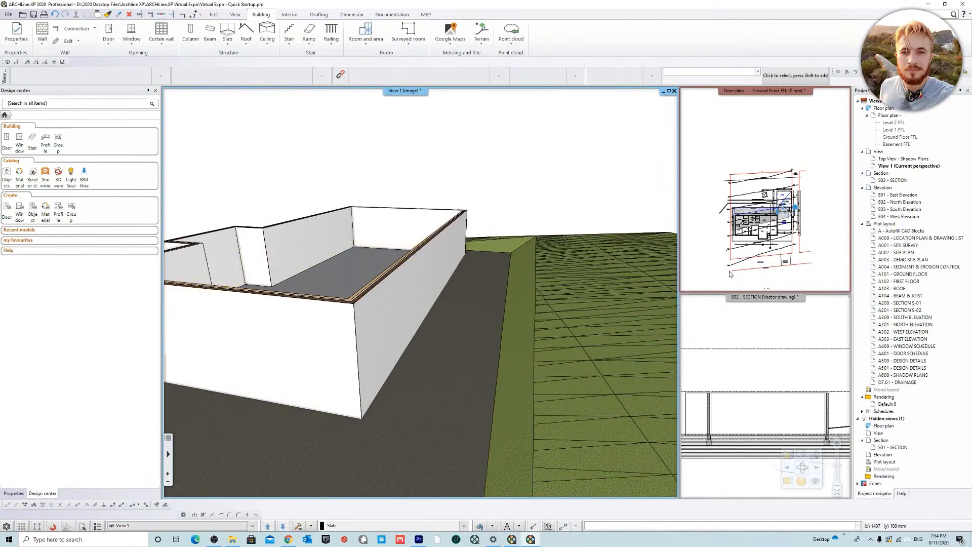
{"action": "left_click", "coordinate": [747, 297]}
{"action": "right_click", "coordinate": [747, 298]}
{"action": "left_click", "coordinate": [770, 302]}
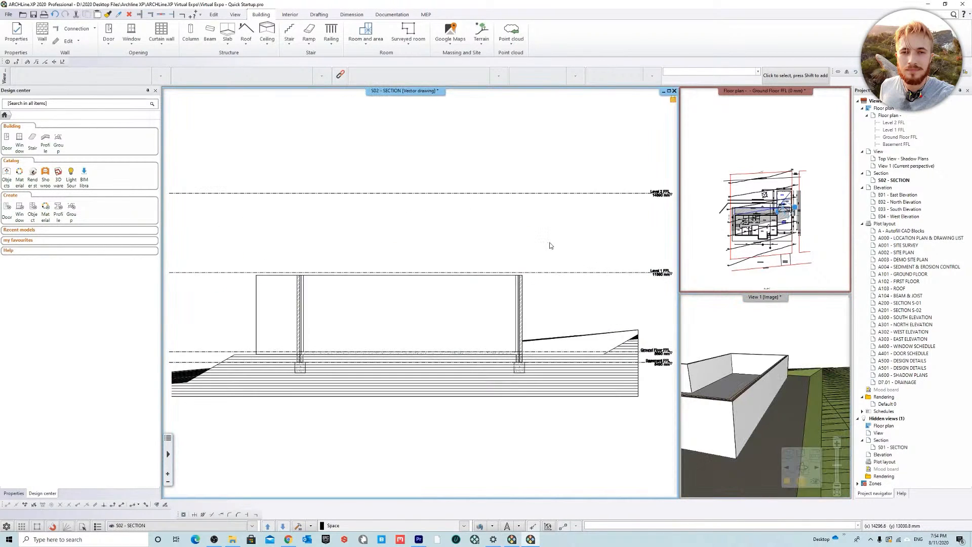
{"action": "middle_click_drag", "start_coordinate": [550, 245], "coordinate": [532, 235]}
Step: Swap the Ground Floor plan into the main viewport and bring the double garage and carport area into view
{"action": "left_click", "coordinate": [772, 104]}
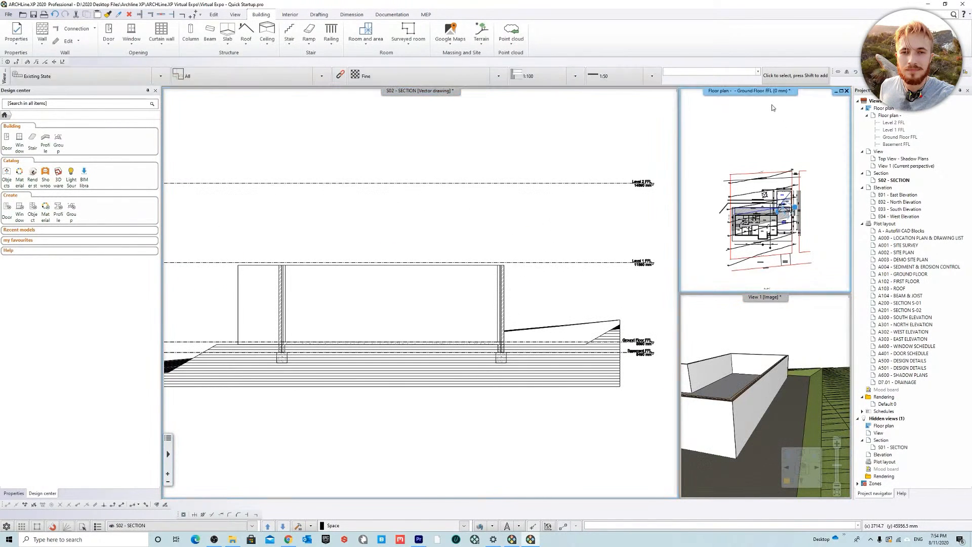
{"action": "right_click", "coordinate": [752, 92]}
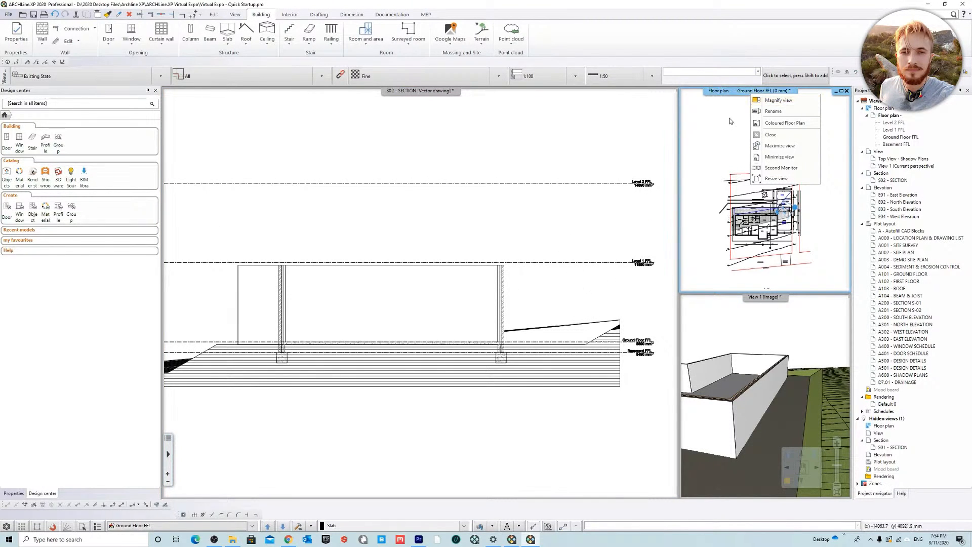
{"action": "left_click", "coordinate": [775, 100]}
{"action": "scroll", "coordinate": [363, 250], "scroll_direction": "up", "scroll_amount": 5}
{"action": "scroll", "coordinate": [363, 249], "scroll_direction": "down", "scroll_amount": 4}
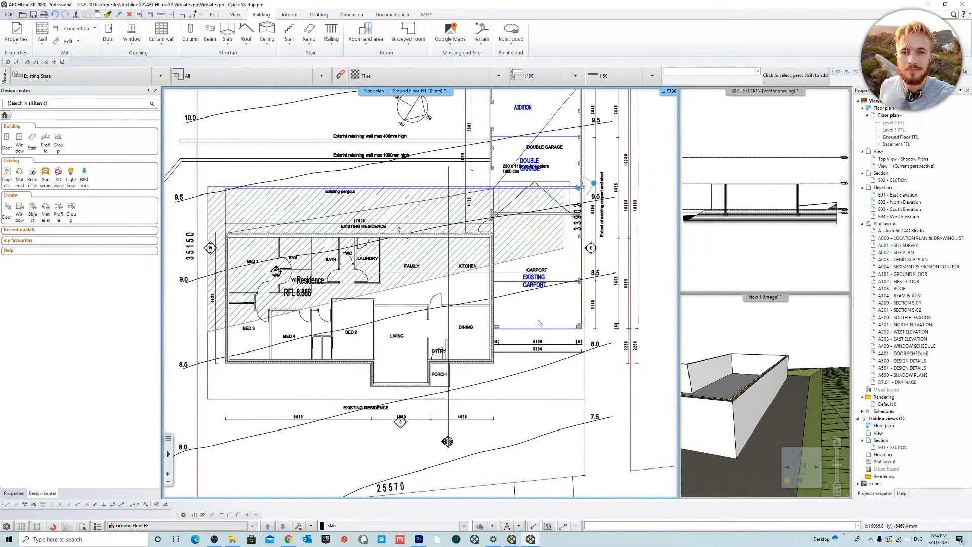
{"action": "middle_click_drag", "start_coordinate": [521, 234], "coordinate": [436, 288]}
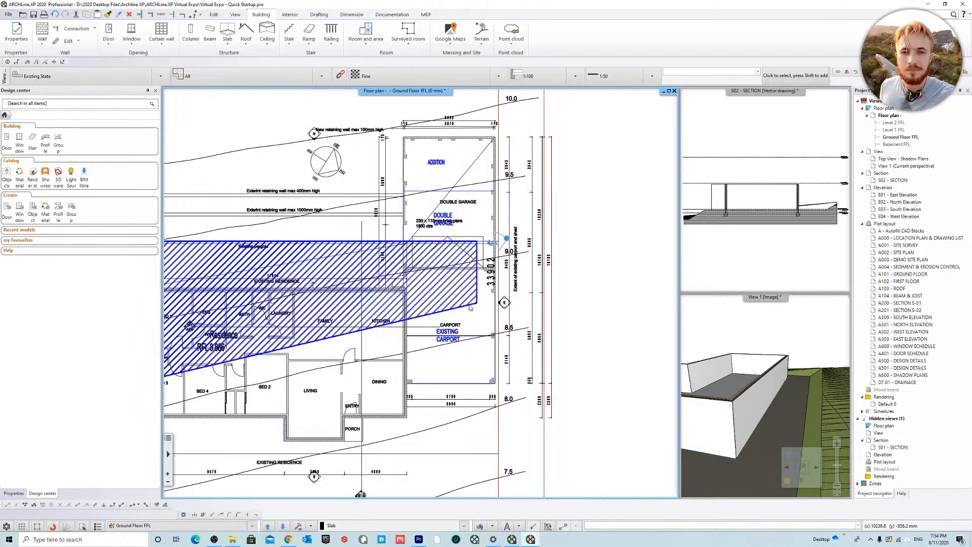
{"action": "middle_click_drag", "start_coordinate": [470, 307], "coordinate": [427, 354]}
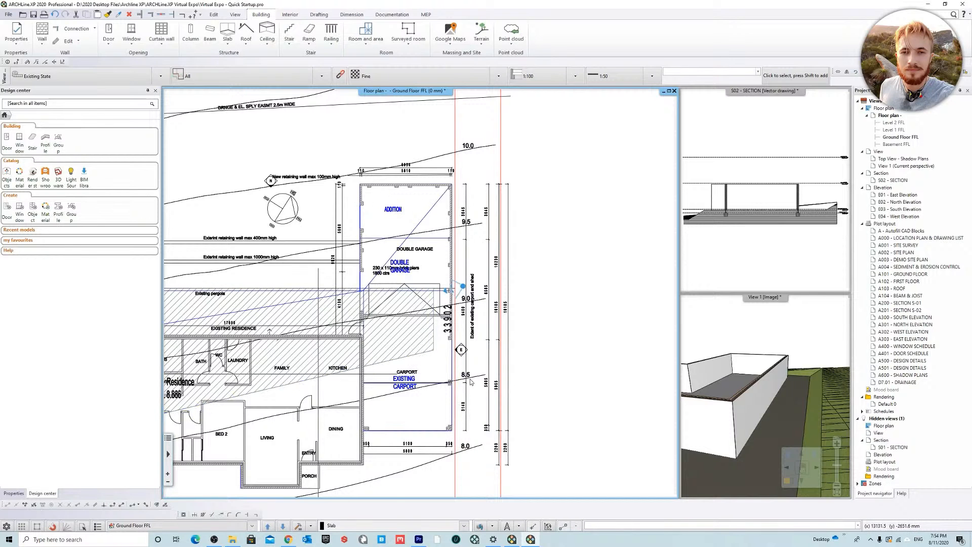
{"action": "scroll", "coordinate": [416, 375], "scroll_direction": "up", "scroll_amount": 3}
{"action": "scroll", "coordinate": [395, 388], "scroll_direction": "down", "scroll_amount": 3}
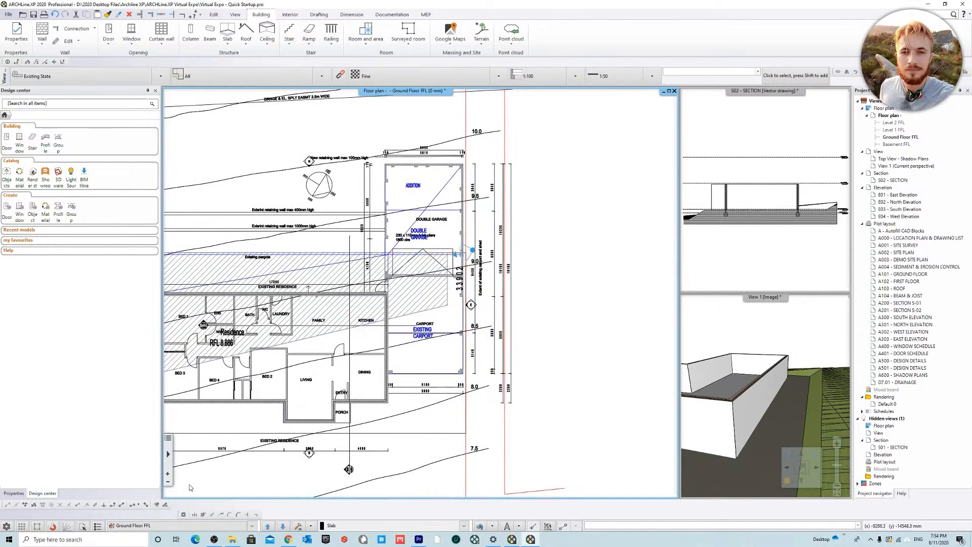
Step: Isolate the EXISTING BUILDING layer in the Ground Floor plan with Layer Walk
{"action": "left_click", "coordinate": [499, 528]}
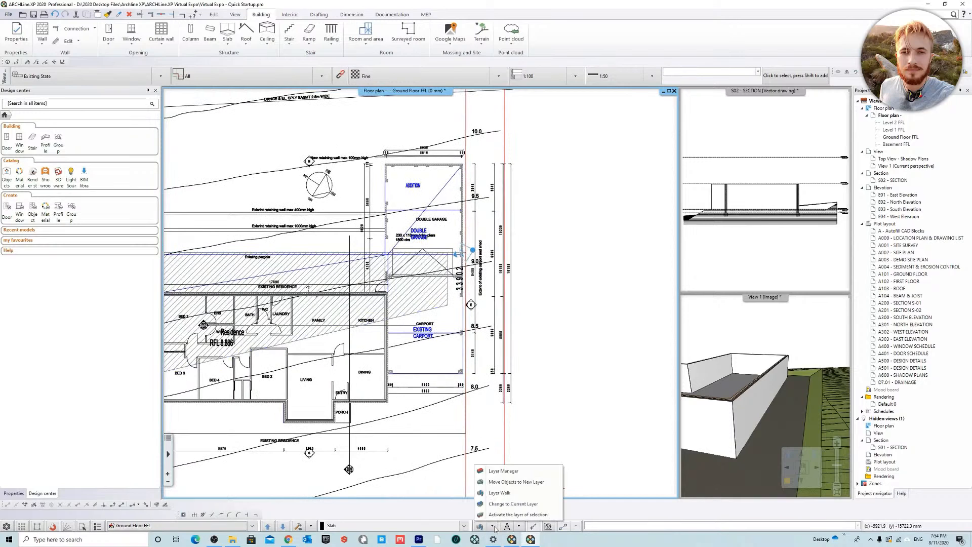
{"action": "left_click", "coordinate": [515, 495]}
{"action": "left_click", "coordinate": [212, 269]}
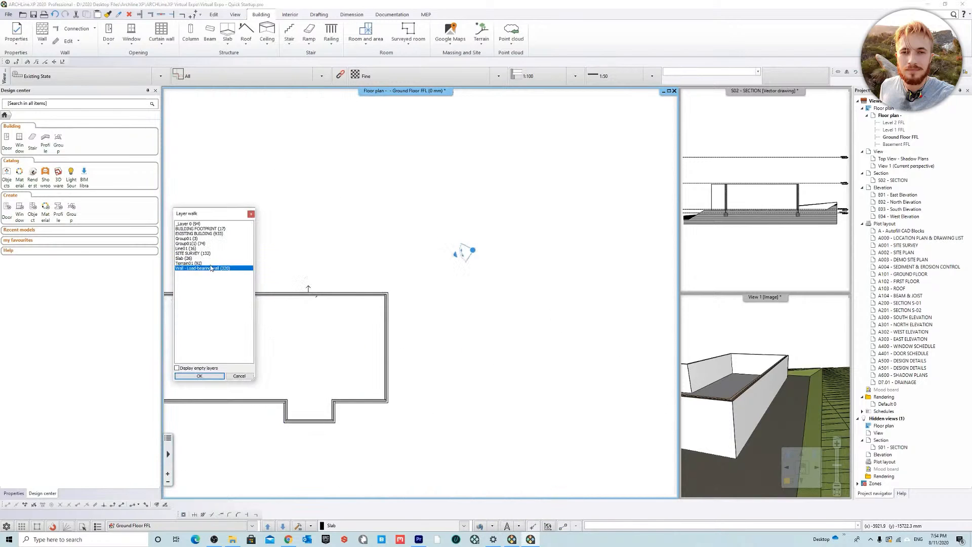
{"action": "left_click", "coordinate": [205, 234]}
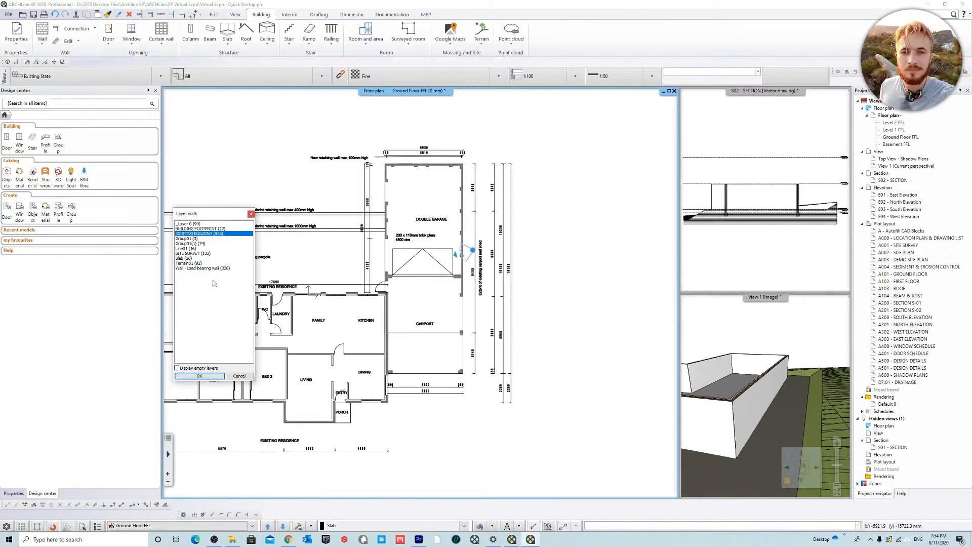
{"action": "left_click", "coordinate": [199, 376]}
Step: Draw a rectangular FS01: 100mm Concrete Slab of about 6030 by 16185 mm over the double garage and carport
{"action": "scroll", "coordinate": [443, 208], "scroll_direction": "up", "scroll_amount": 3}
{"action": "middle_click_drag", "start_coordinate": [444, 208], "coordinate": [400, 168]}
{"action": "scroll", "coordinate": [405, 321], "scroll_direction": "down", "scroll_amount": 3}
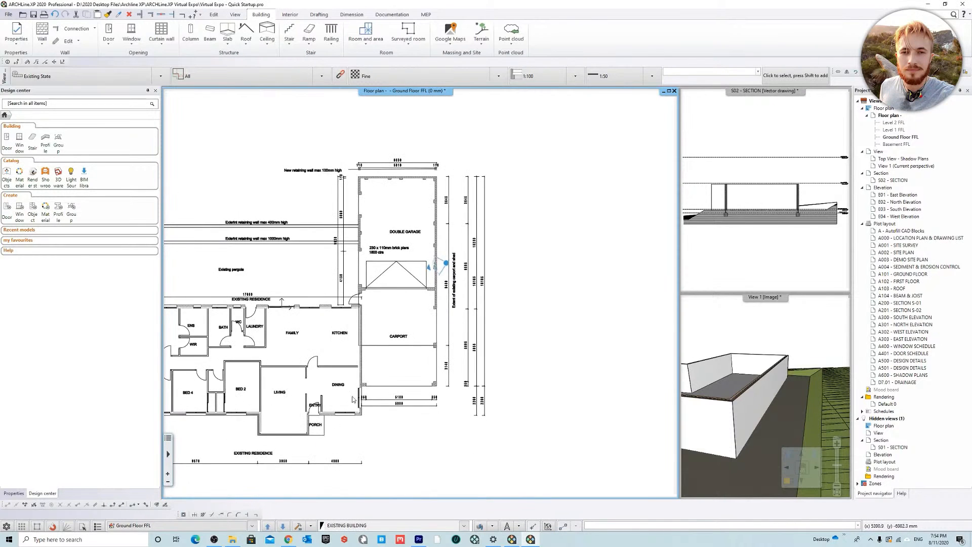
{"action": "scroll", "coordinate": [453, 237], "scroll_direction": "up", "scroll_amount": 2}
{"action": "left_click", "coordinate": [228, 31]}
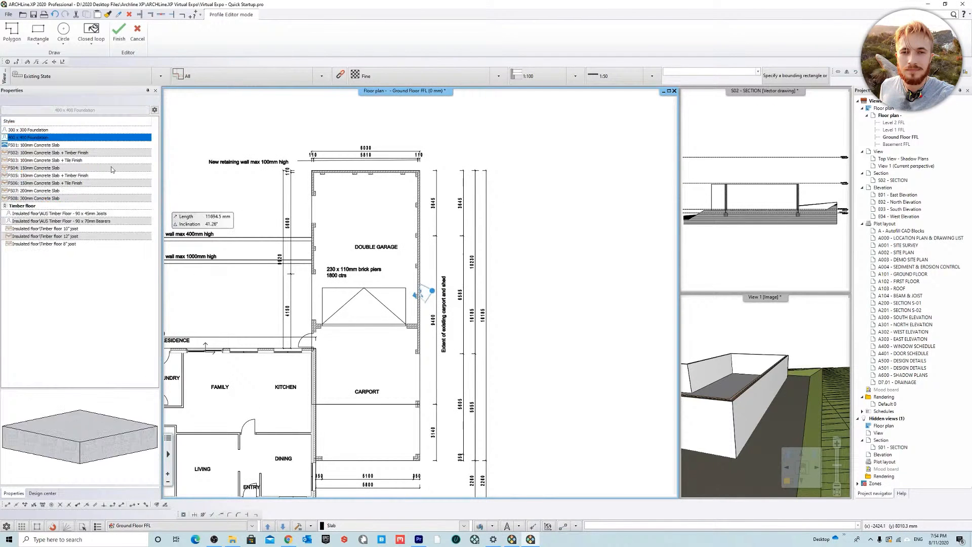
{"action": "left_click", "coordinate": [31, 145]}
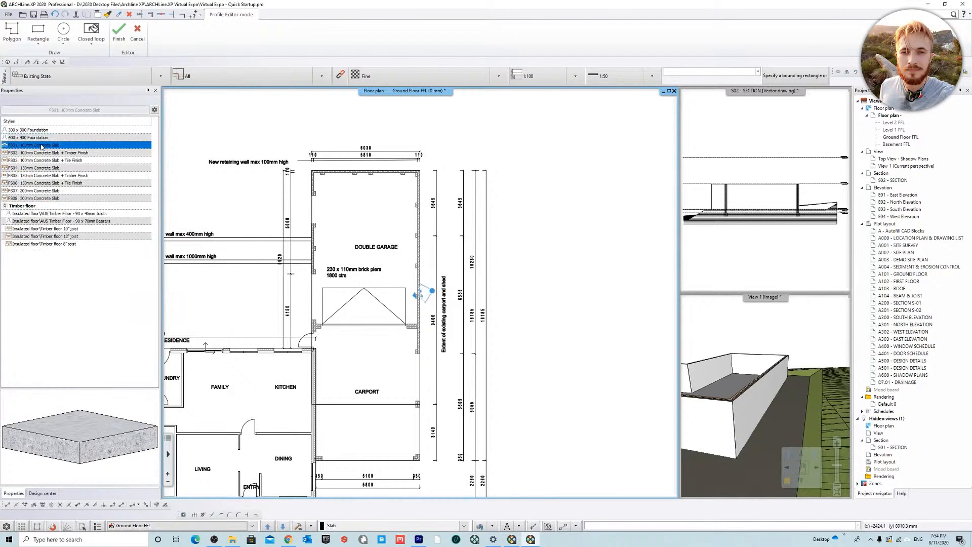
{"action": "left_click", "coordinate": [38, 32]}
{"action": "scroll", "coordinate": [338, 223], "scroll_direction": "up", "scroll_amount": 3}
{"action": "left_click", "coordinate": [369, 188]}
{"action": "middle_click_drag", "start_coordinate": [511, 479], "coordinate": [389, 100]}
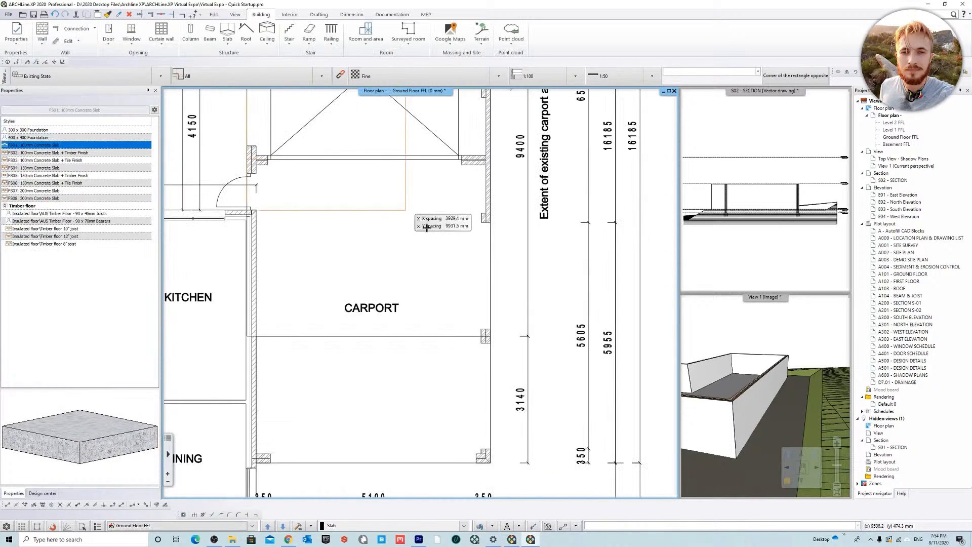
{"action": "left_click", "coordinate": [490, 462]}
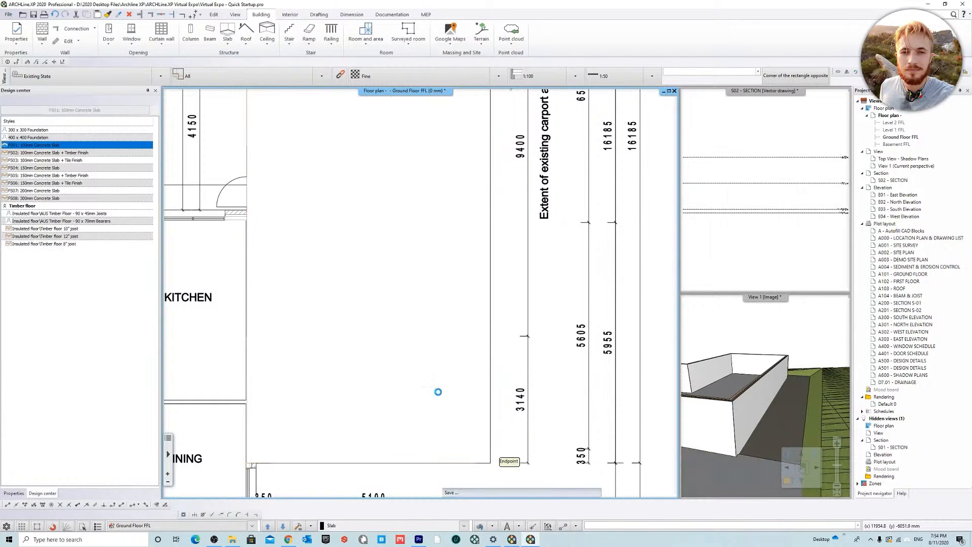
Step: Turn off the 2D plan hatch of the garage and carport slab
{"action": "scroll", "coordinate": [435, 386], "scroll_direction": "down", "scroll_amount": 1}
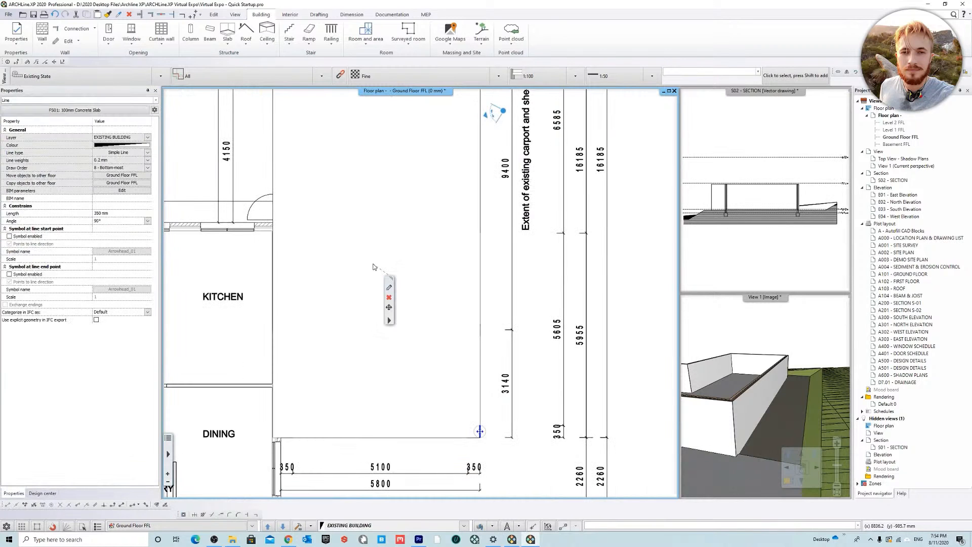
{"action": "left_click", "coordinate": [373, 267]}
{"action": "left_click", "coordinate": [9, 304]}
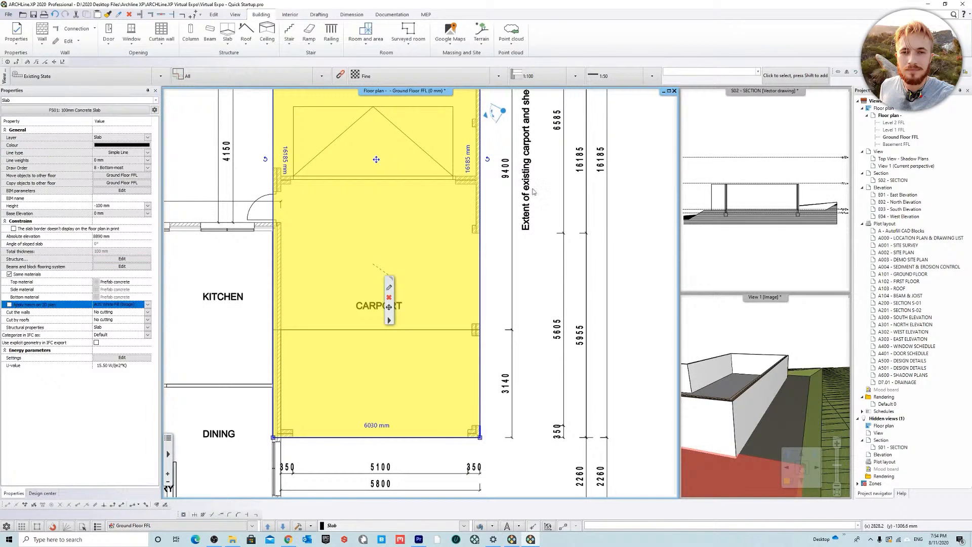
{"action": "key", "text": "Escape"}
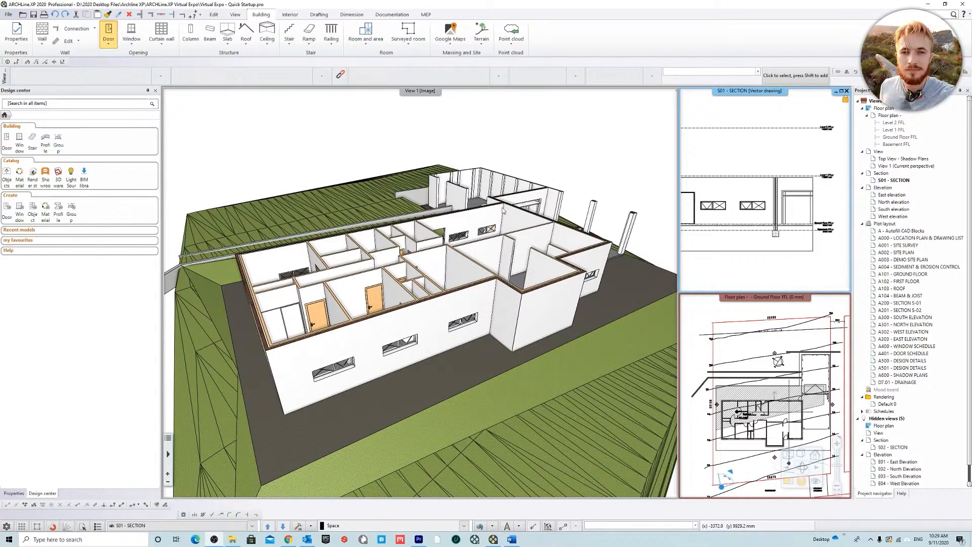
Step: Change the terrain's 3D representation to contour lines and set a new height difference between them
{"action": "left_click", "coordinate": [600, 193]}
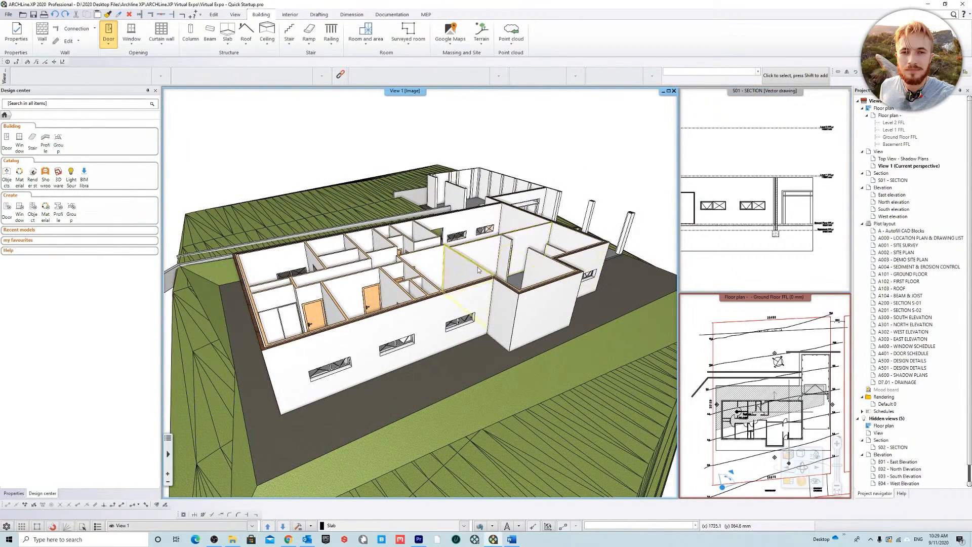
{"action": "middle_click_drag", "start_coordinate": [492, 255], "coordinate": [489, 253]}
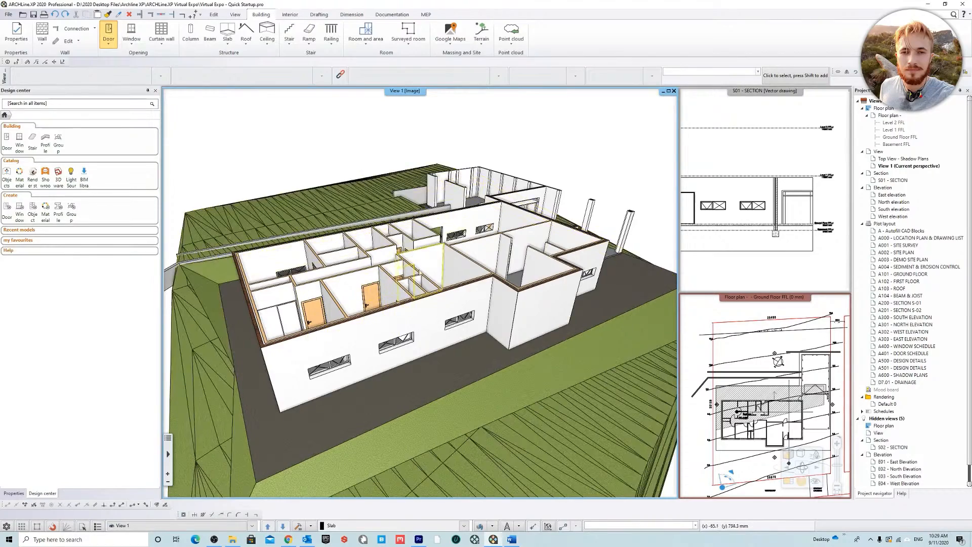
{"action": "middle_click_drag", "start_coordinate": [400, 273], "coordinate": [490, 339]}
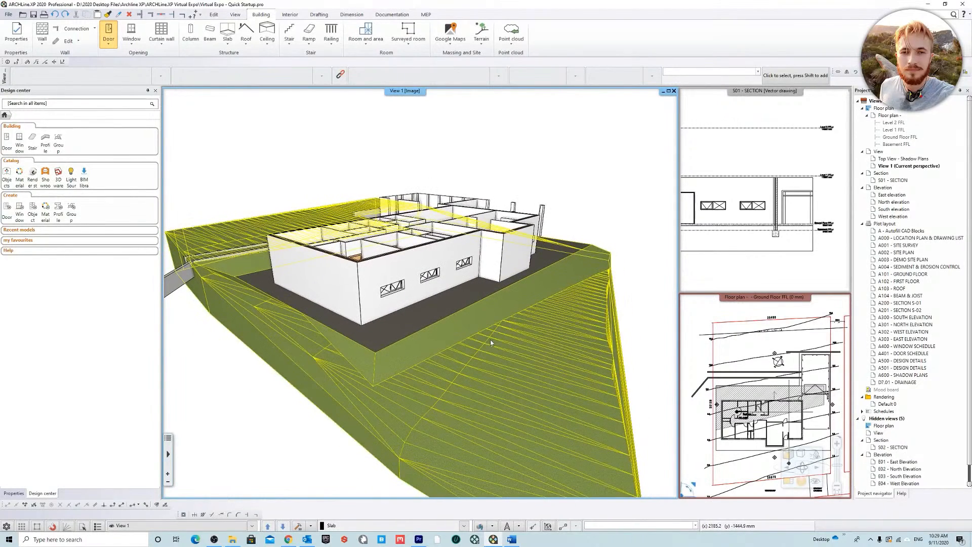
{"action": "right_click", "coordinate": [452, 361]}
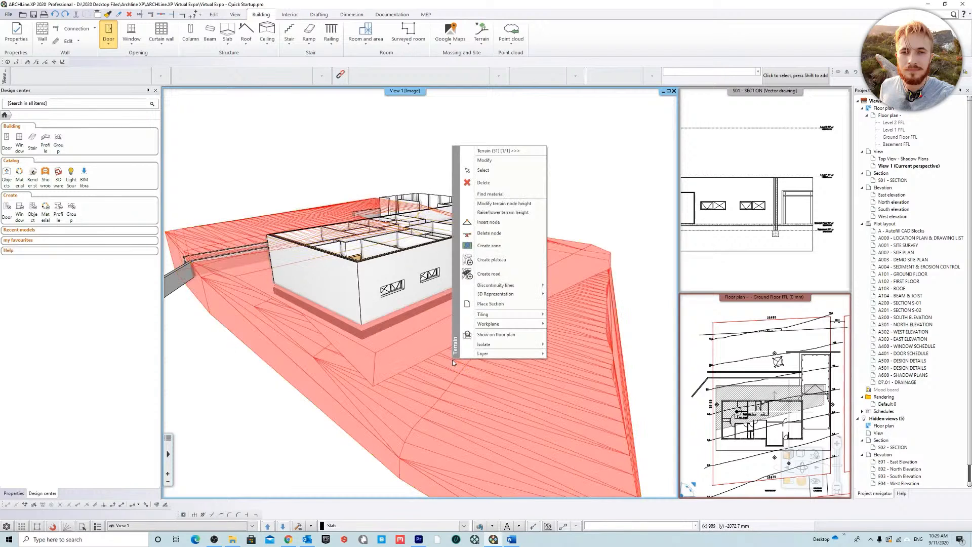
{"action": "mouse_move", "coordinate": [502, 297]}
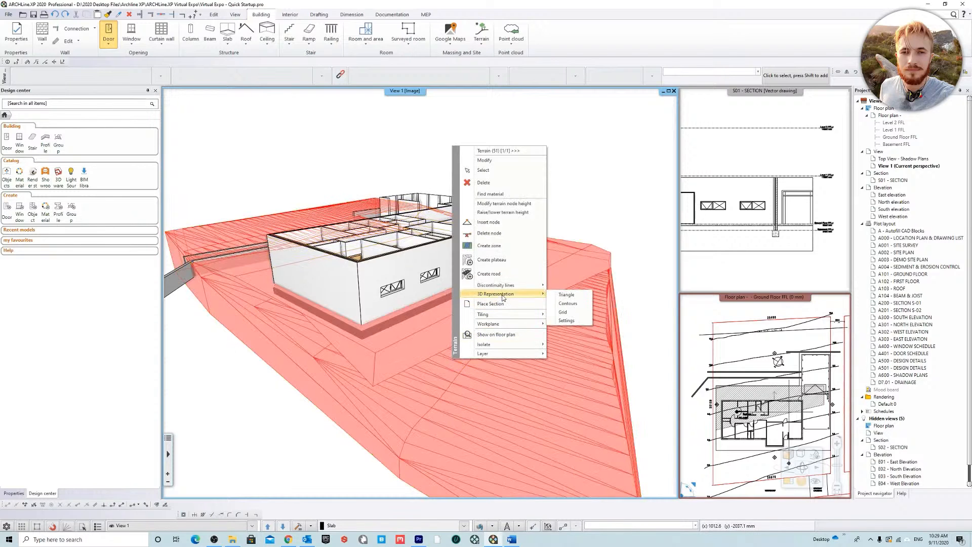
{"action": "left_click", "coordinate": [573, 321]}
{"action": "left_click_drag", "start_coordinate": [510, 208], "coordinate": [433, 214]}
{"action": "left_click", "coordinate": [454, 260]}
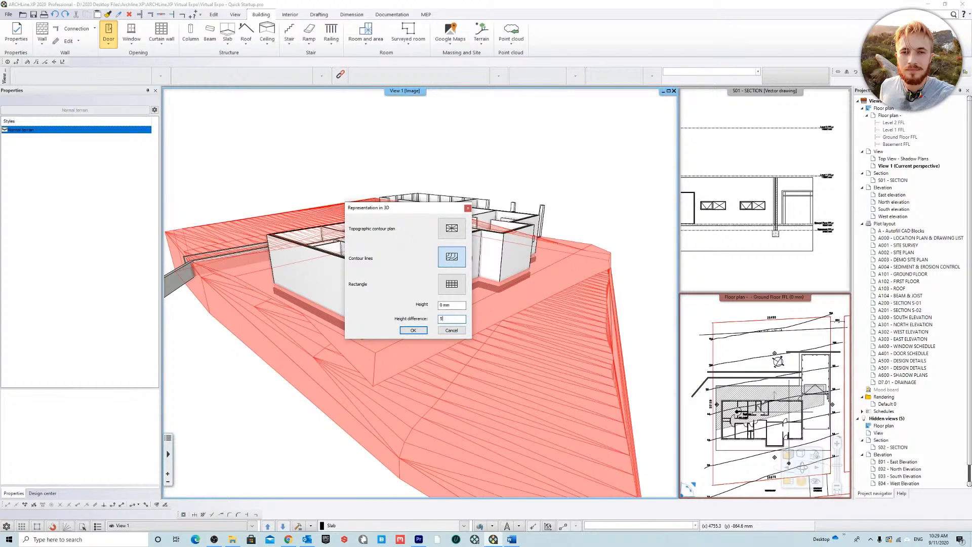
{"action": "left_click", "coordinate": [418, 330]}
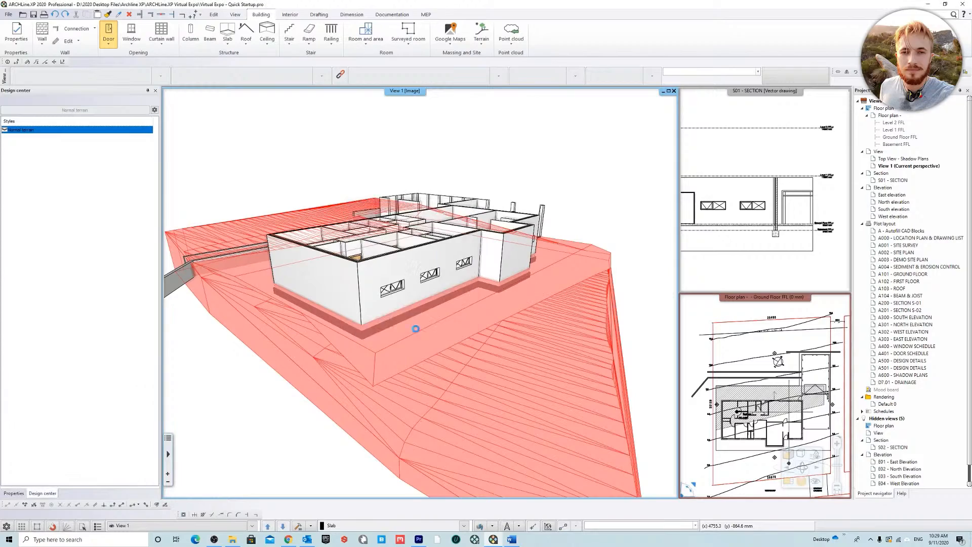
Step: Examine the contoured terrain and house from several angles in 3D and compare them with the S01 section
{"action": "middle_click_drag", "start_coordinate": [581, 193], "coordinate": [615, 209]}
{"action": "middle_click_drag", "start_coordinate": [398, 246], "coordinate": [421, 264]}
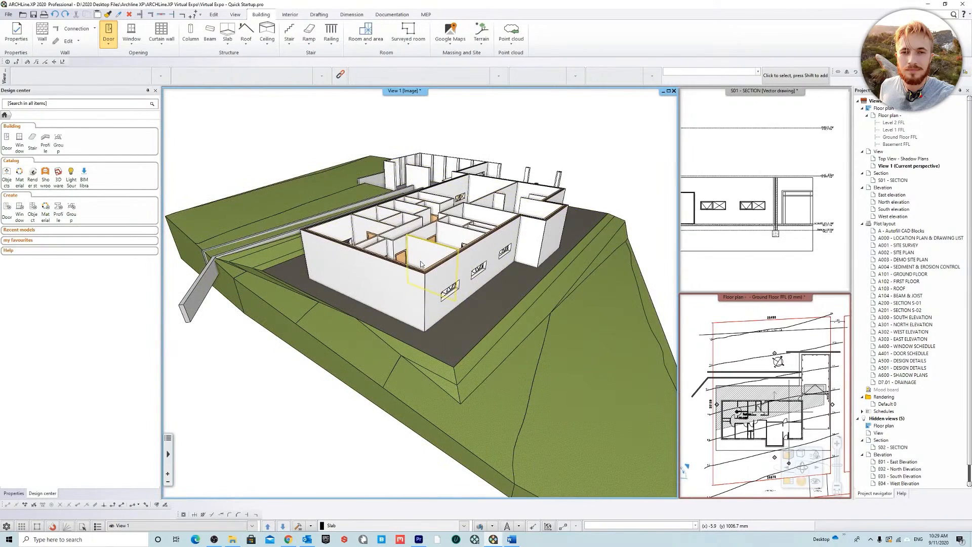
{"action": "middle_click_drag", "start_coordinate": [421, 264], "coordinate": [471, 306]}
{"action": "middle_click_drag", "start_coordinate": [459, 341], "coordinate": [507, 343]}
{"action": "middle_click_drag", "start_coordinate": [283, 296], "coordinate": [445, 334]}
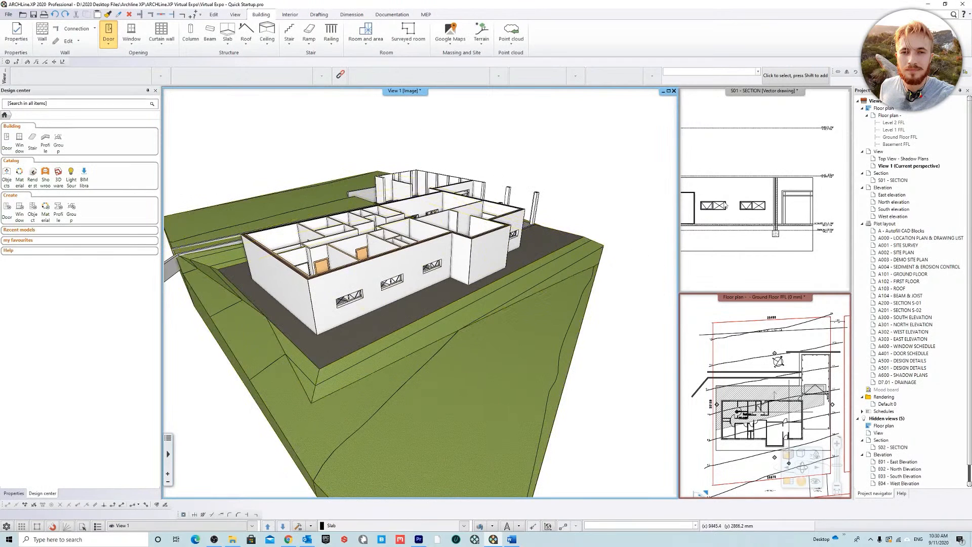
{"action": "left_click", "coordinate": [788, 179]}
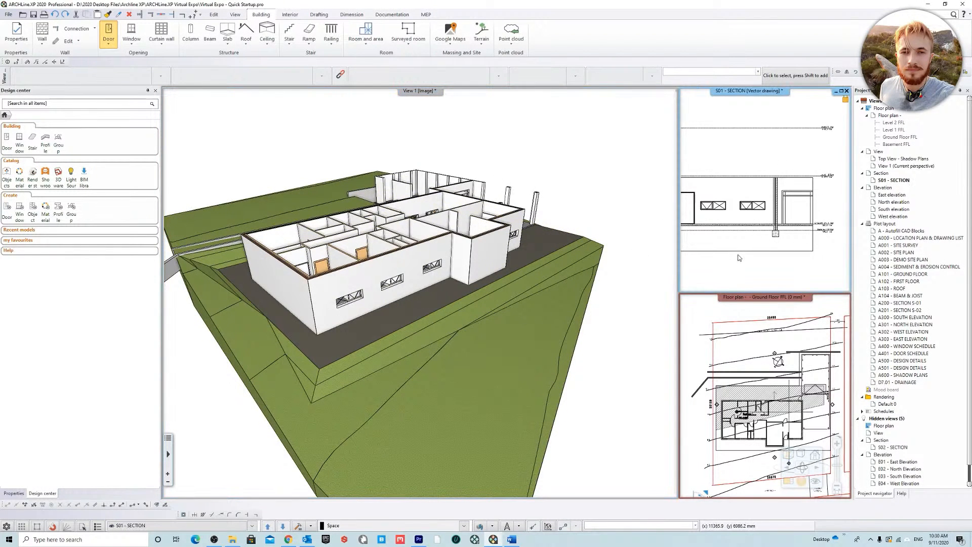
Step: Find the terrain's Grass007 material and turn on its hatch in 3D
{"action": "right_click", "coordinate": [458, 348]}
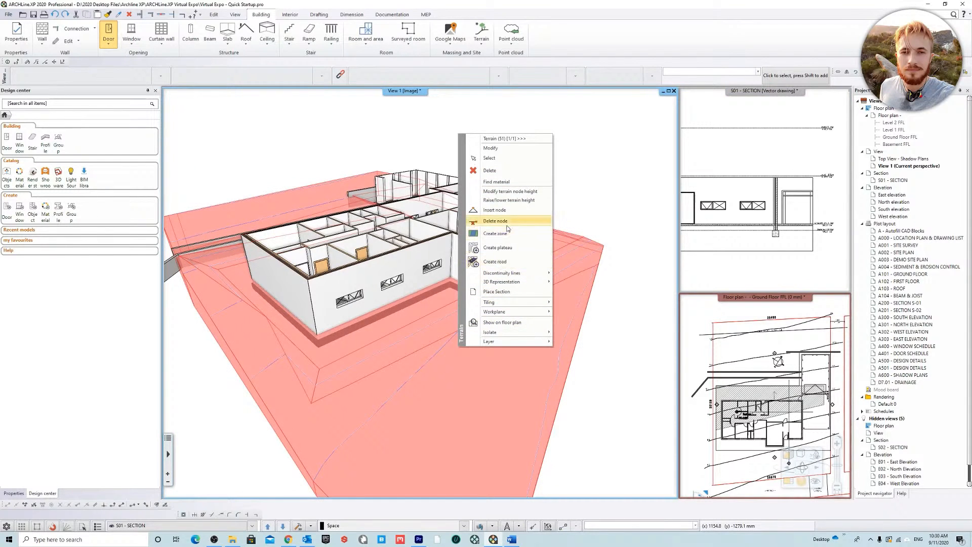
{"action": "left_click", "coordinate": [497, 182]}
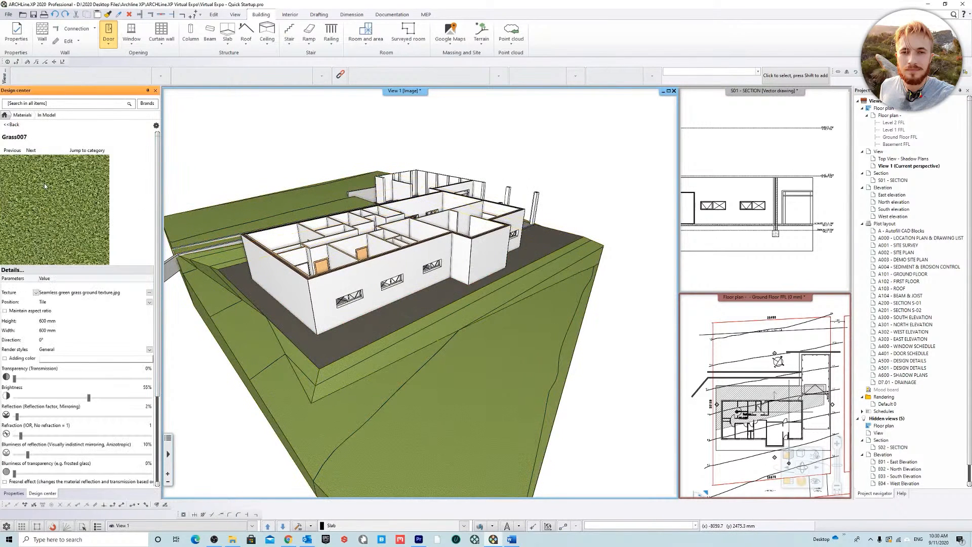
{"action": "double_click", "coordinate": [76, 203]}
{"action": "left_click", "coordinate": [433, 349]}
{"action": "left_click", "coordinate": [488, 192]}
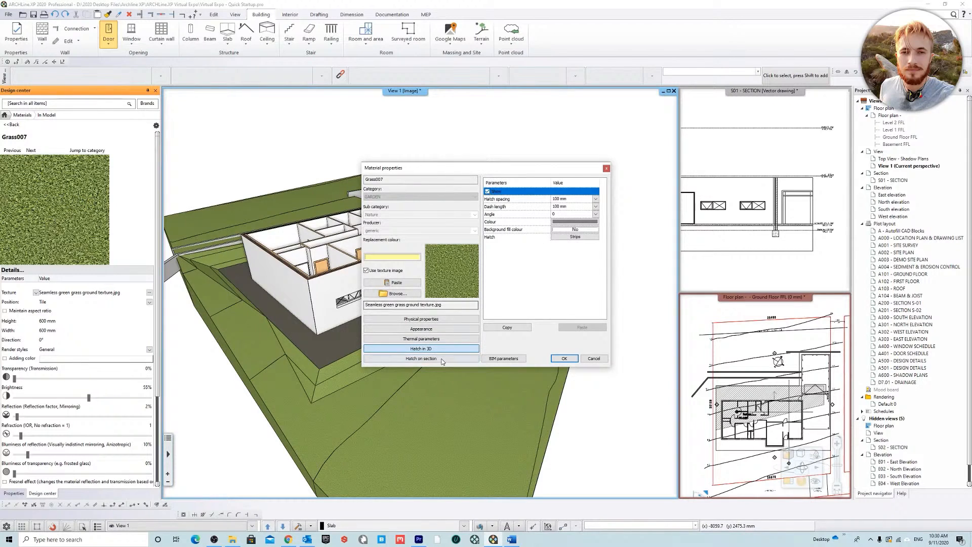
{"action": "left_click", "coordinate": [563, 358]}
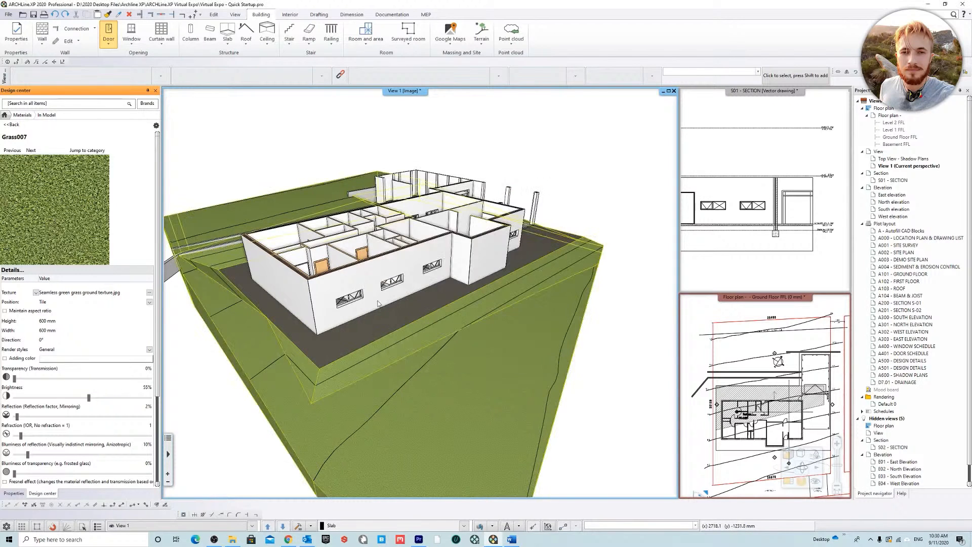
Step: Make the S01 section the main view, display it with hidden line removal and inspect the terrain's cut hatch
{"action": "left_click", "coordinate": [755, 99]}
{"action": "right_click", "coordinate": [755, 99]}
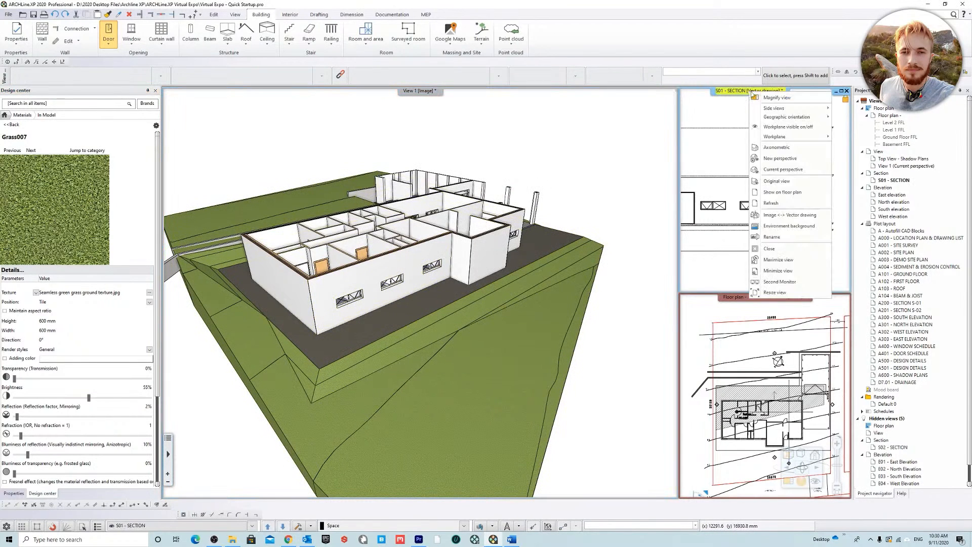
{"action": "left_click", "coordinate": [780, 98]}
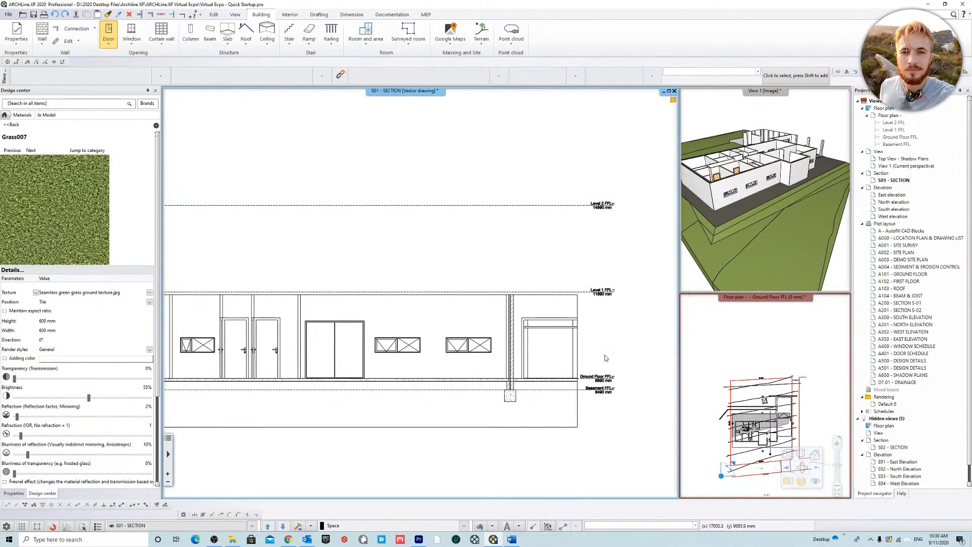
{"action": "left_click", "coordinate": [785, 455]}
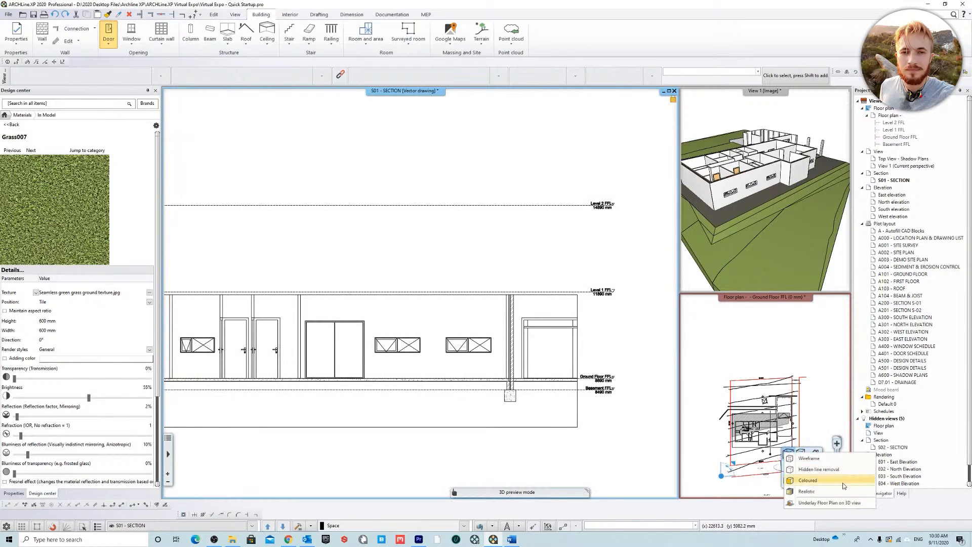
{"action": "left_click", "coordinate": [824, 470]}
{"action": "scroll", "coordinate": [532, 420], "scroll_direction": "up", "scroll_amount": 3}
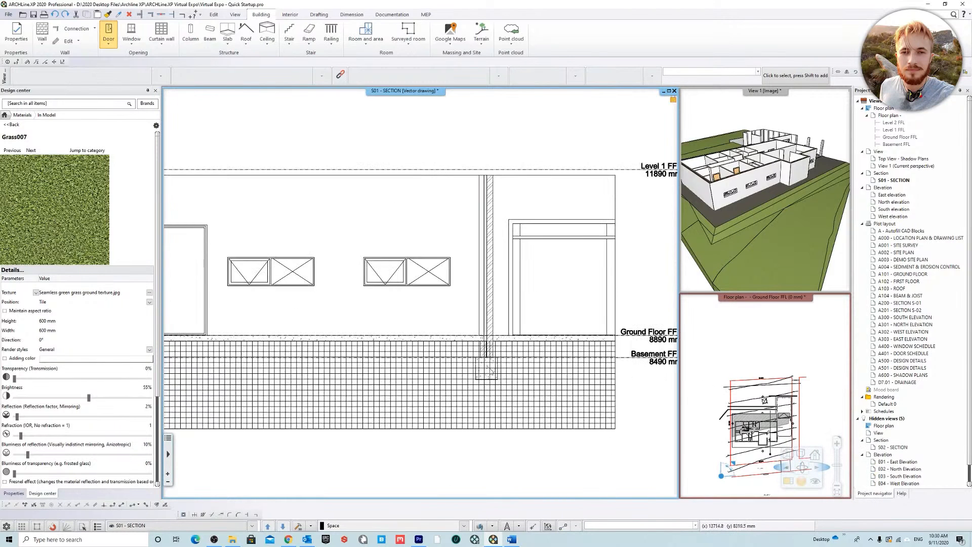
{"action": "middle_click_drag", "start_coordinate": [494, 324], "coordinate": [506, 362]}
{"action": "scroll", "coordinate": [450, 354], "scroll_direction": "down", "scroll_amount": 3}
{"action": "middle_click_drag", "start_coordinate": [448, 354], "coordinate": [515, 370]}
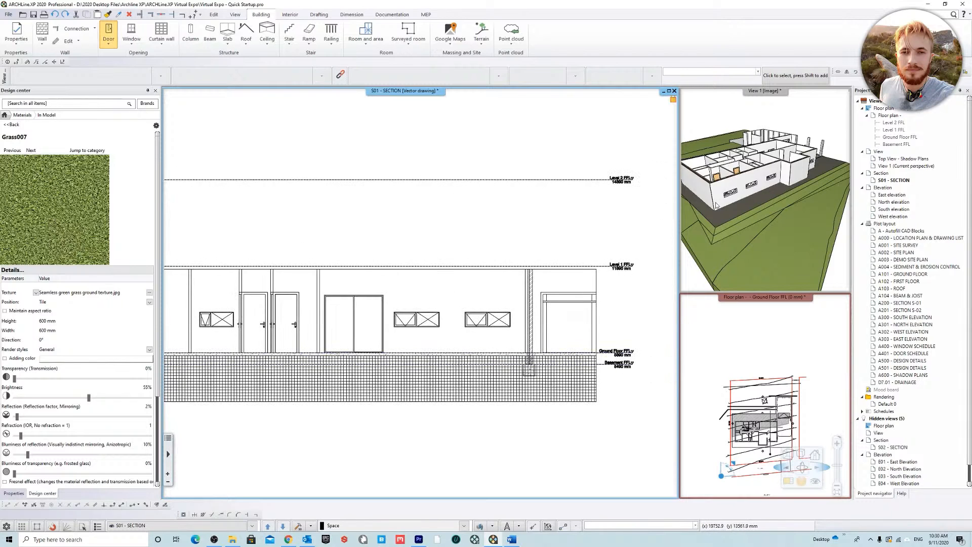
Step: Return to the 3D view and turn off both the section hatch and the 3D hatch of the Grass007 material
{"action": "right_click", "coordinate": [754, 92]}
{"action": "left_click", "coordinate": [780, 96]}
{"action": "left_click", "coordinate": [139, 201]}
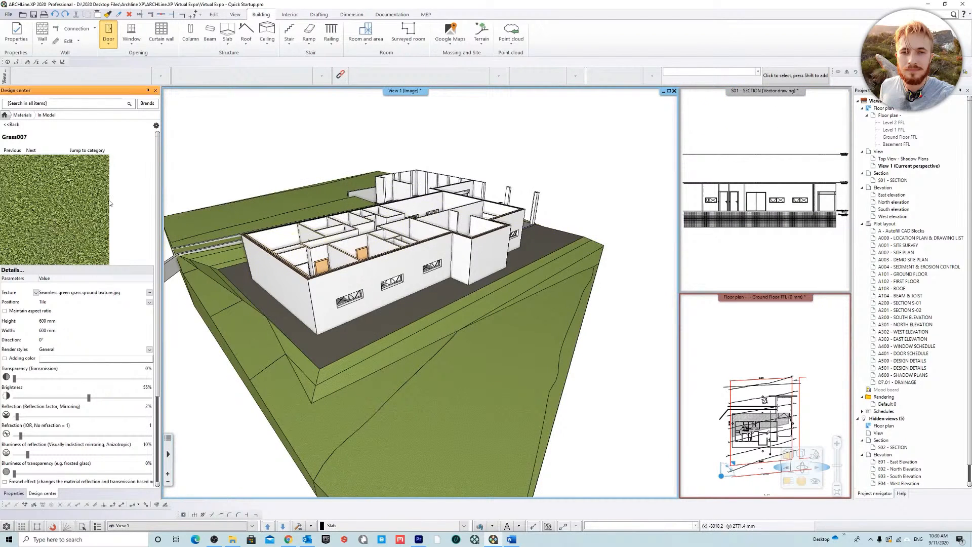
{"action": "double_click", "coordinate": [102, 203]}
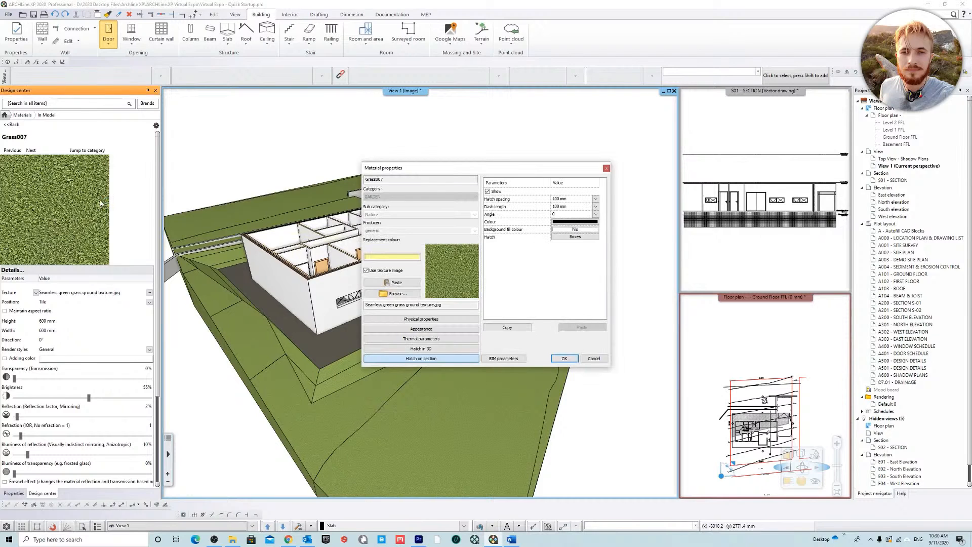
{"action": "left_click", "coordinate": [430, 350]}
{"action": "left_click", "coordinate": [439, 359]}
{"action": "left_click", "coordinate": [488, 192]}
{"action": "left_click", "coordinate": [444, 351]}
{"action": "left_click", "coordinate": [487, 192]}
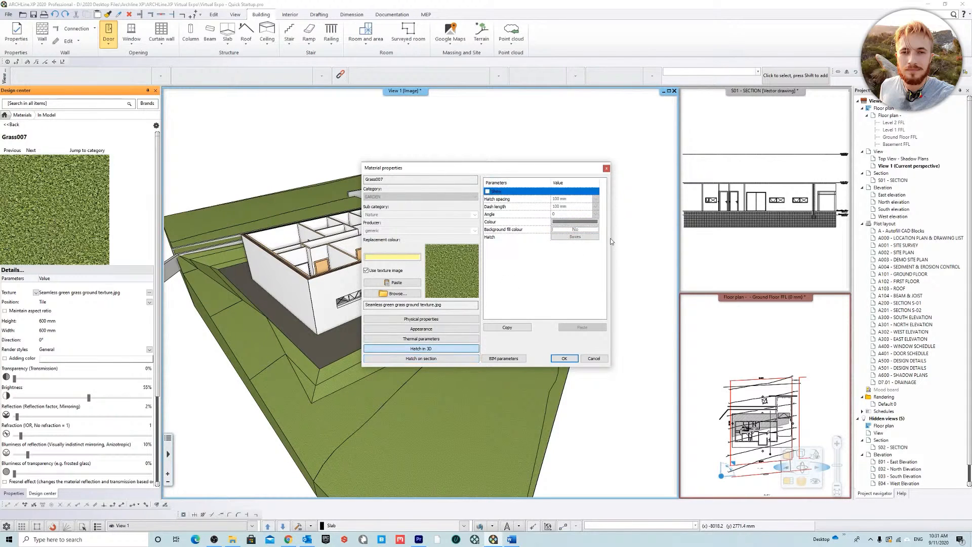
{"action": "left_click", "coordinate": [565, 358]}
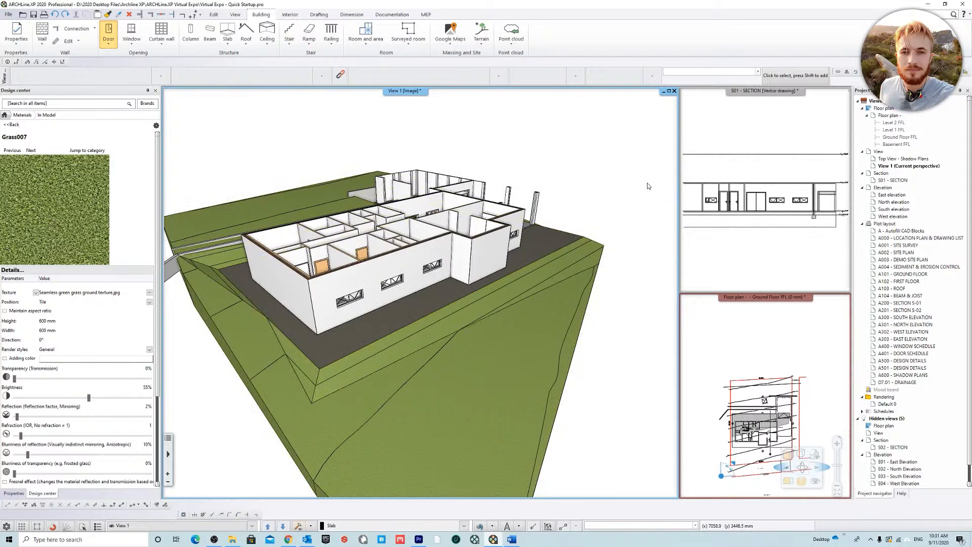
Step: Enlarge the S01 section and examine the terrain, slab and footing for the effect of the hatch change
{"action": "right_click", "coordinate": [724, 91]}
{"action": "left_click", "coordinate": [760, 96]}
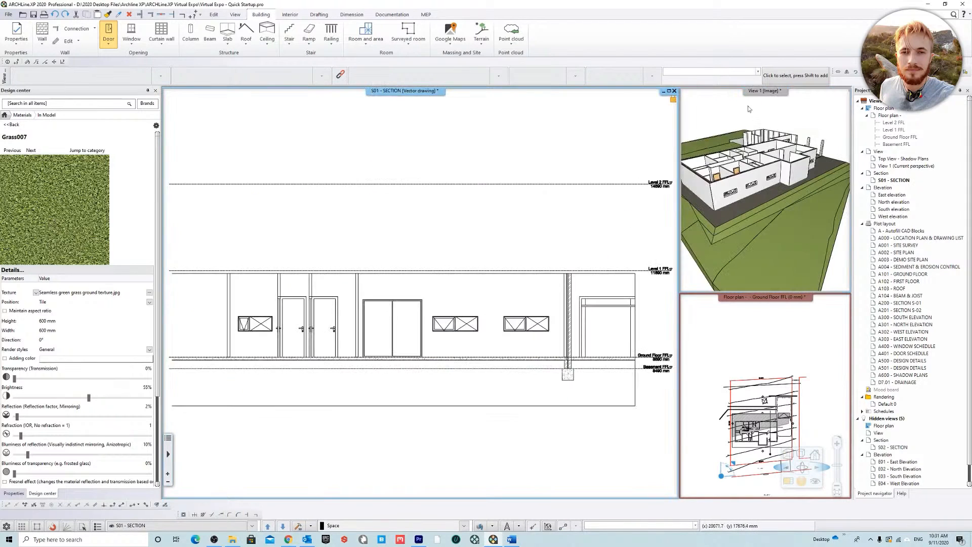
{"action": "scroll", "coordinate": [575, 376], "scroll_direction": "up", "scroll_amount": 1}
{"action": "middle_click_drag", "start_coordinate": [574, 376], "coordinate": [431, 302]}
{"action": "scroll", "coordinate": [431, 302], "scroll_direction": "up", "scroll_amount": 4}
{"action": "scroll", "coordinate": [421, 295], "scroll_direction": "down", "scroll_amount": 4}
{"action": "mouse_move", "coordinate": [389, 233]}
{"action": "middle_mouse_down"}
{"action": "mouse_move", "coordinate": [530, 323]}
{"action": "mouse_move", "coordinate": [401, 308]}
{"action": "middle_mouse_up"}
{"action": "scroll", "coordinate": [530, 325], "scroll_direction": "down", "scroll_amount": 1}
{"action": "scroll", "coordinate": [494, 315], "scroll_direction": "down", "scroll_amount": 1}
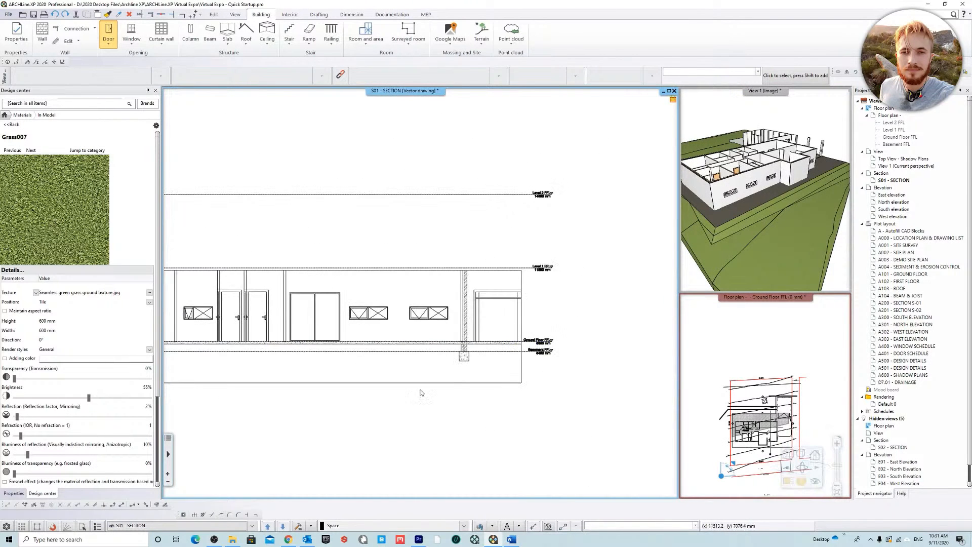
{"action": "middle_click_drag", "start_coordinate": [574, 183], "coordinate": [577, 201]}
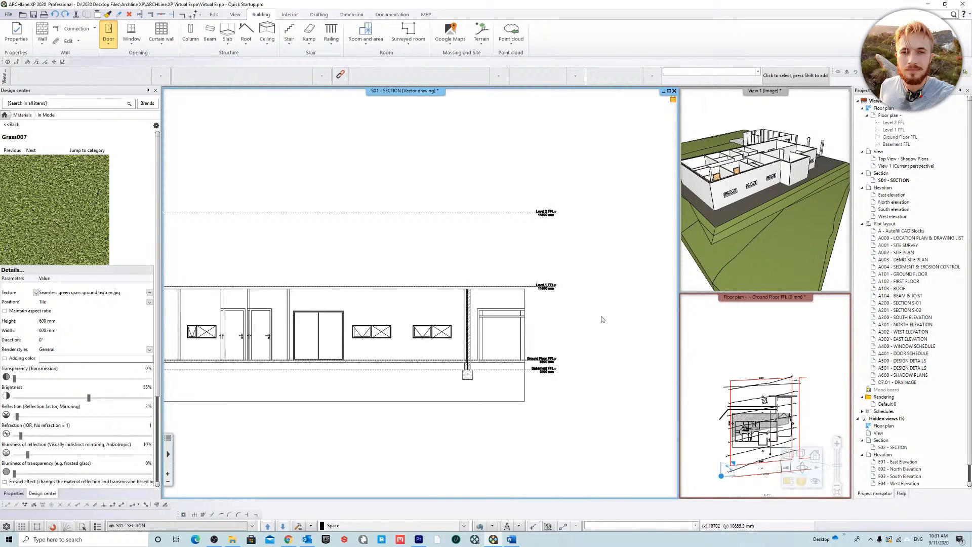
{"action": "middle_click_drag", "start_coordinate": [536, 320], "coordinate": [540, 321]}
Step: Make the 3D View 1 the main view again and recentre the house and terrain in it
{"action": "left_click", "coordinate": [750, 91]}
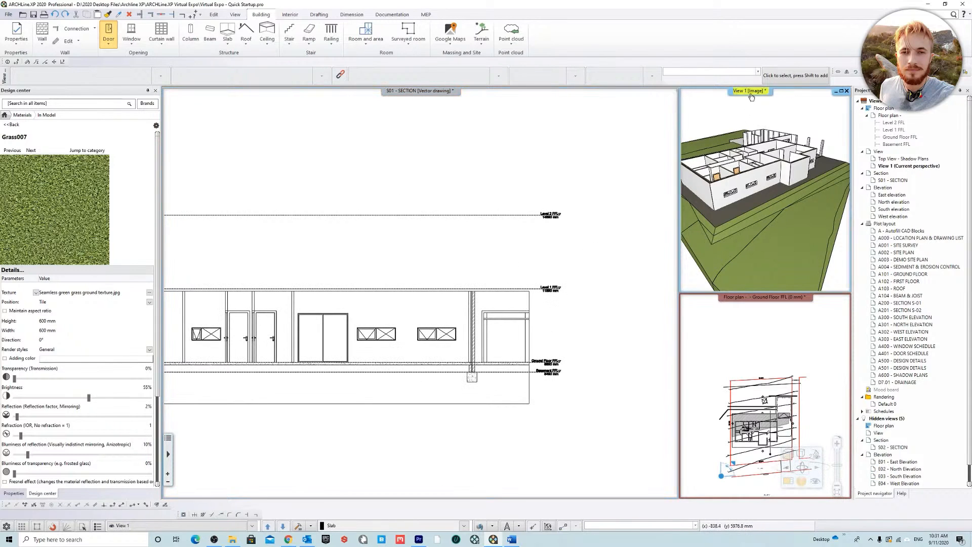
{"action": "right_click", "coordinate": [749, 91]}
{"action": "left_click", "coordinate": [785, 93]}
{"action": "middle_click_drag", "start_coordinate": [521, 228], "coordinate": [571, 243]}
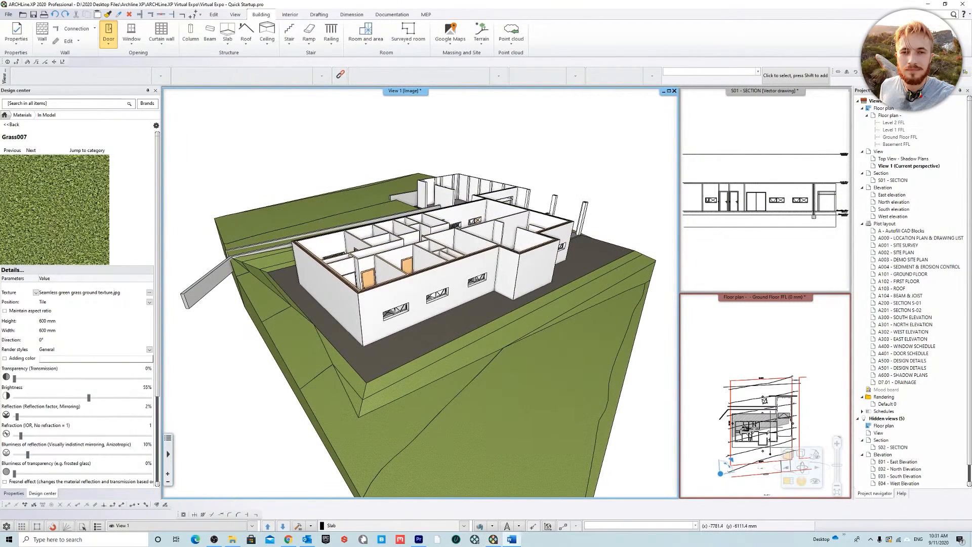